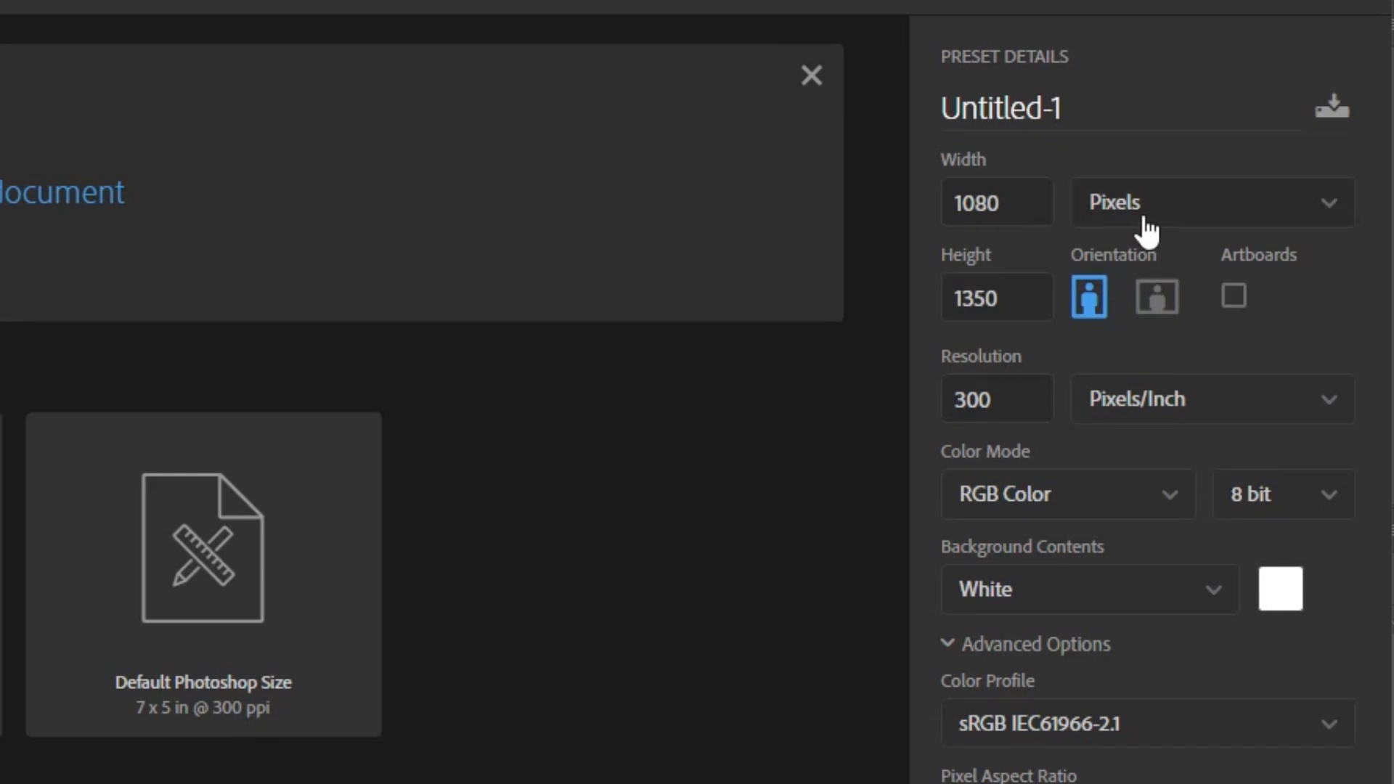
- Create a new portrait document of 1080 by 1350 pixels at 300 pixels/inch in RGB Color with a white background
click(1147, 203)
click(1122, 255)
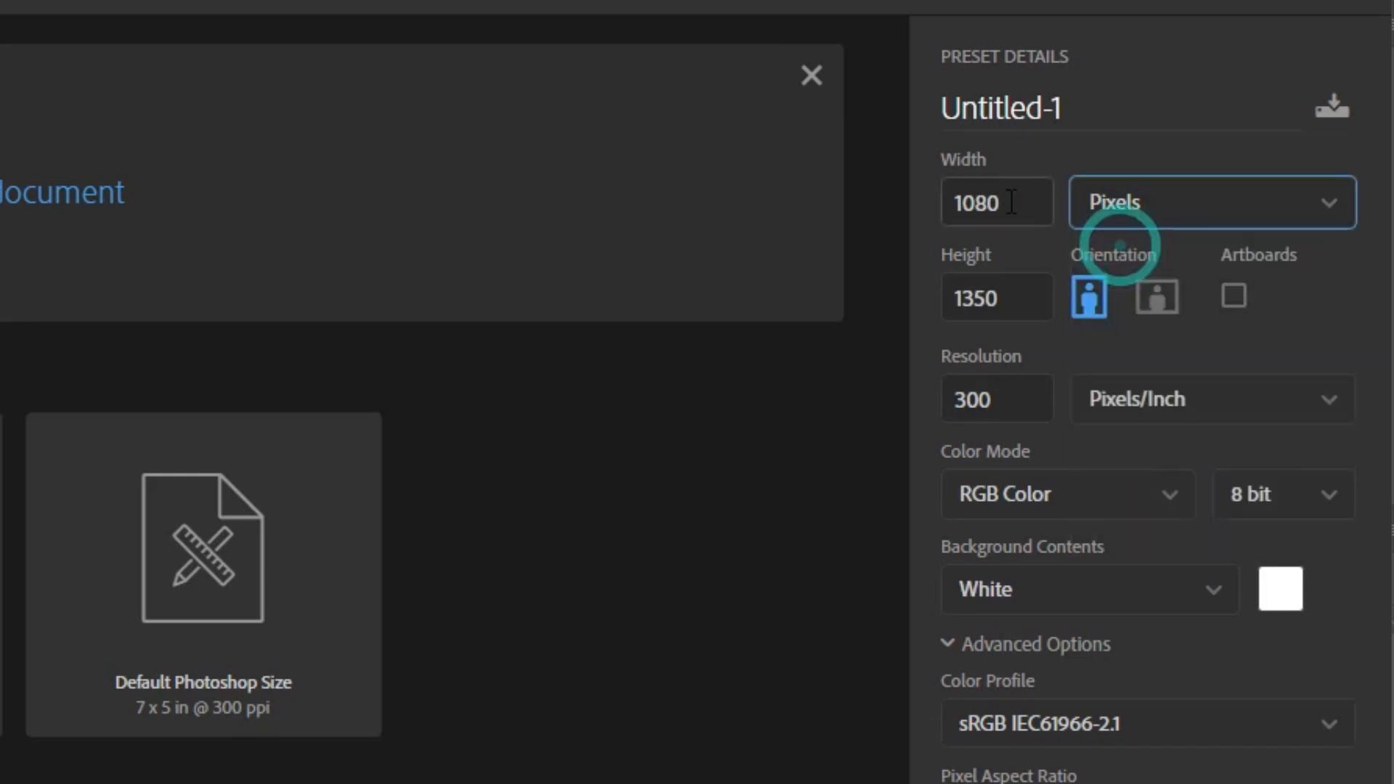
click(1012, 197)
click(1013, 299)
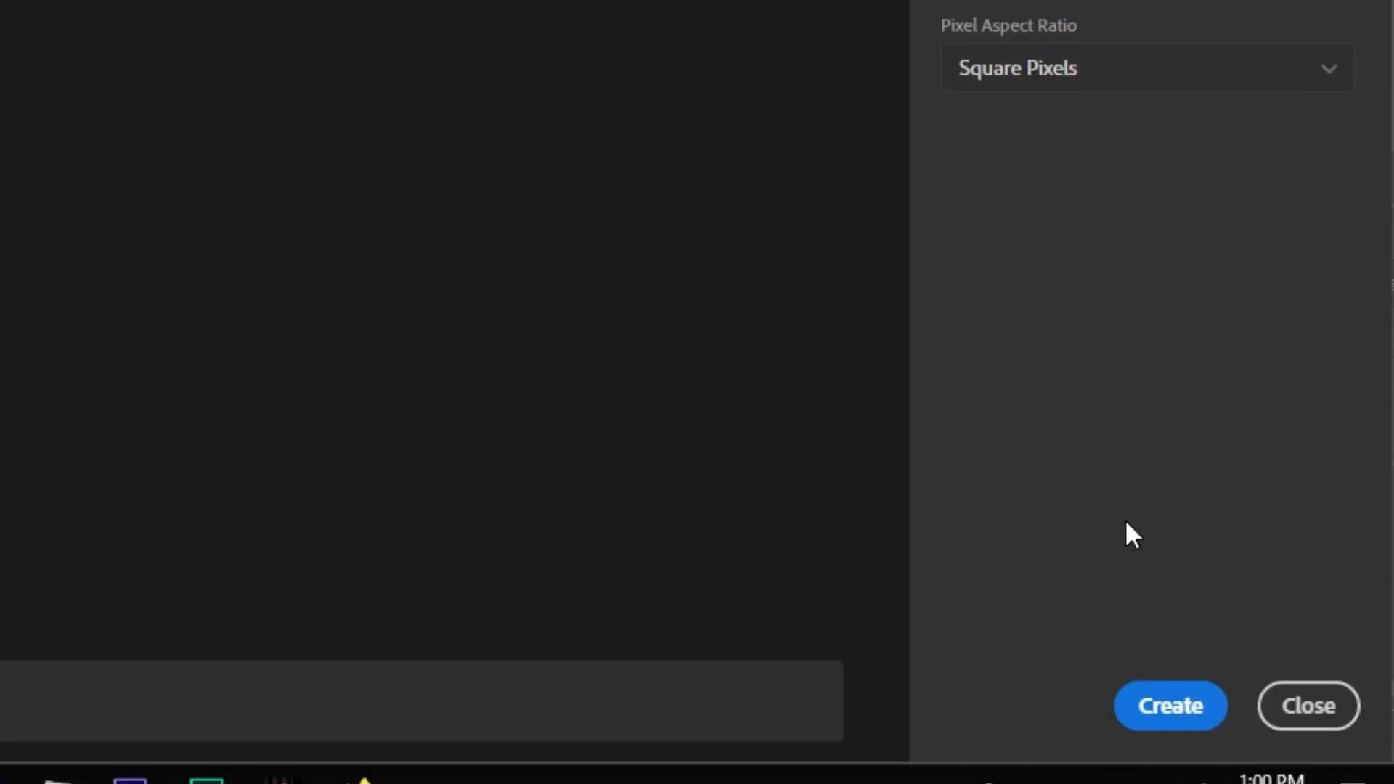
click(1156, 709)
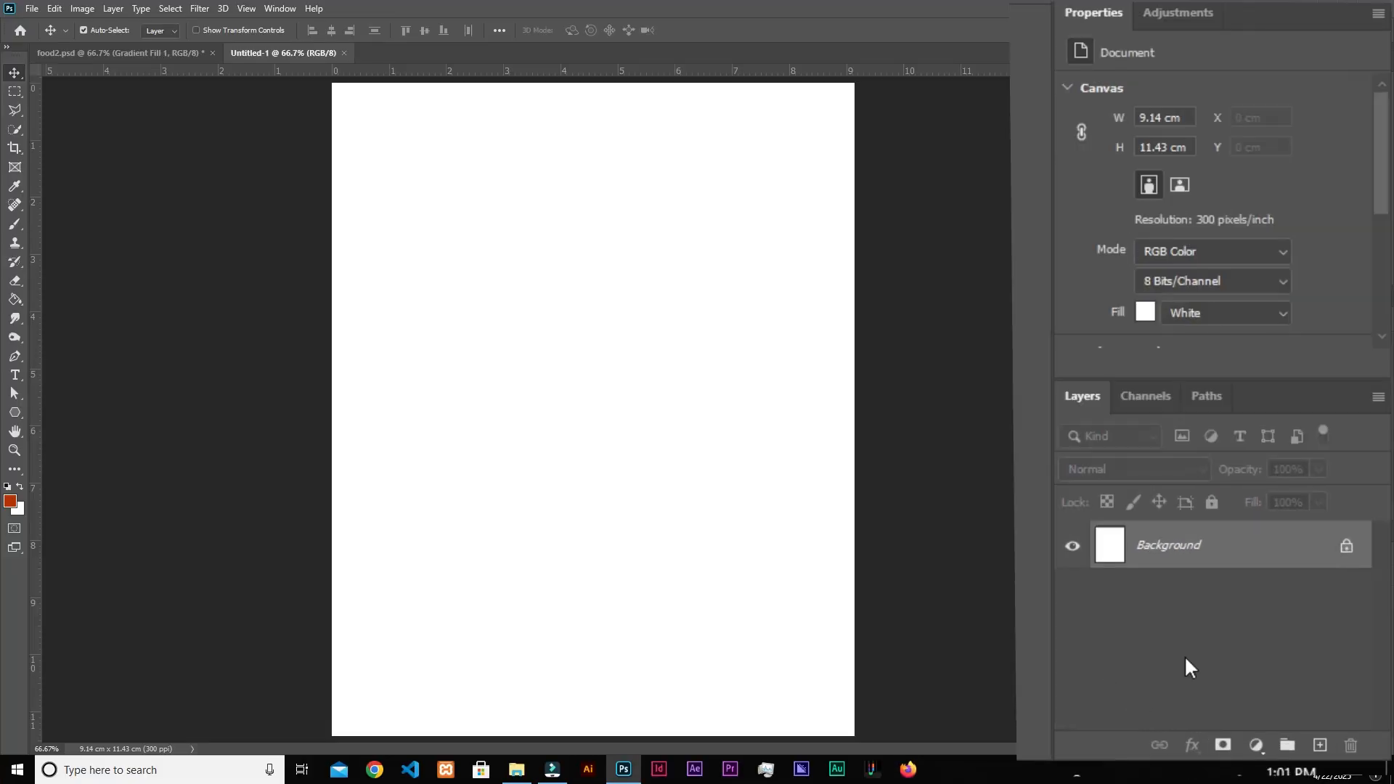
- Add a gradient fill layer with a linear style and an angle of 42°
click(1269, 744)
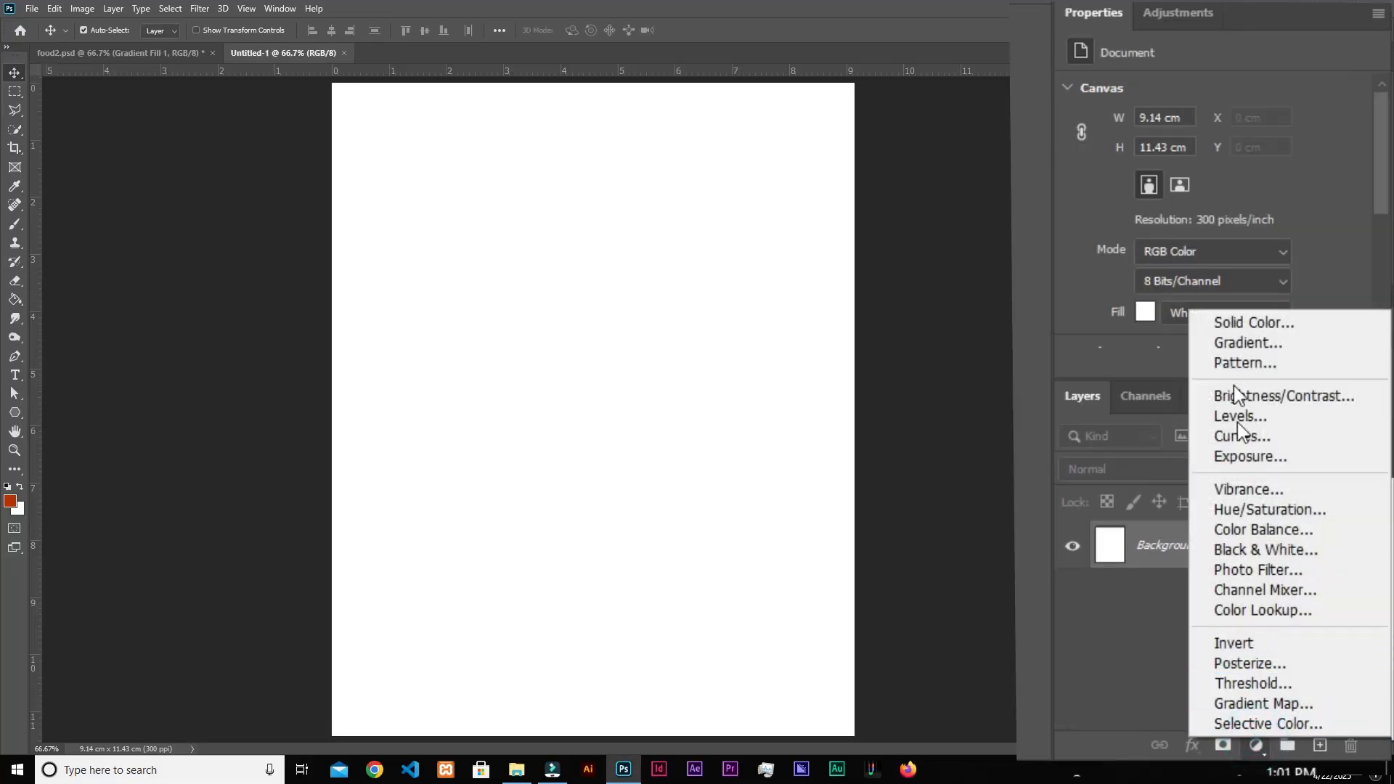
click(1246, 343)
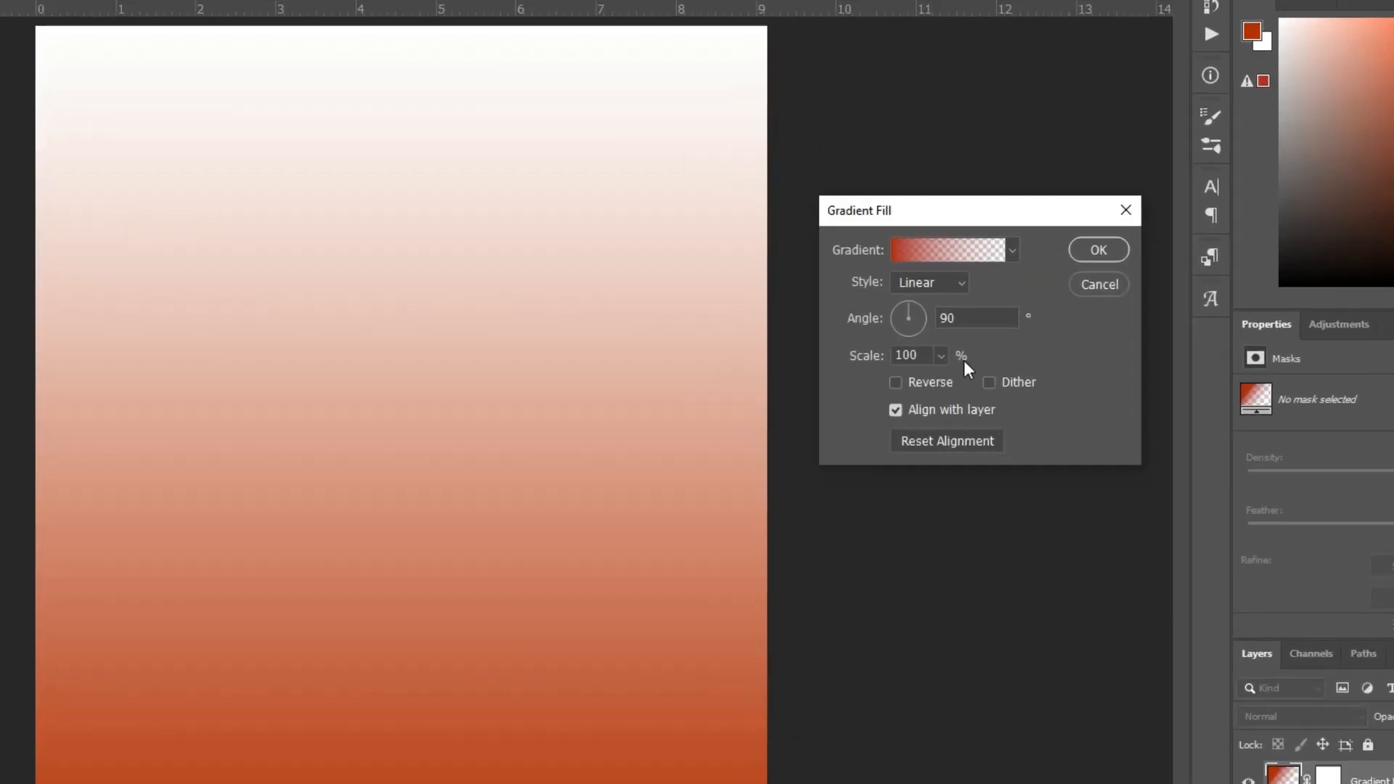
double_click(947, 317)
text(42)
click(960, 254)
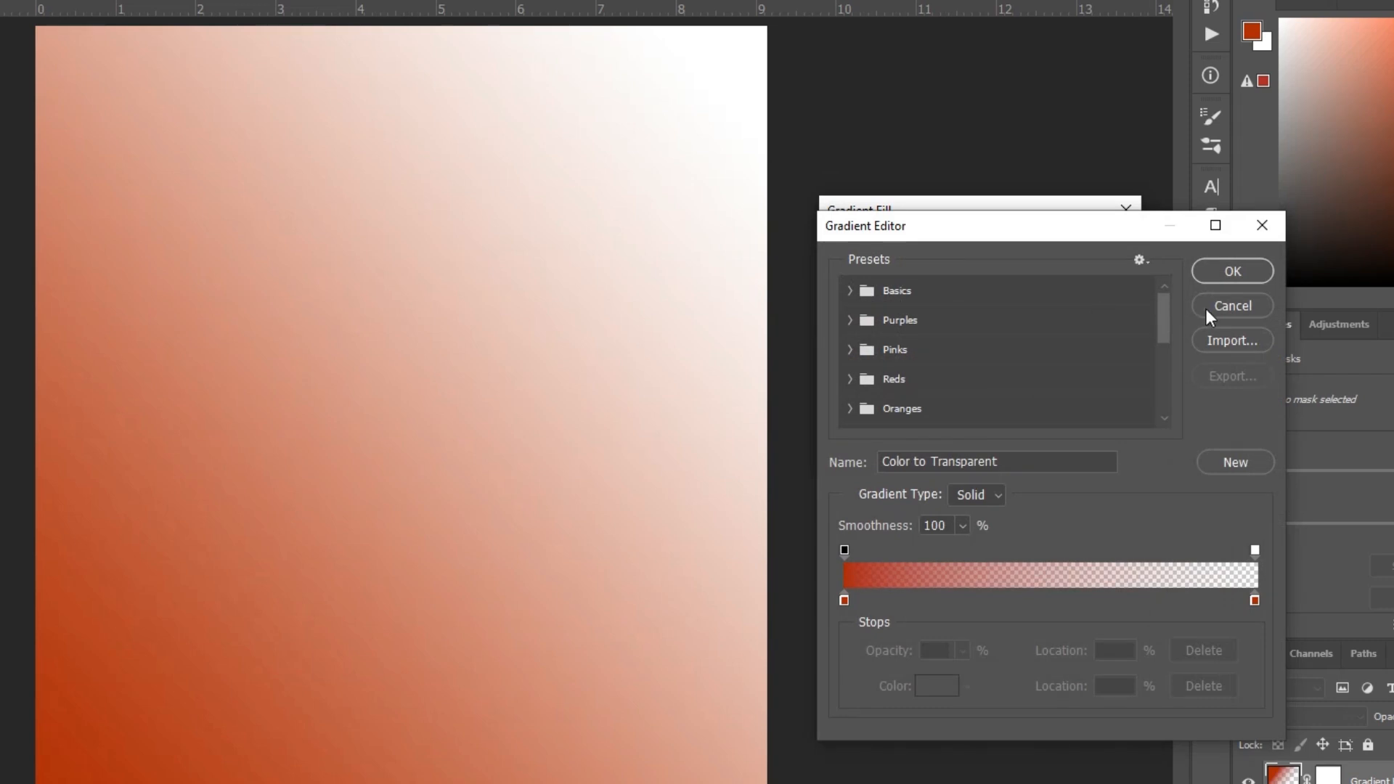
click(1205, 308)
click(959, 286)
click(960, 282)
- Load the Foreground to Background preset from the Basics group as the fill layer's gradient
click(957, 255)
click(865, 289)
click(871, 324)
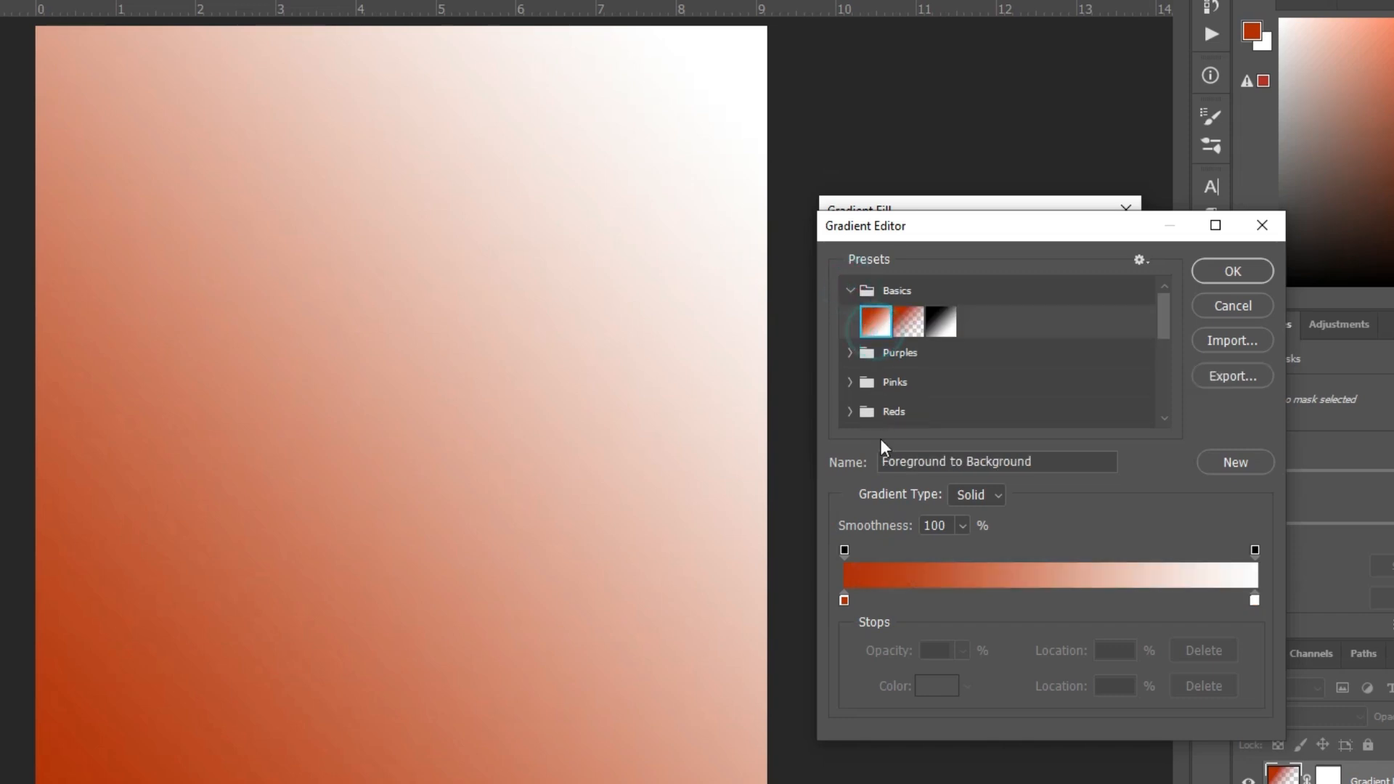
click(1053, 470)
- Set the gradient's starting color stop to black (000000)
click(844, 602)
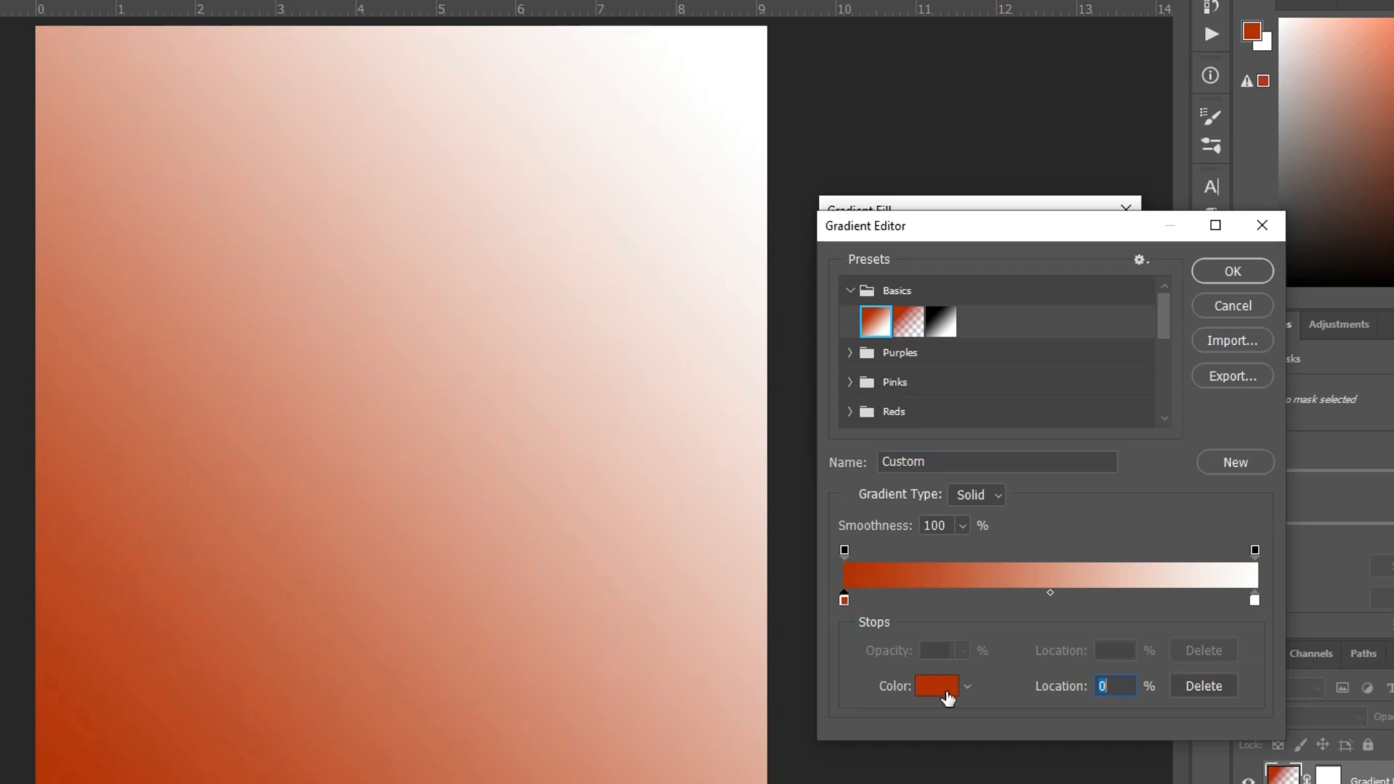
click(946, 689)
click(855, 353)
drag(855, 353, 761, 455)
click(1259, 132)
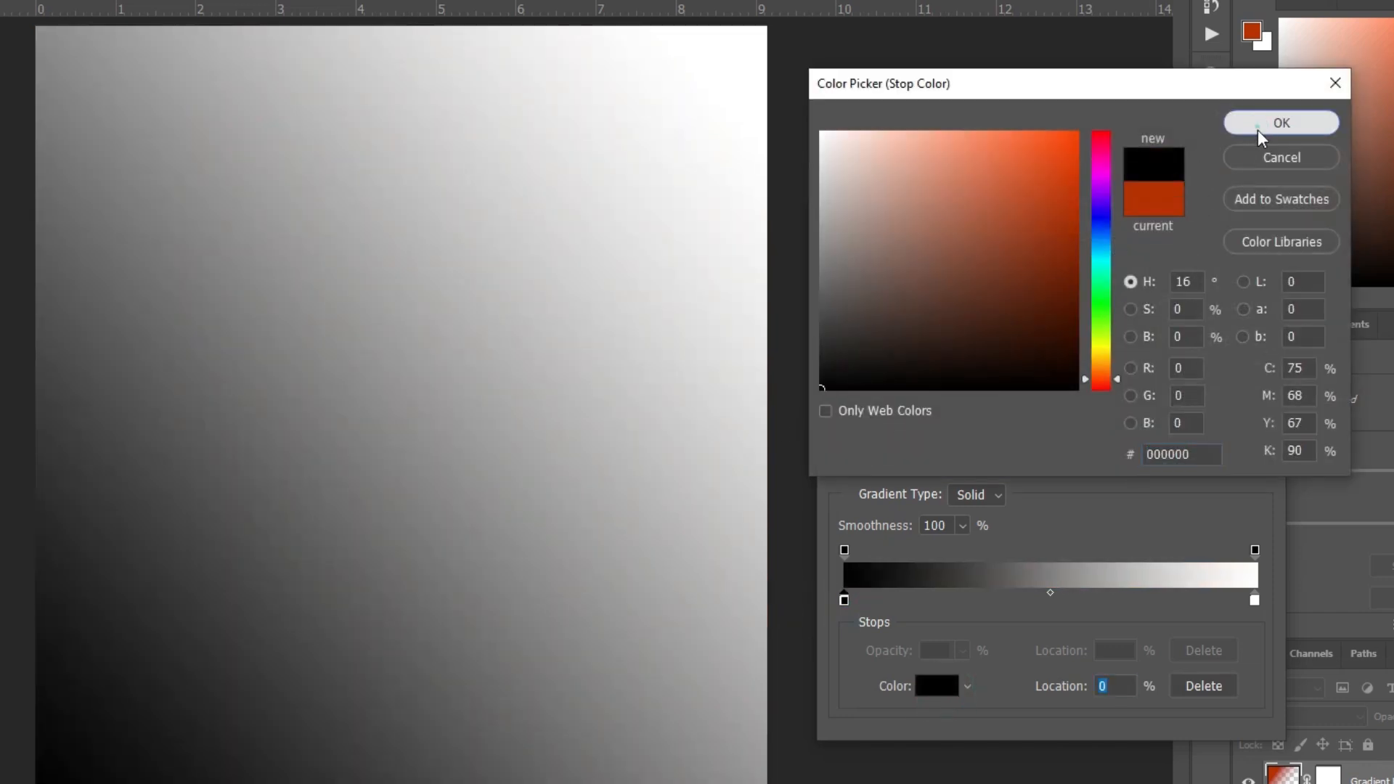
- Add a dark red 850000 color stop roughly 70% along the gradient
click(1115, 602)
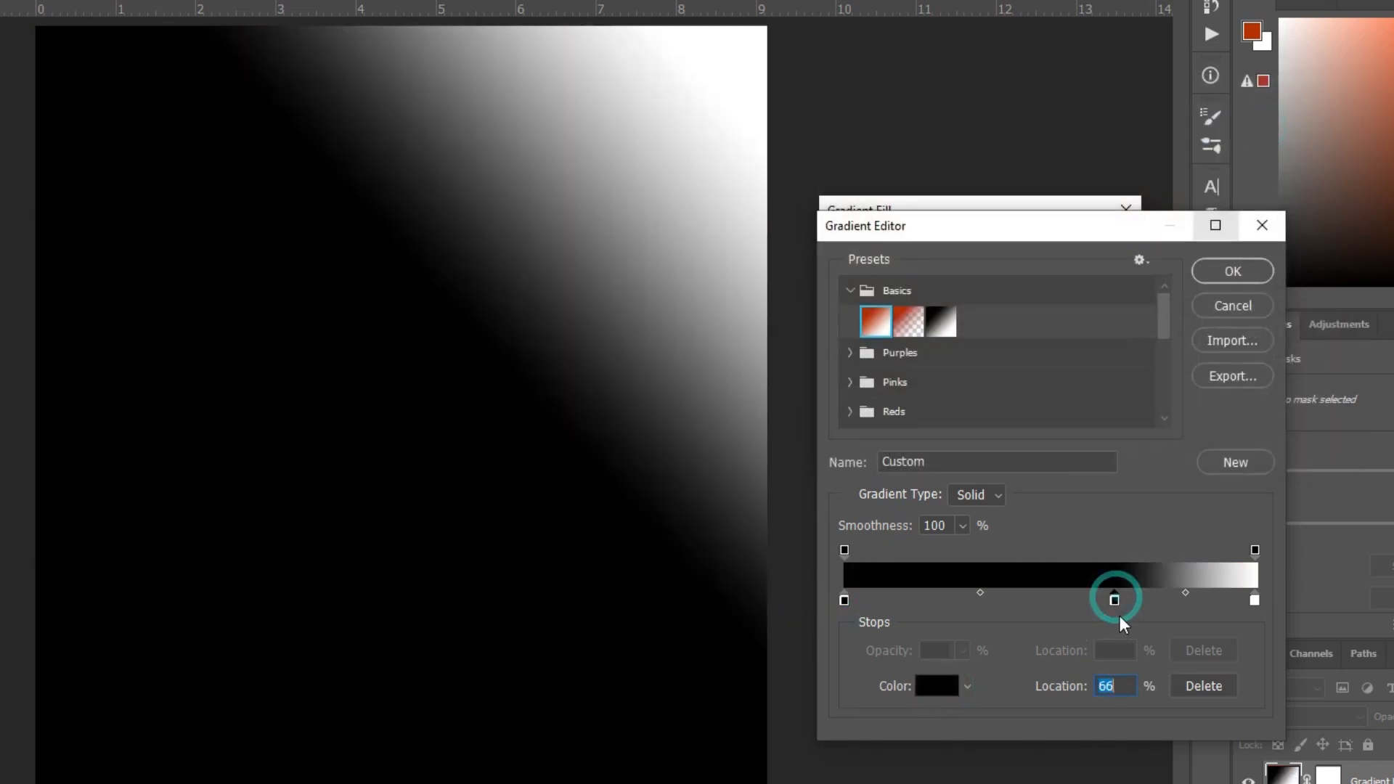
click(944, 690)
click(1214, 455)
text(850000)
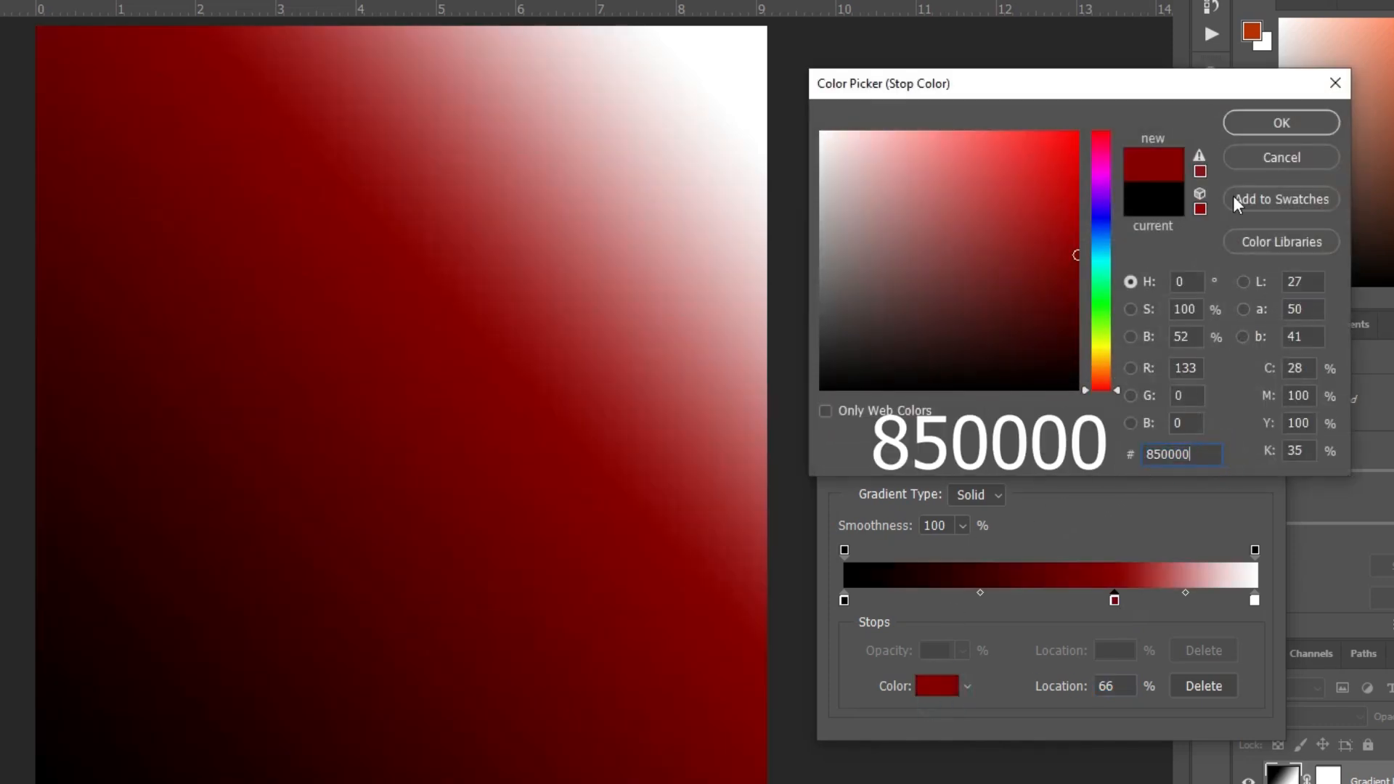
click(1276, 124)
drag(1123, 603, 1137, 602)
- Set the gradient's end color stop to ffb300 and apply the gradient fill to the document
click(1255, 600)
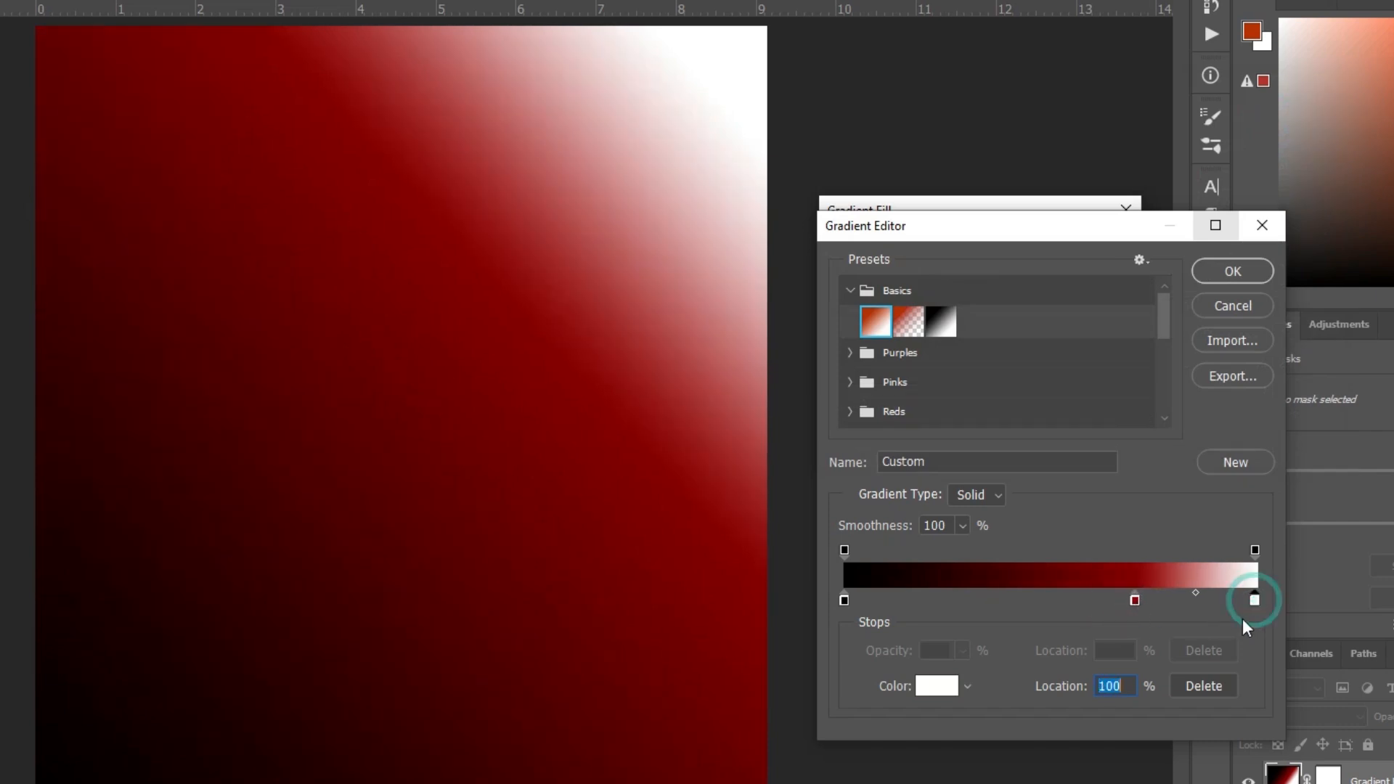
click(937, 688)
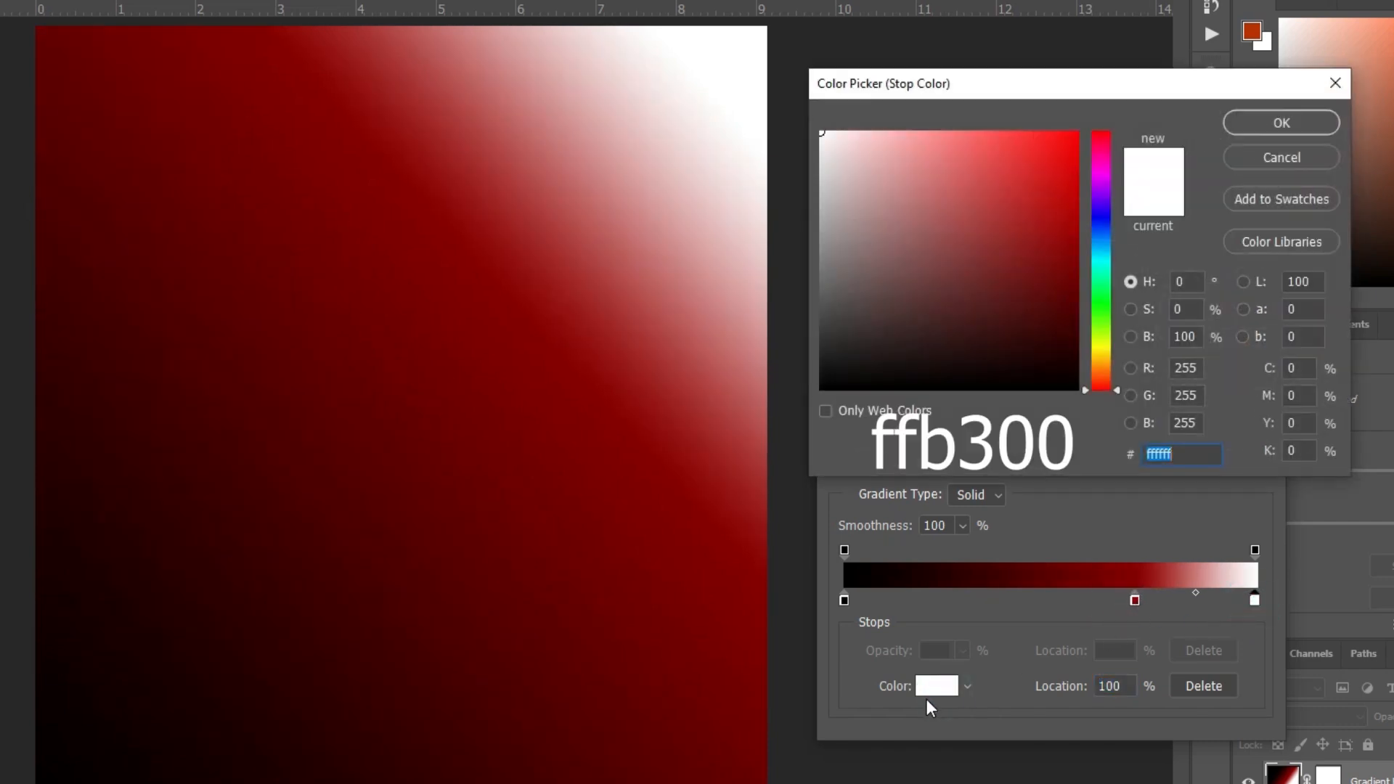
text(ffb300)
click(1282, 124)
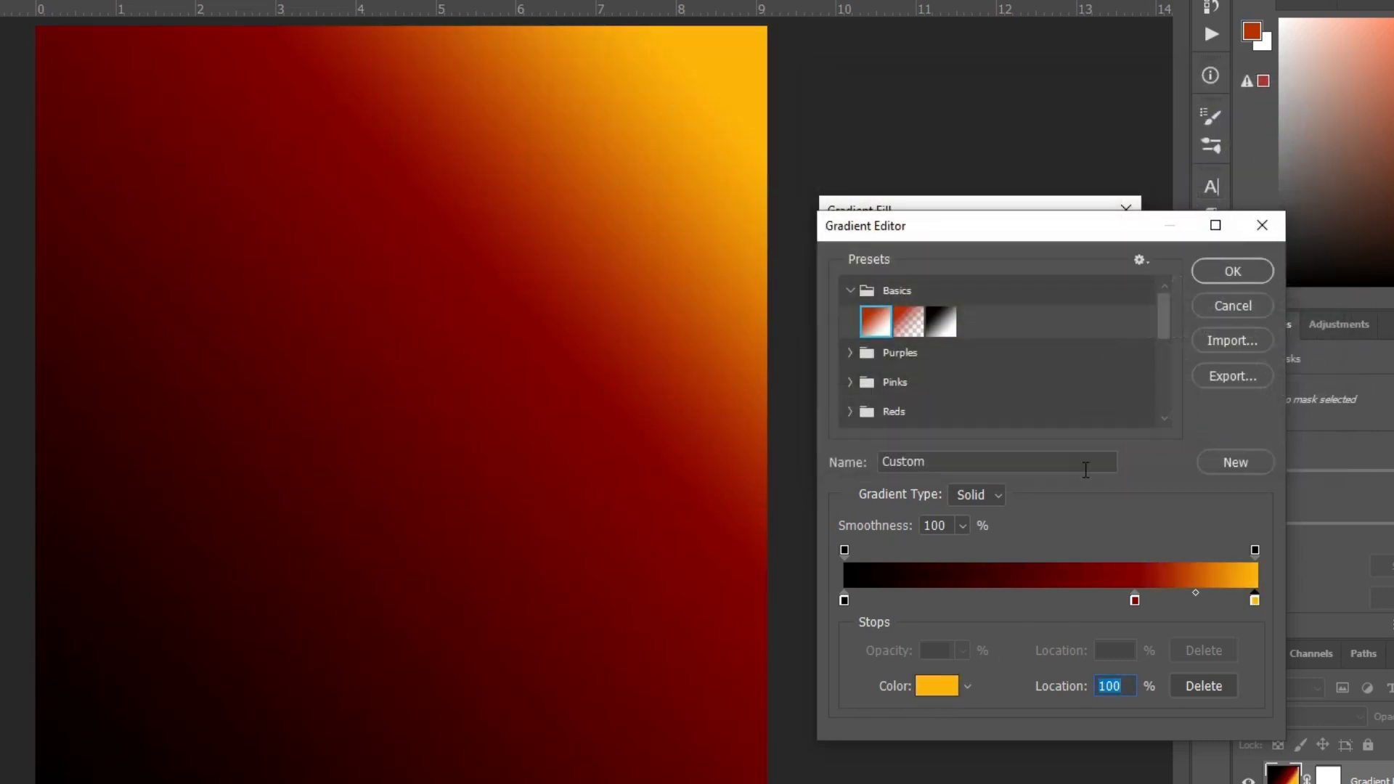
click(1233, 269)
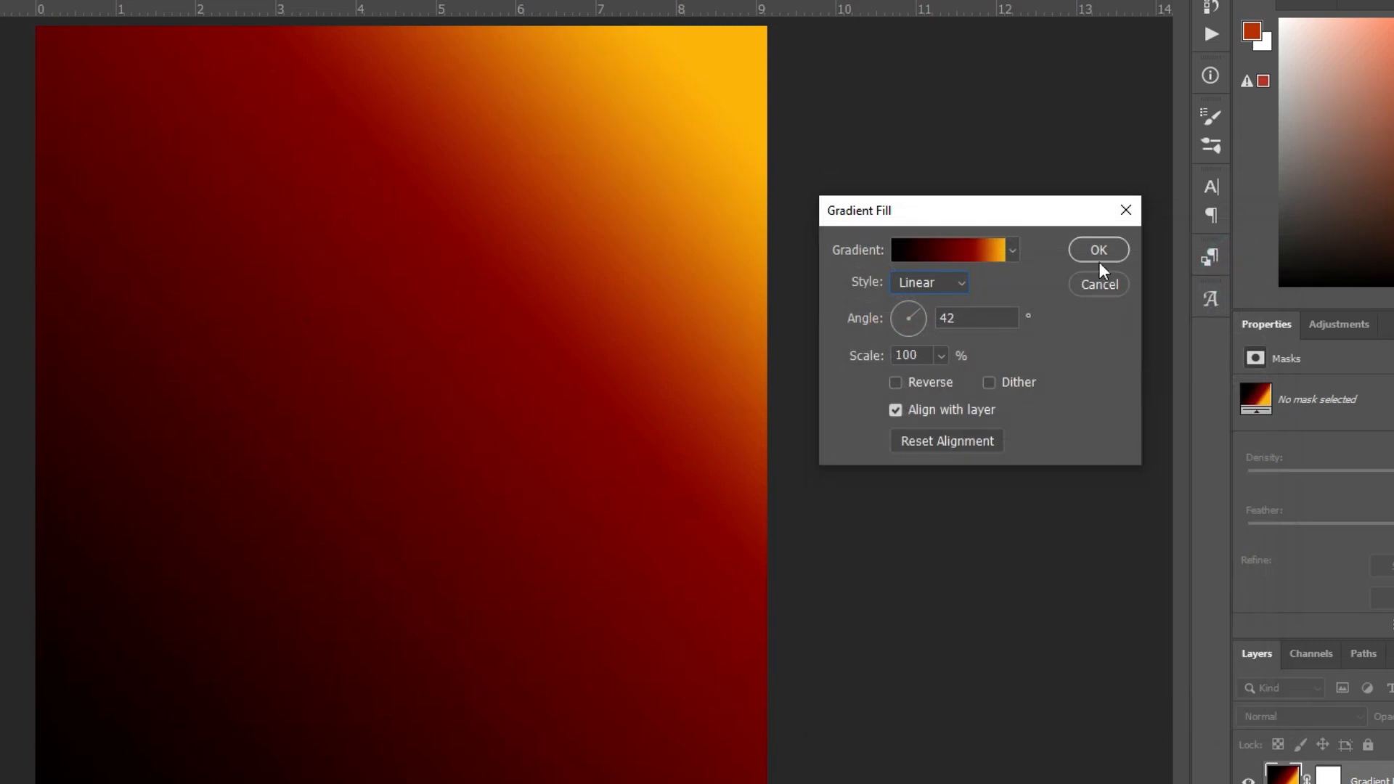
click(1096, 250)
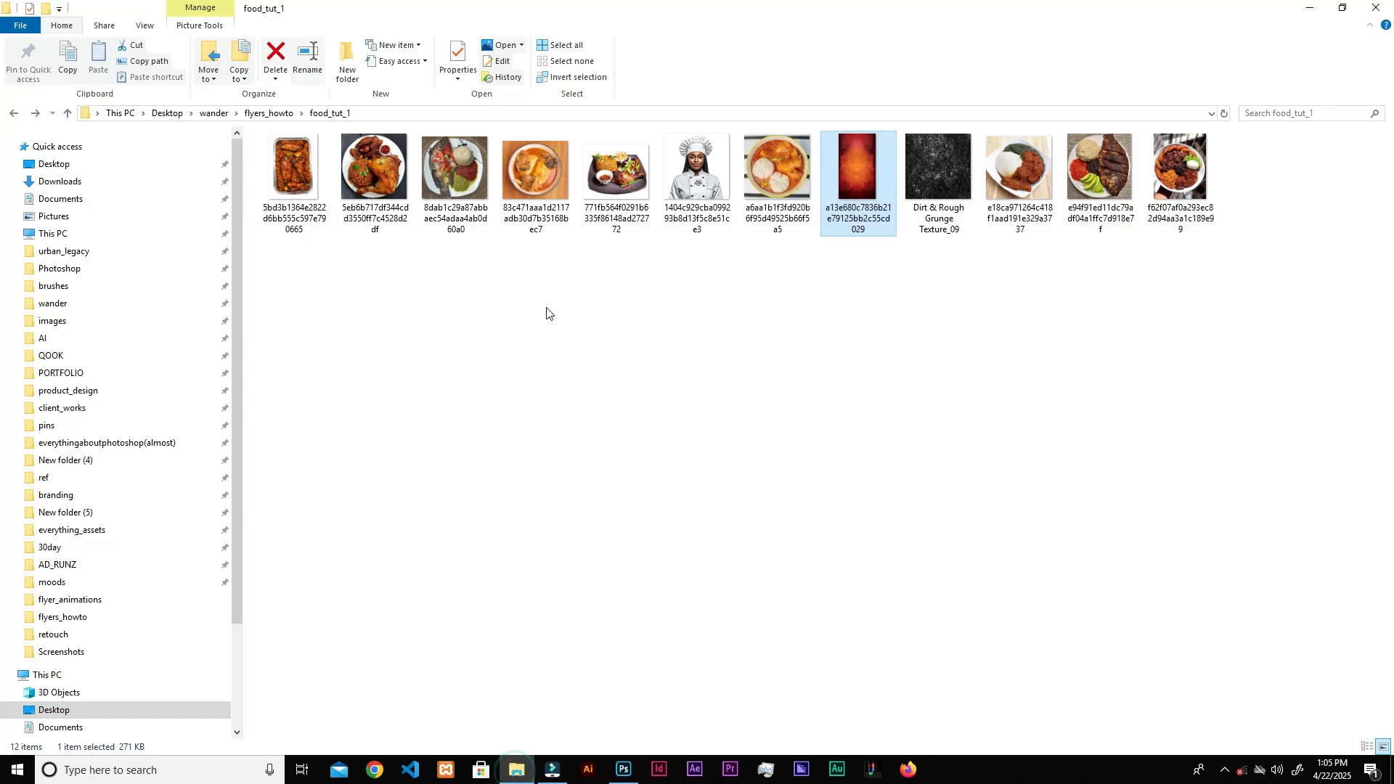
- Place the red-orange texture image a13e680c7836b21e79125bb2c55cd029 over the gradient and set its blend mode to Soft Light
drag(871, 178, 864, 410)
click(696, 29)
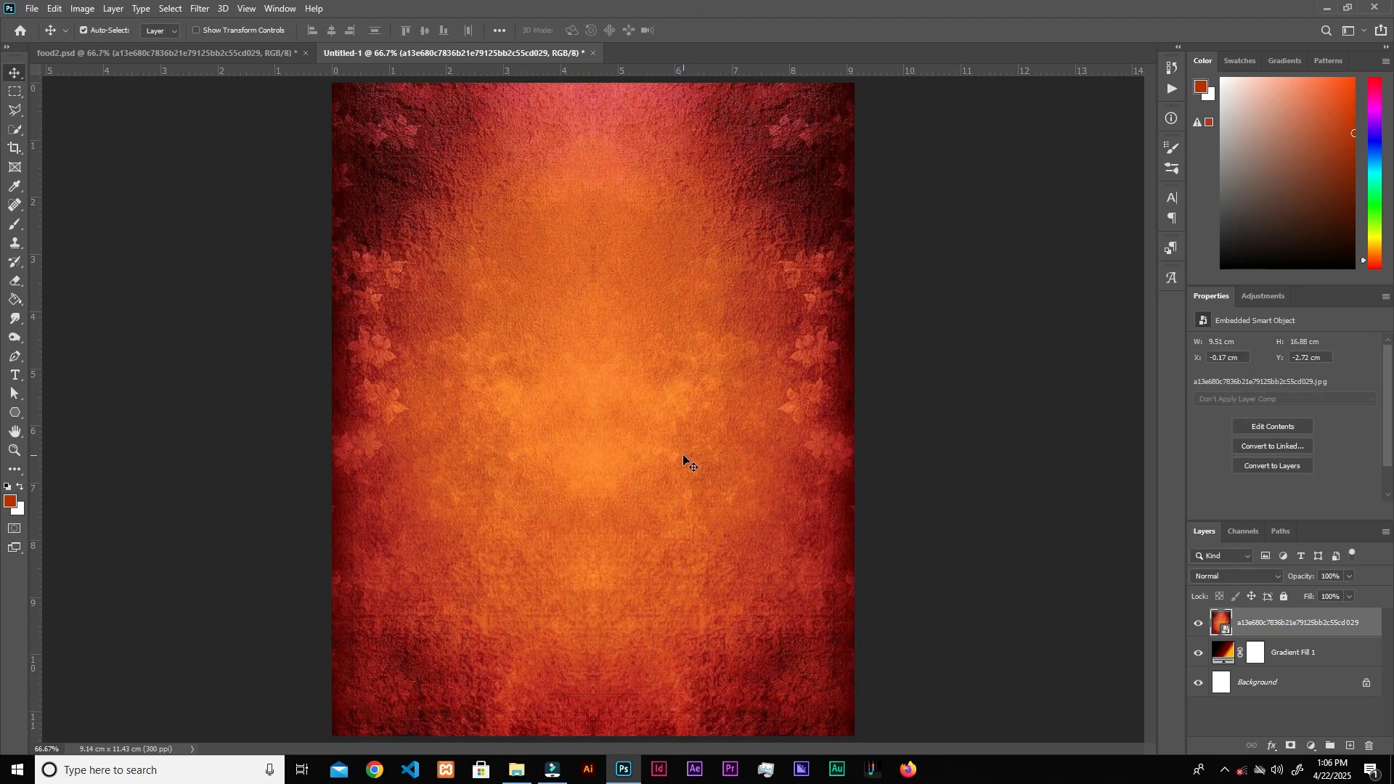
click(1138, 469)
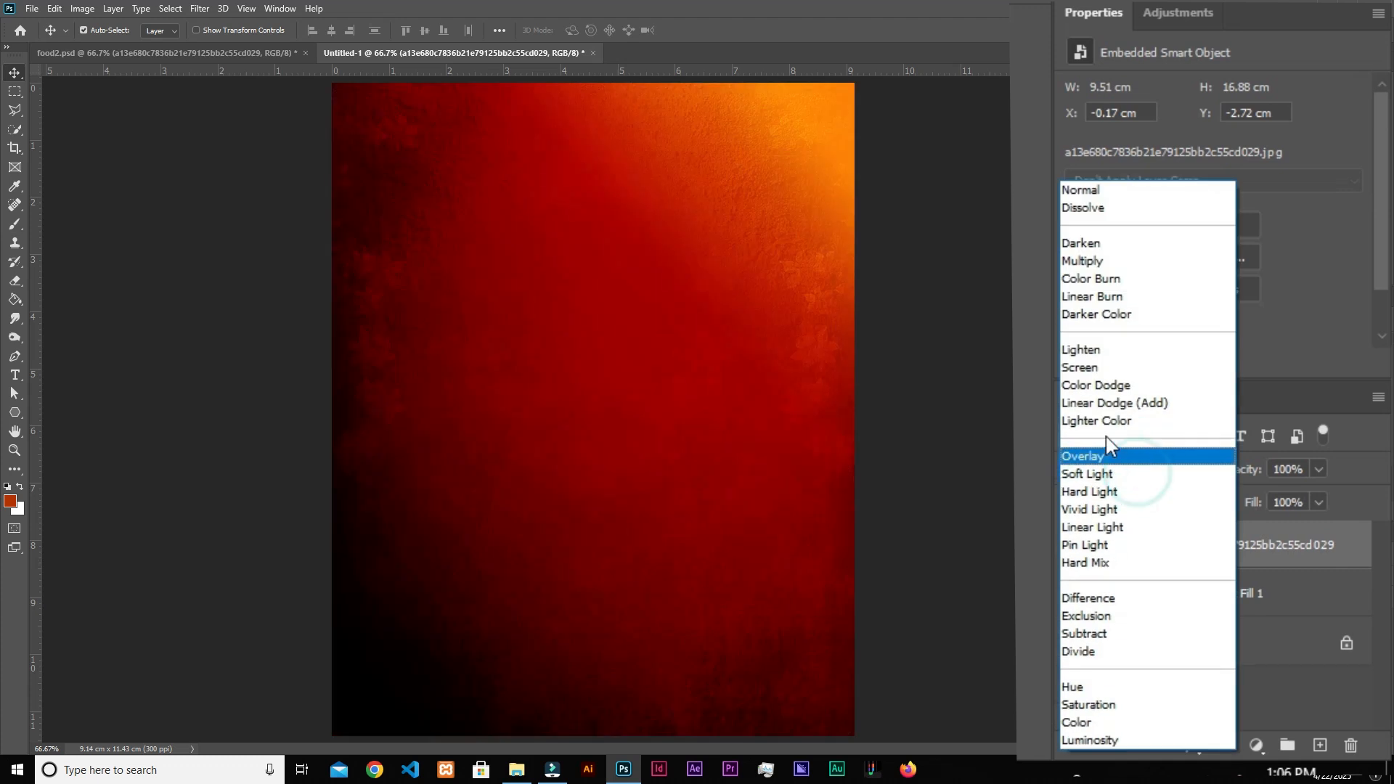
click(1098, 474)
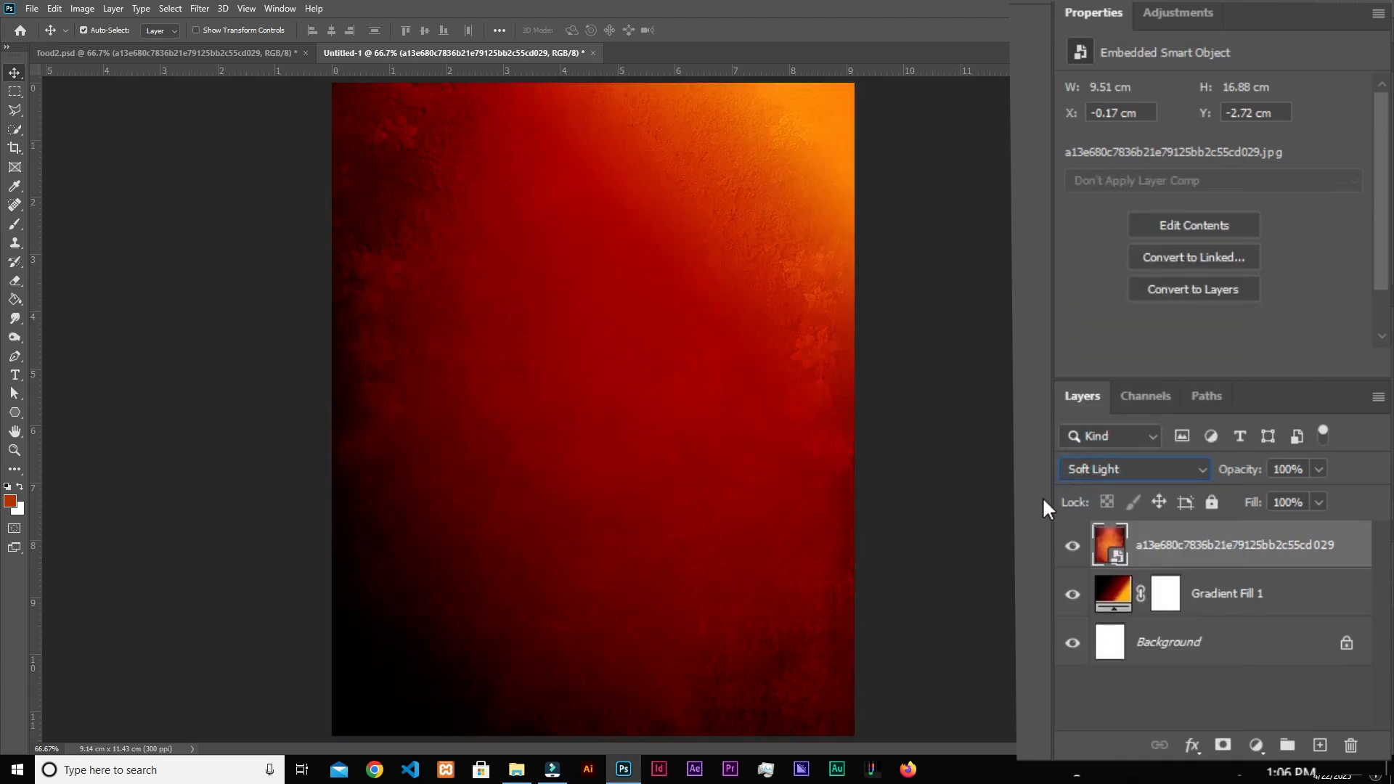
- Place the Dirt & Rough Grunge Texture_09 image above the red-orange texture layer
click(517, 770)
drag(946, 280, 727, 534)
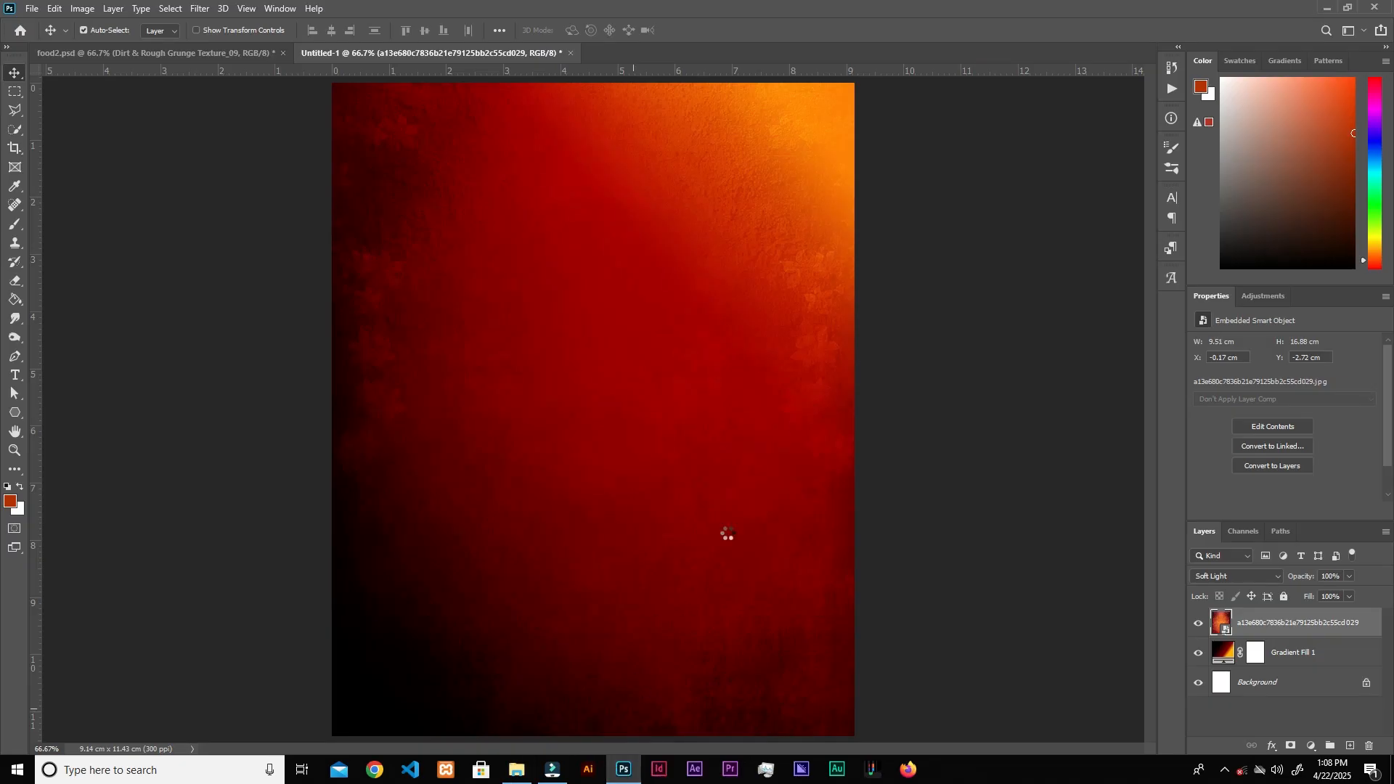
click(694, 27)
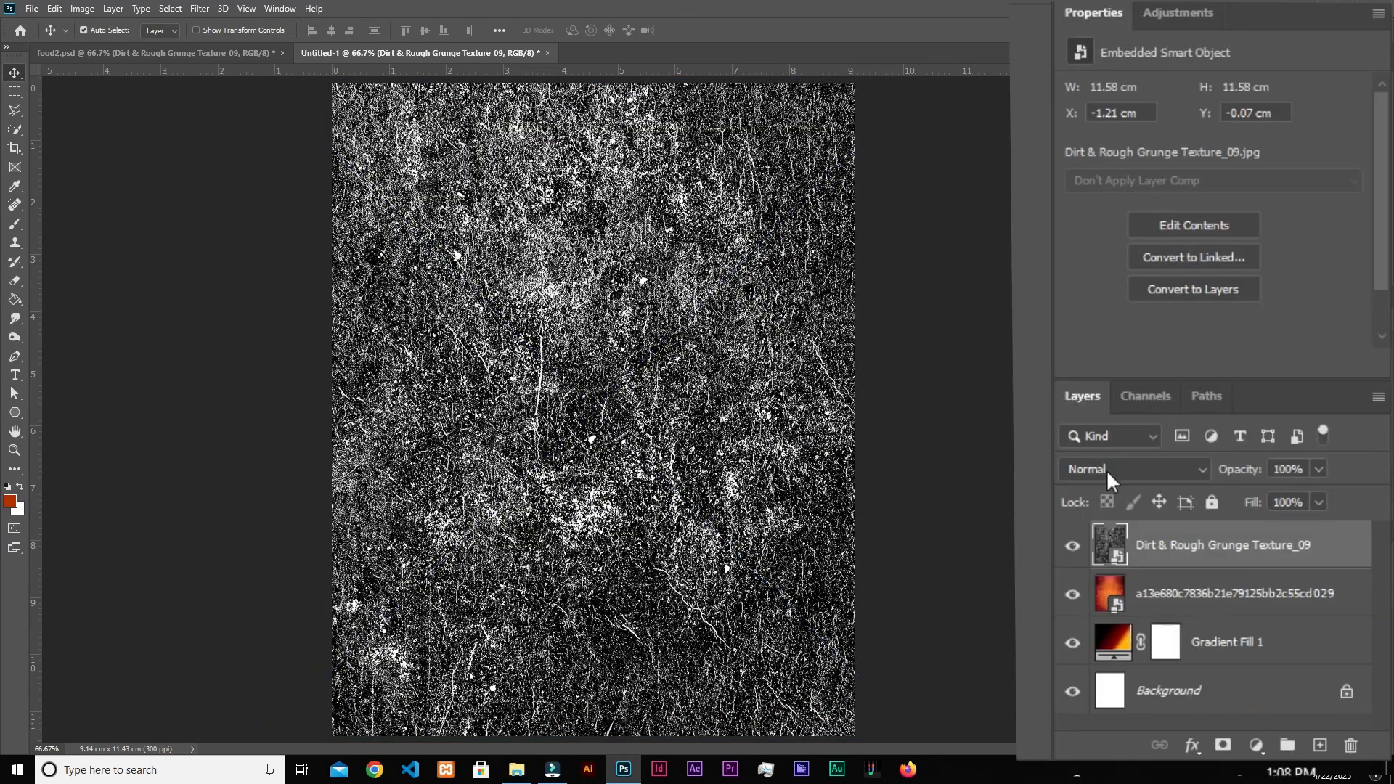
- Set the grunge texture layer's blend mode to Soft Light and its fill to 50%
click(1107, 470)
click(1097, 473)
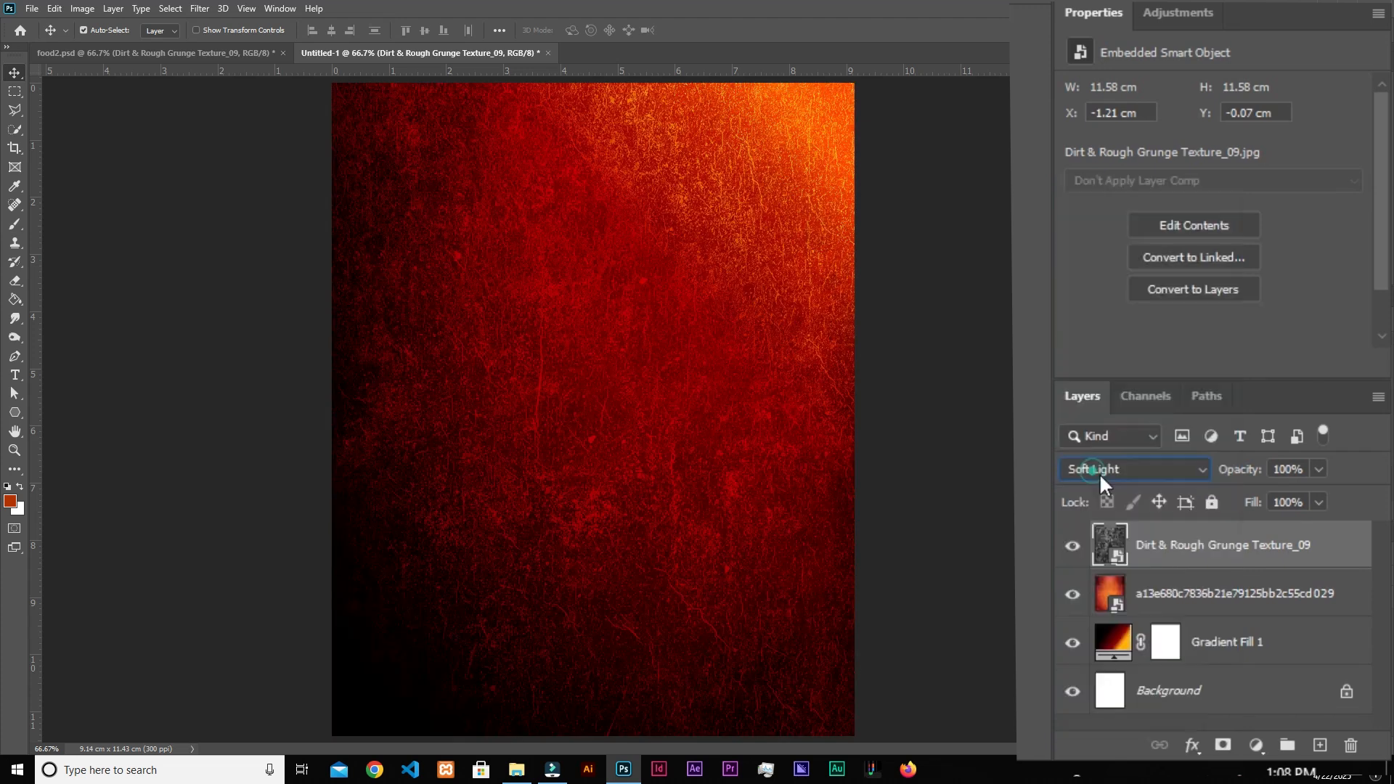
click(1303, 501)
text(50)
key(Return)
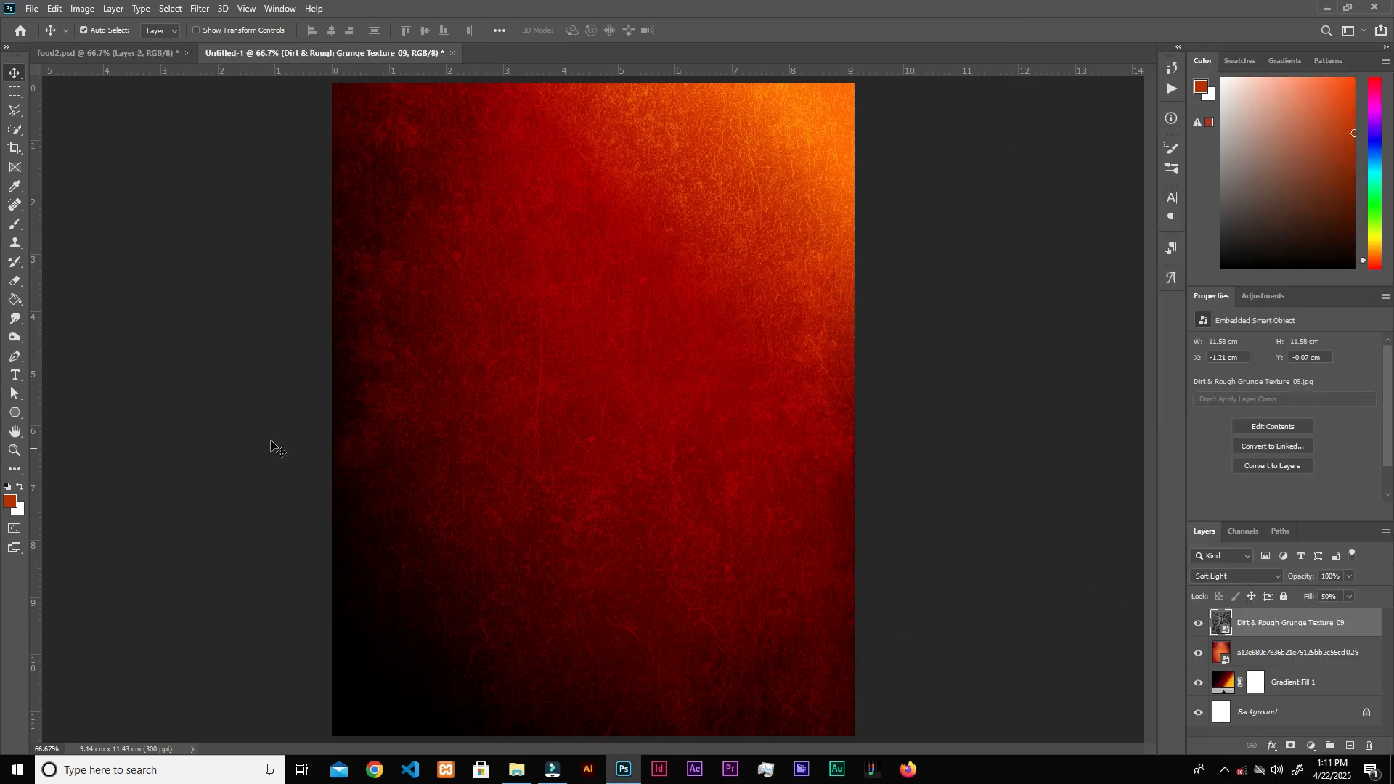
- Create a rectangle shape 0.84 cm wide and 0.44 cm high on the canvas
click(16, 413)
right_click(16, 416)
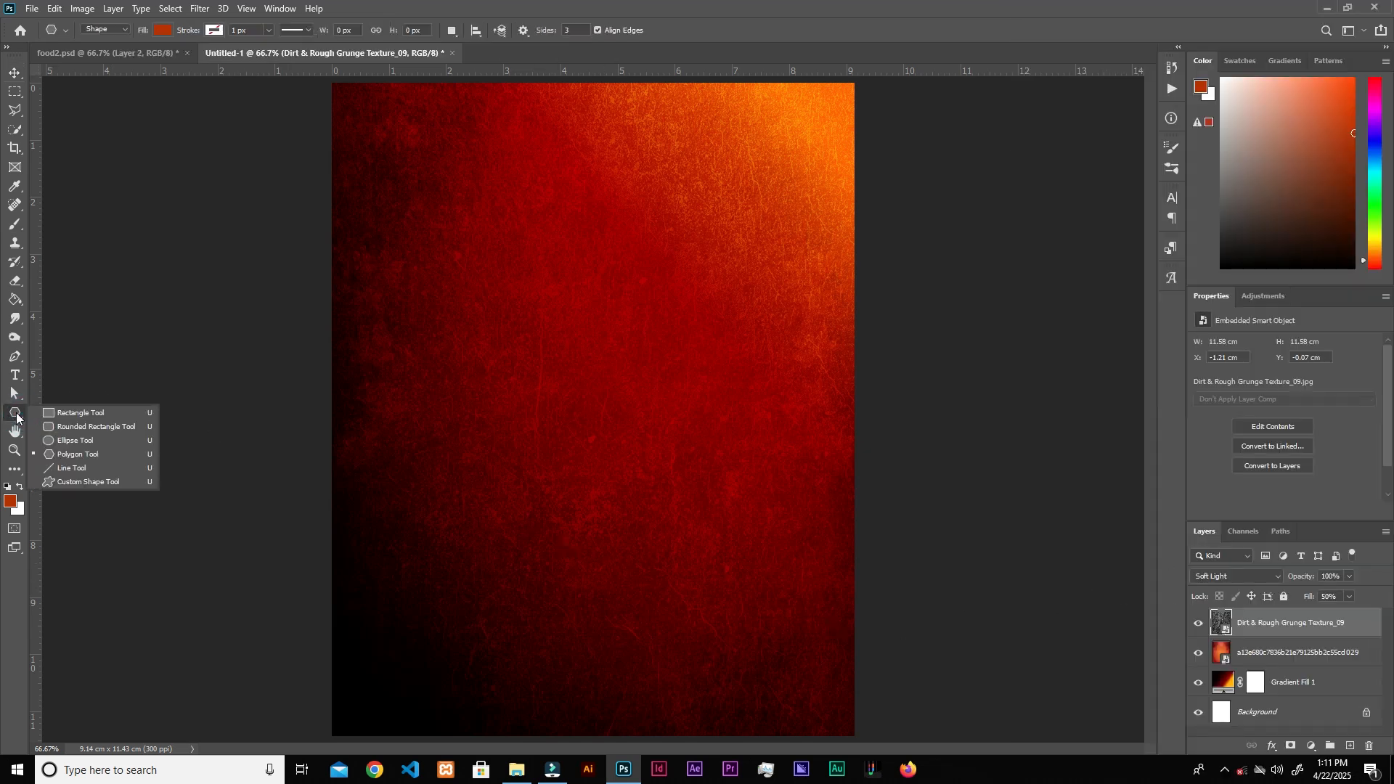
click(69, 409)
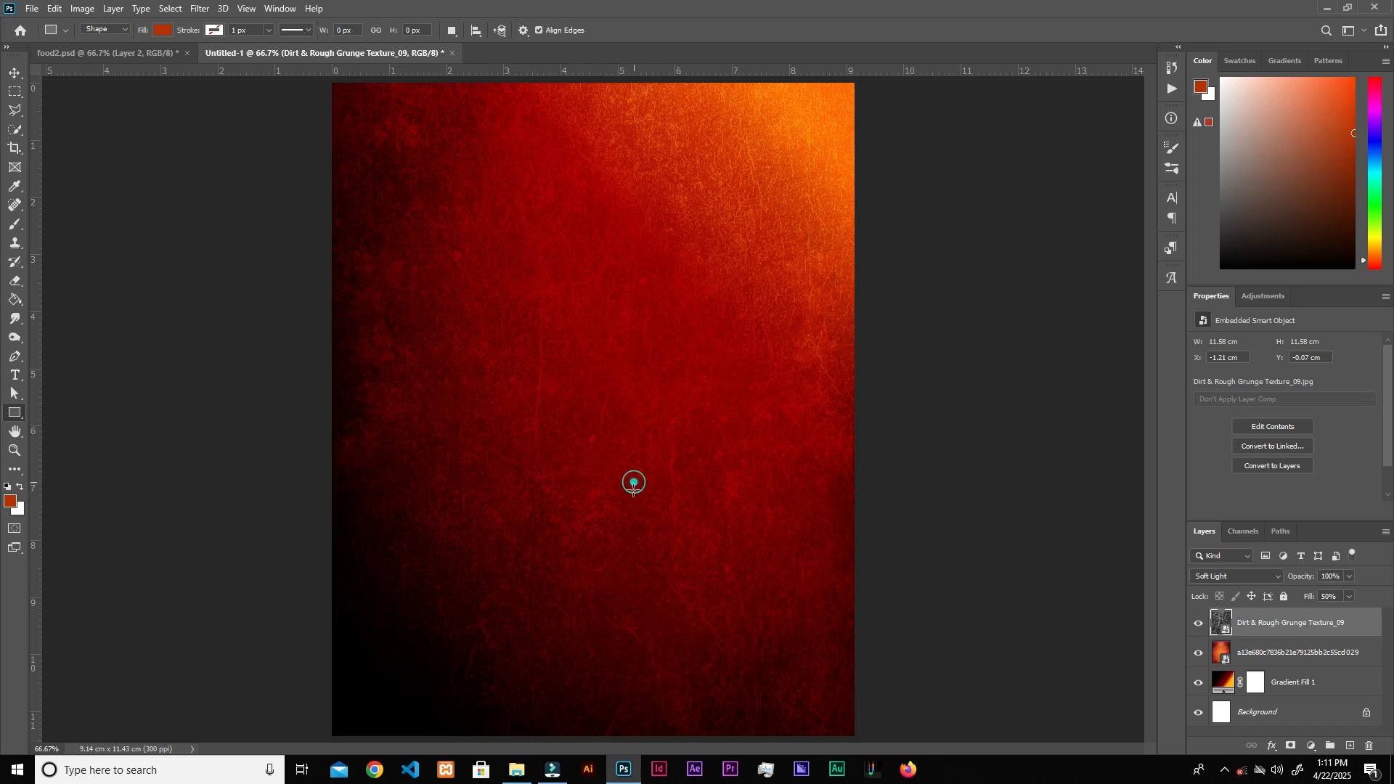
click(634, 483)
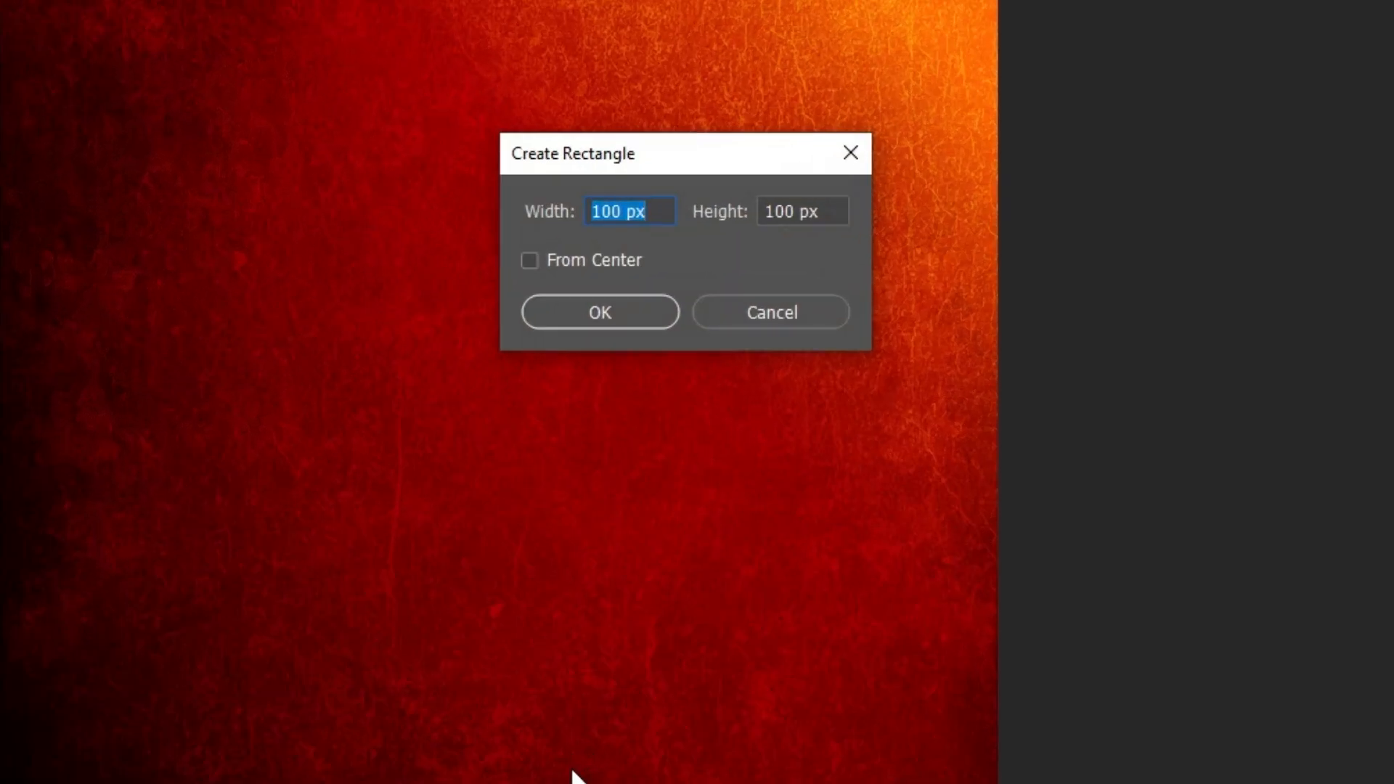
text(0.84cm)
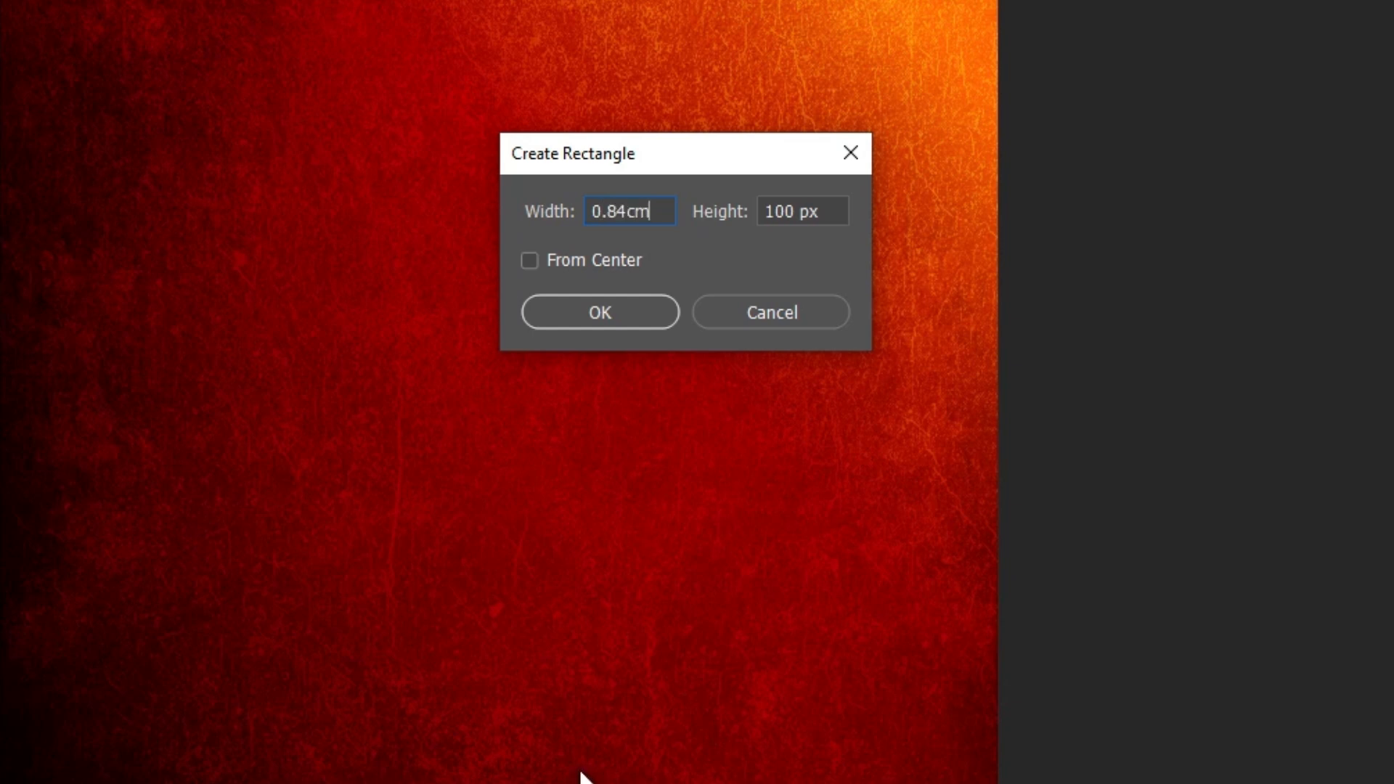
key(Tab)
text(0)
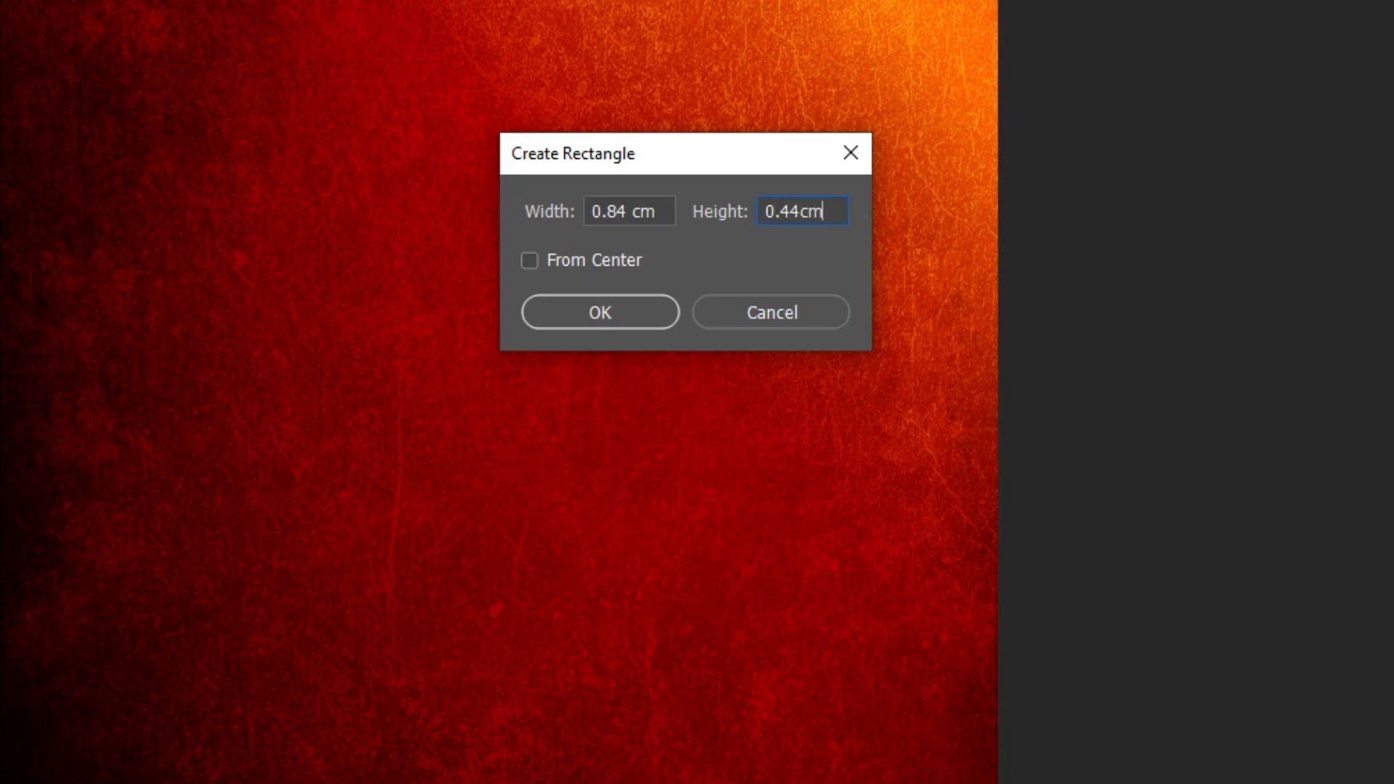
click(612, 314)
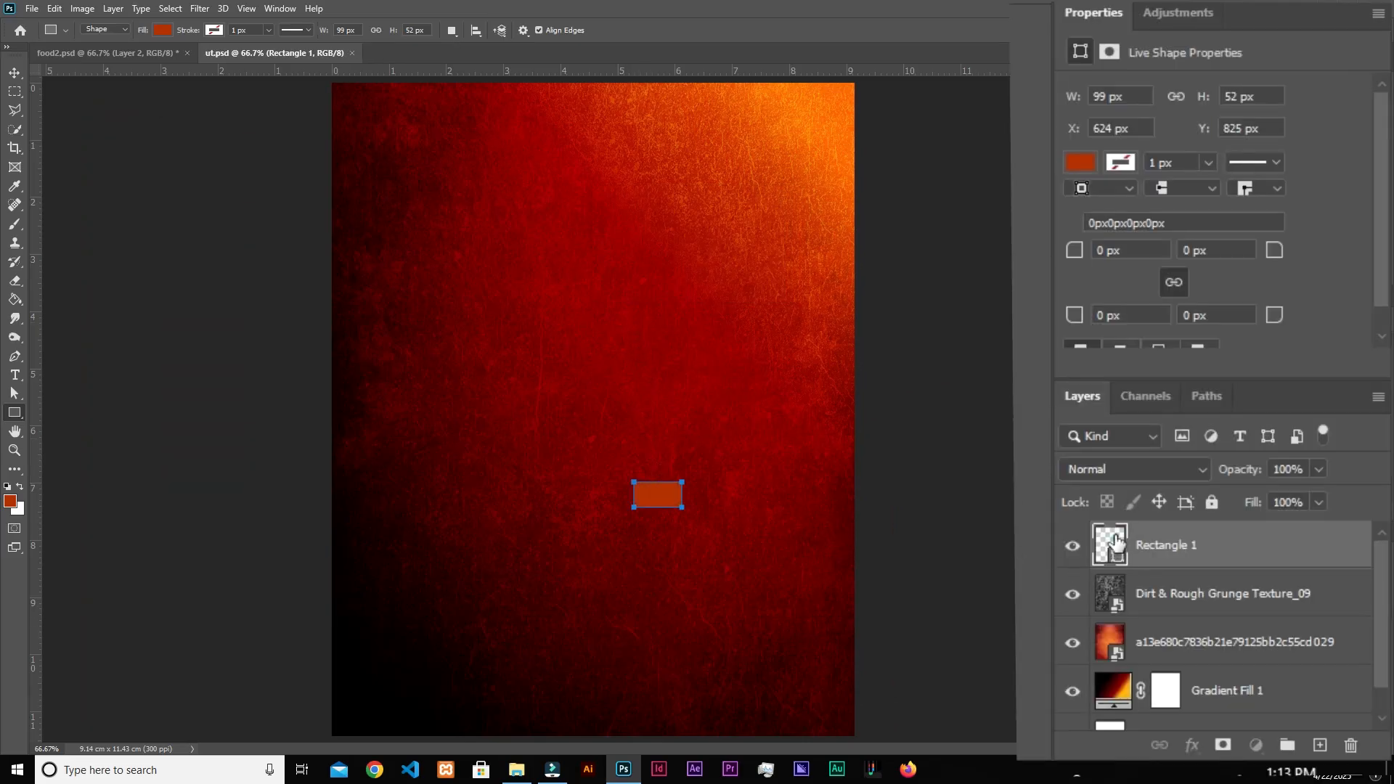
- Recolor the small rectangle to yellow fff000
double_click(1222, 621)
drag(1007, 238, 1081, 155)
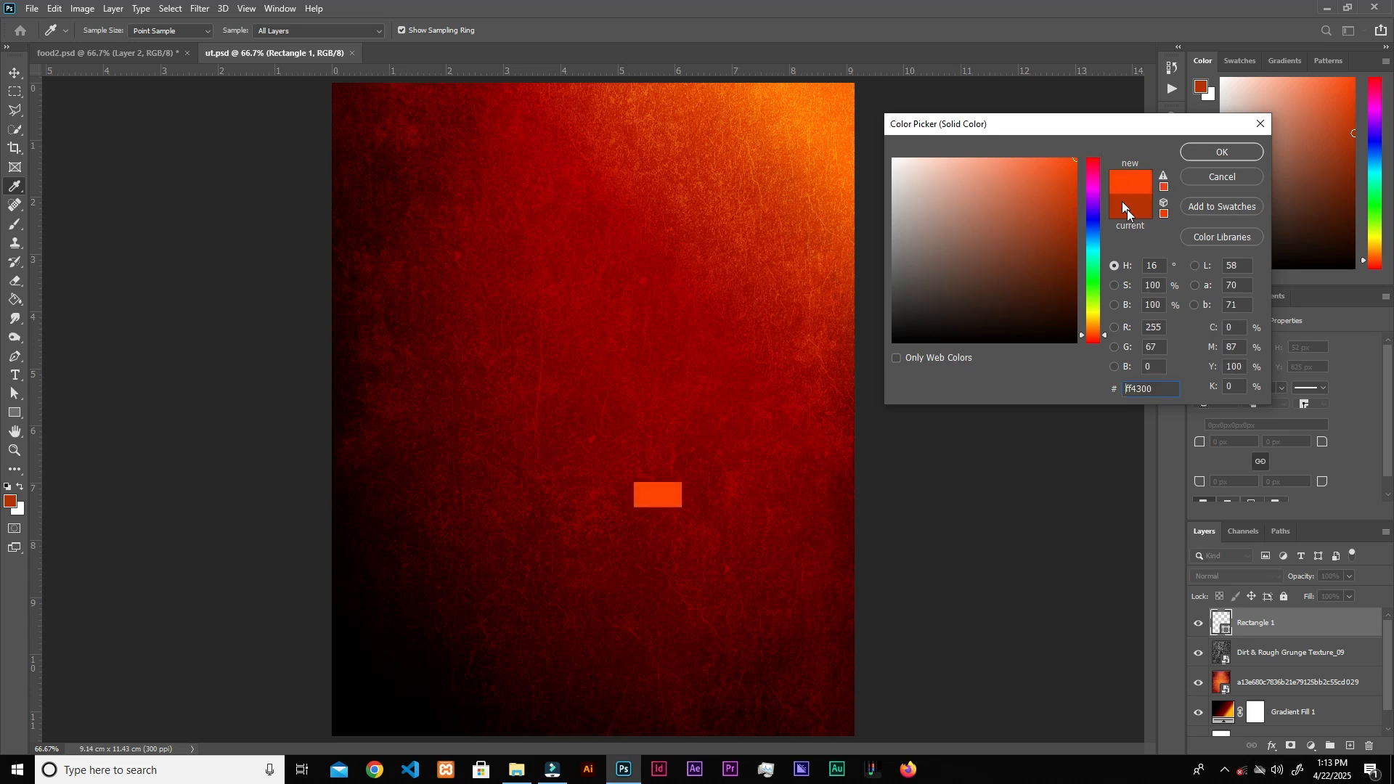
drag(1089, 324, 1090, 316)
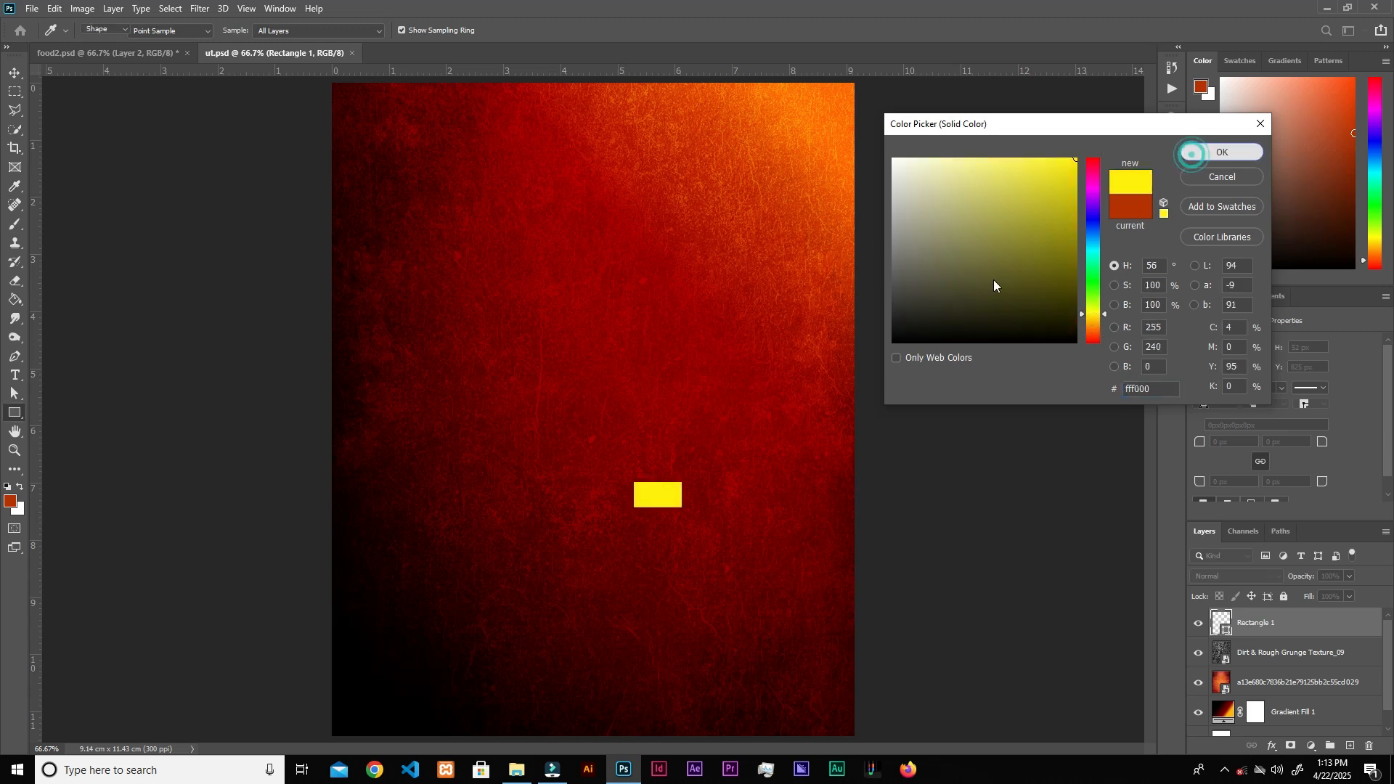
click(1188, 156)
- Move the yellow rectangle into the canvas's bottom-right corner and add horizontal and vertical margin guides along its inner edges
key(v)
drag(667, 496, 824, 729)
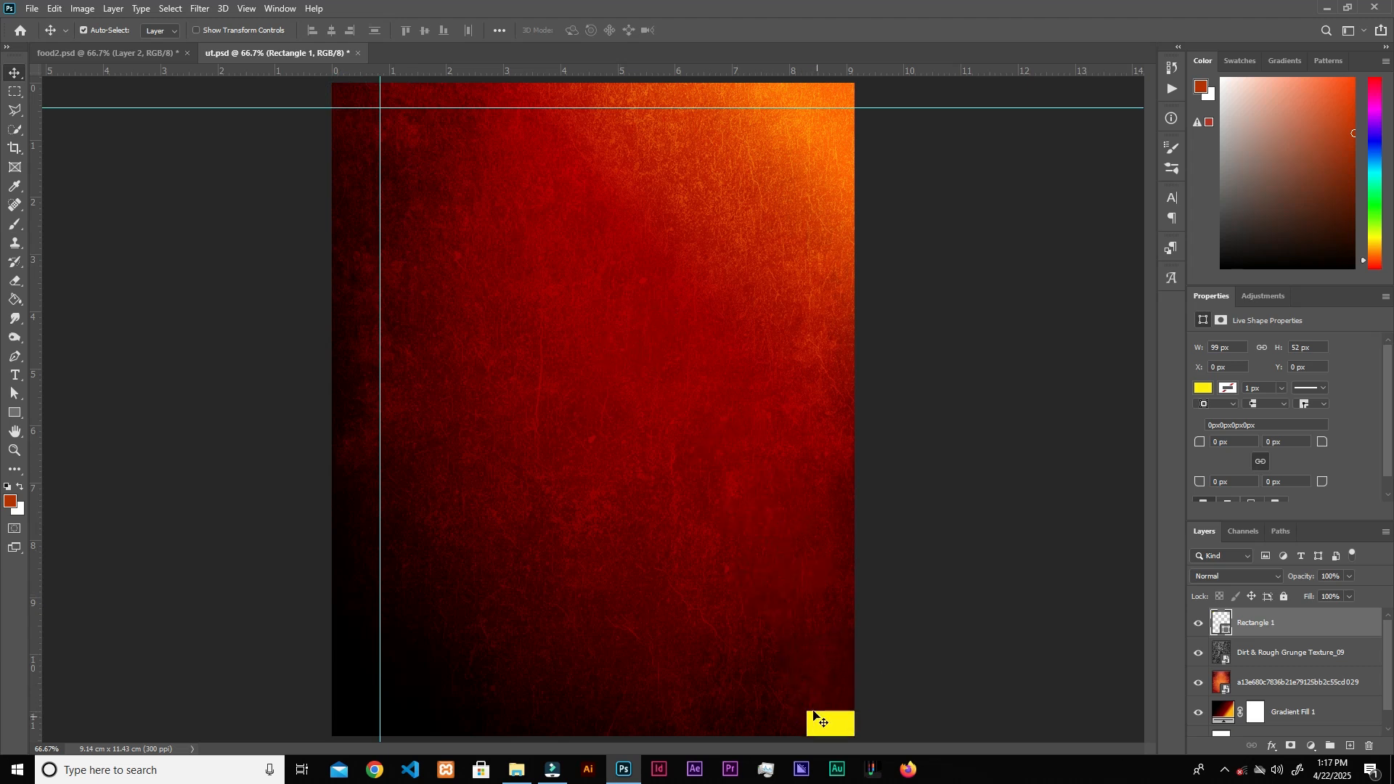
drag(690, 72, 806, 711)
drag(508, 71, 808, 616)
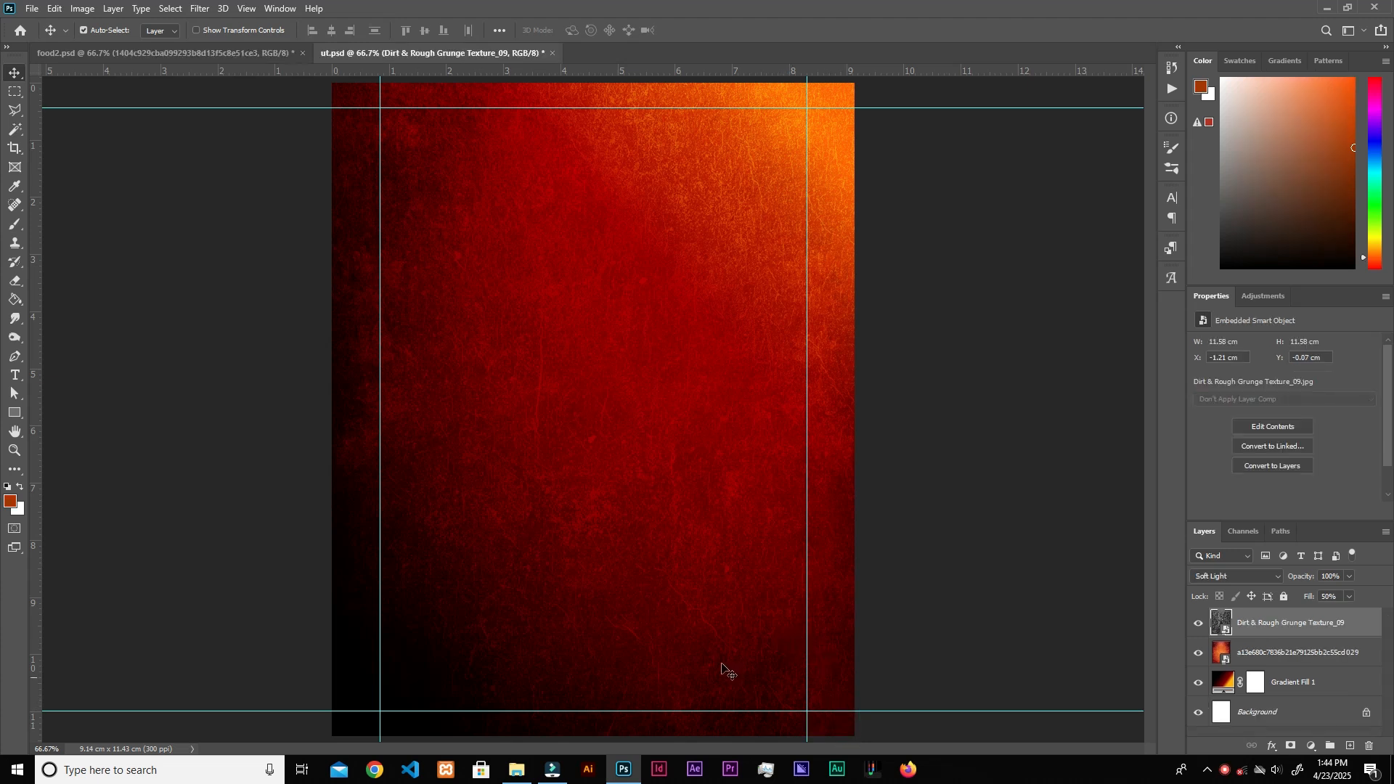
- Place the chef image in the upper right part of the canvas, scaled to about 4.3 by 5 cm
click(517, 769)
drag(695, 171, 729, 378)
key(Return)
drag(332, 669, 560, 442)
drag(662, 390, 665, 396)
click(693, 30)
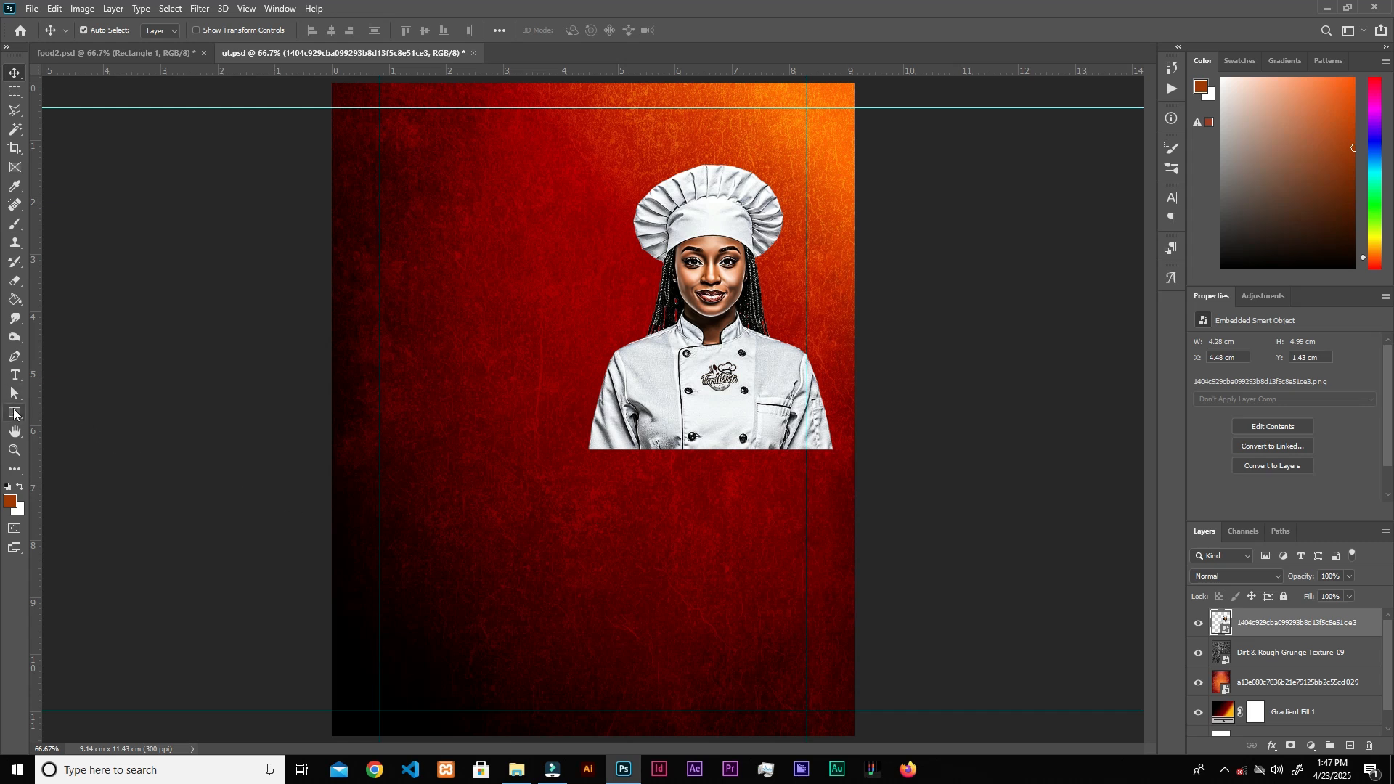
- Create a rectangle shape 955 px wide and 523 px high on the canvas
click(15, 413)
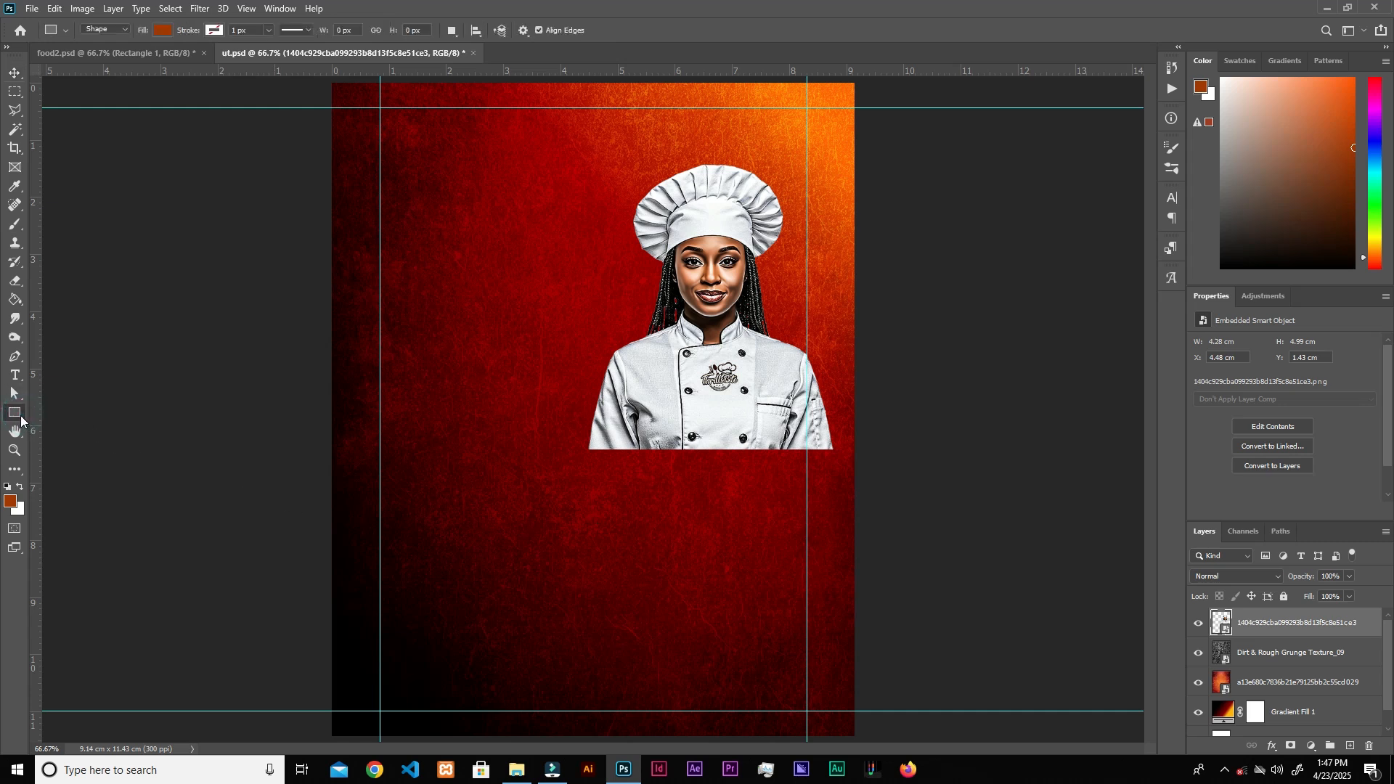
click(616, 440)
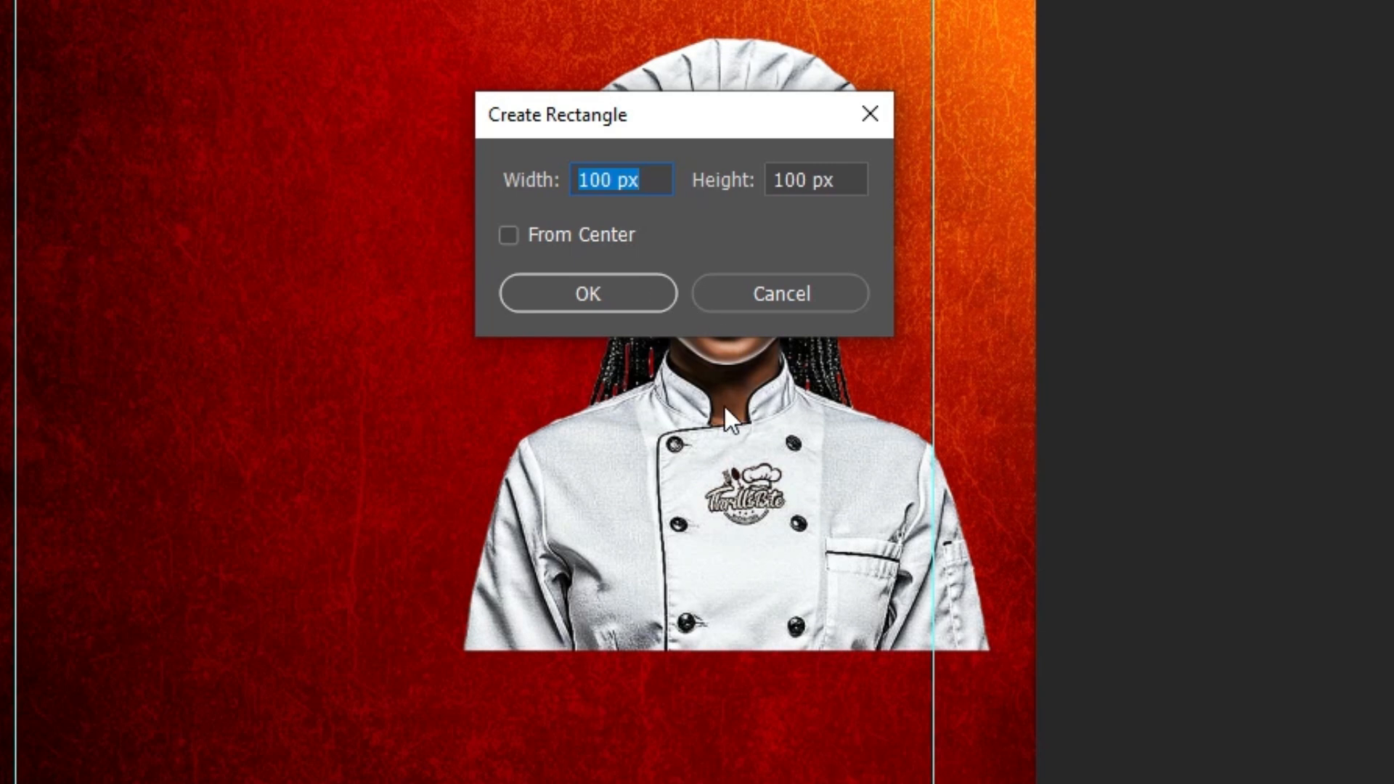
text(955)
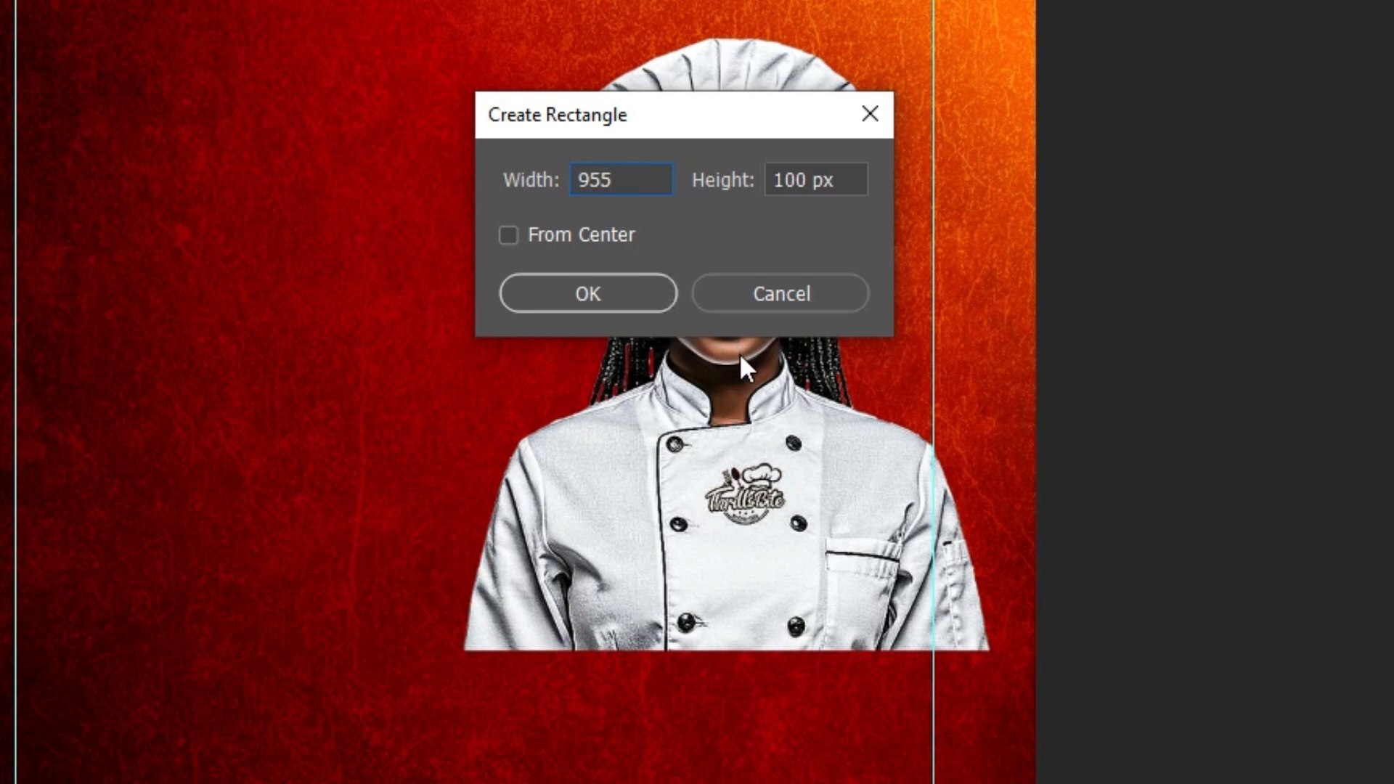
key(Tab)
text(523)
double_click(834, 179)
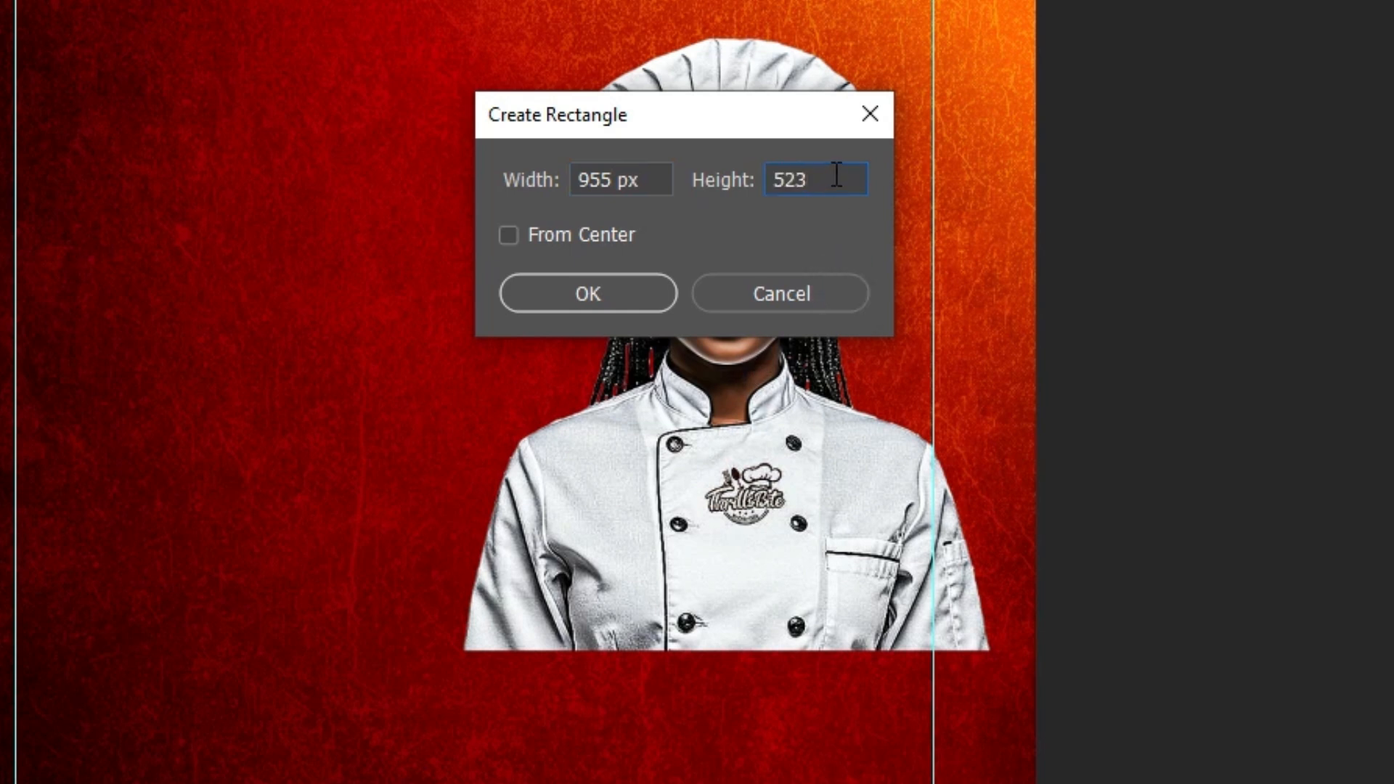
click(647, 296)
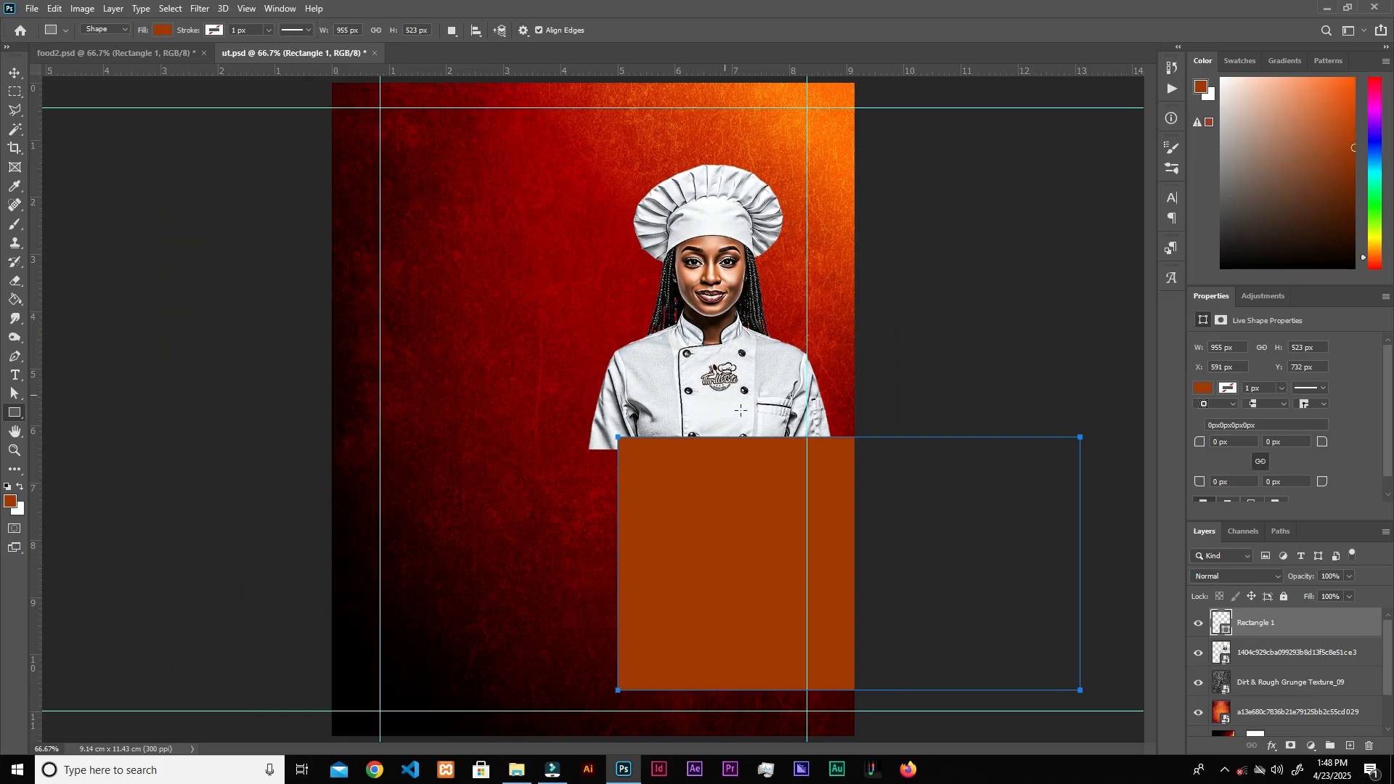
- Move the rectangle over the chef's lower edge to about X 63 px, Y 641 px, and recolor it white ffffff
key(v)
drag(770, 543, 513, 498)
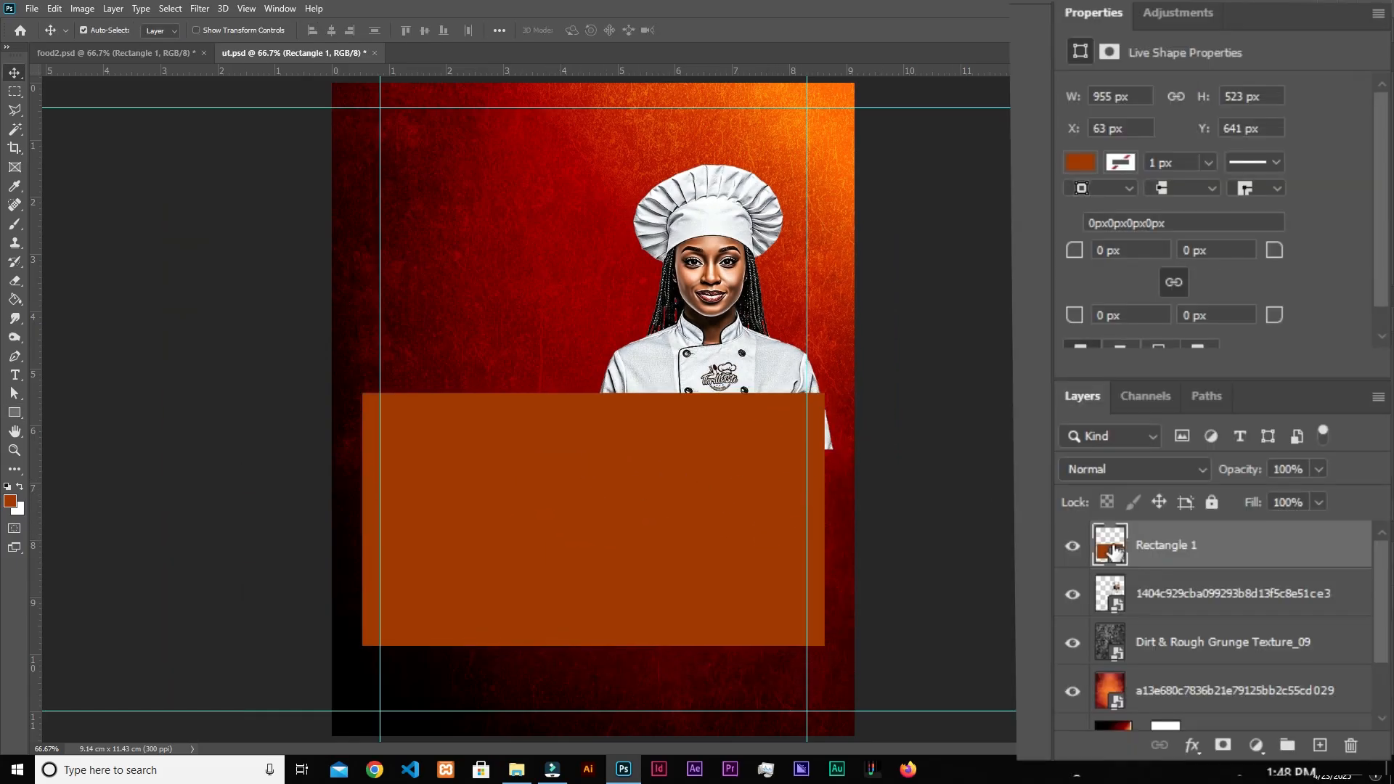
double_click(1117, 551)
drag(971, 265, 863, 127)
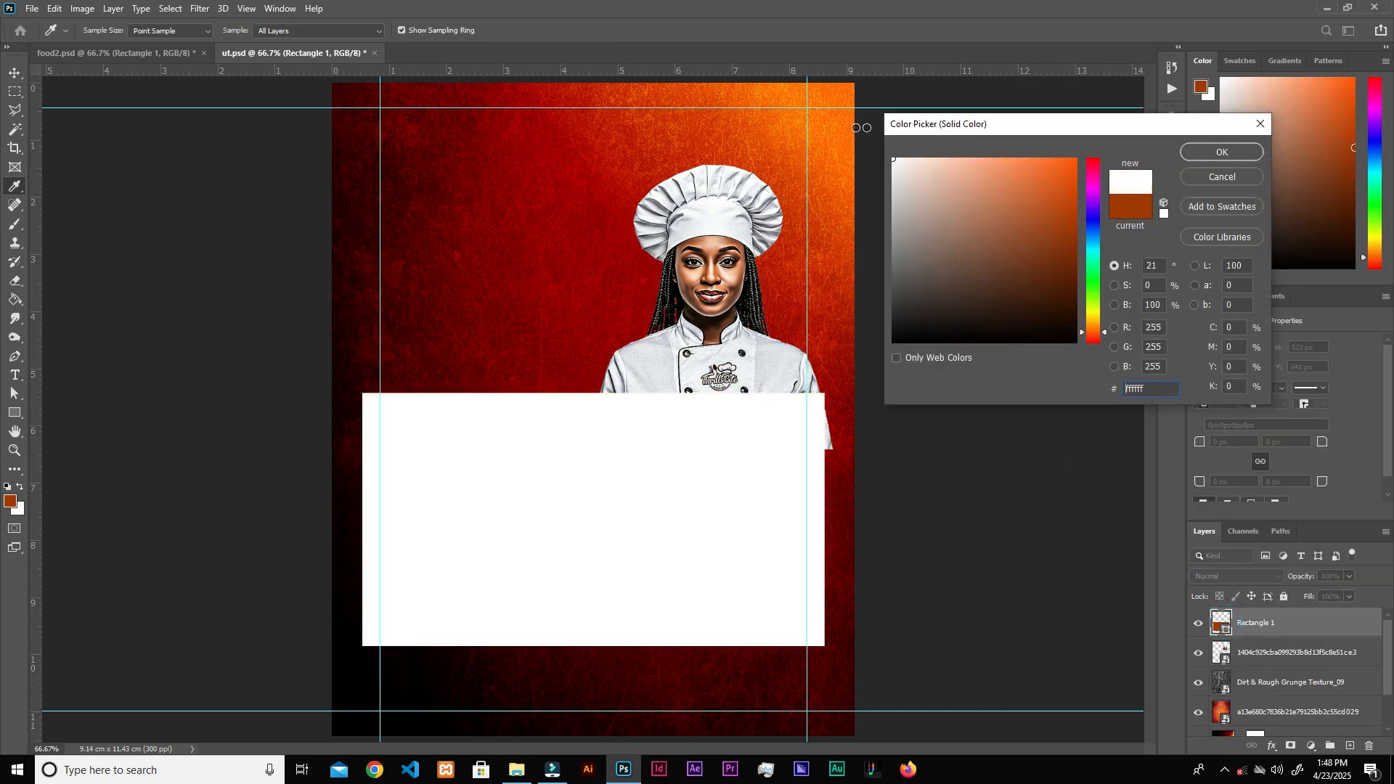
click(1211, 153)
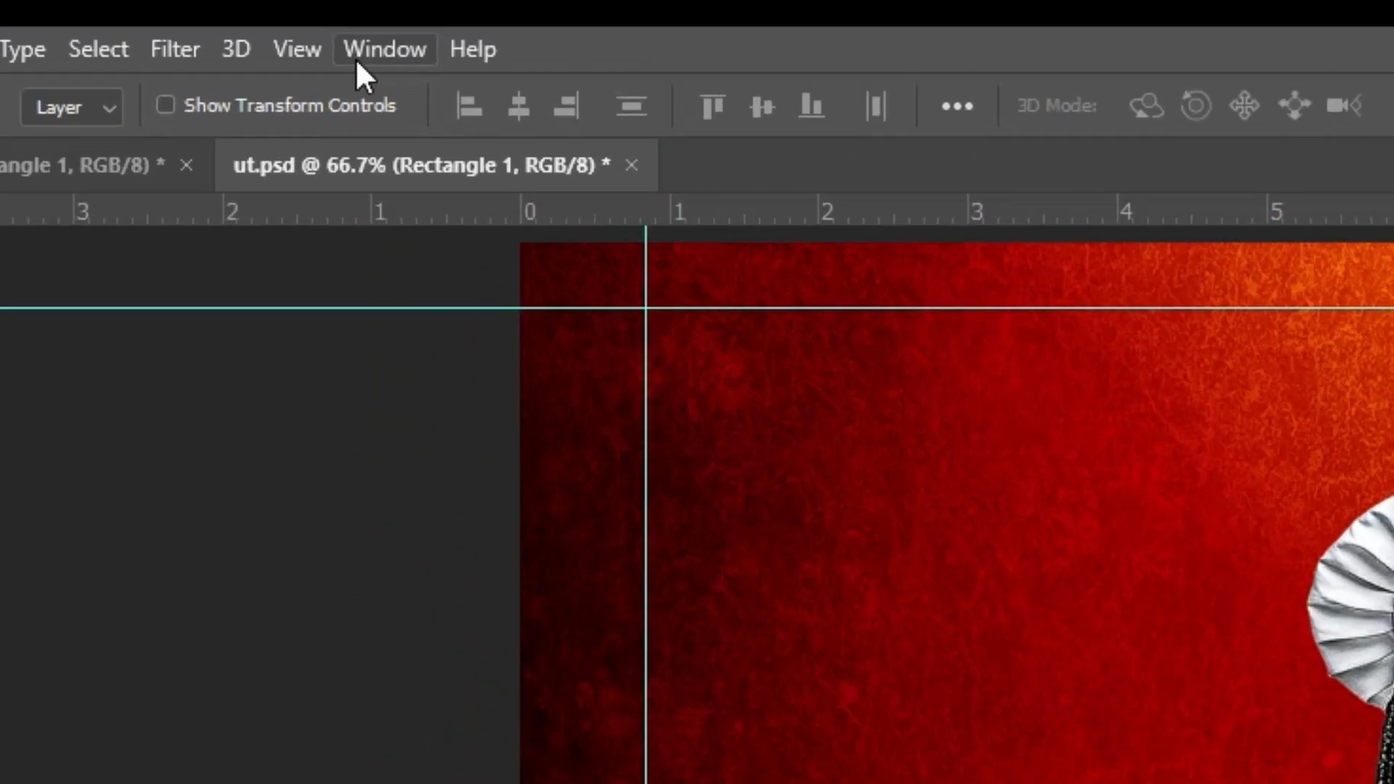
- Round all four corners of the white rectangle to a 68 px radius
click(273, 10)
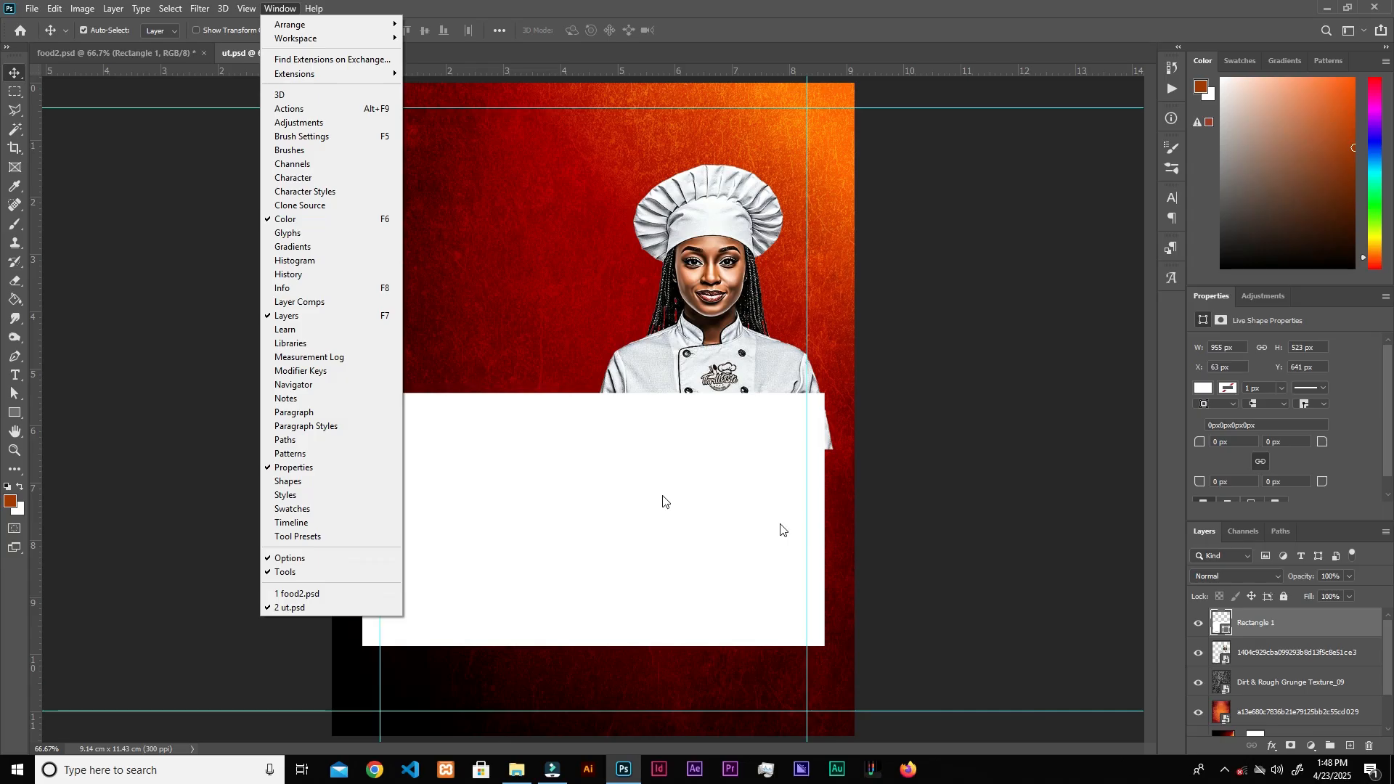
click(496, 451)
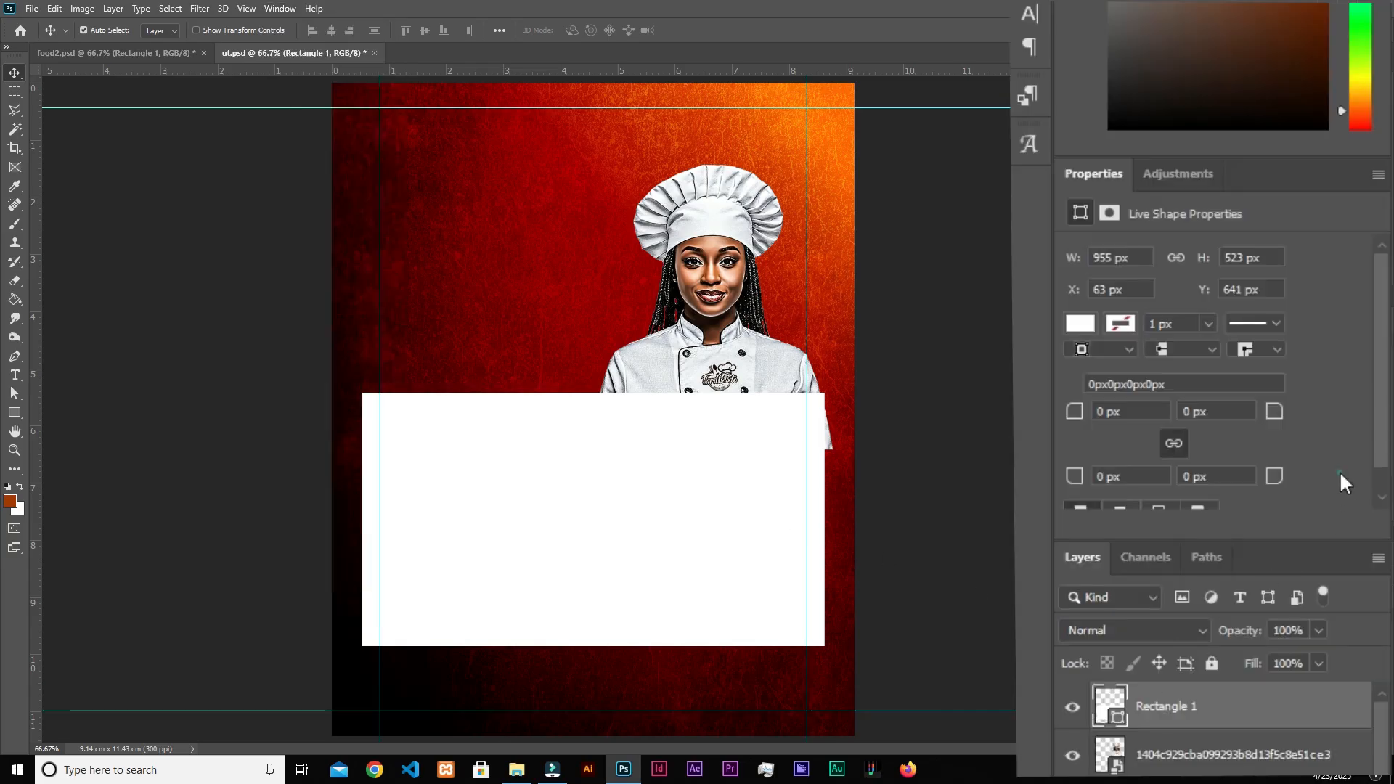
click(1146, 414)
key(Return)
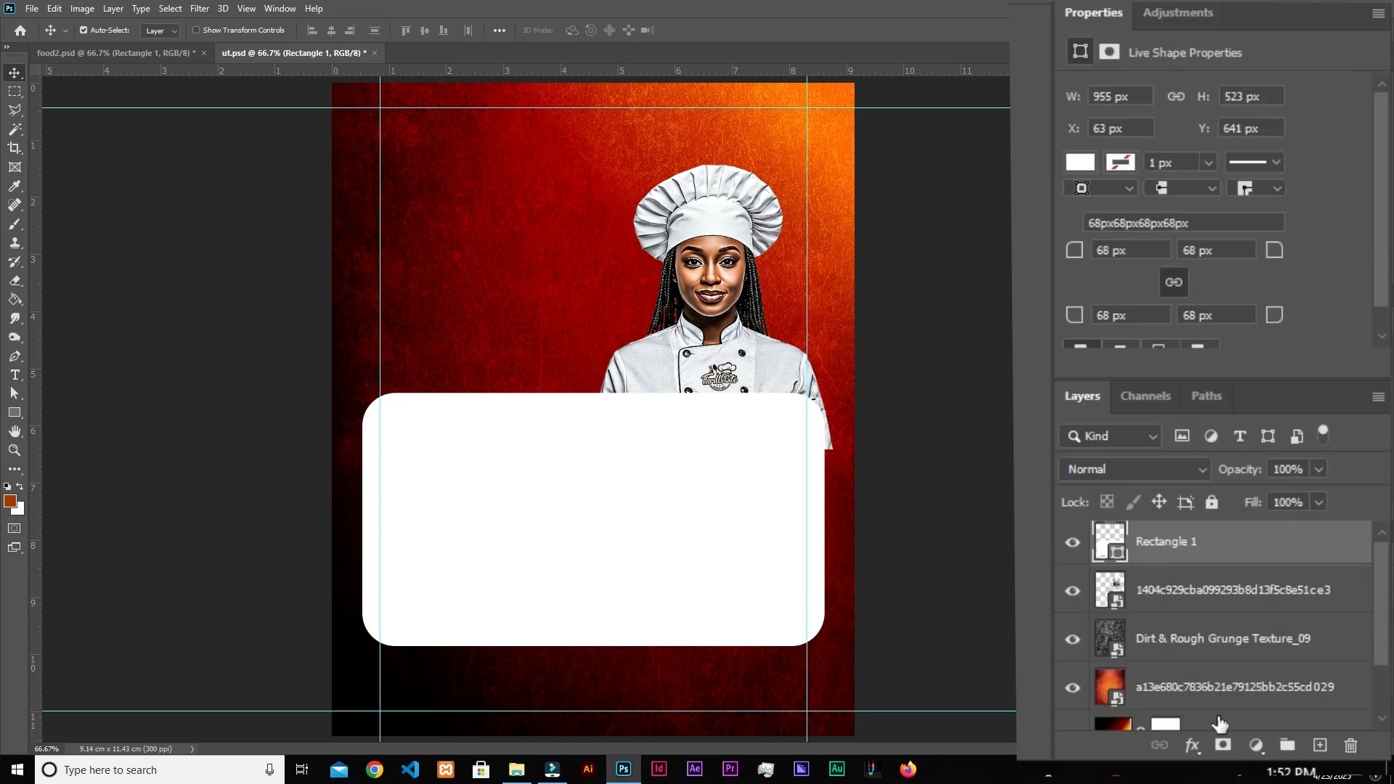
- Lower the rounded rectangle's fill opacity to 15% in its layer style blending options
click(1186, 746)
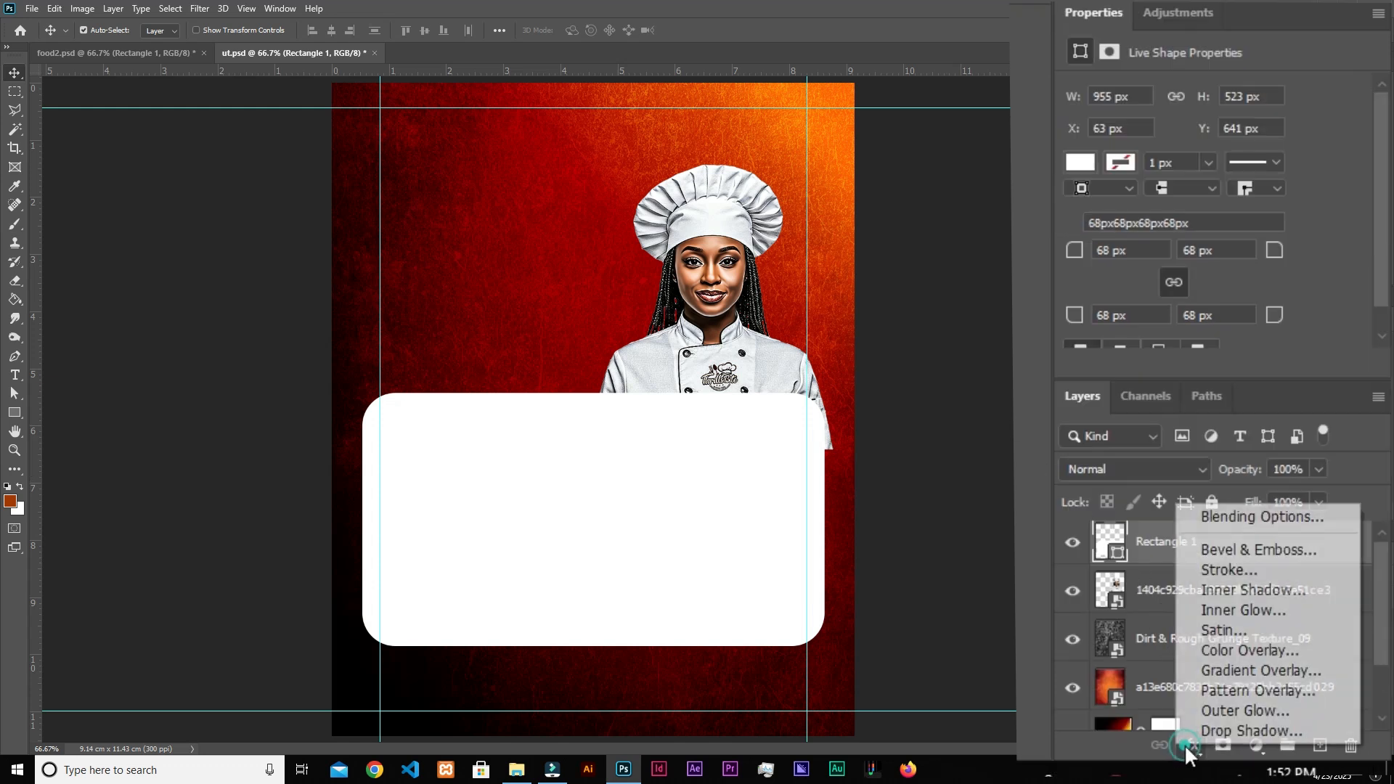
click(1214, 519)
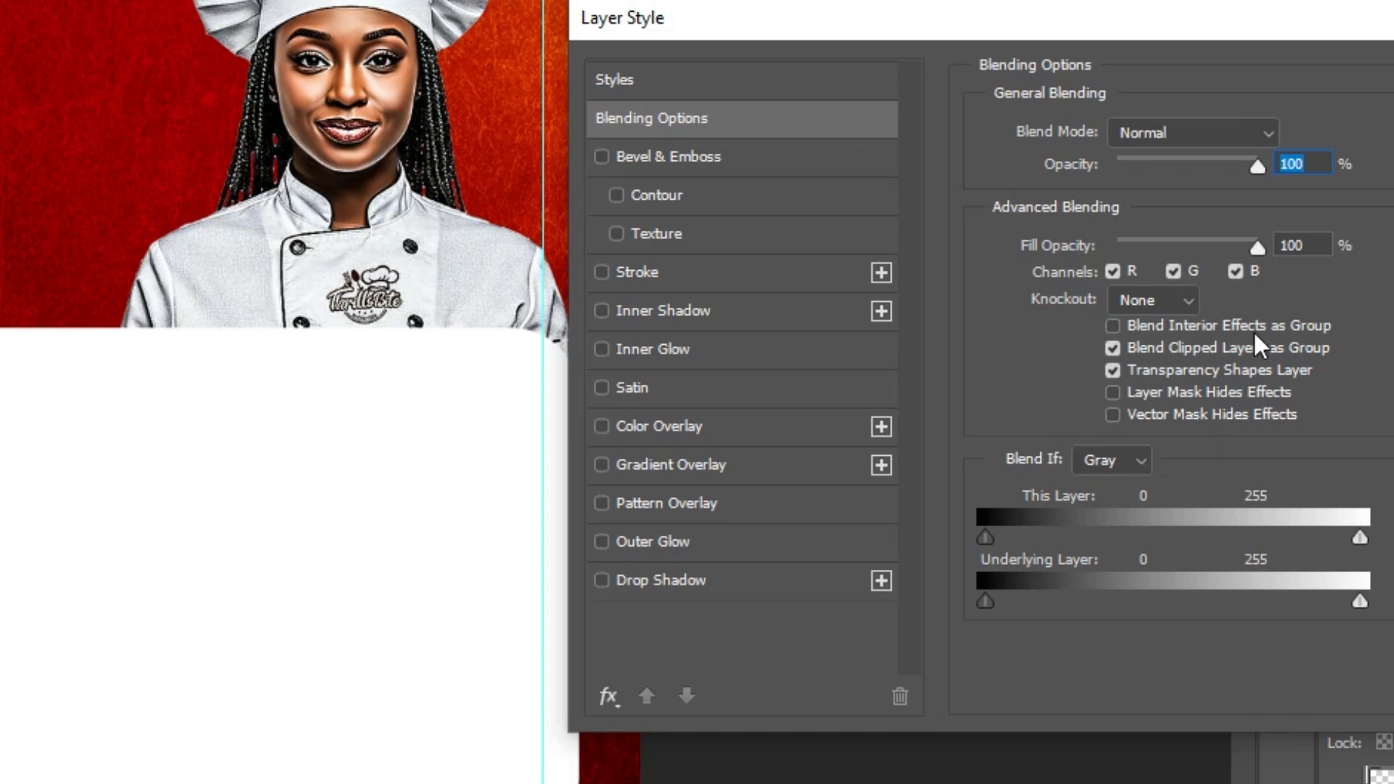
click(1308, 248)
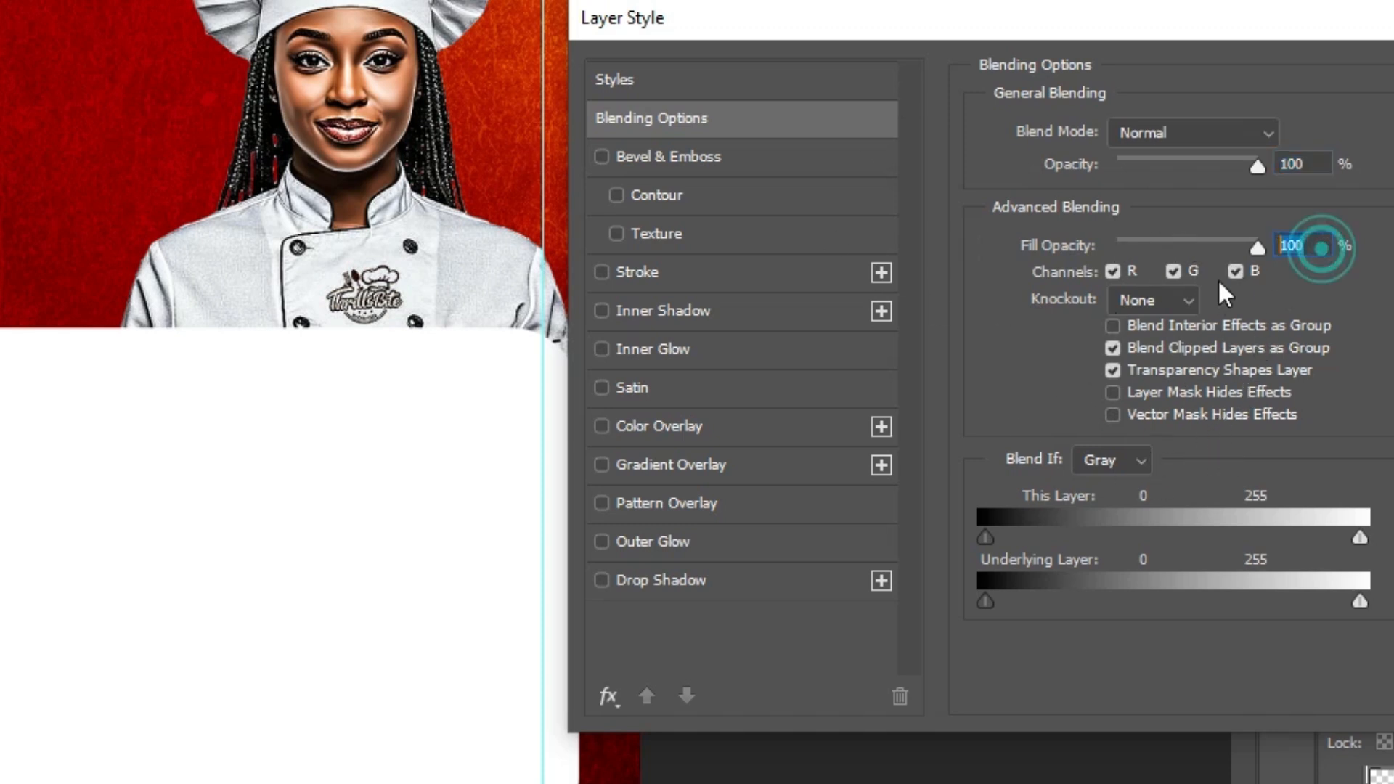
text(15)
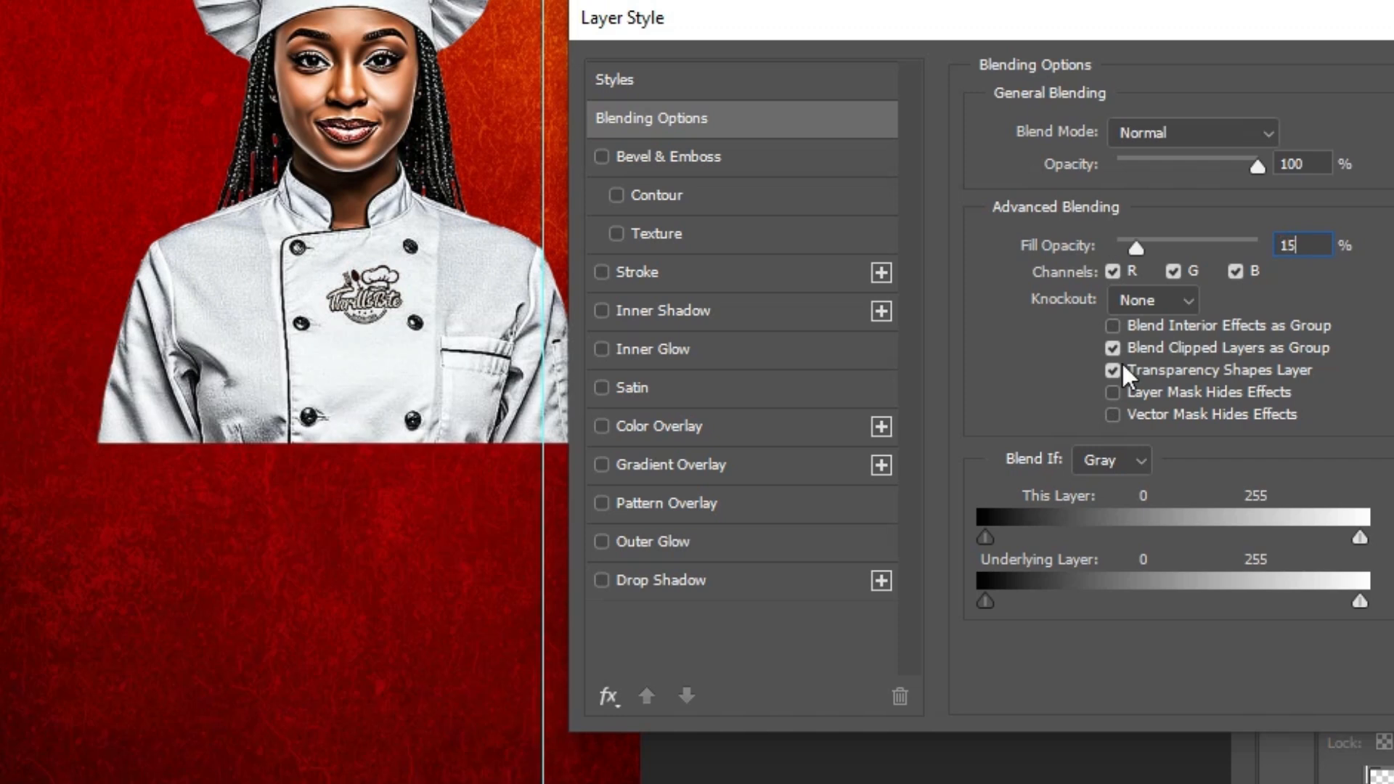
- Add a 2 px white stroke positioned outside the rounded rectangle at 100% opacity
click(698, 273)
click(1284, 131)
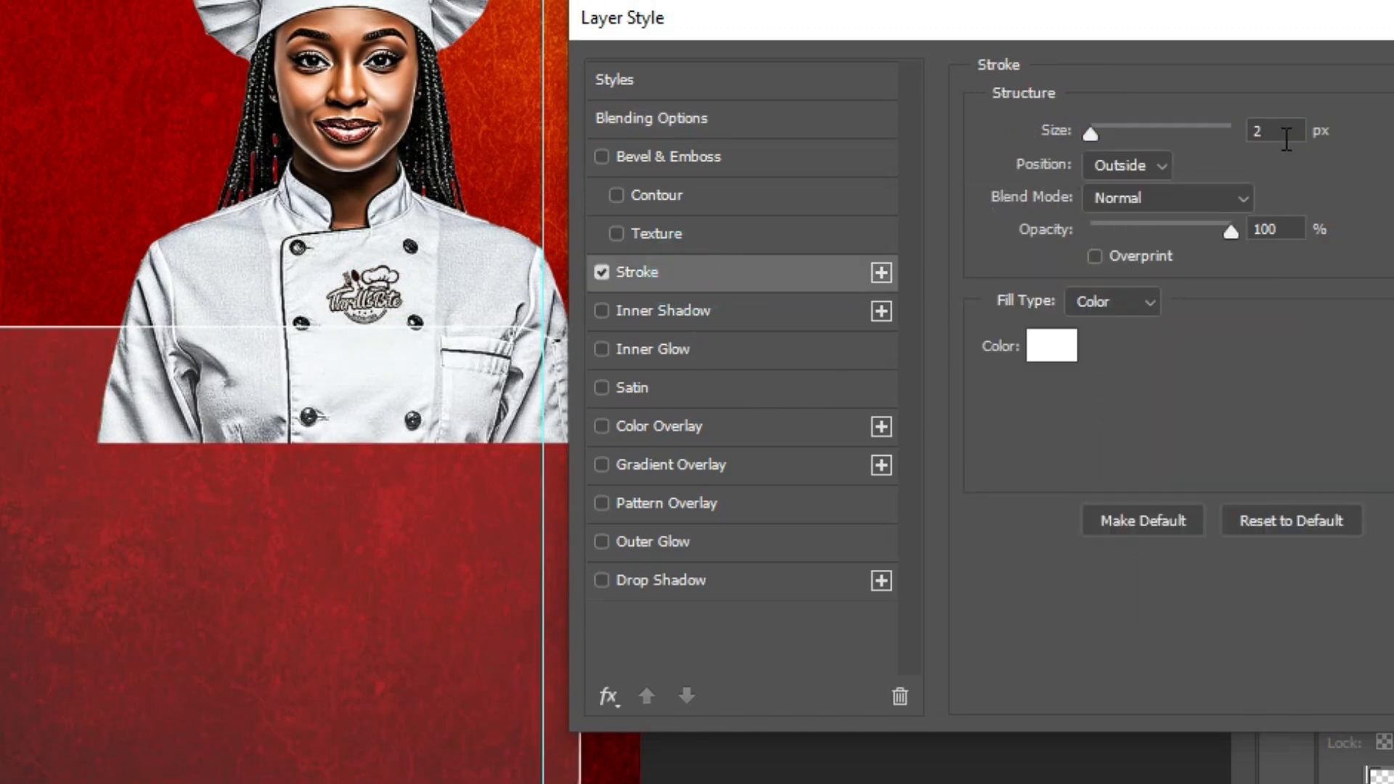
click(1157, 165)
click(1145, 190)
- Add an orange fa8200 inner glow to the rounded rectangle in Screen mode, with 63% opacity and 21 px size
click(709, 350)
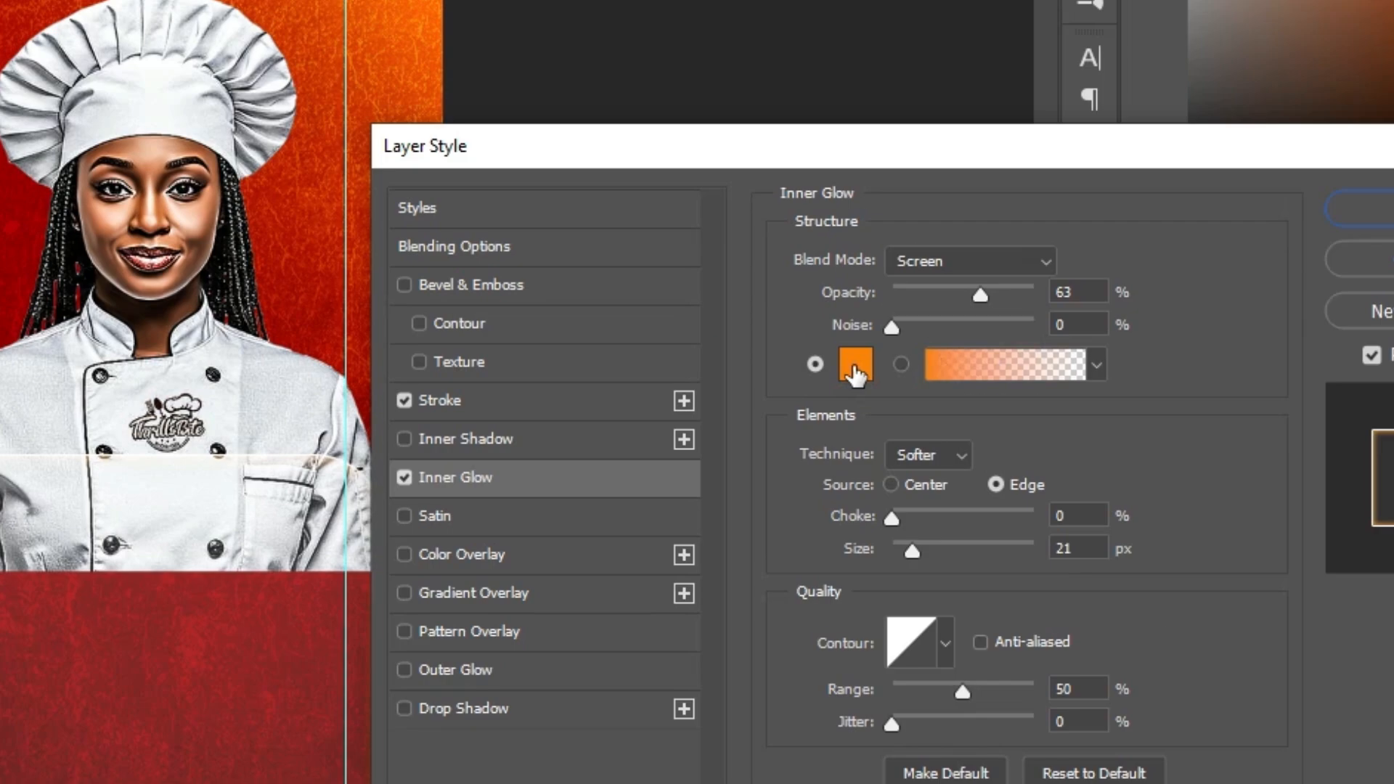
click(855, 374)
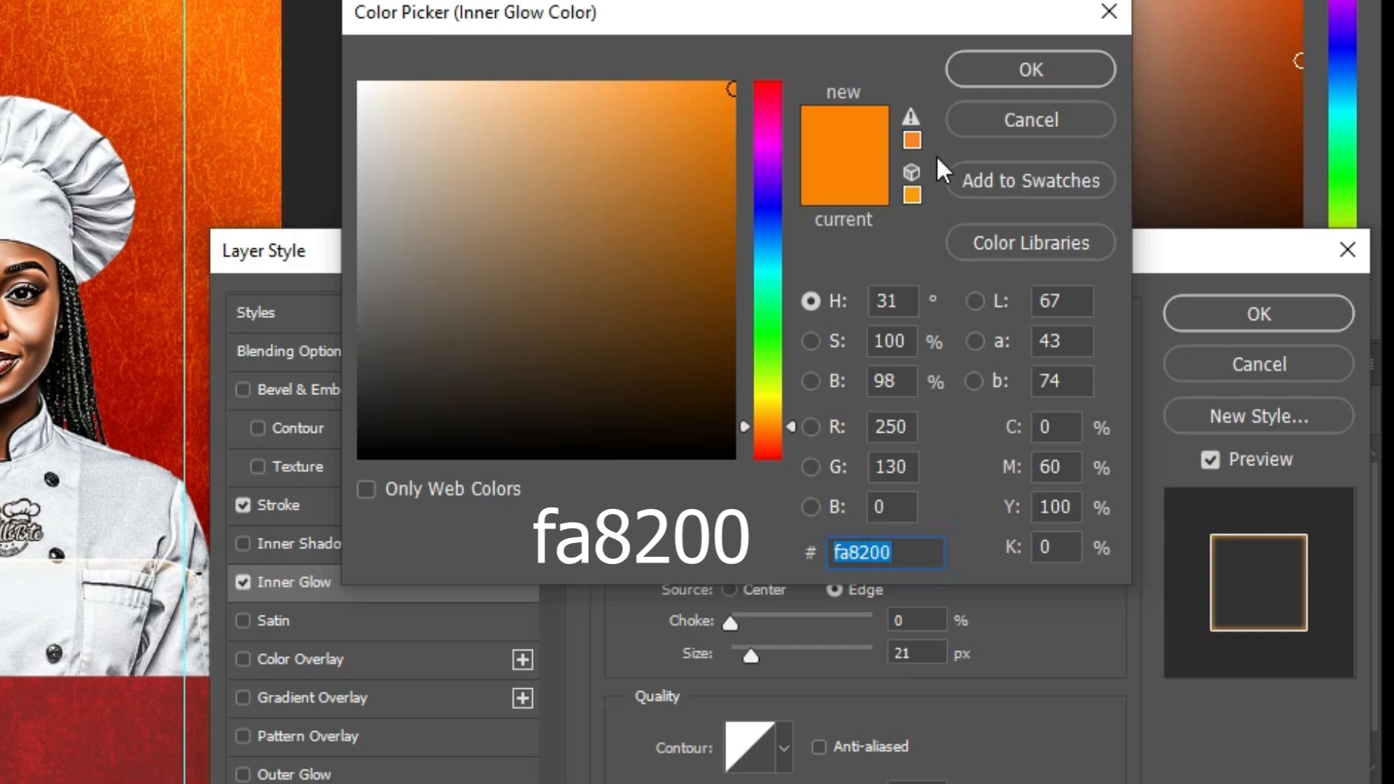
click(1028, 70)
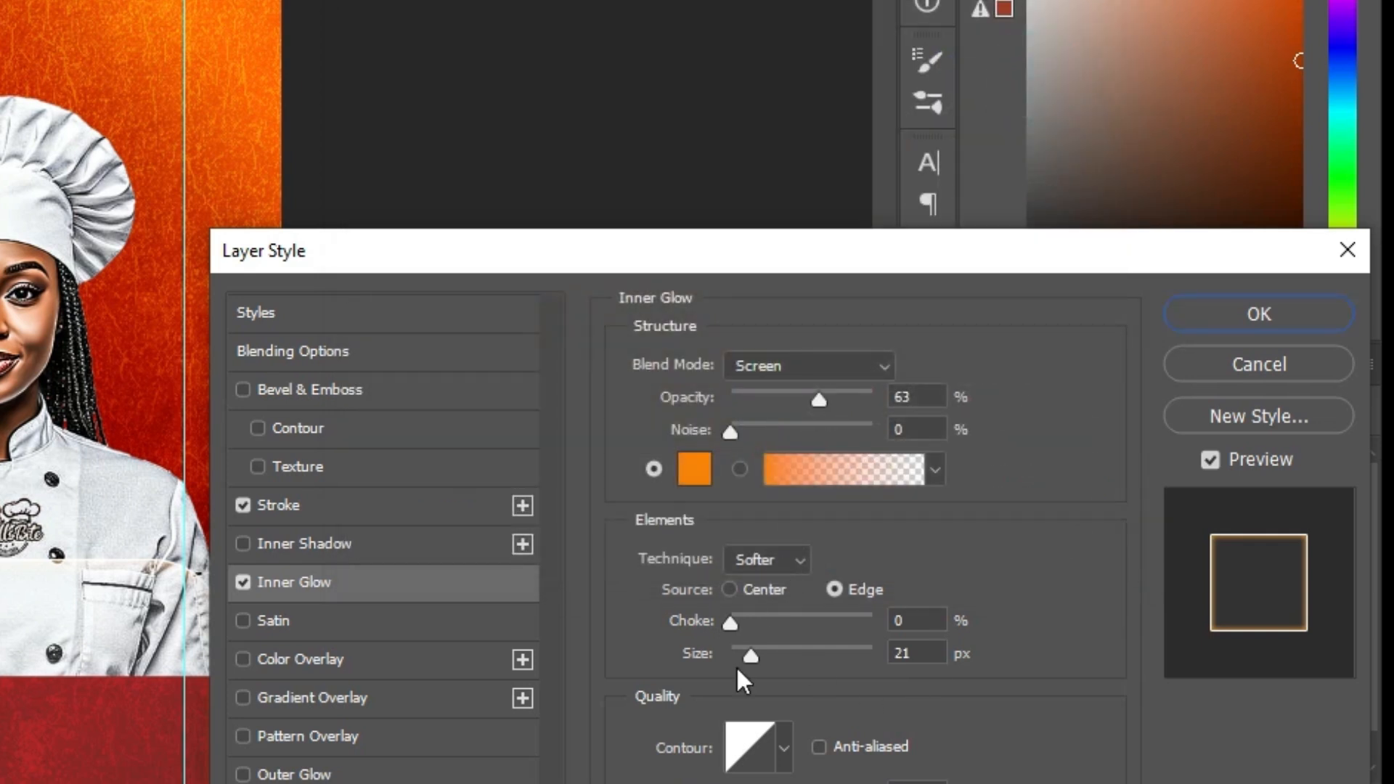
click(1244, 320)
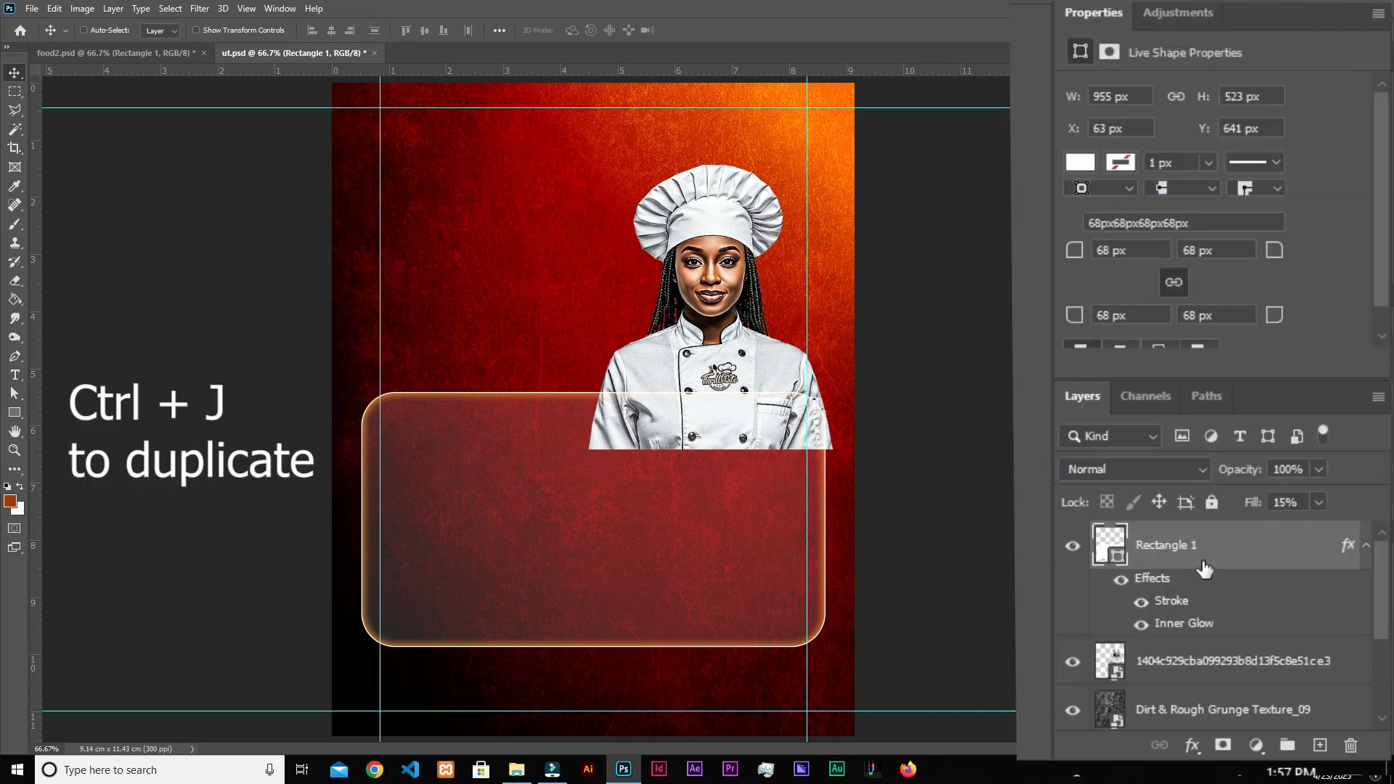
- Duplicate the rounded rectangle as a copy with 100% fill and no layer effects
key(ctrl+j)
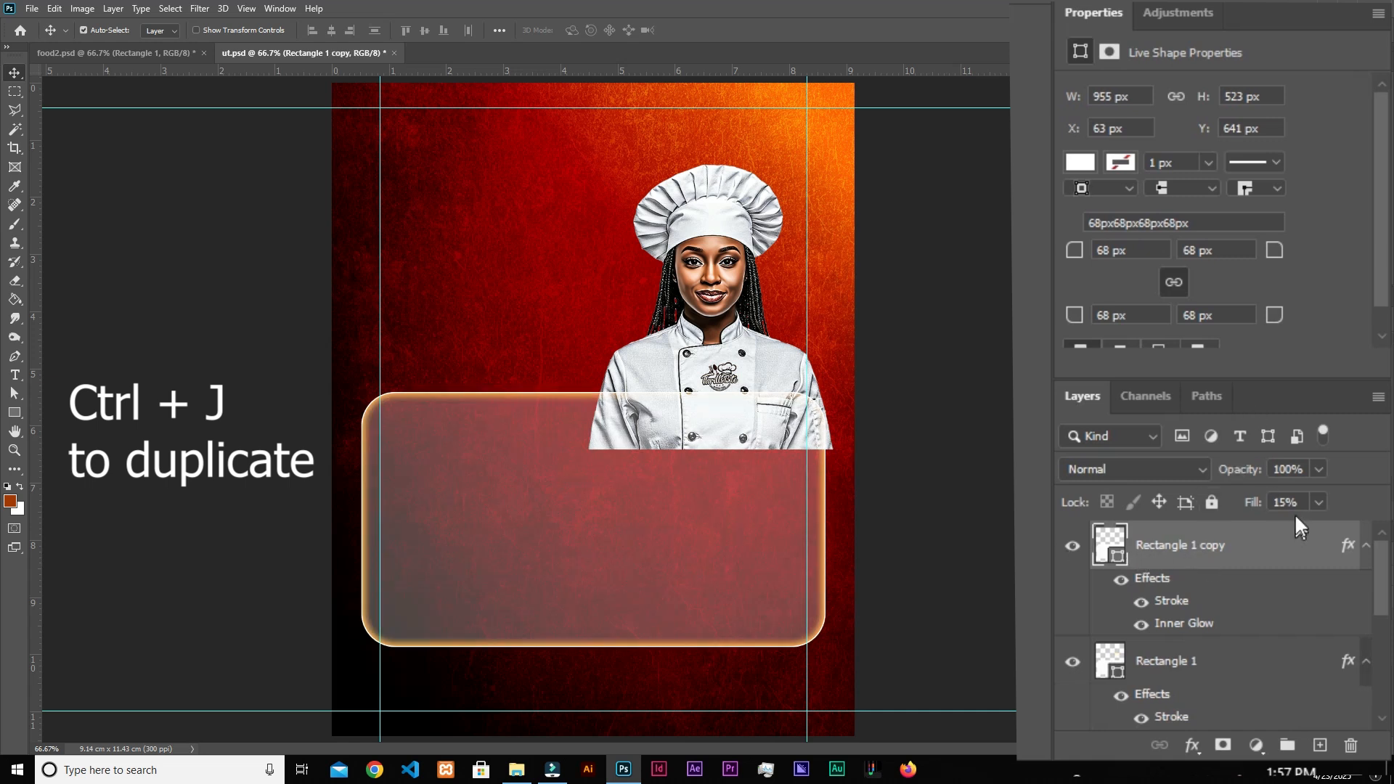
click(1318, 504)
drag(1277, 530, 1372, 541)
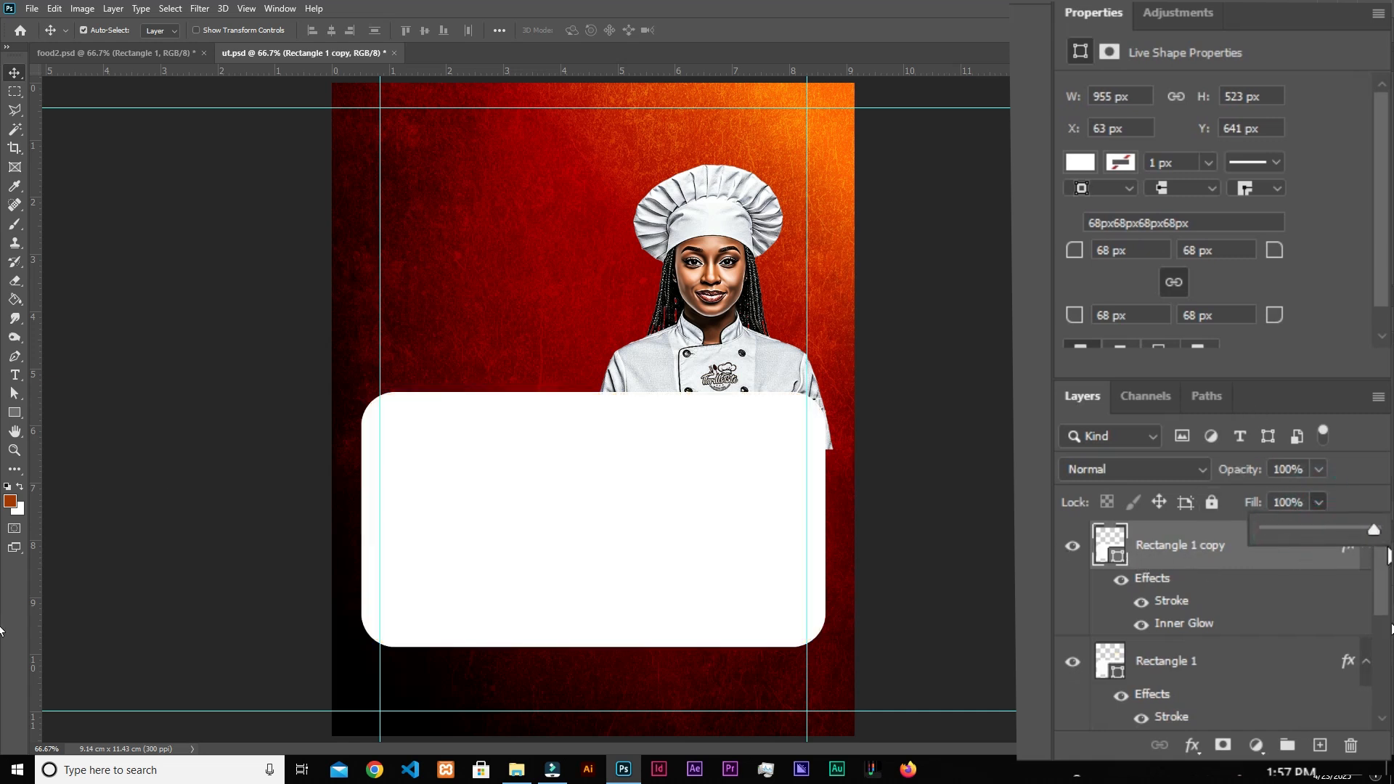
click(1153, 582)
drag(1154, 583, 1352, 742)
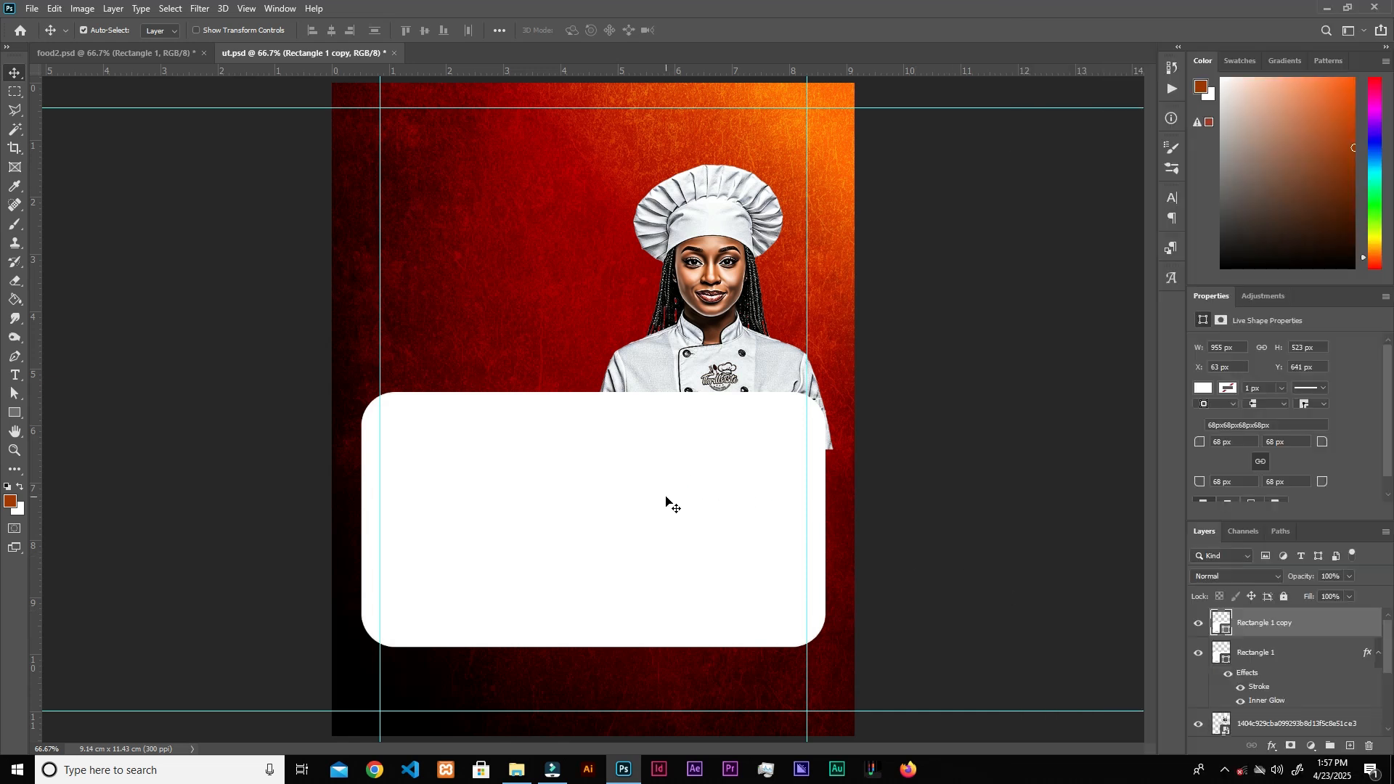
- Scale the white copy down about its center to about 893 by 473 px so it sits inside the glowing frame
key(ctrl+t)
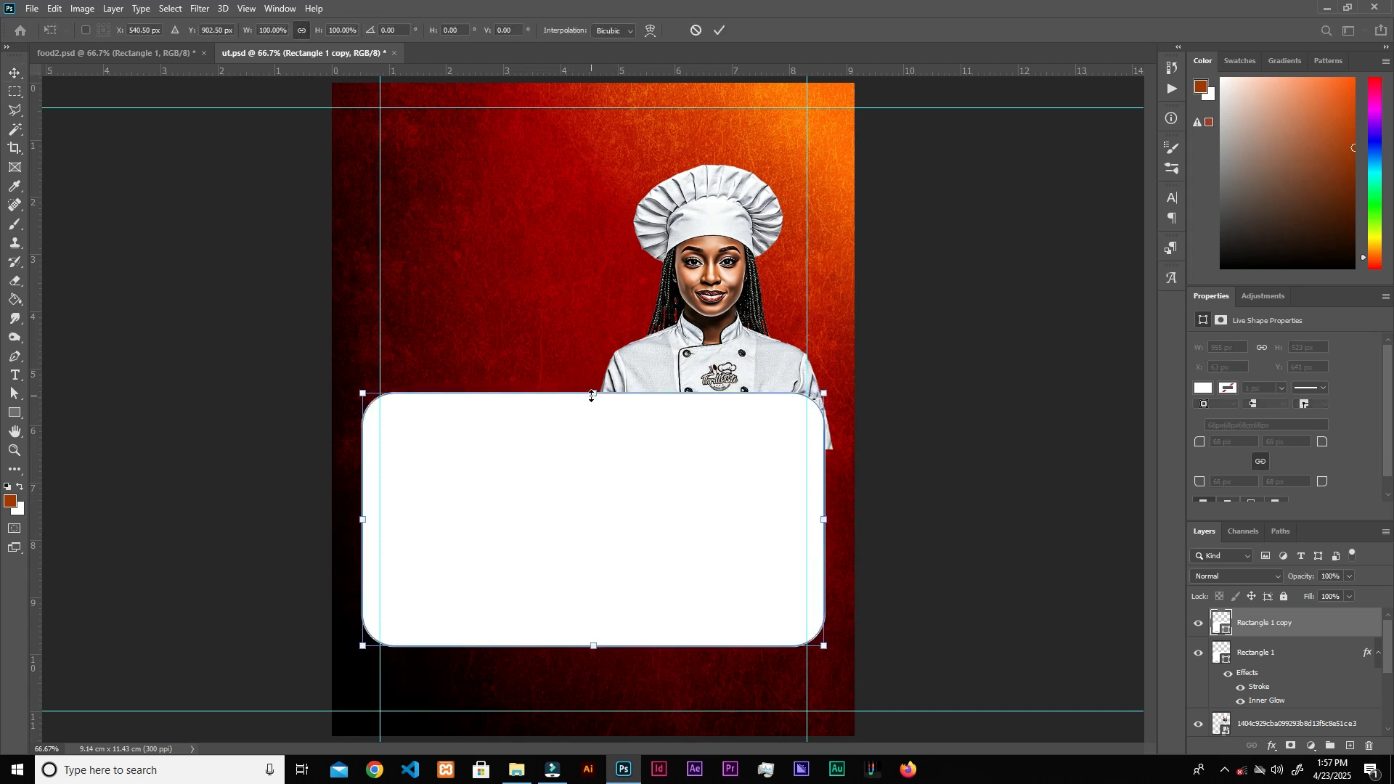
drag(594, 396, 594, 405)
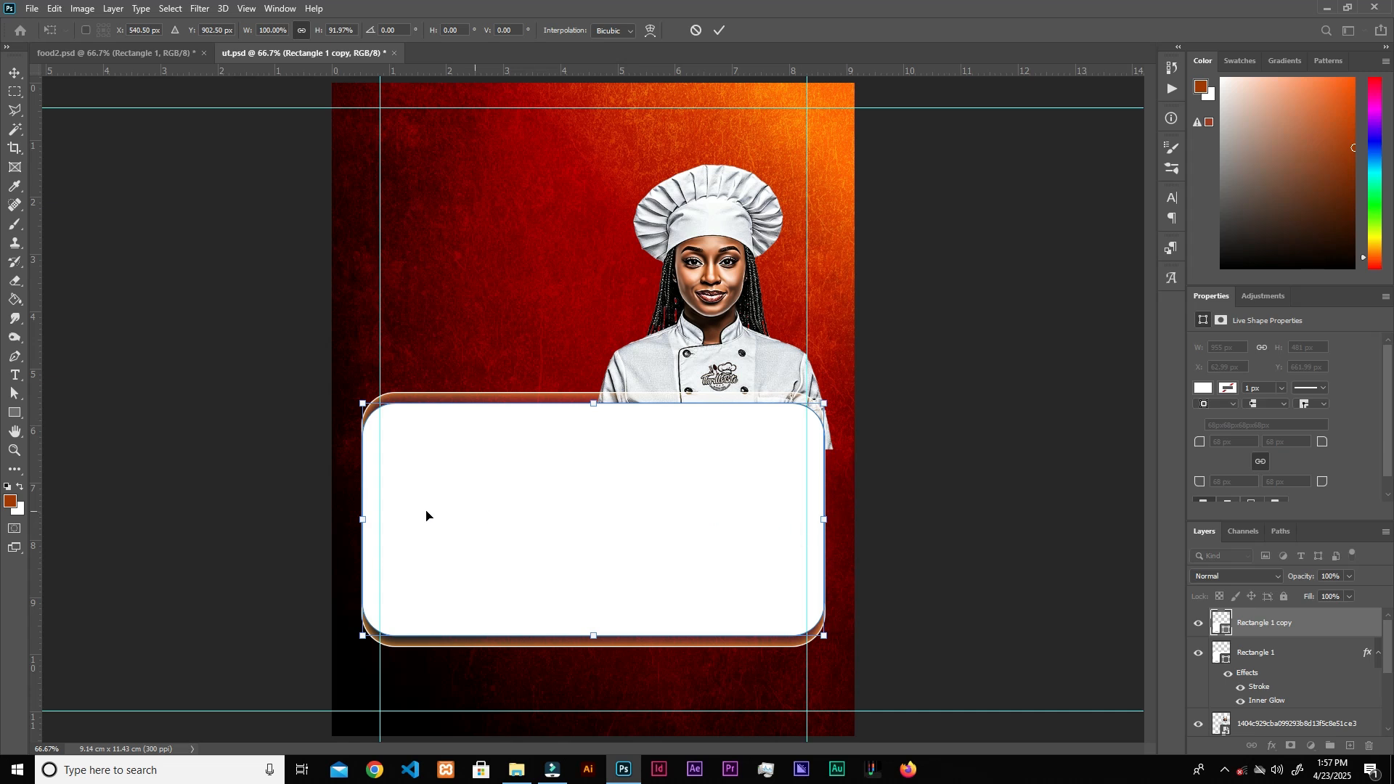
drag(361, 521, 374, 520)
key(ctrl+plus)
key(ctrl+plus)
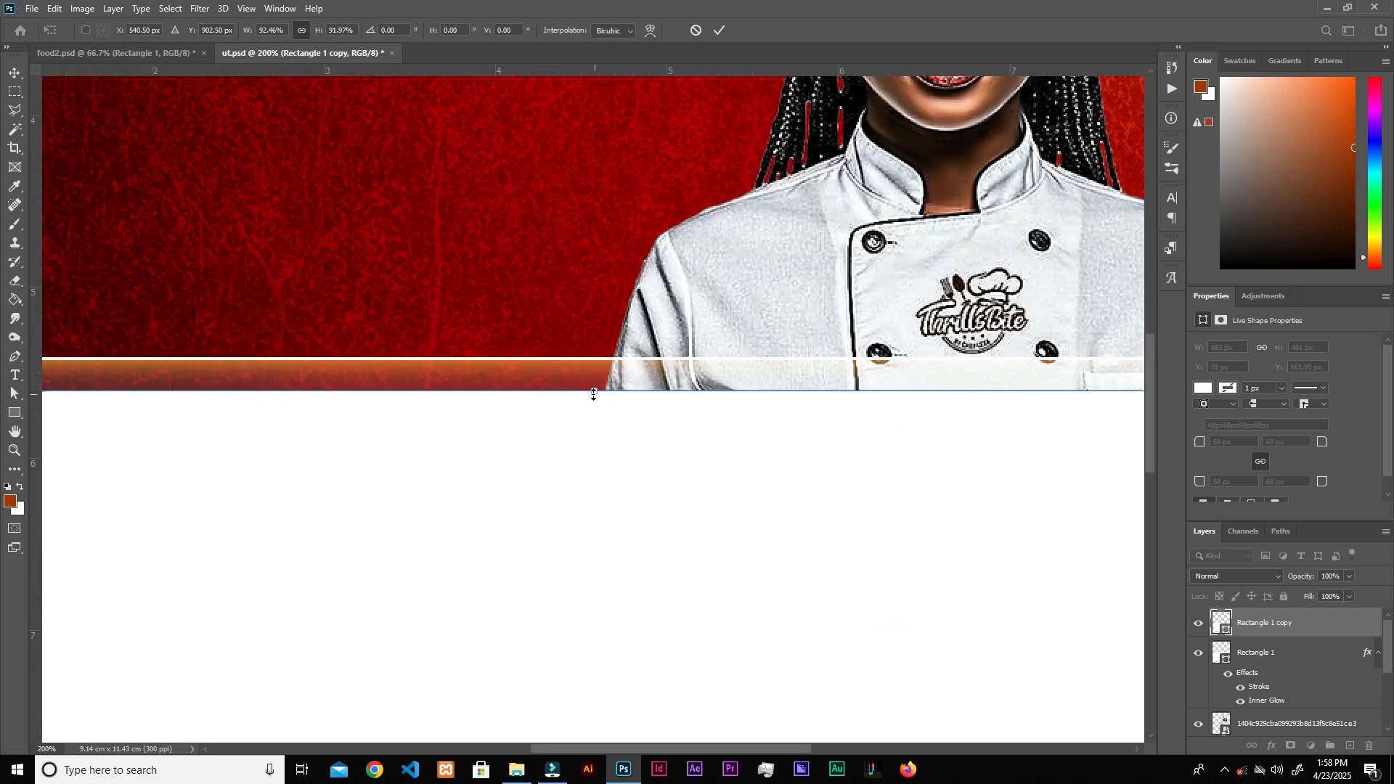
drag(595, 392, 594, 395)
key(ctrl+minus)
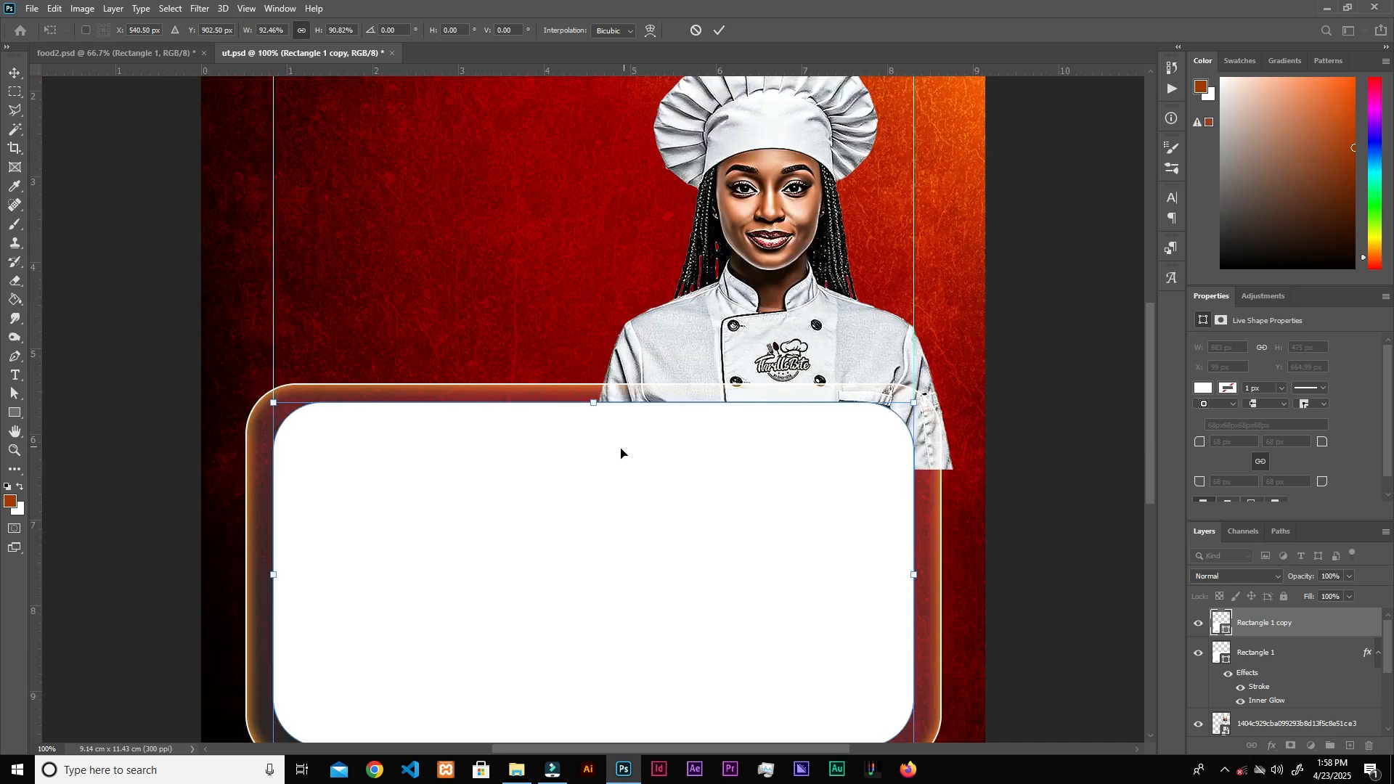
key(ctrl+minus)
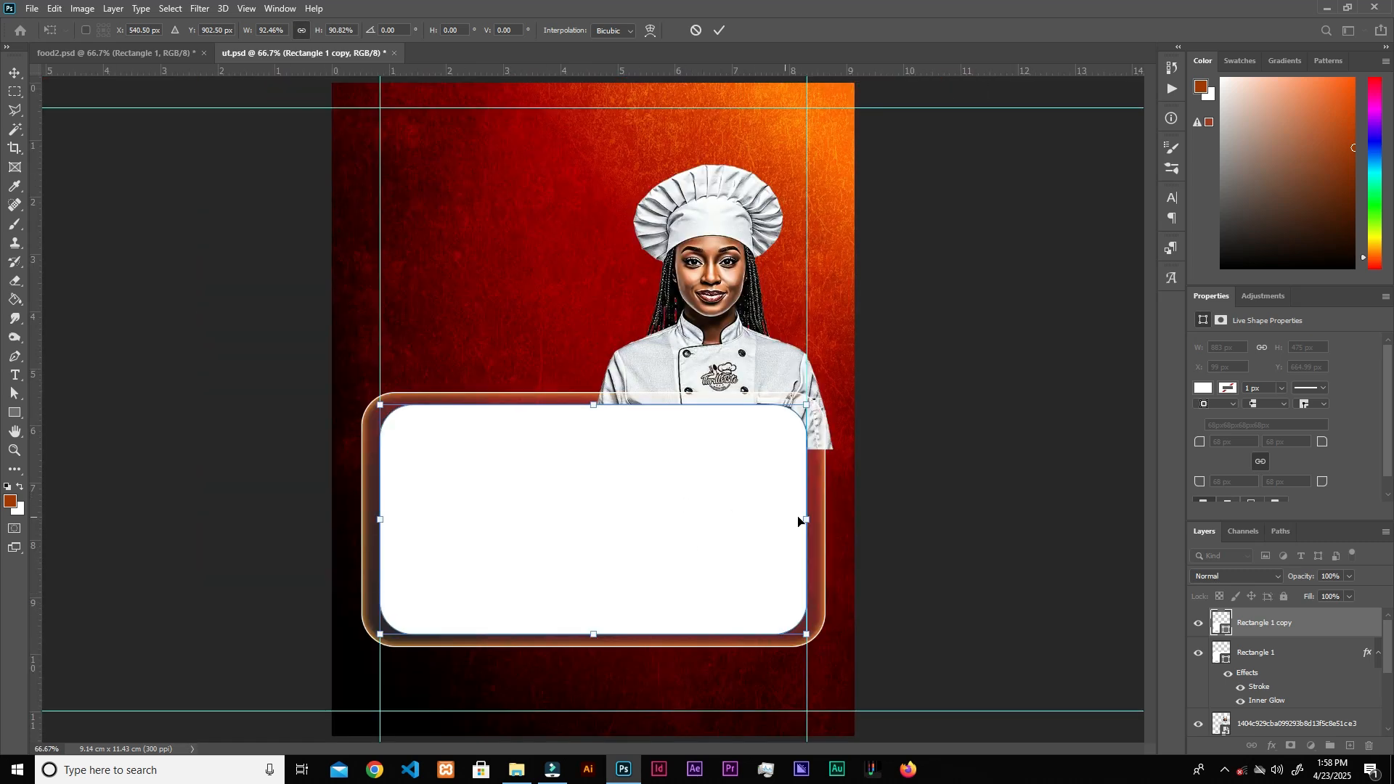
key(Return)
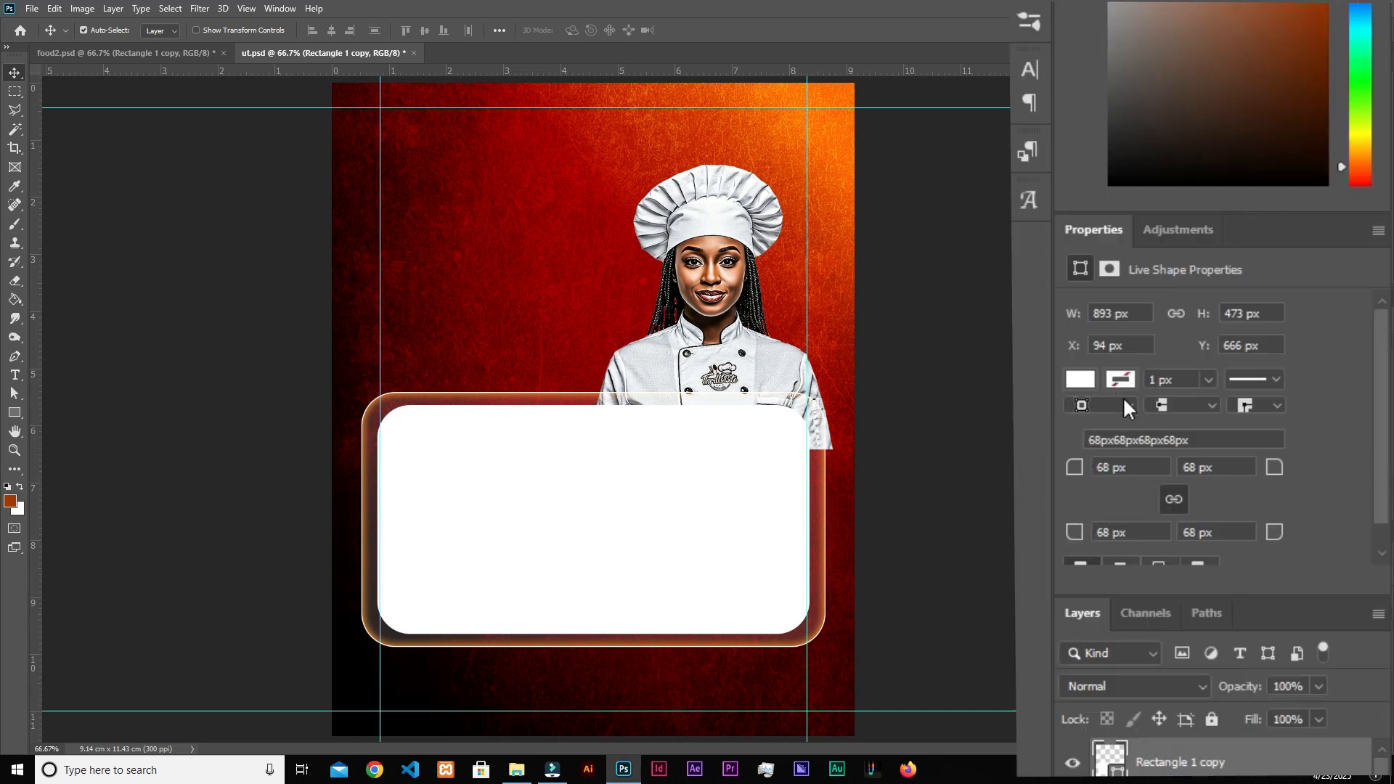
- Set all four corner radii of the inner white rectangle to 37 px
click(1115, 468)
text(37)
key(Return)
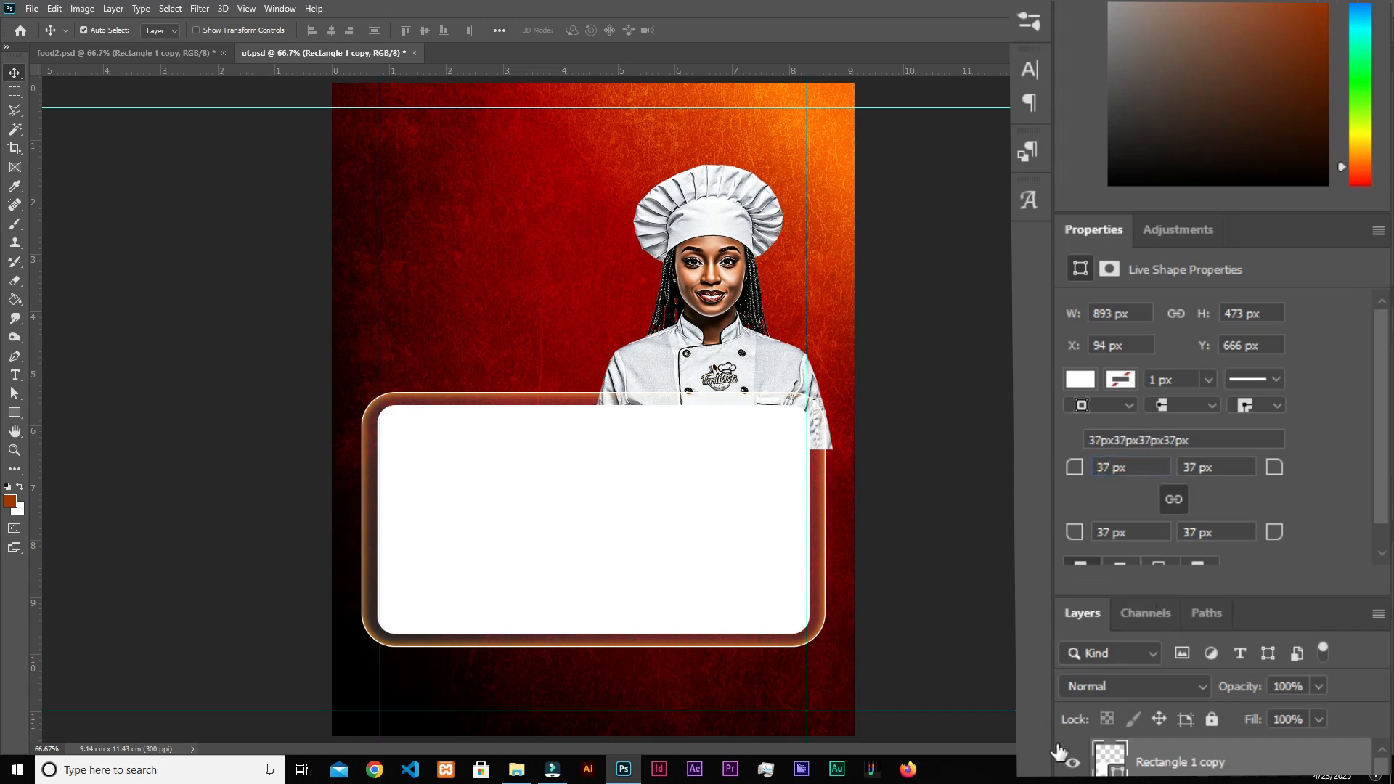
- Change the inner rounded rectangle's fill to a linear gradient and open that gradient for editing
click(1080, 379)
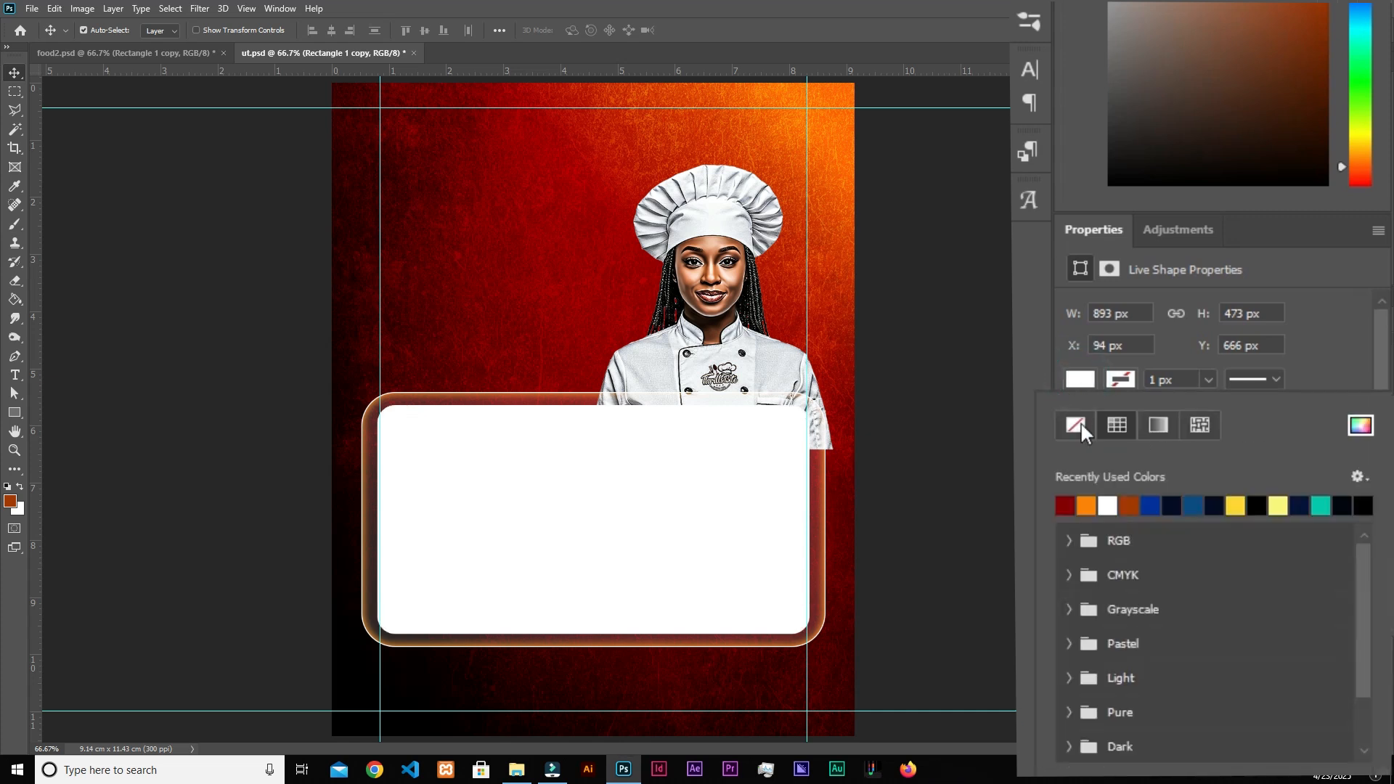
click(1158, 424)
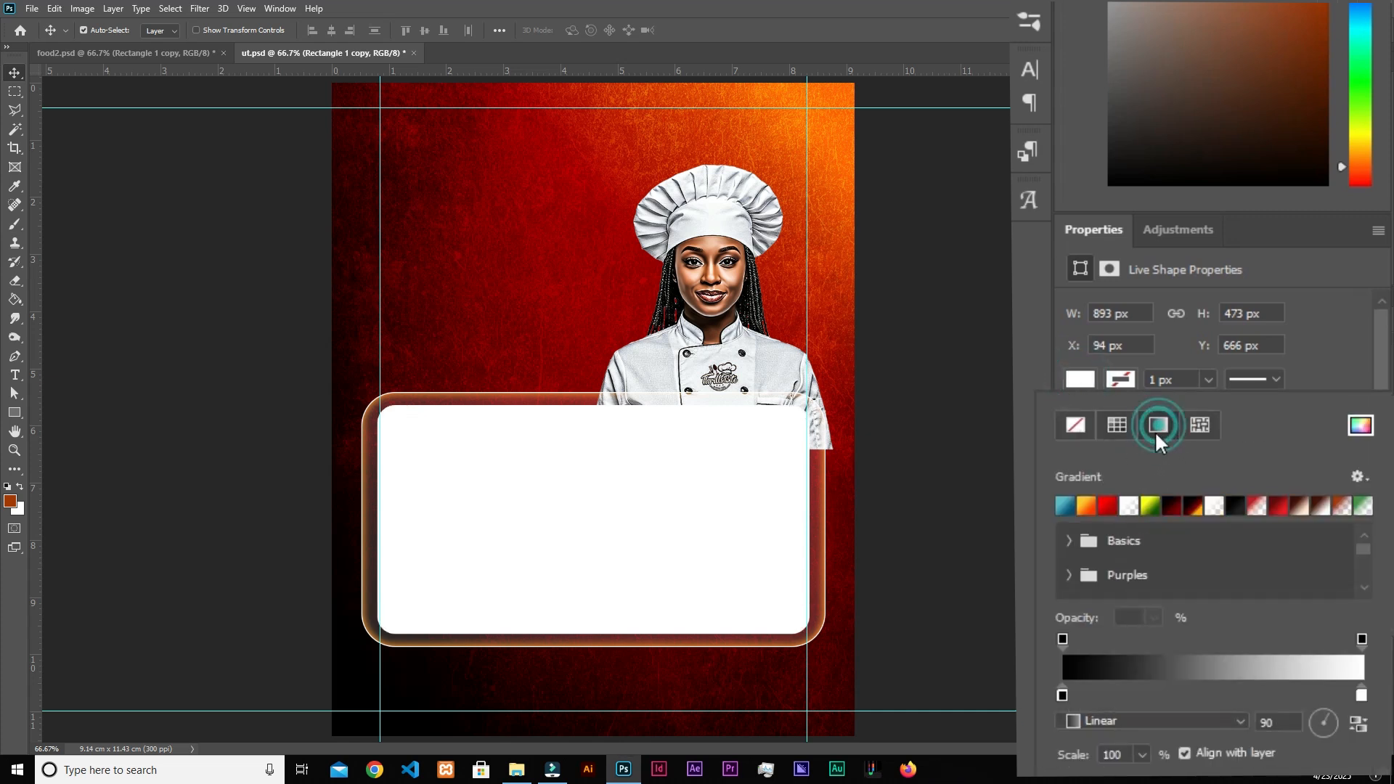
click(1137, 665)
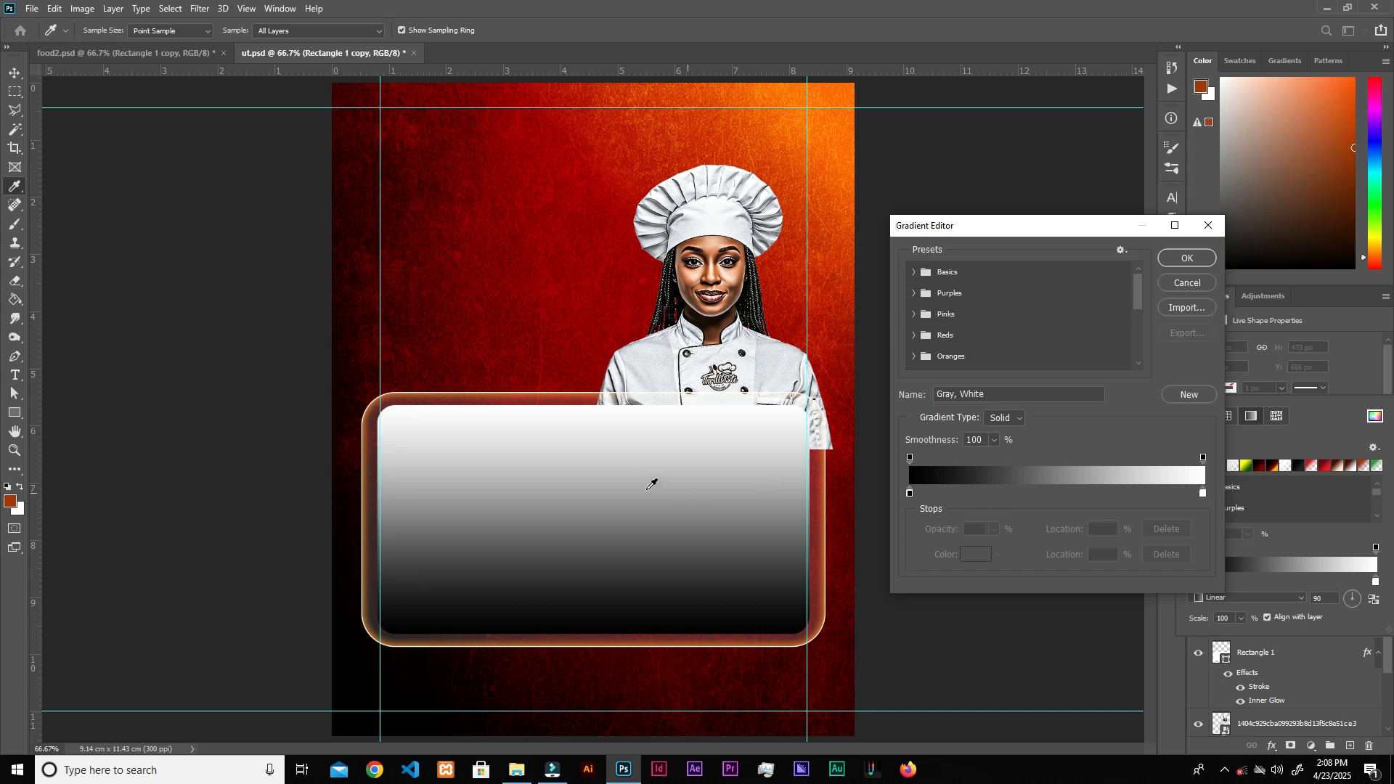
click(914, 273)
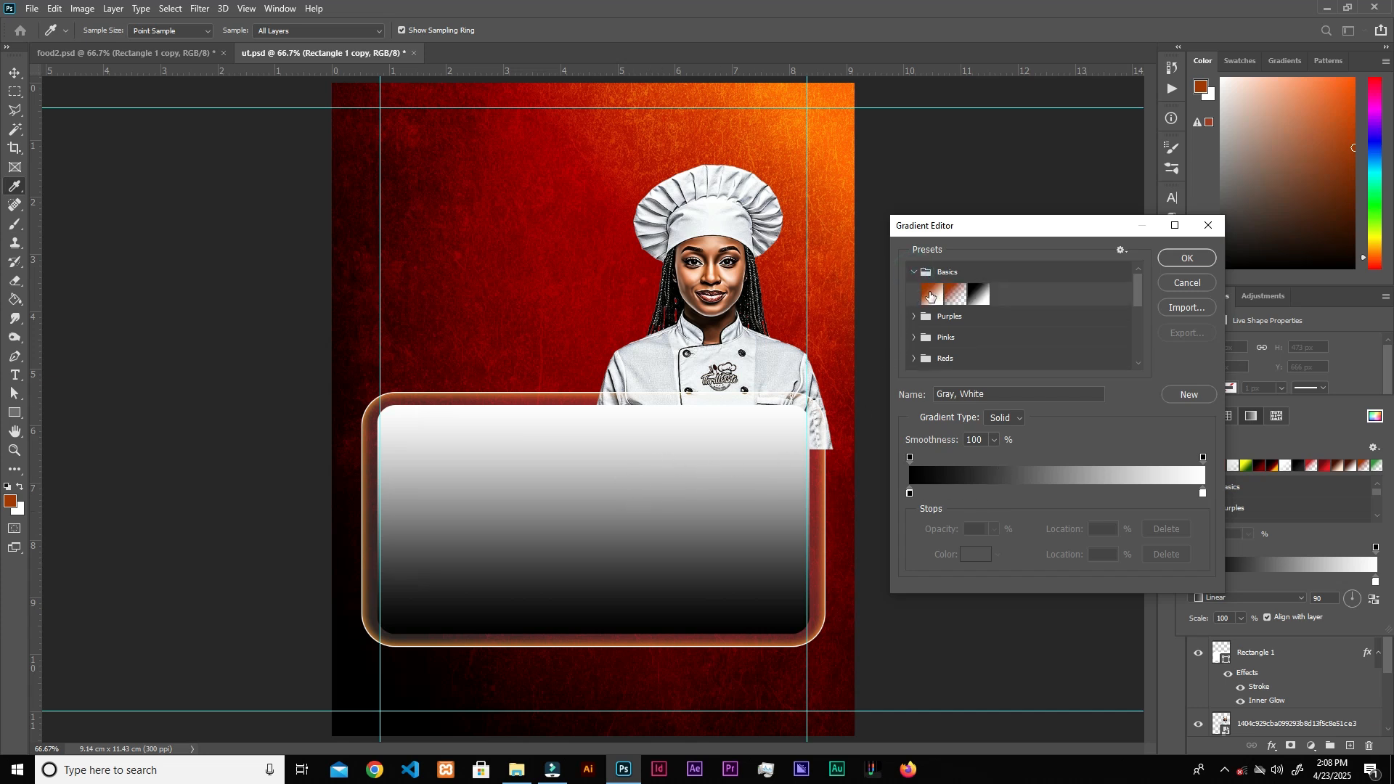
click(914, 273)
- Set the gradient's end stop to dark red 850000, keeping the start stop black, and accept the gradient
click(911, 495)
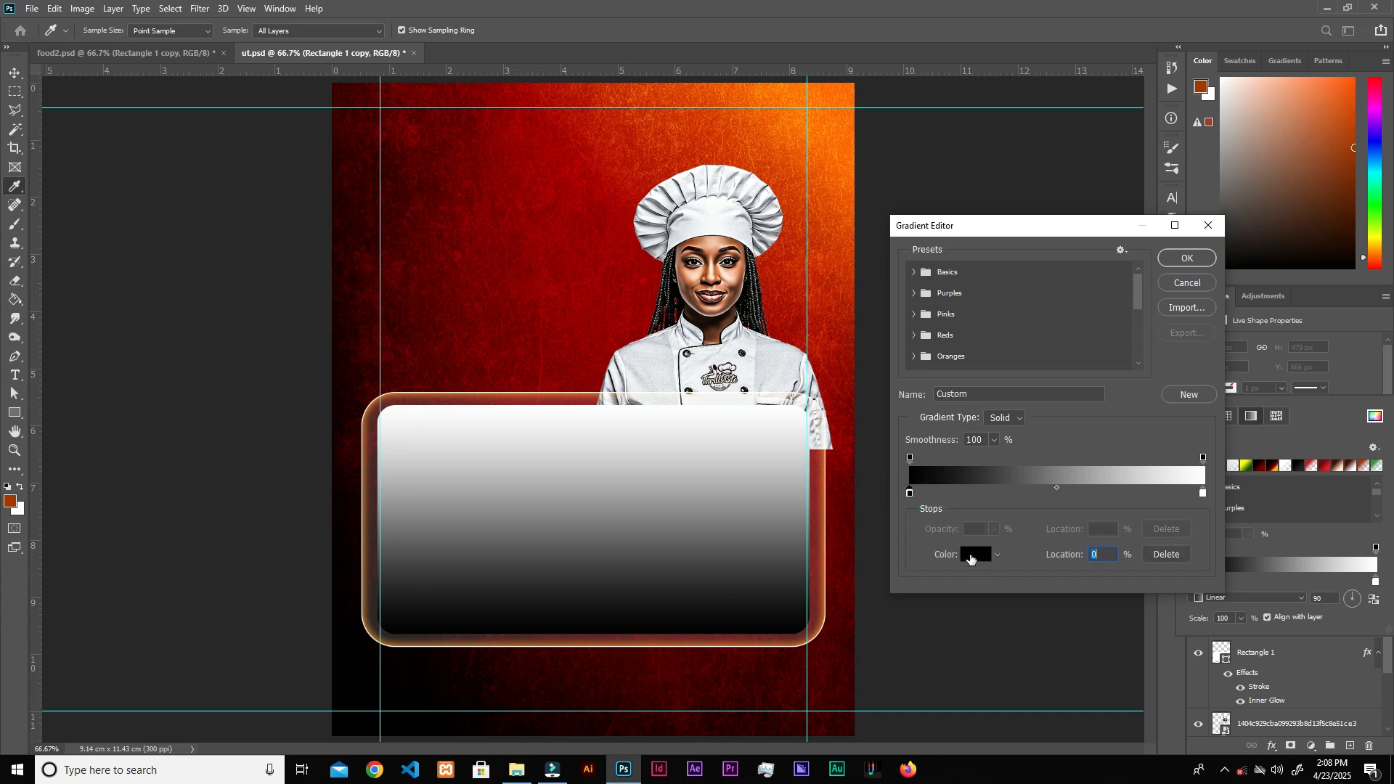
click(971, 555)
click(1219, 188)
click(1203, 494)
click(974, 556)
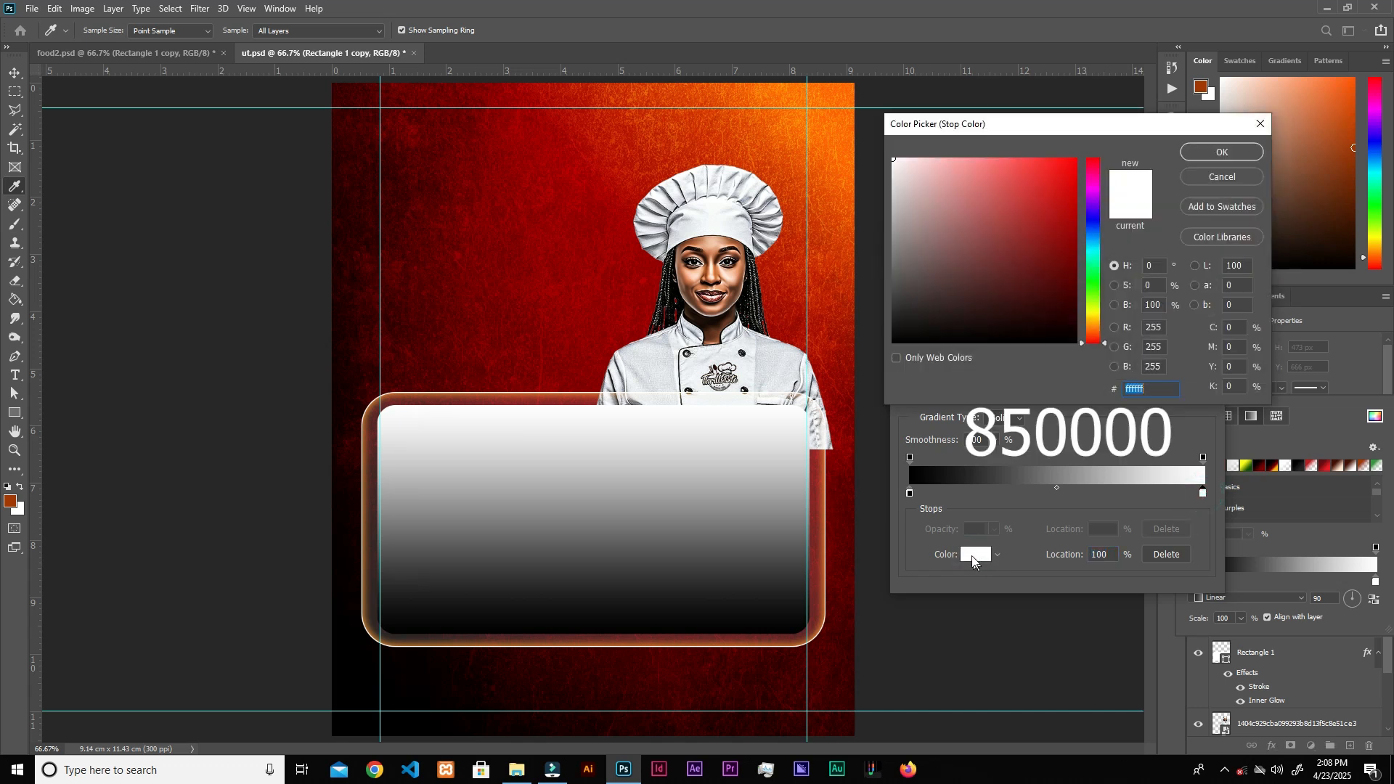
text(850000)
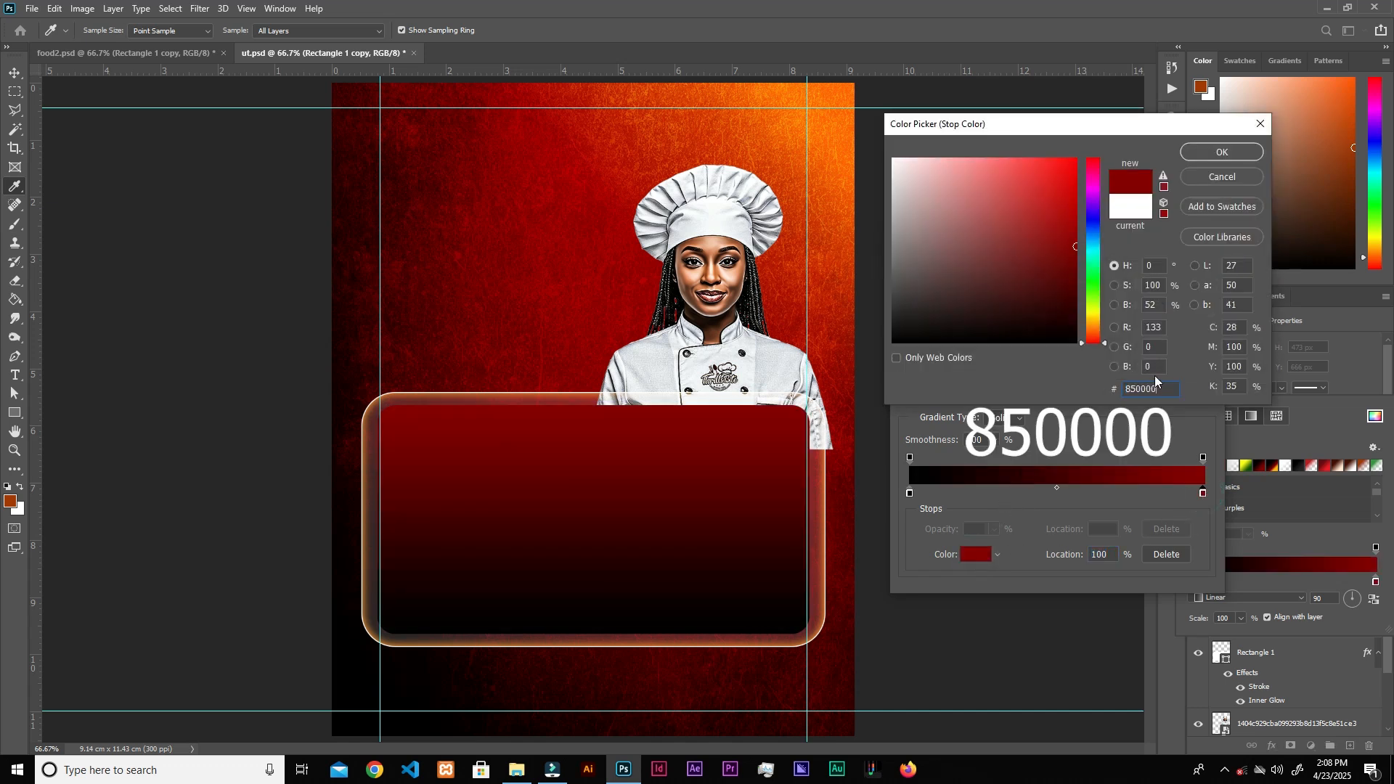
click(1214, 153)
click(1189, 259)
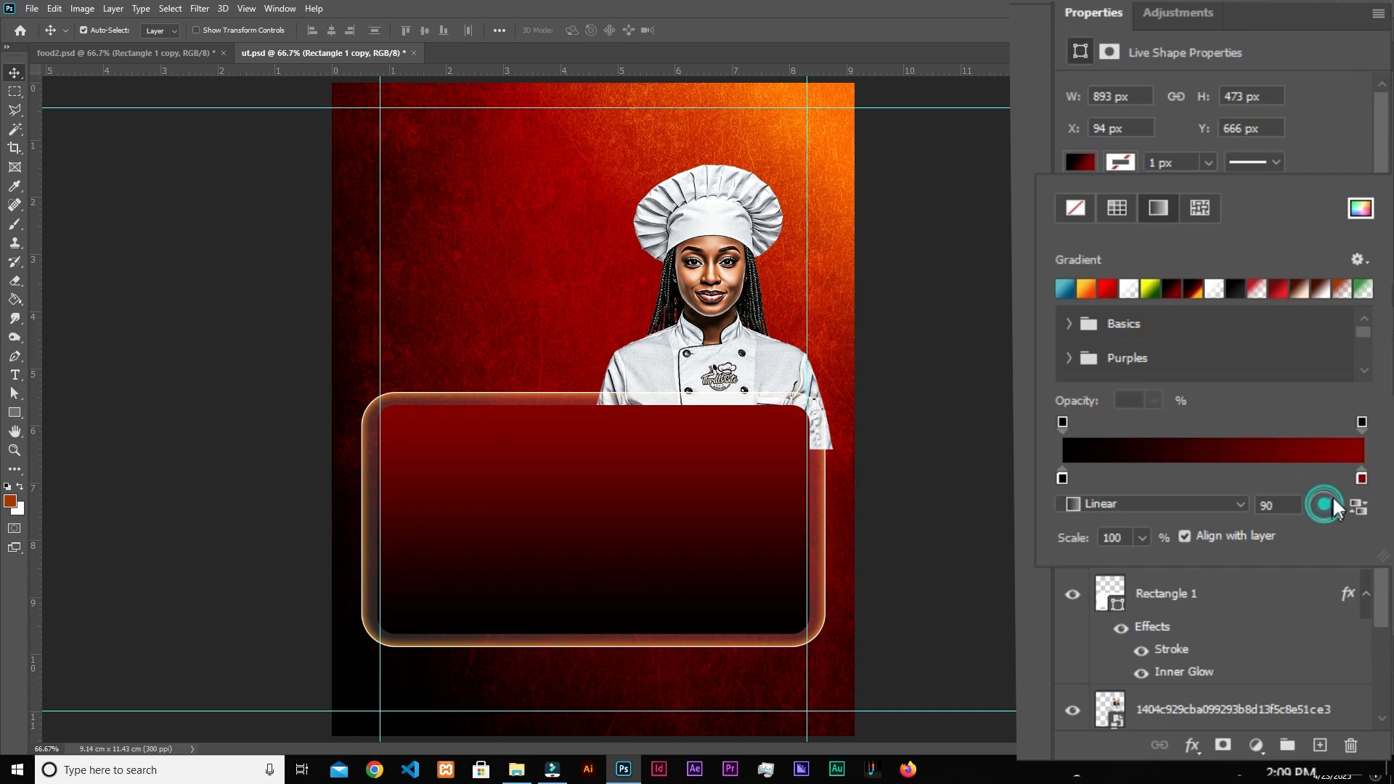
- Set the angle of the inner rectangle's gradient fill to 62 degrees
click(1337, 487)
click(1277, 506)
text(6)
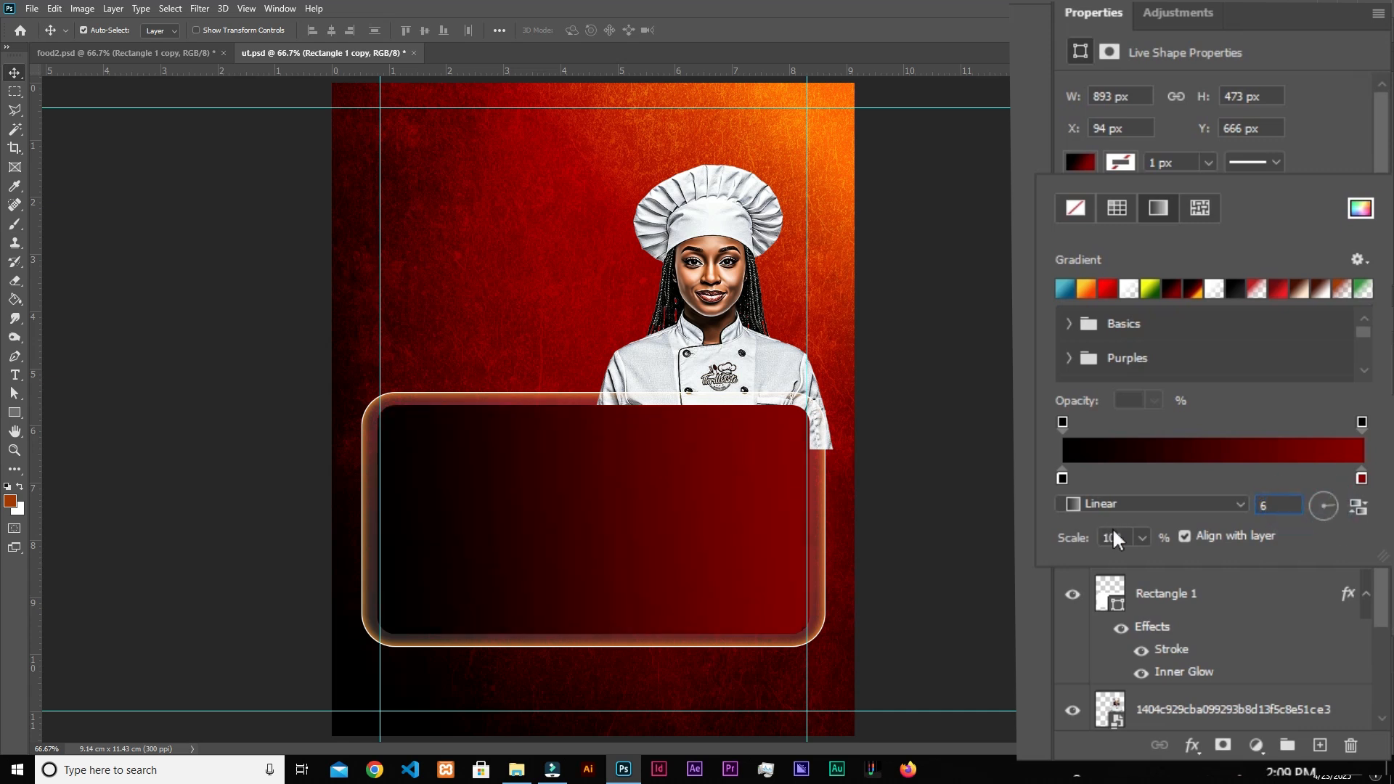
text(2)
key(Return)
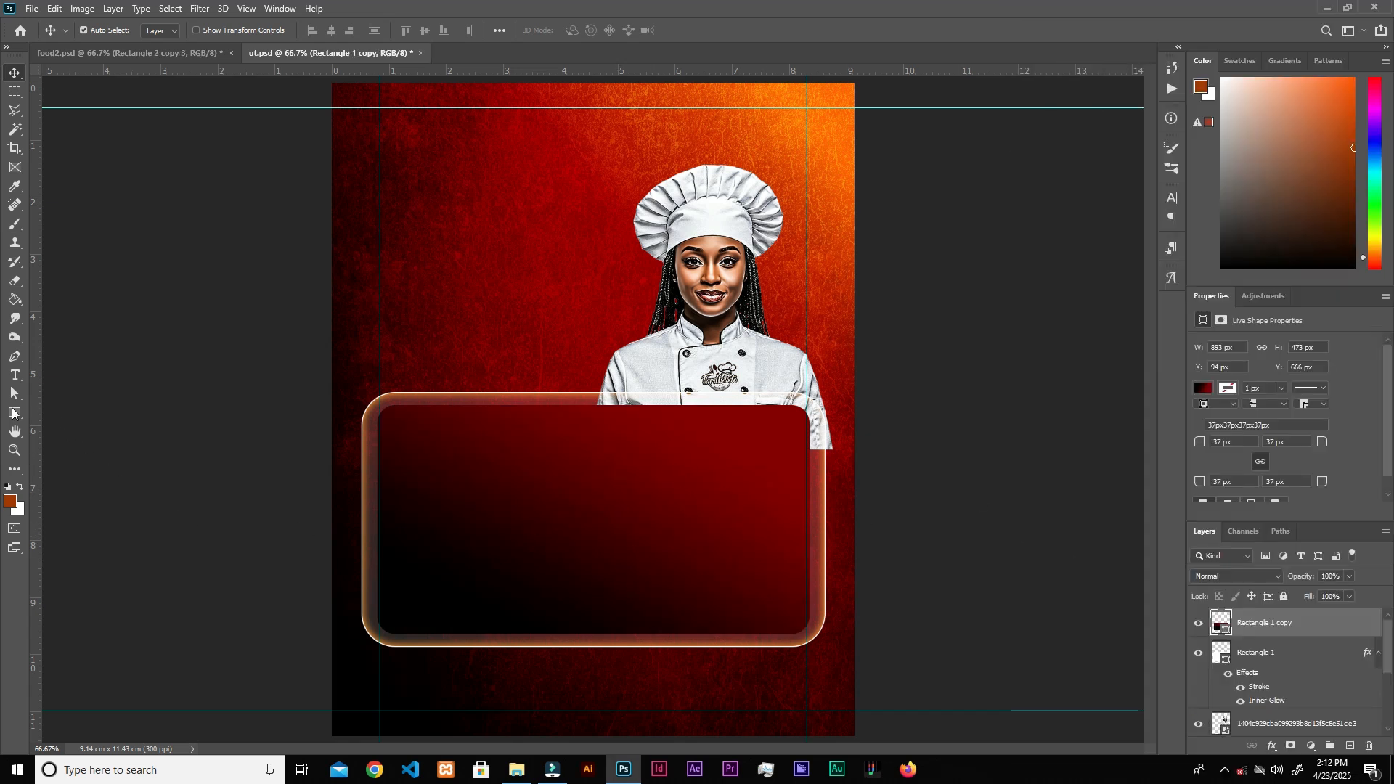
- Create a 193 by 193 px rectangle shape over the chef's jacket
click(13, 414)
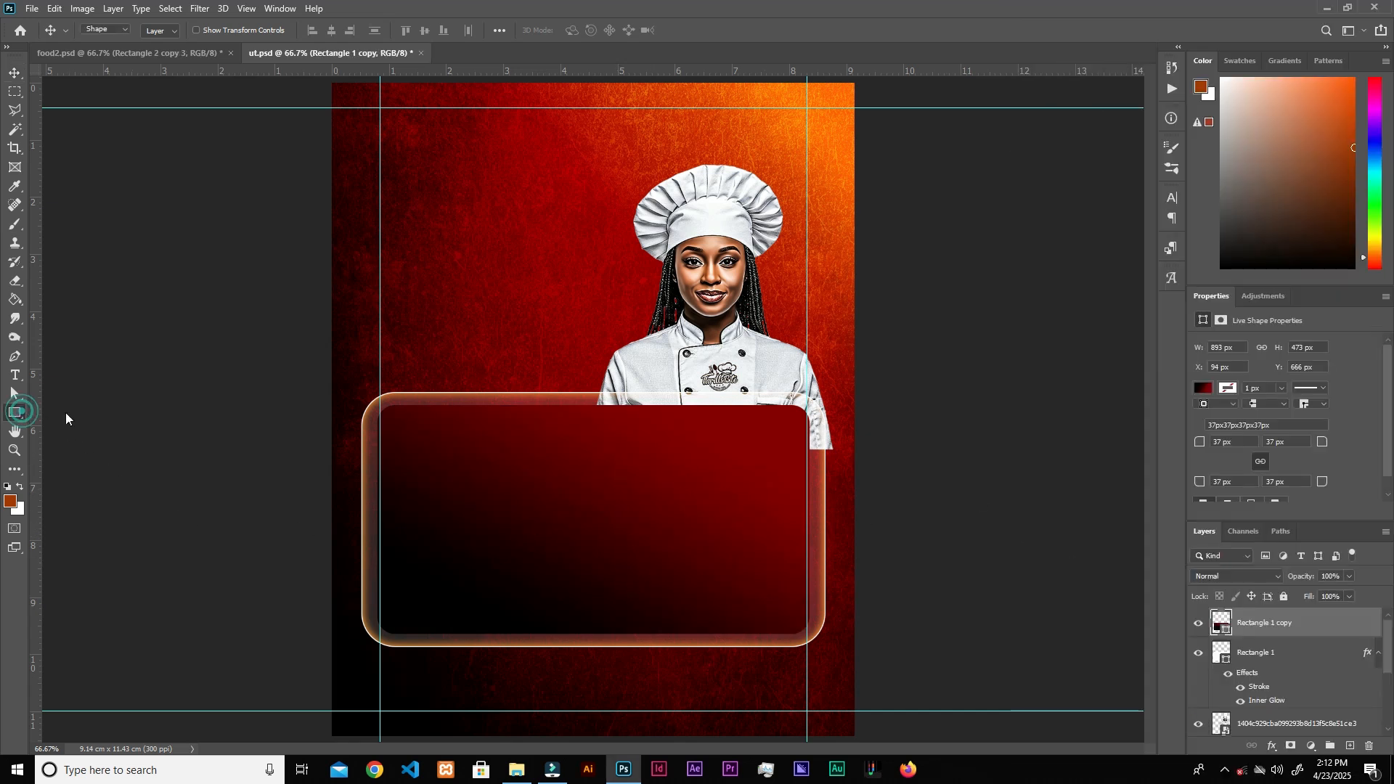
click(688, 365)
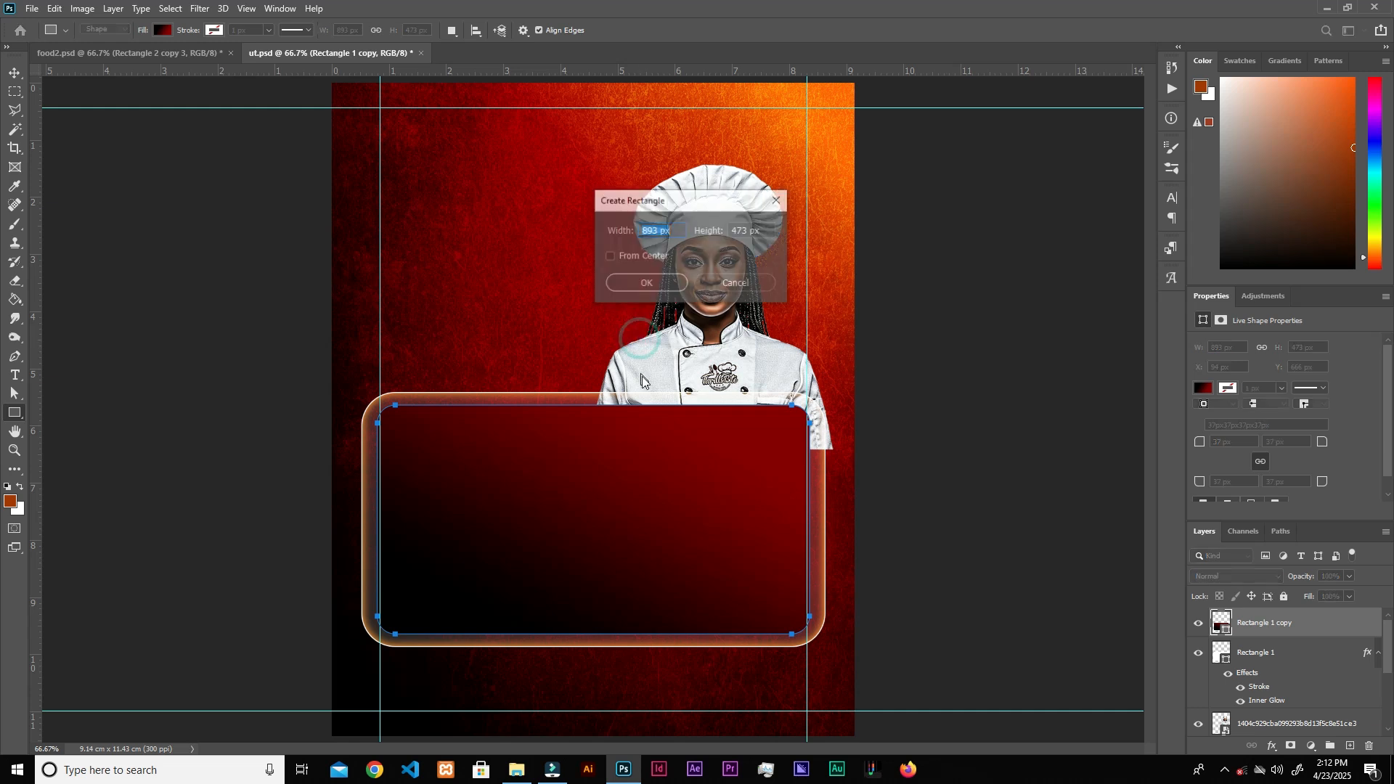
text(193)
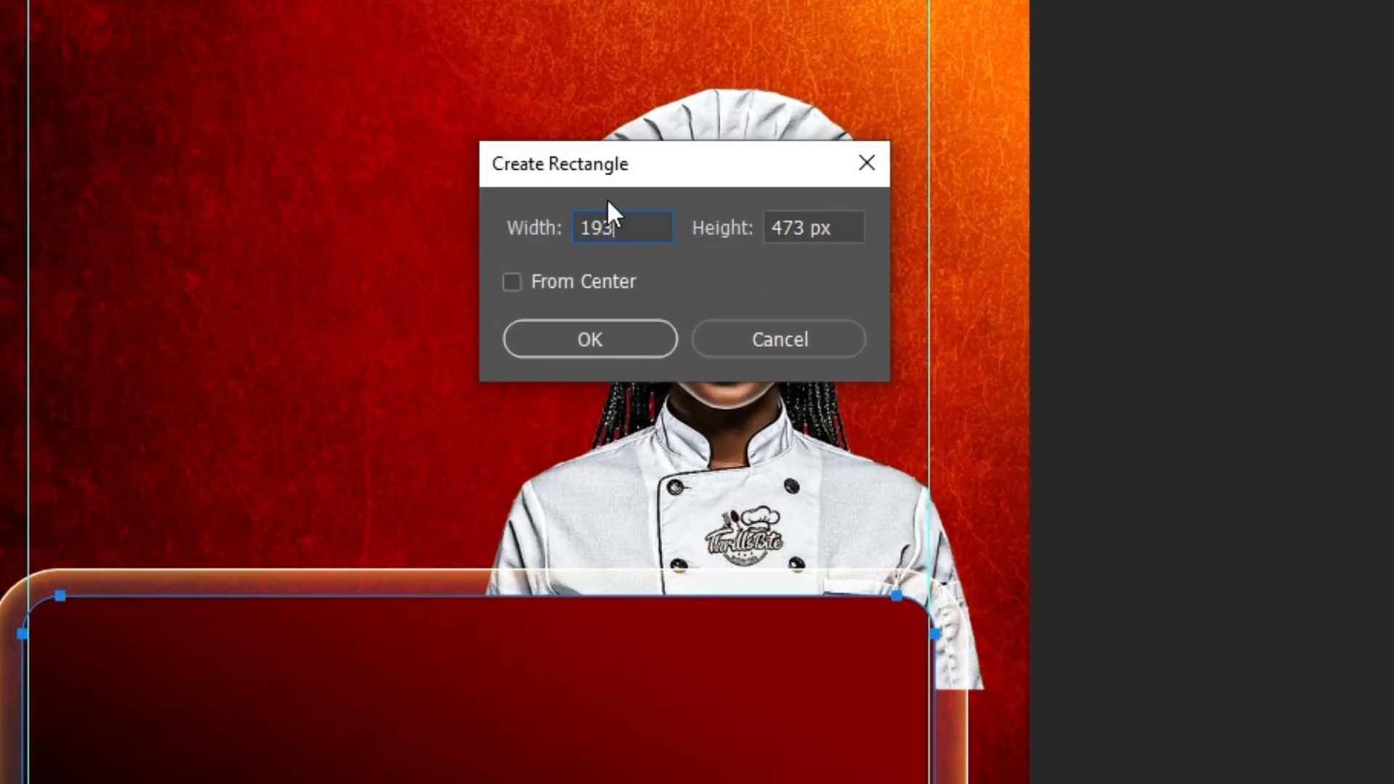
double_click(647, 219)
double_click(834, 227)
text(193)
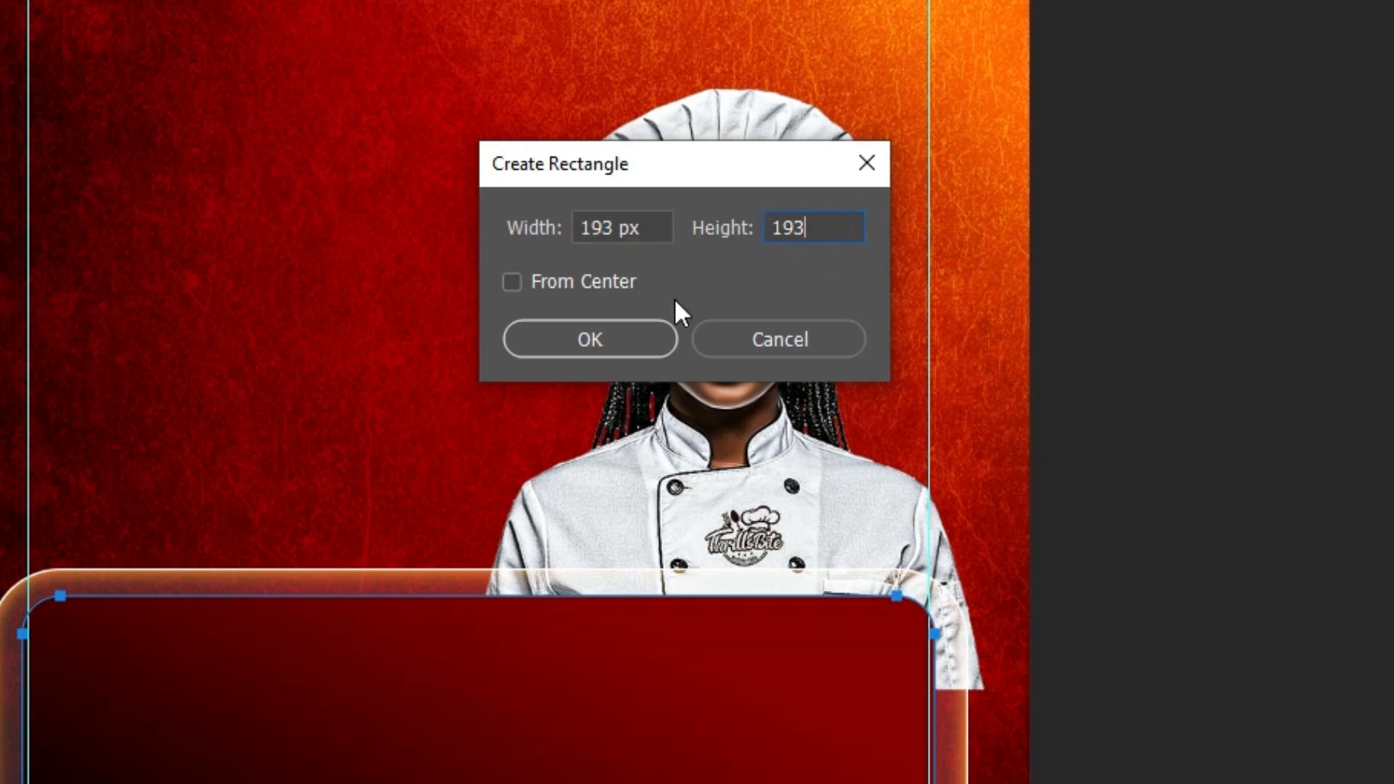
click(574, 330)
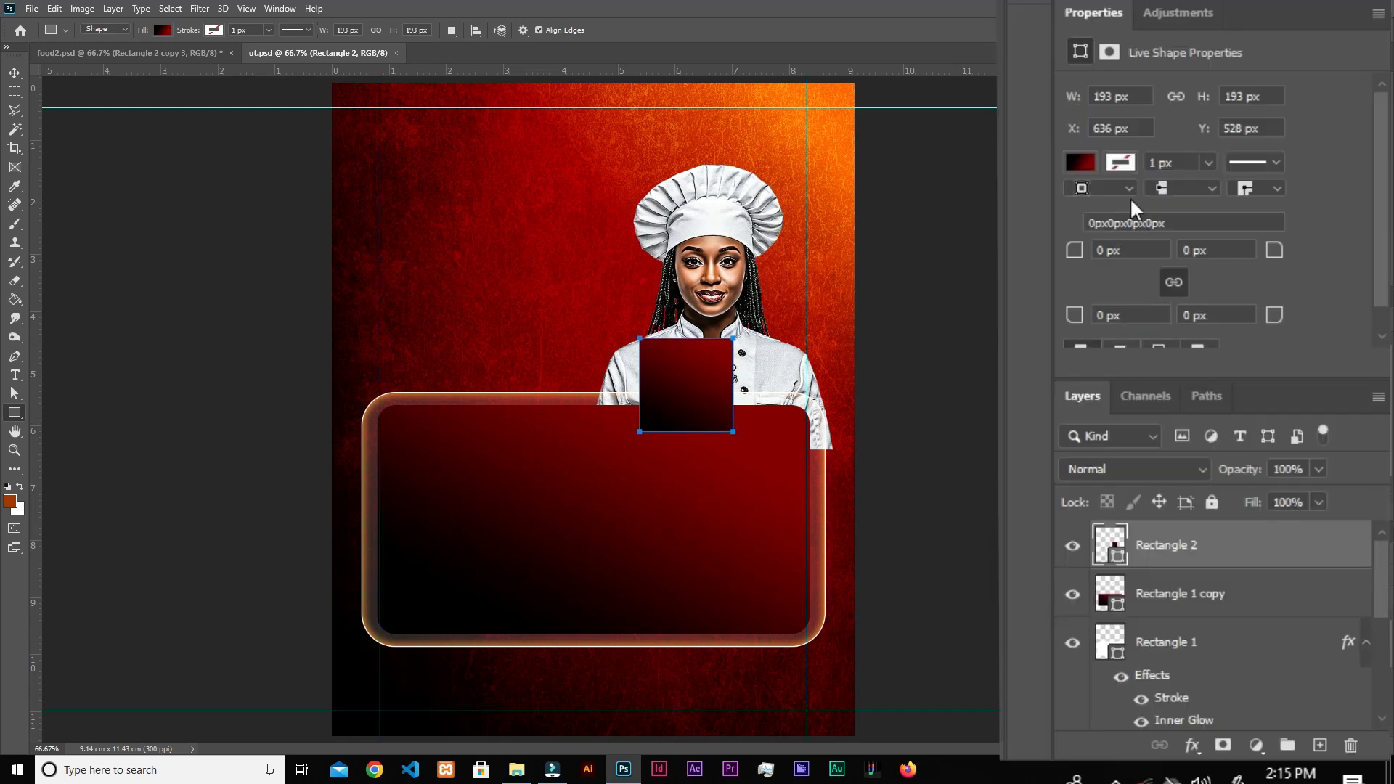
- Fill the small square with white and move it to the upper-left corner of the gradient panel, at about X 119, Y 696 px
click(1079, 162)
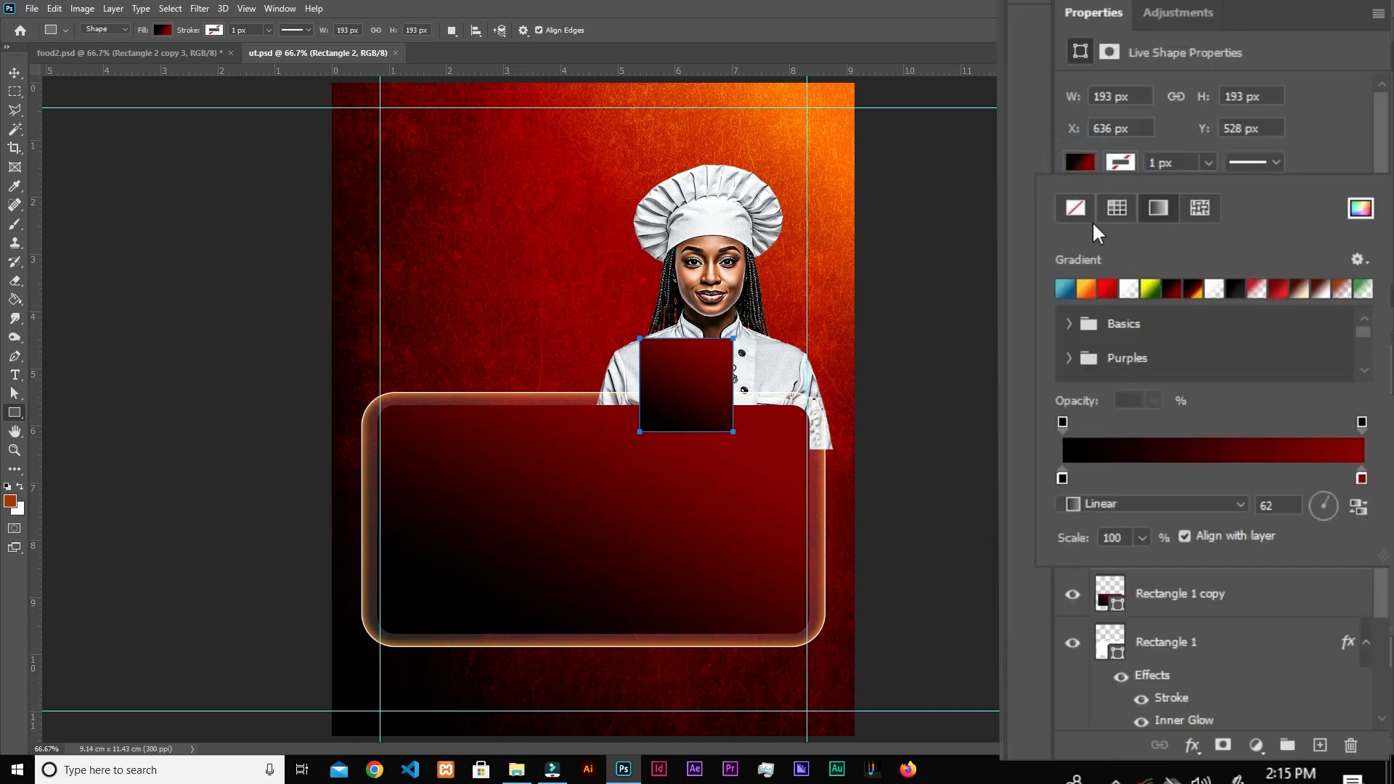
click(1074, 209)
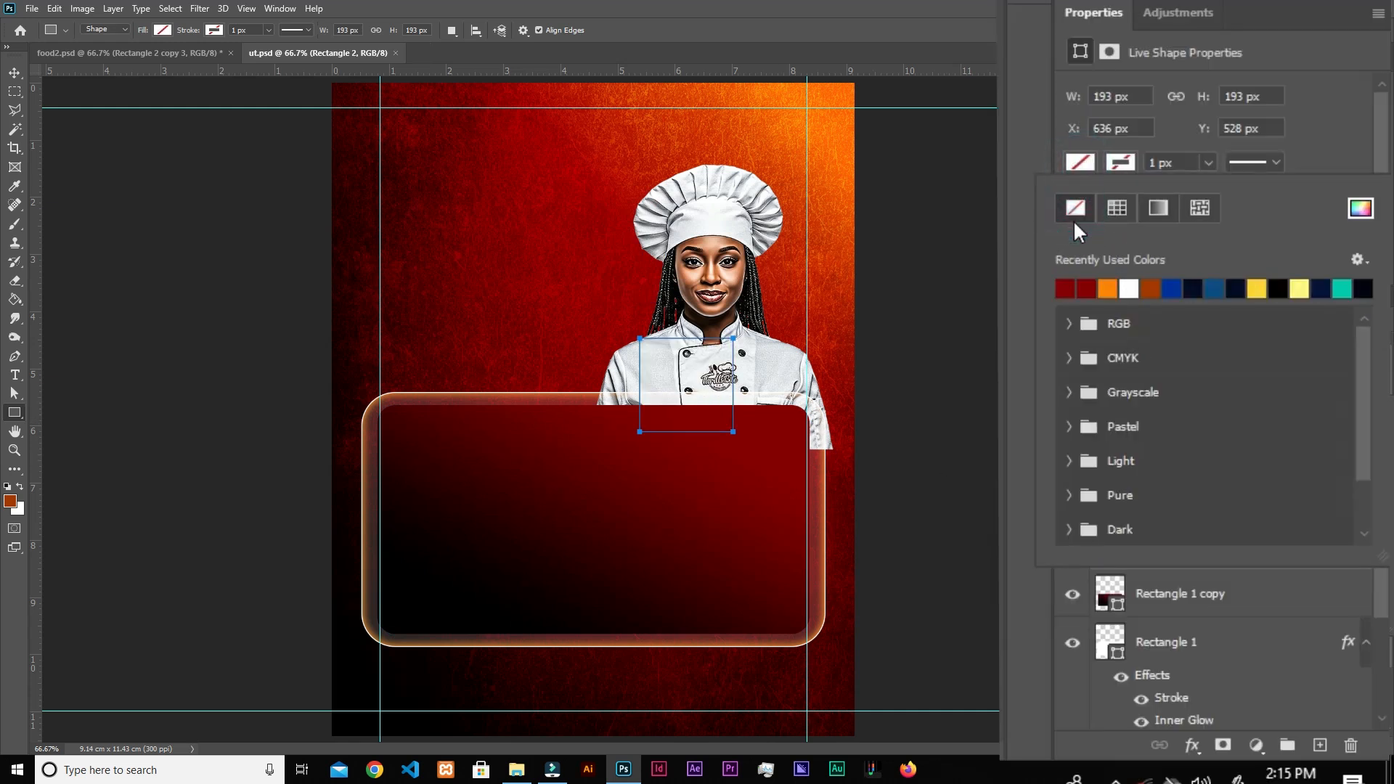
click(1128, 289)
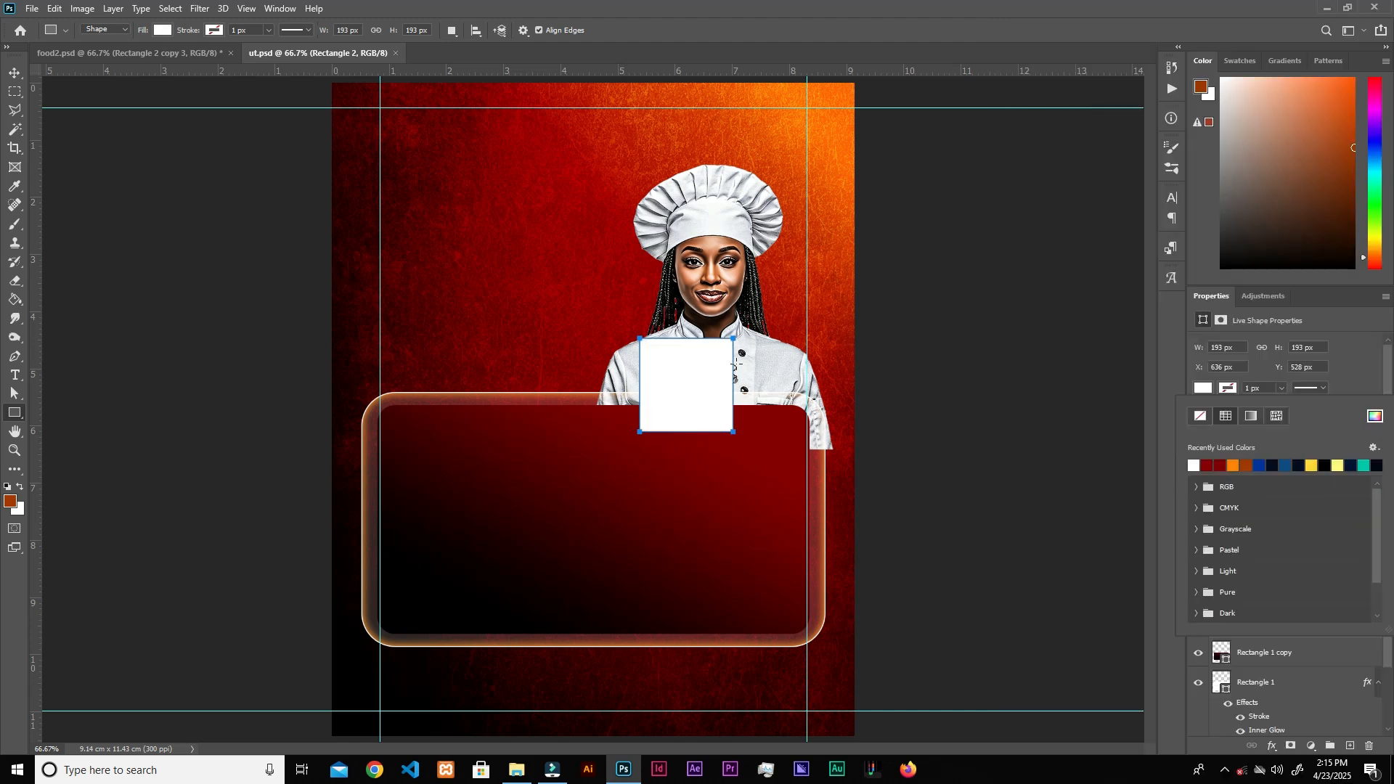
click(721, 459)
key(v)
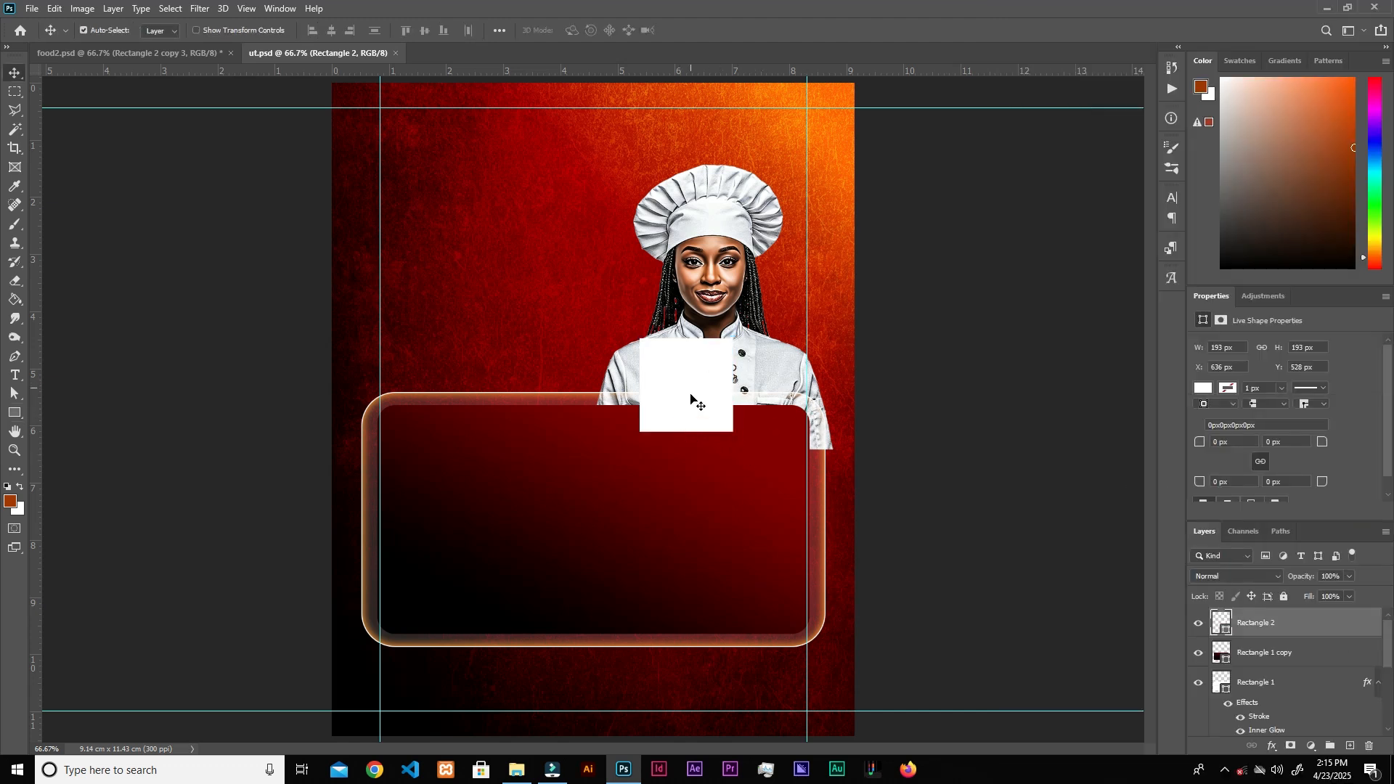
drag(709, 389, 472, 473)
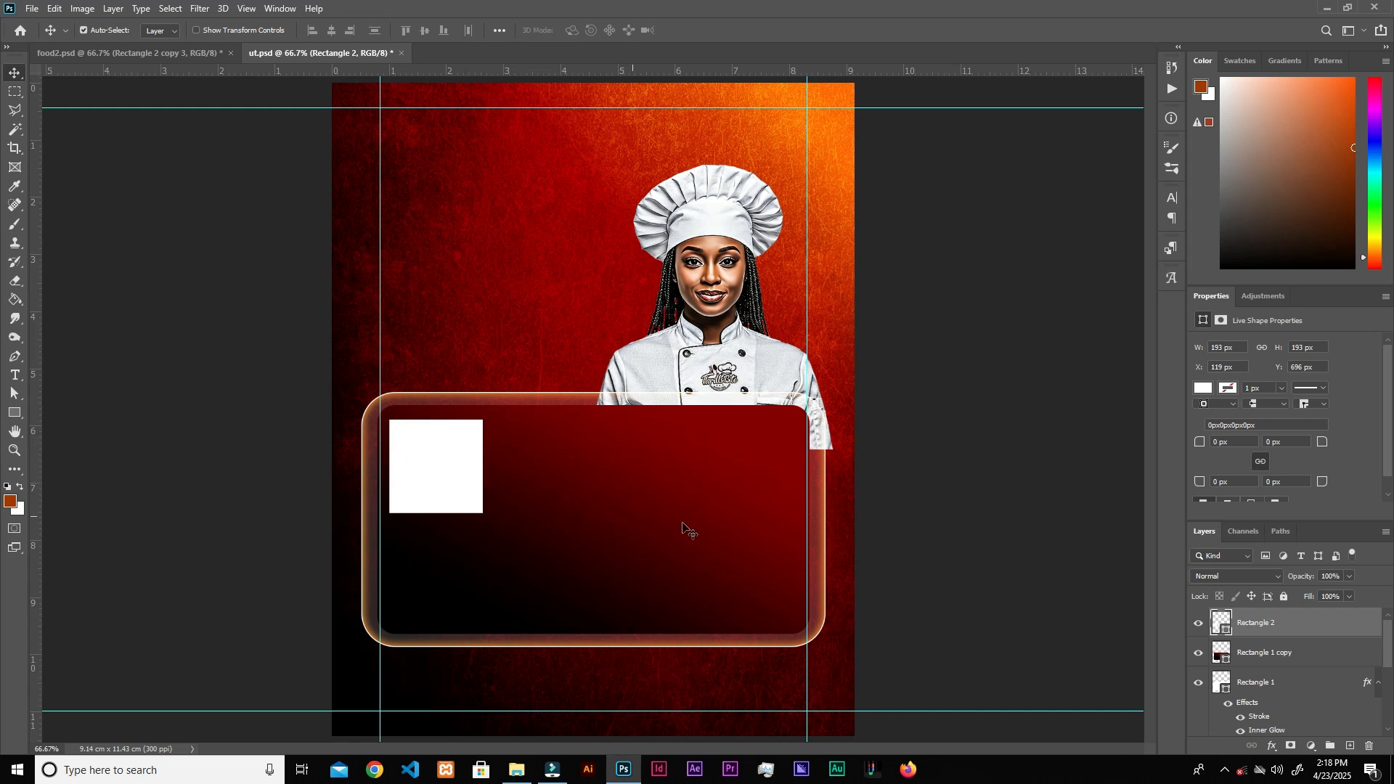
- Add a white 5 px outside stroke to the small square, in Normal mode at 100% opacity
click(1271, 747)
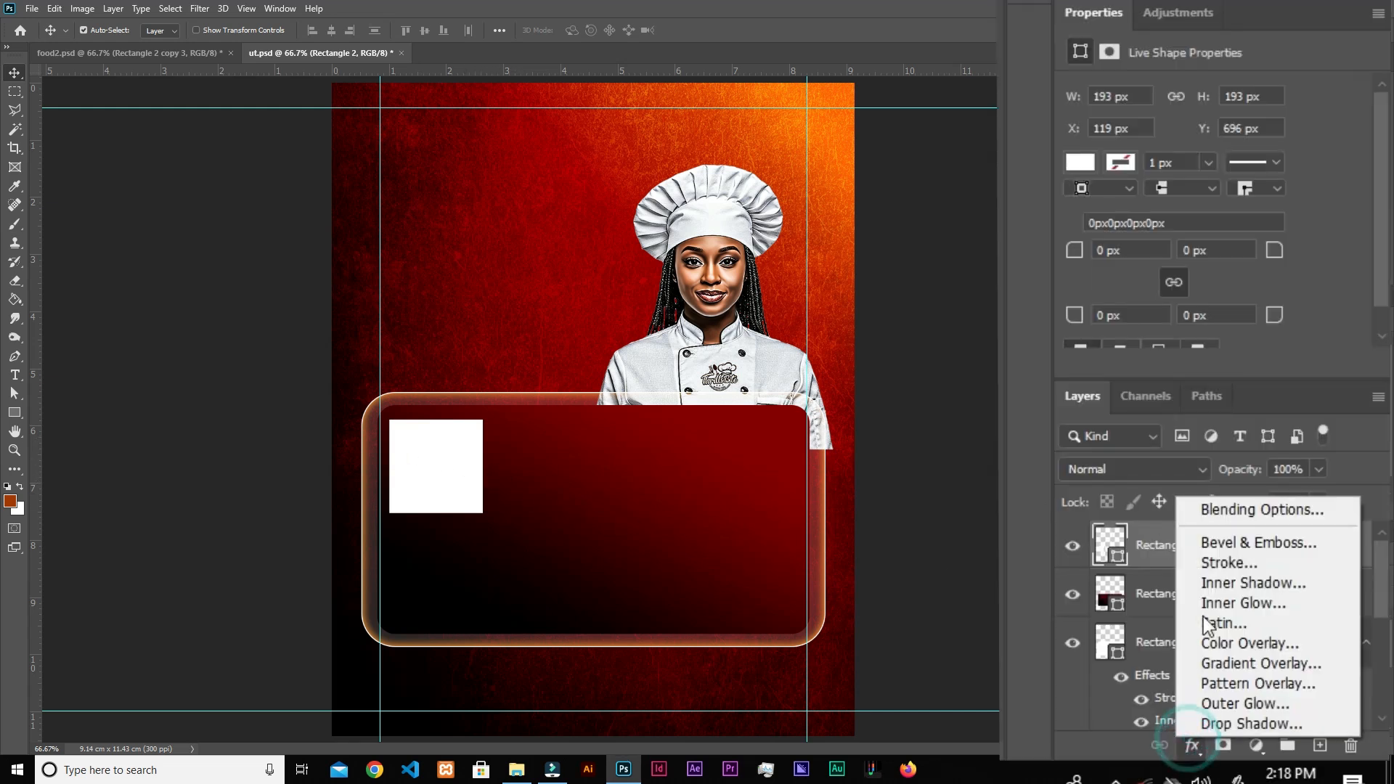
click(1234, 510)
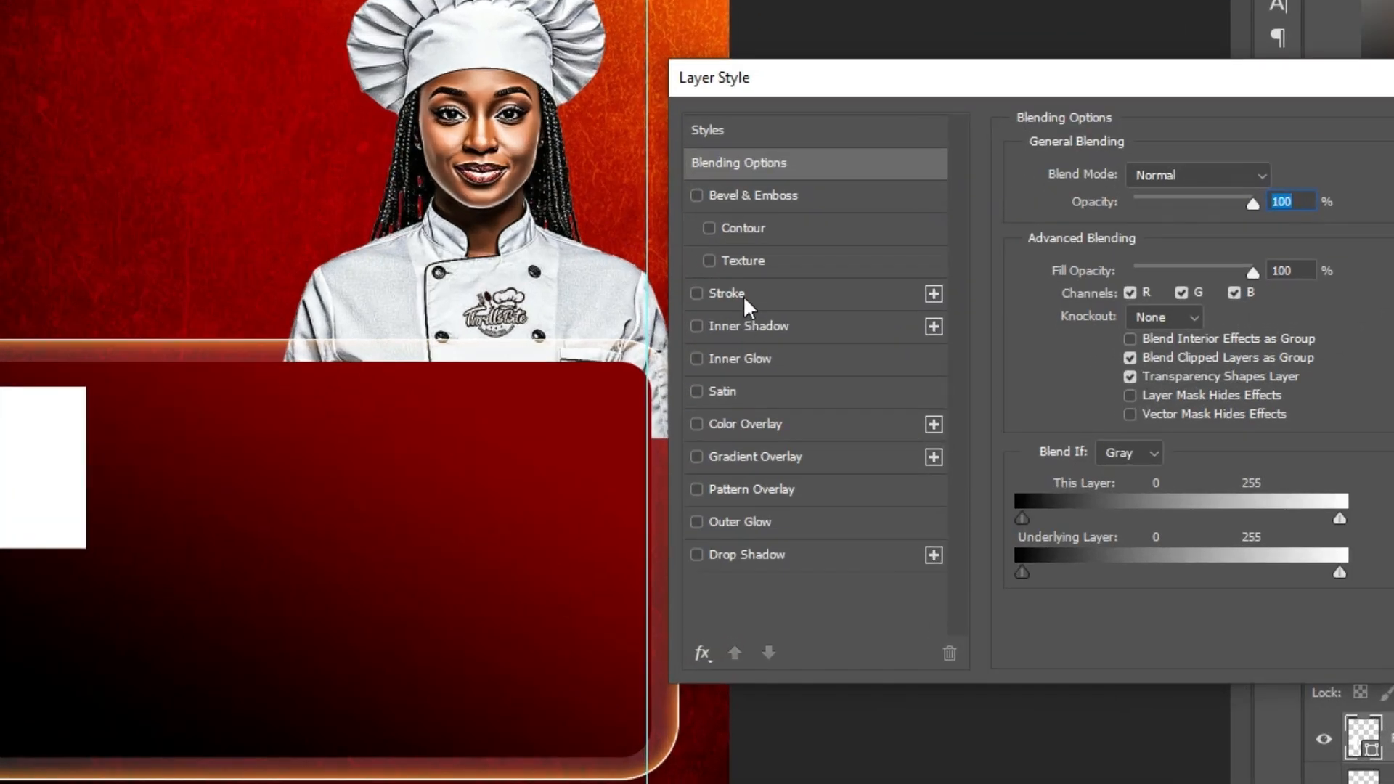
click(742, 295)
click(1271, 173)
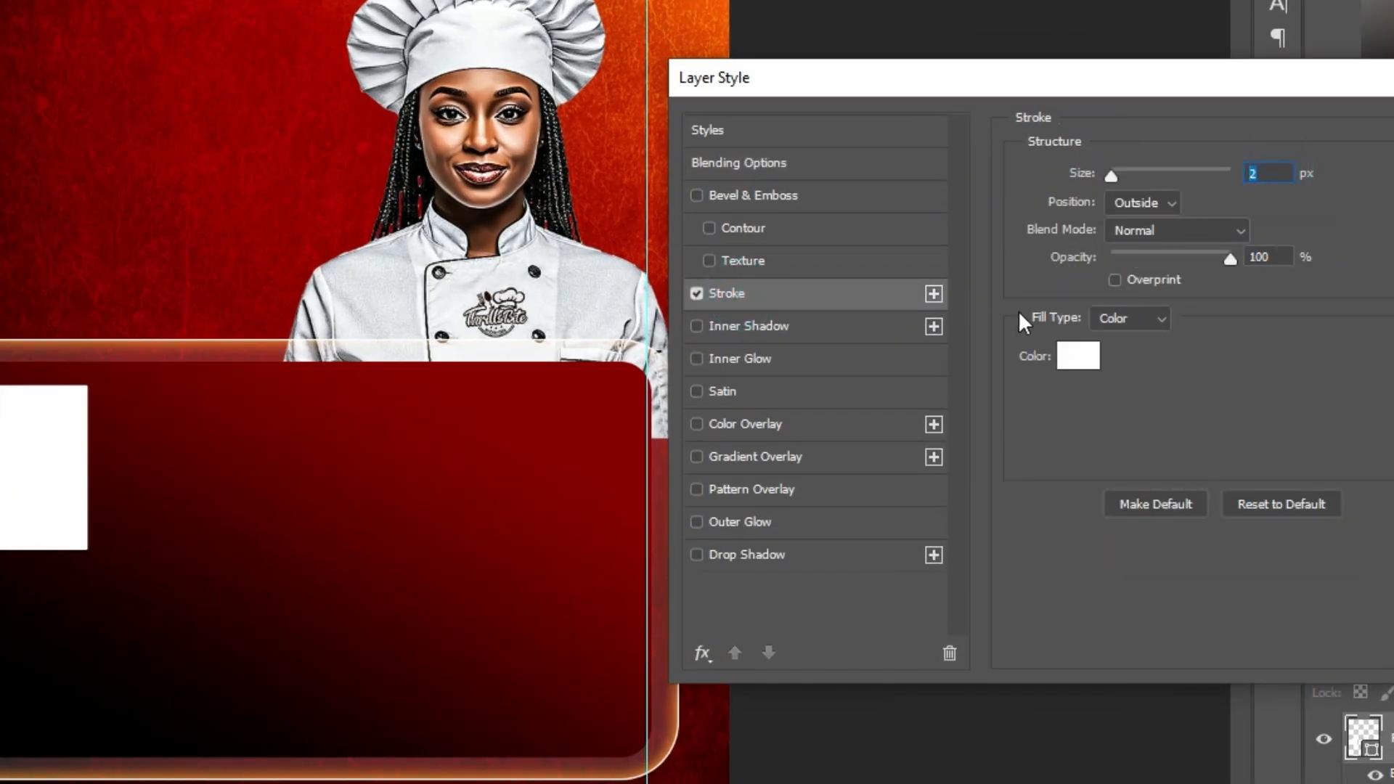
text(5)
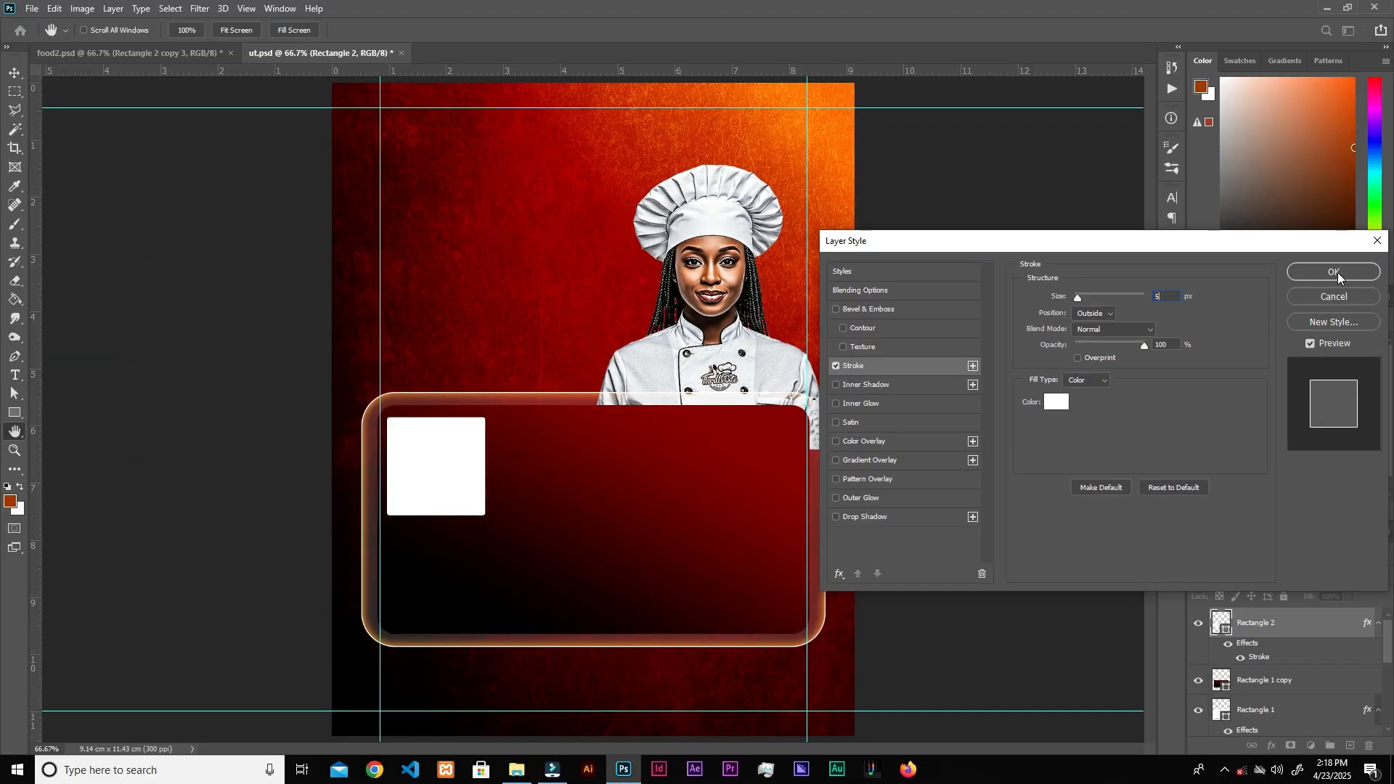
click(1337, 271)
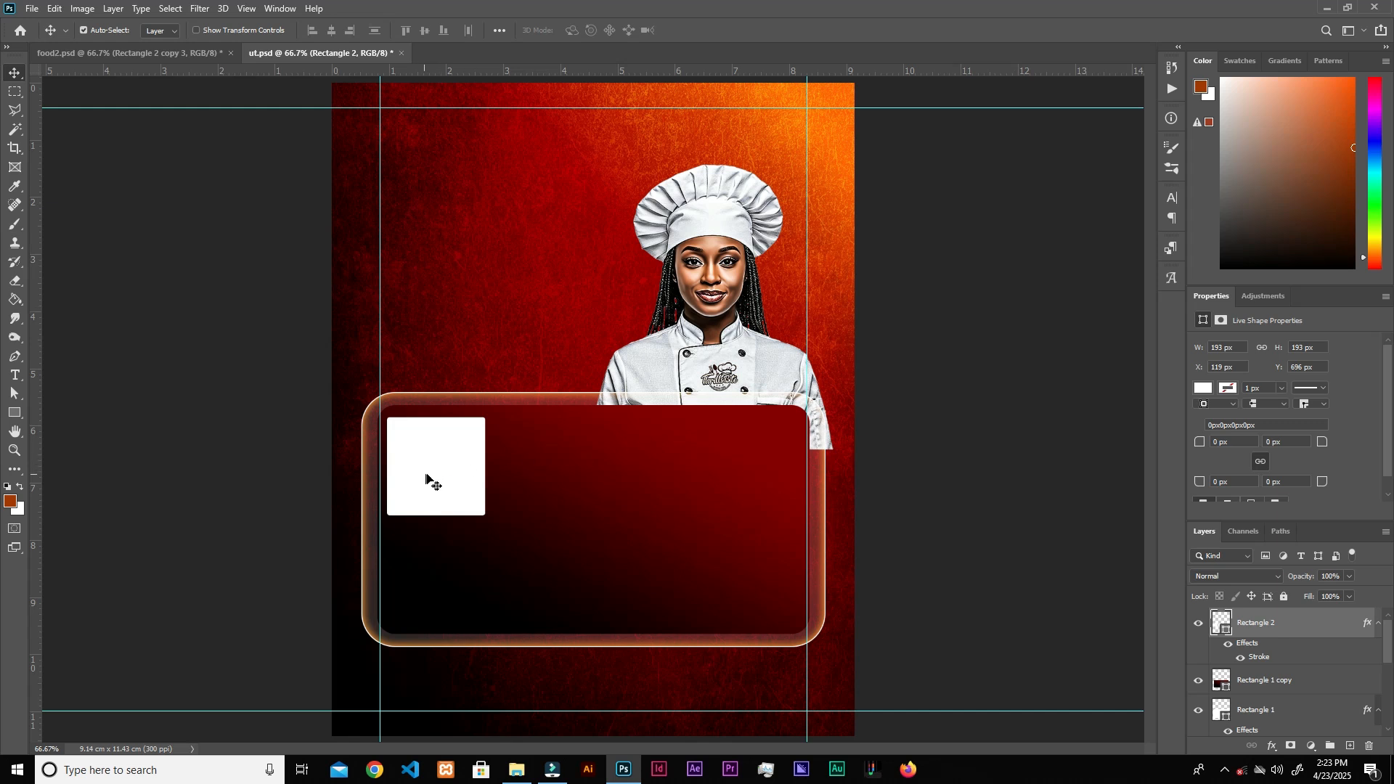
- Duplicate the white square to its right at about X 337 px, and copy the pair straight below to form a two-by-two grid
drag(406, 475, 511, 481)
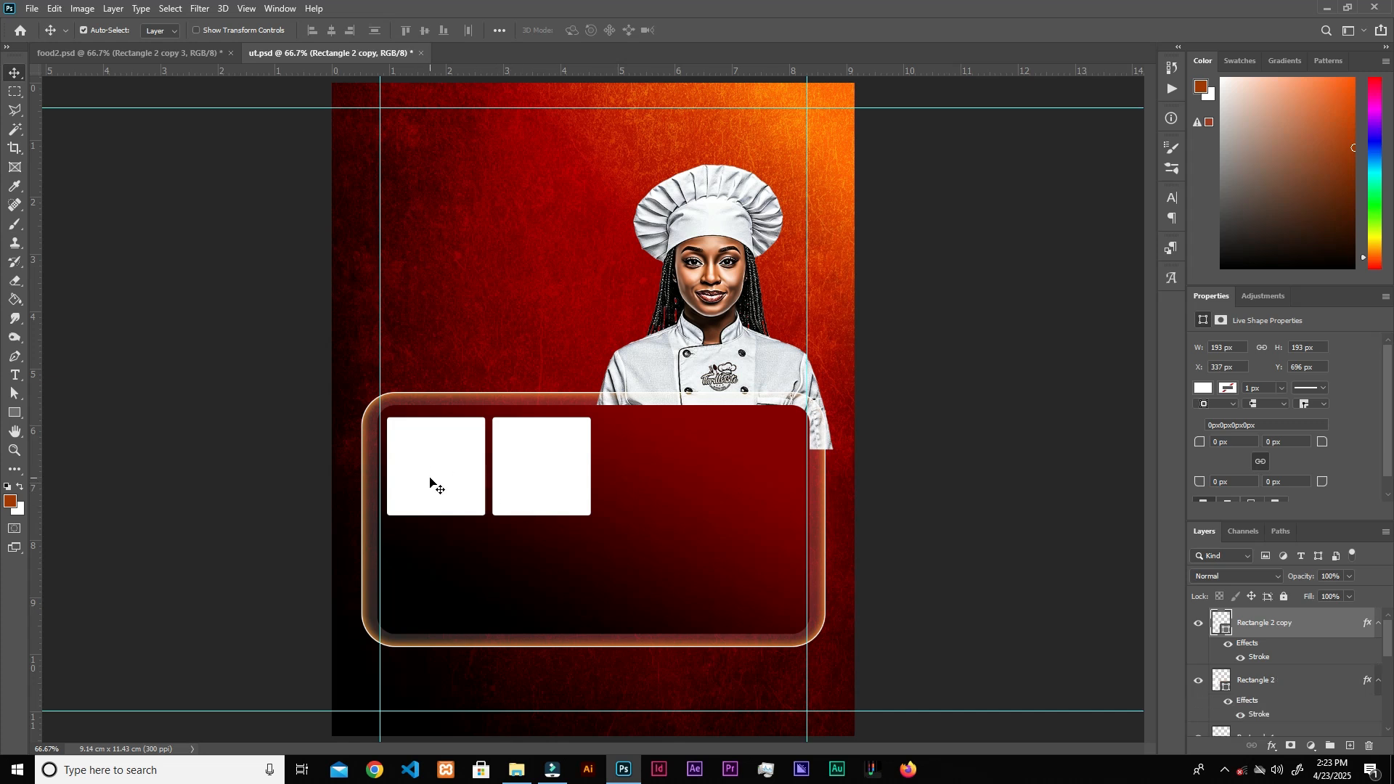
shift+click(436, 465)
drag(535, 467, 551, 496)
key(ctrl+z)
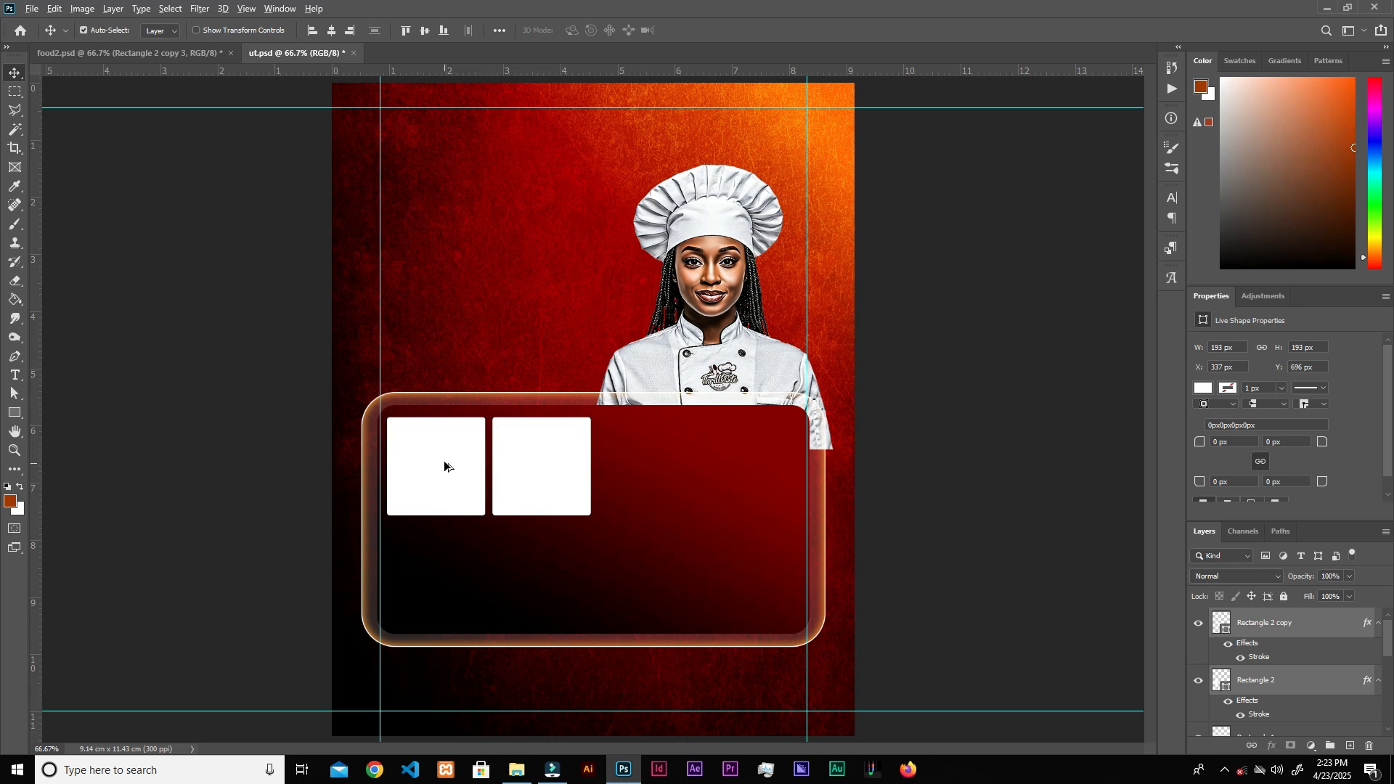
drag(446, 439, 447, 549)
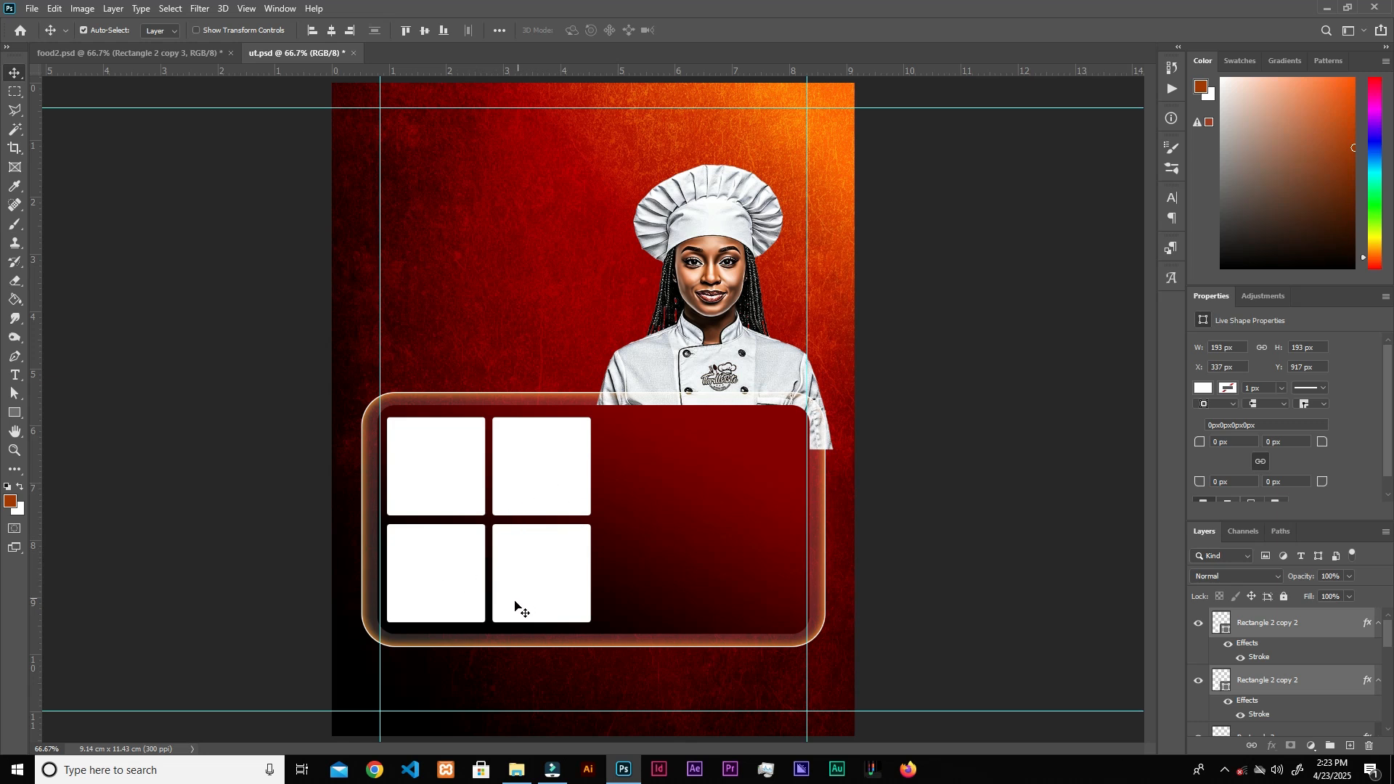
- Duplicate the lower pair of squares to the right to make a row of four, and distribute the squares evenly horizontally
drag(422, 585, 632, 589)
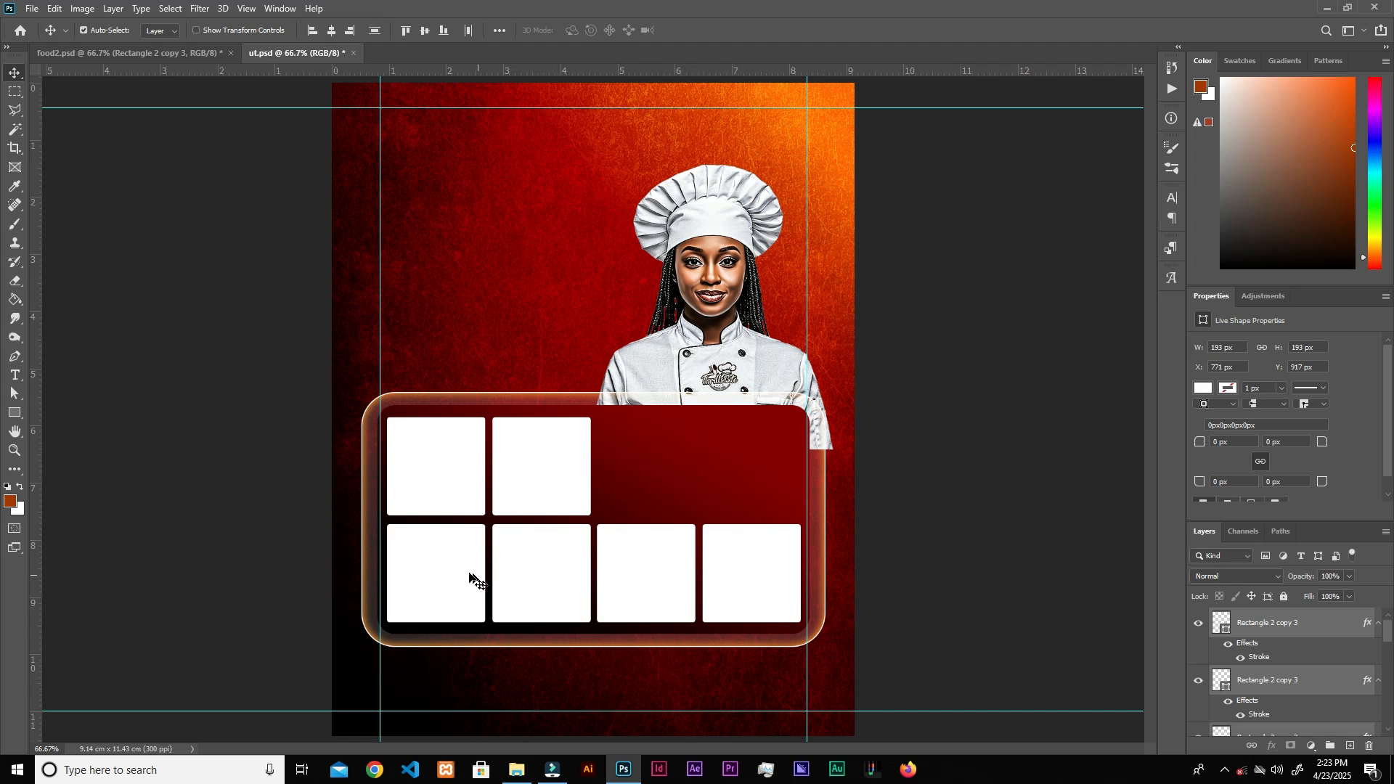
click(468, 30)
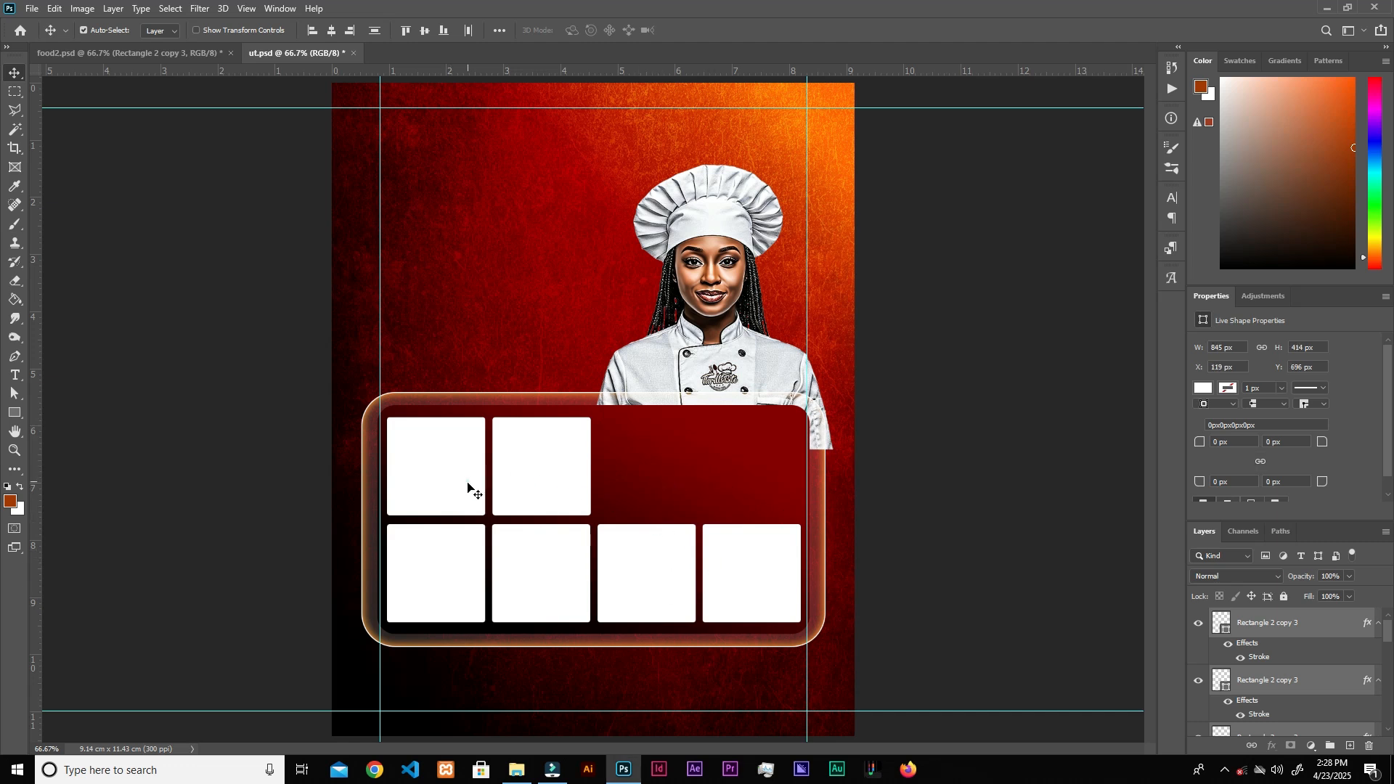
click(936, 483)
- Place the fried chicken and rice plate image from the food_tut_1 folder above the upper-left square, scaled to about 11.15% to cover it
click(440, 472)
click(530, 760)
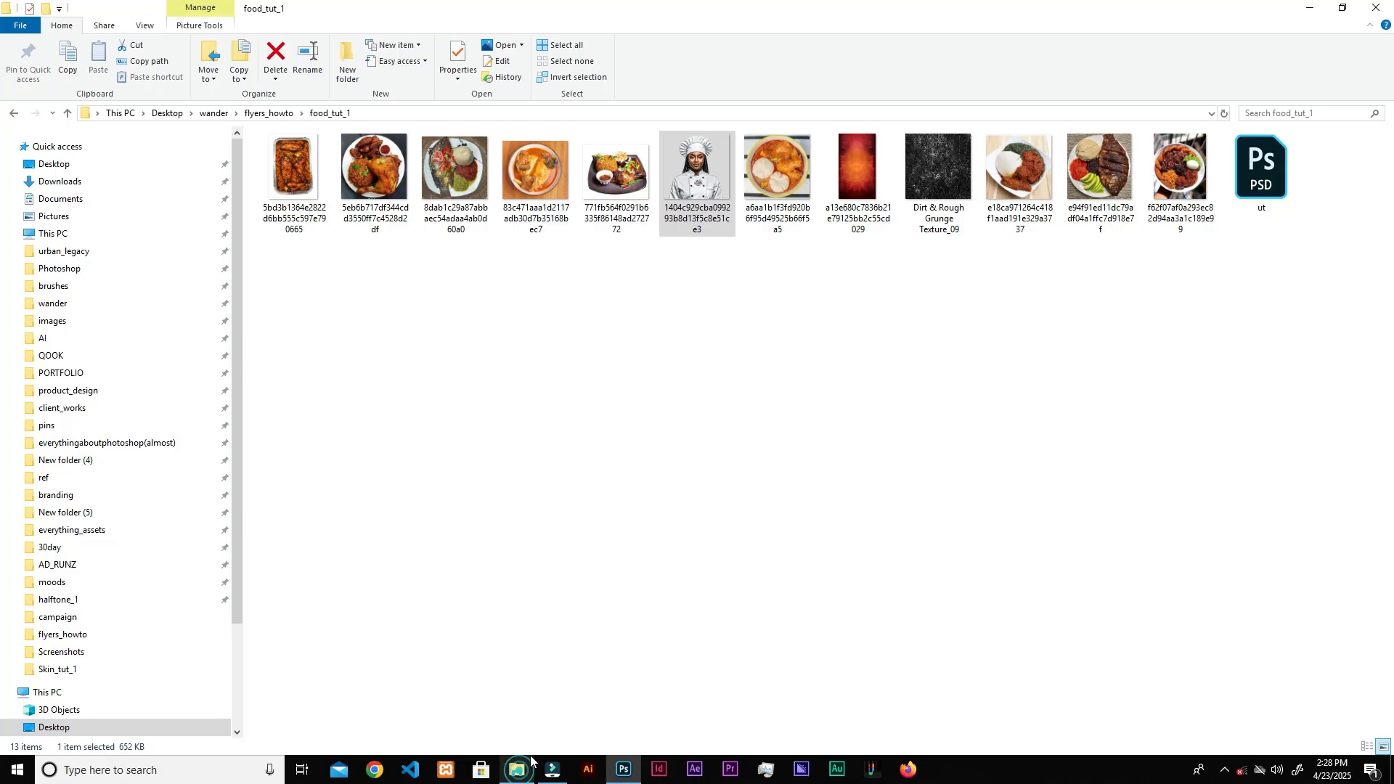
drag(353, 178, 642, 542)
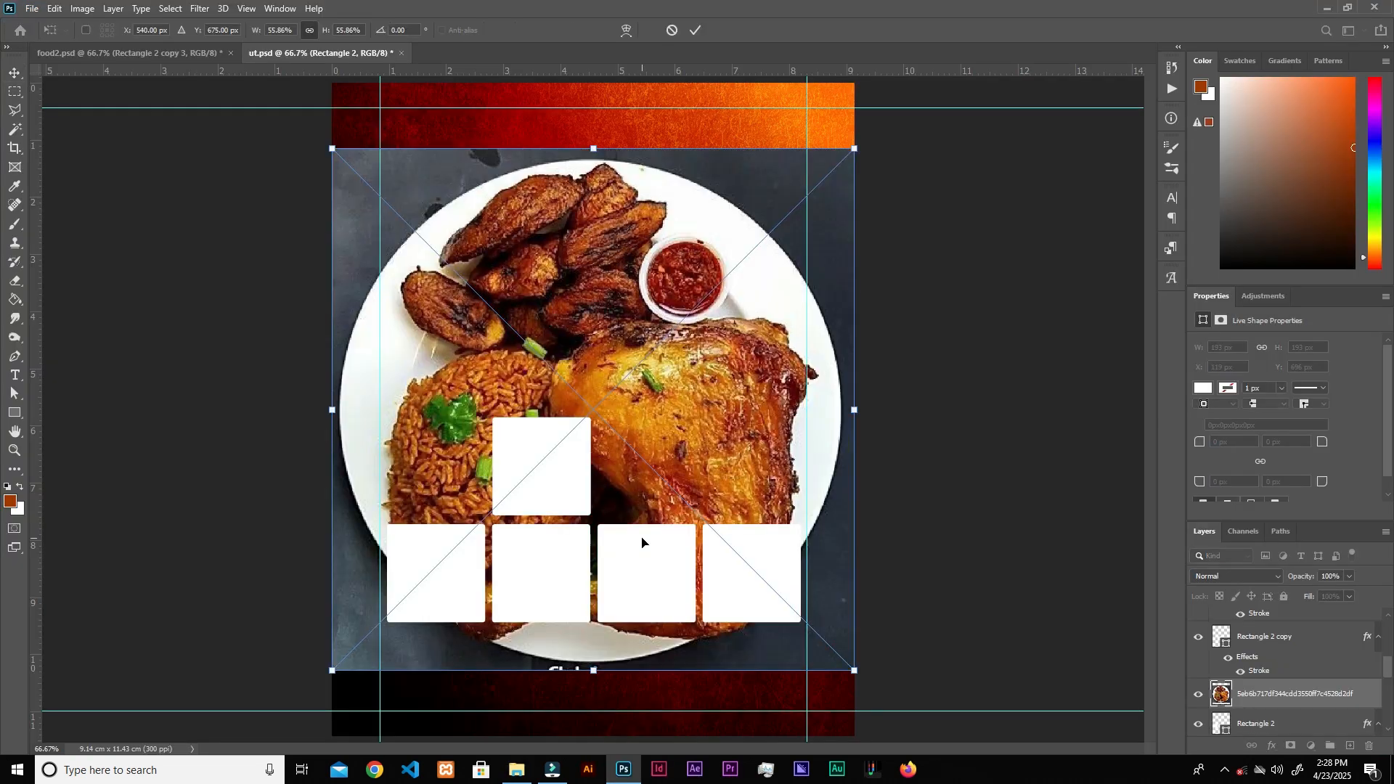
drag(854, 410, 443, 467)
drag(407, 420, 465, 479)
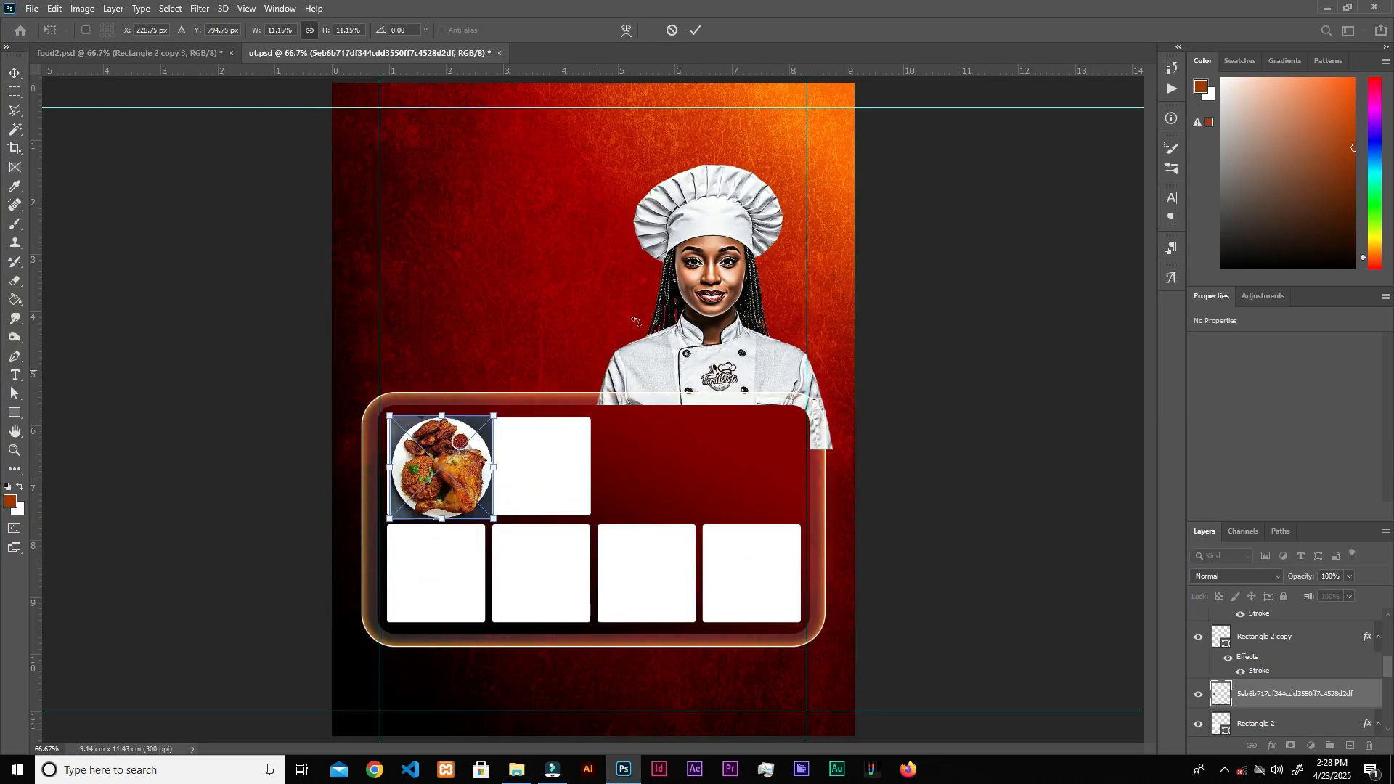
click(695, 30)
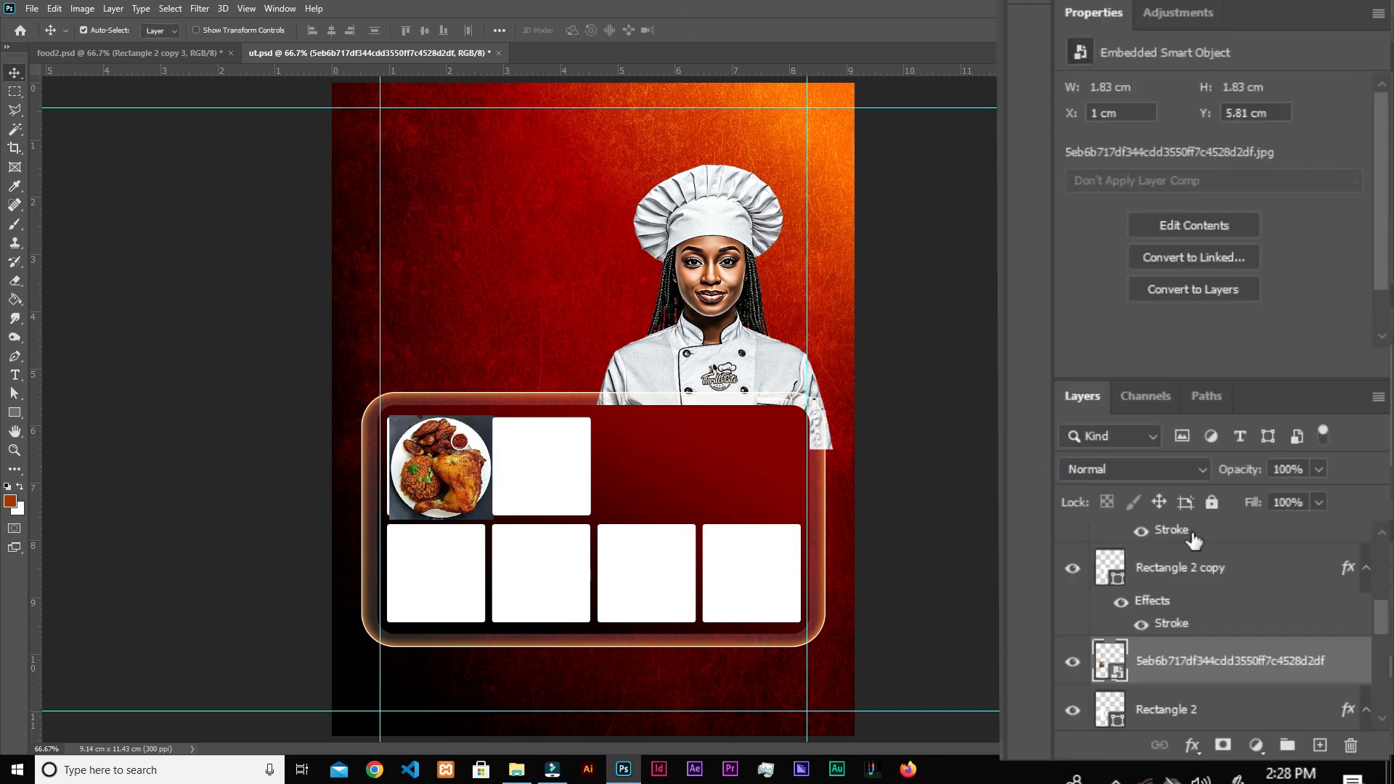
- Clip the fried chicken photo to the upper-left white square and scale it to about 13.86% so the food fills the frame
right_click(1238, 660)
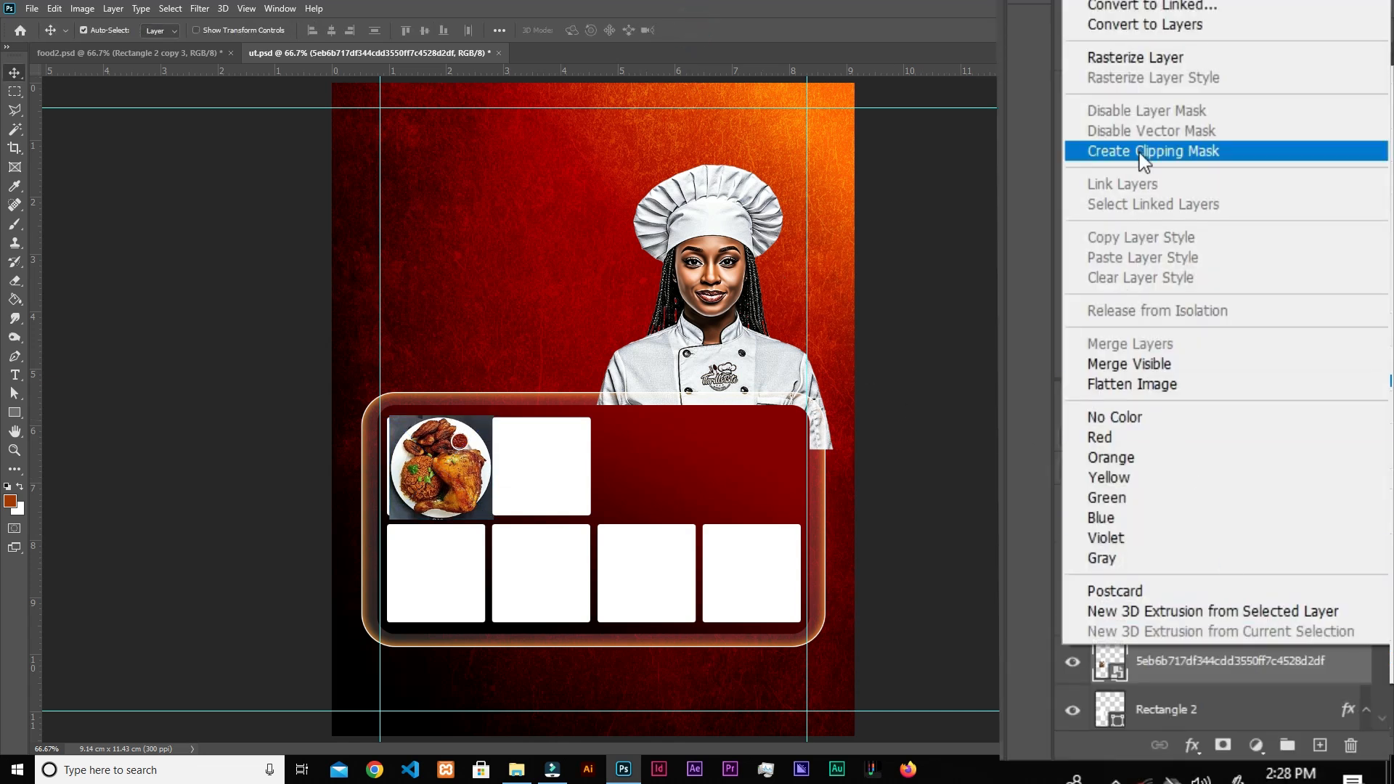
click(1139, 154)
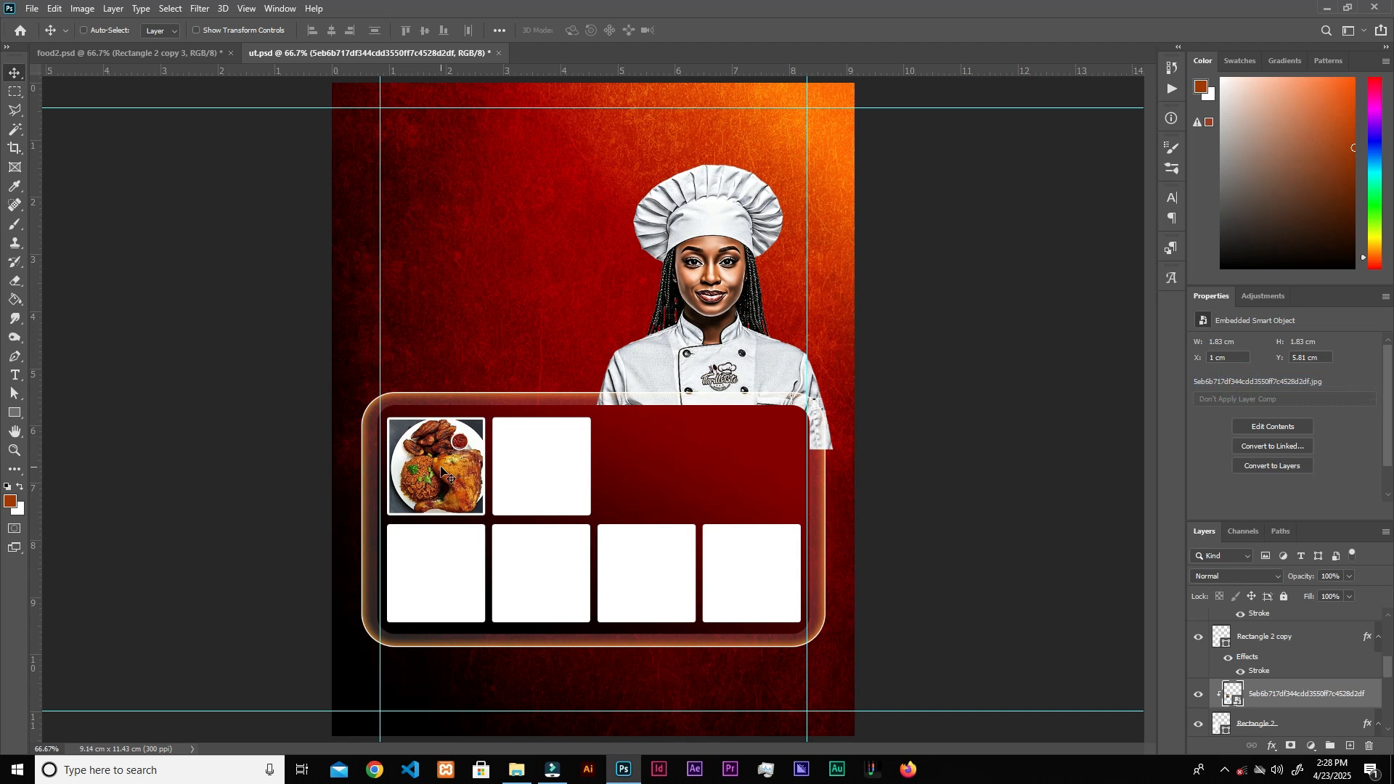
key(ctrl+t)
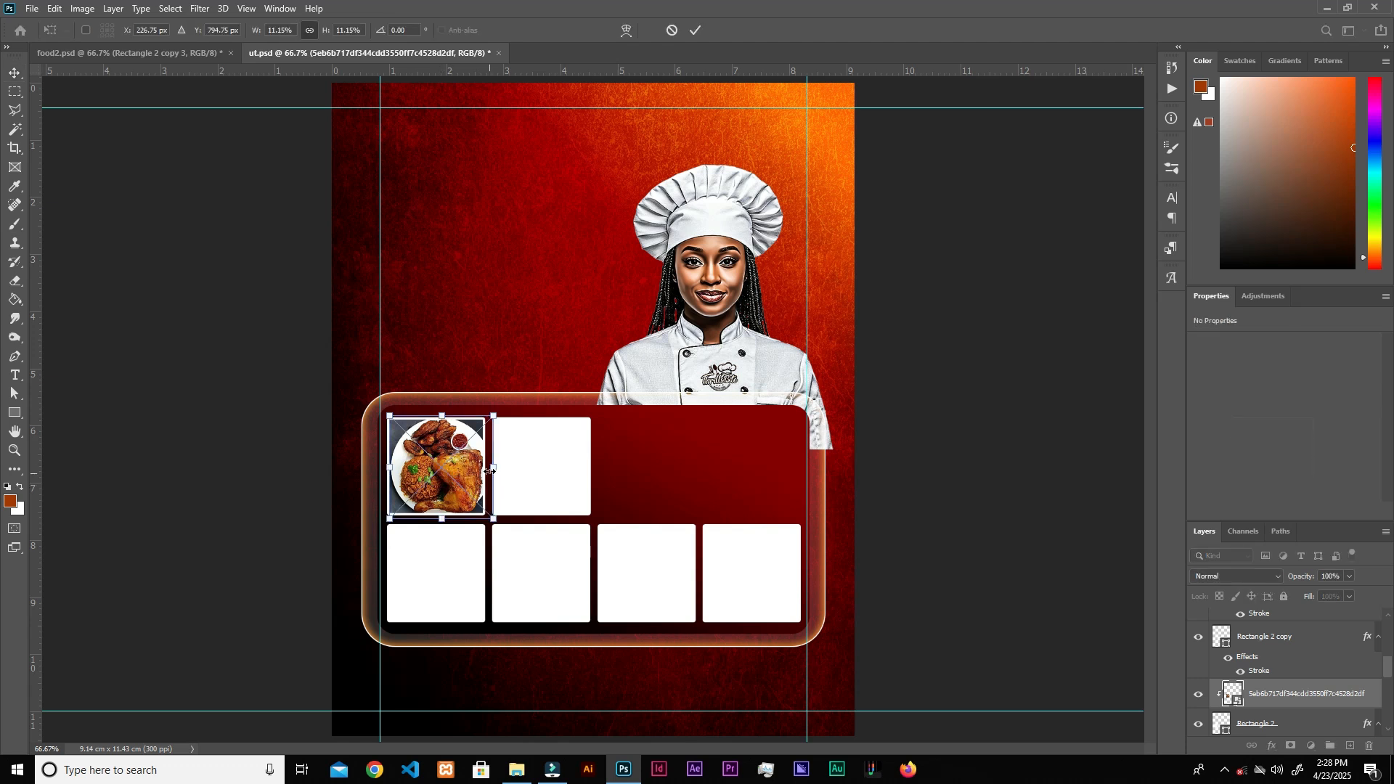
mouse_move(496, 468)
mouse_down()
mouse_move(479, 469)
mouse_move(505, 472)
mouse_up()
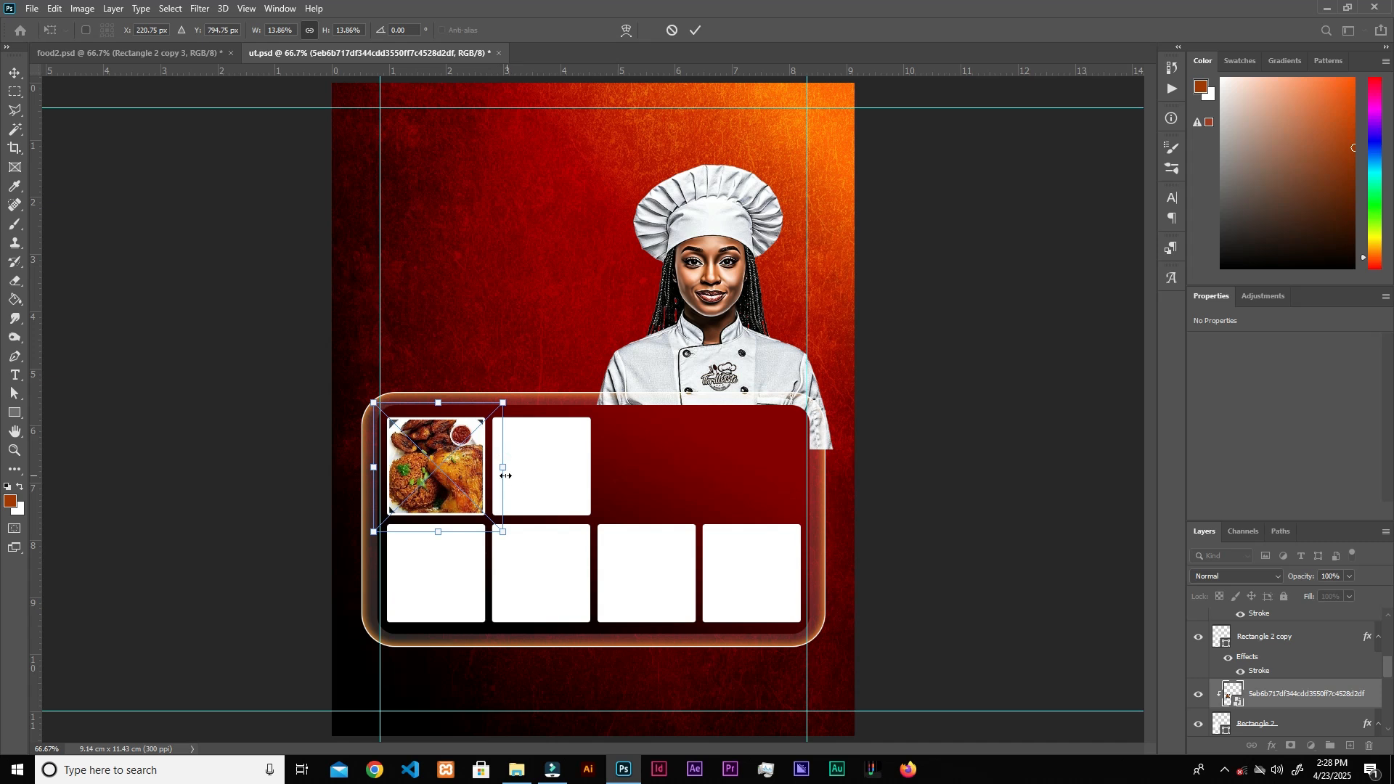
click(695, 31)
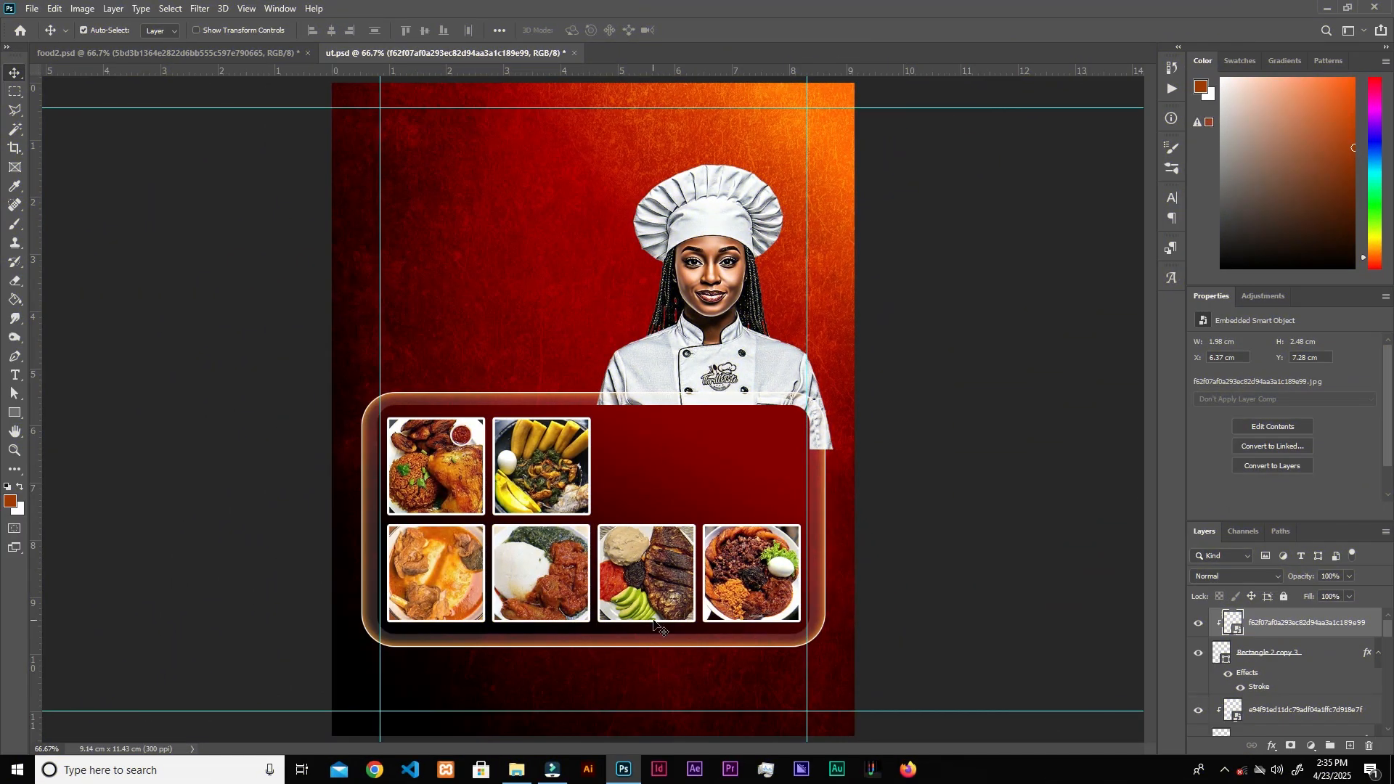
- Place the dark plate of rice and grilled chicken from the food_tut_1 folder in the panel's empty upper-right area, scaled to about 16.16%
click(517, 769)
drag(699, 236, 695, 609)
drag(332, 410, 647, 410)
drag(774, 363, 692, 398)
drag(571, 527, 581, 518)
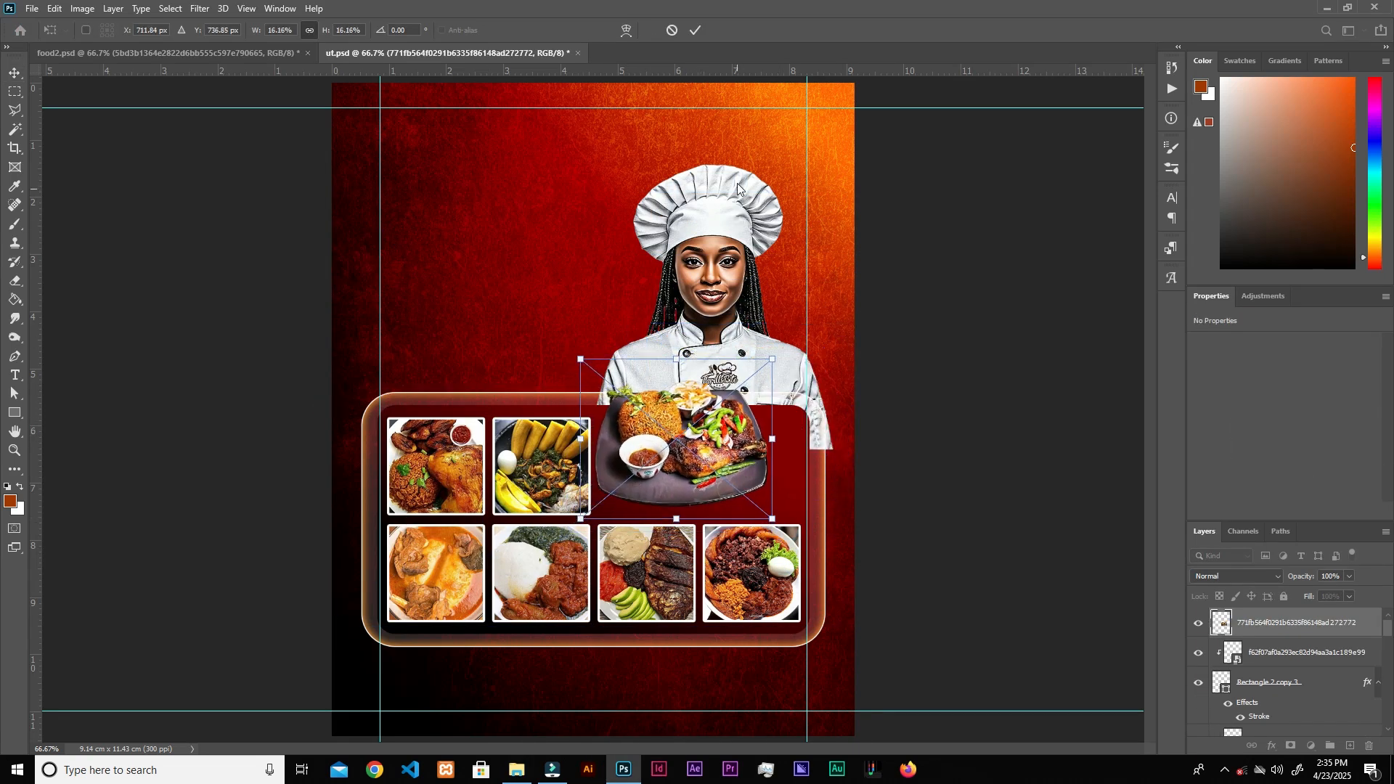
click(694, 35)
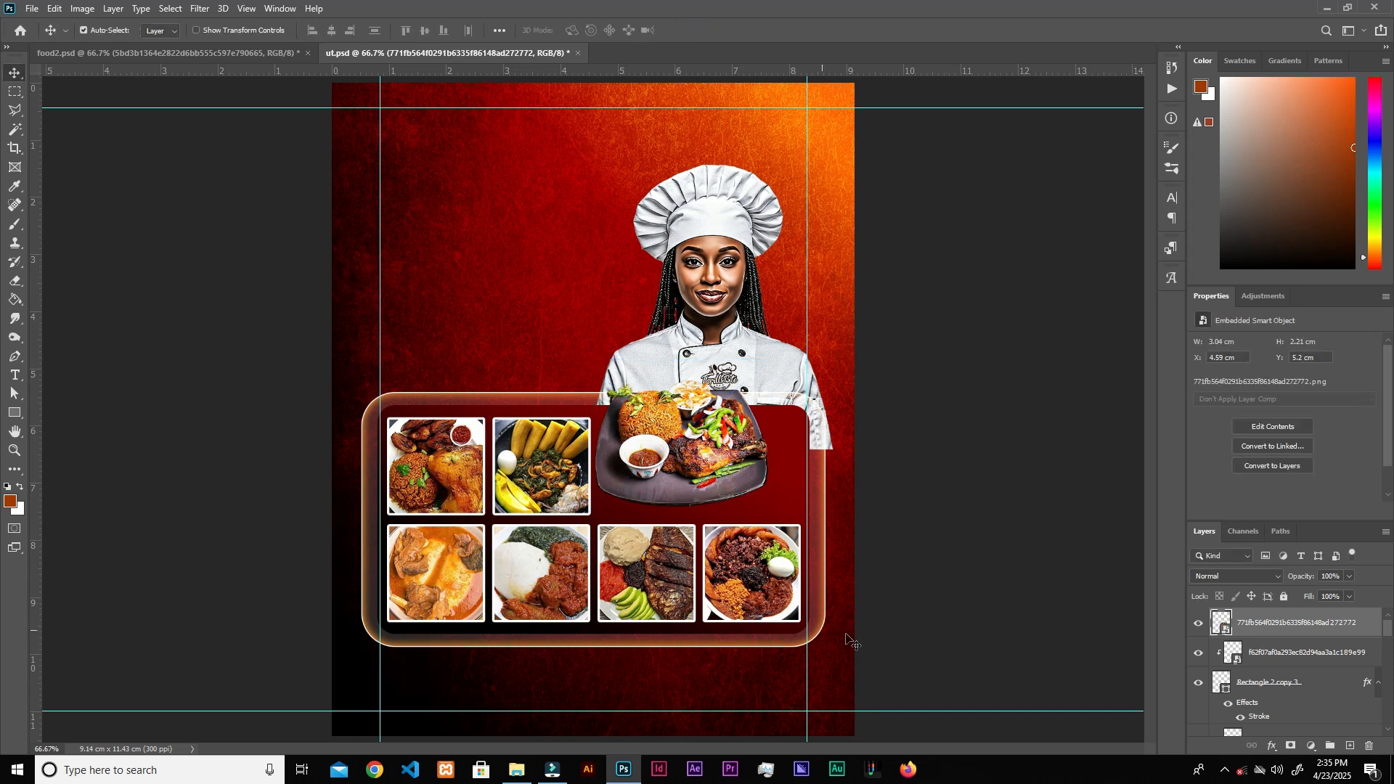
- Create a new layer directly beneath the plate image and set the Brush's foreground color to black (000000)
click(1294, 588)
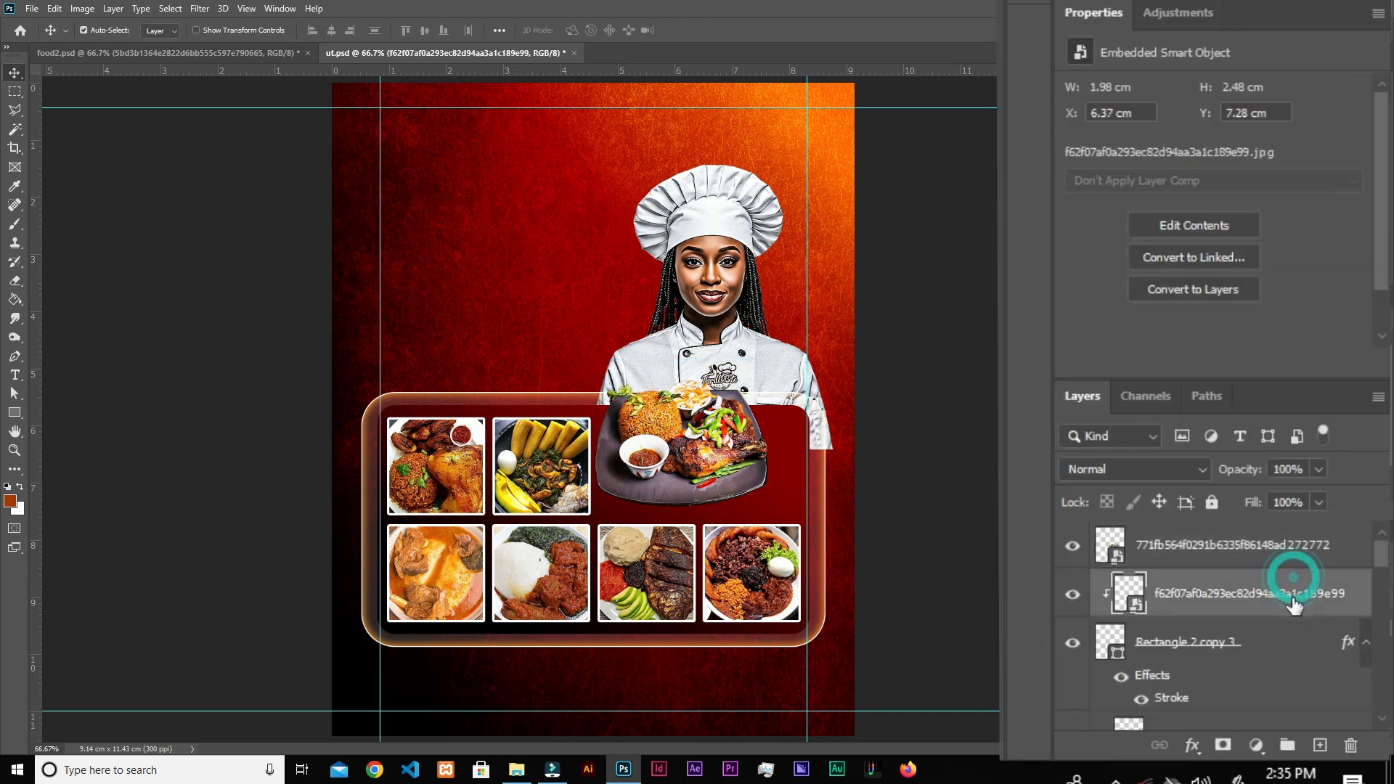
click(1318, 745)
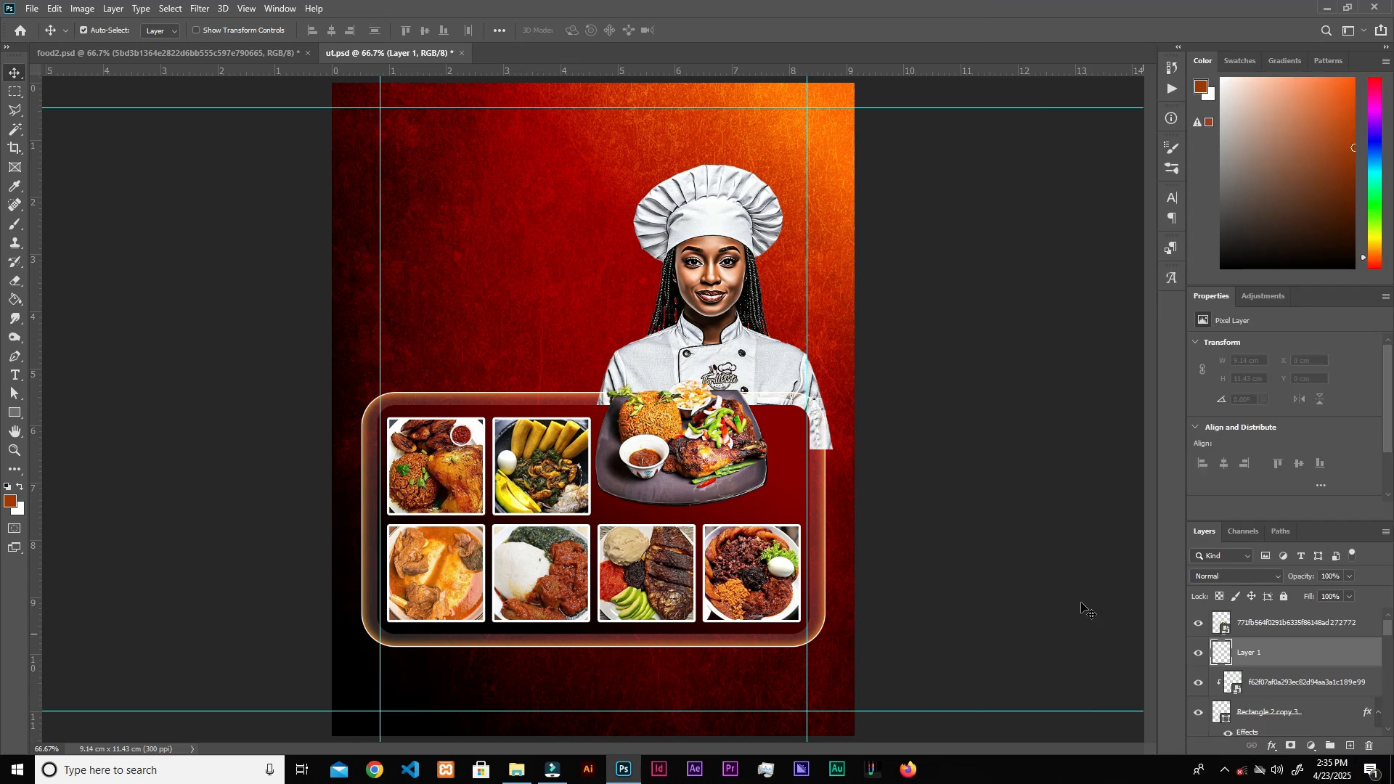
click(14, 224)
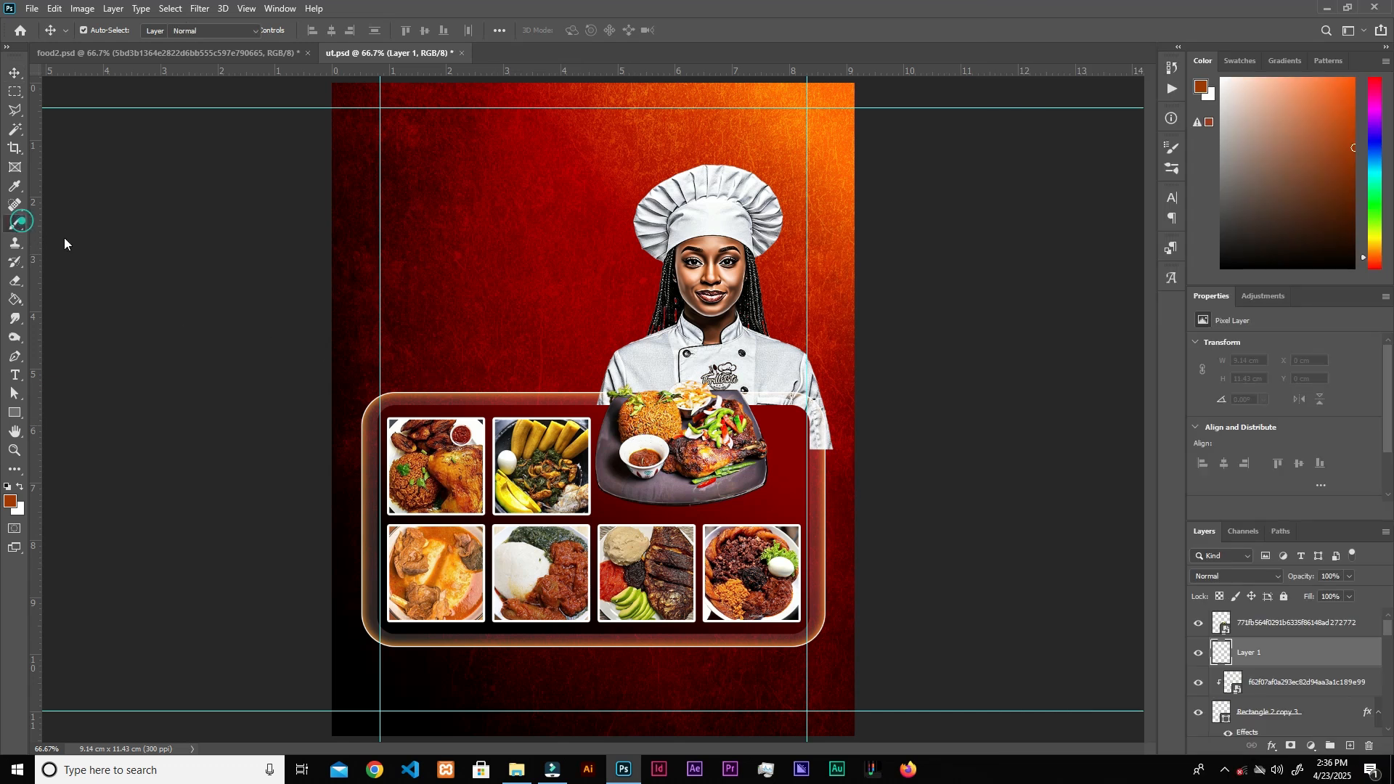
click(12, 502)
drag(965, 297, 879, 349)
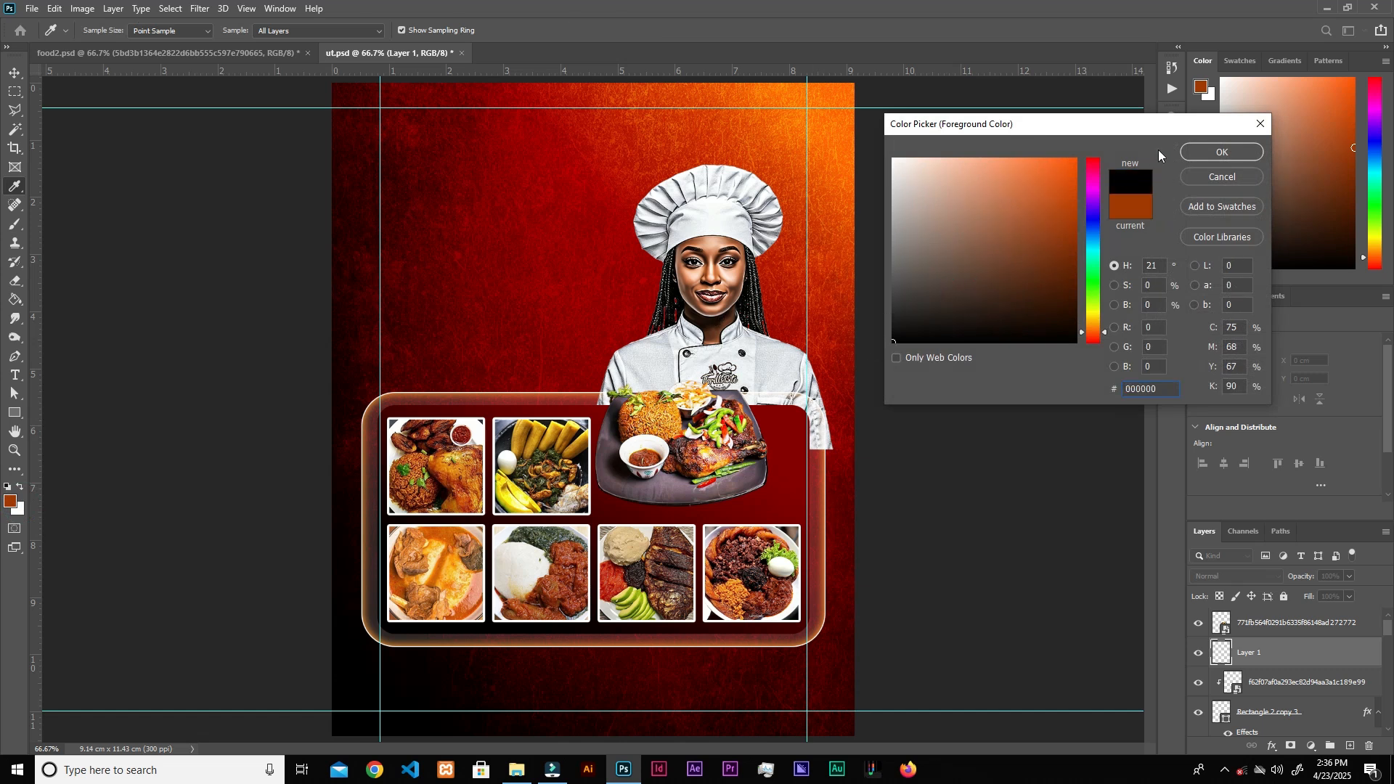
click(1220, 151)
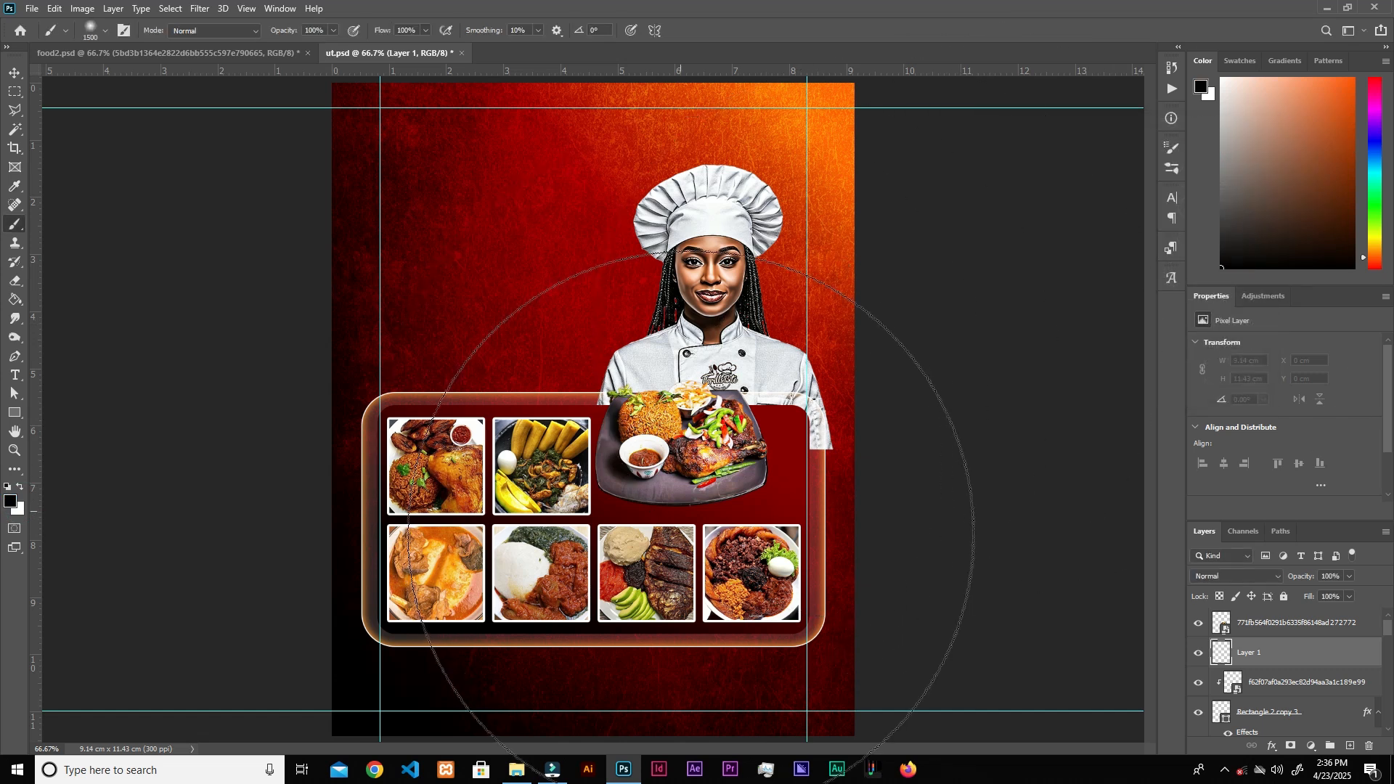
- Reduce the Soft Round brush to 250 px at 0% hardness and flatten its tip into a thin horizontal ellipse
key(bracketleft)
key(bracketleft)
key(bracketleft)
key(bracketleft)
key(bracketleft)
key(bracketleft)
key(bracketleft)
key(bracketleft)
key(bracketleft)
key(bracketleft)
key(bracketleft)
key(bracketleft)
key(bracketleft)
key(bracketleft)
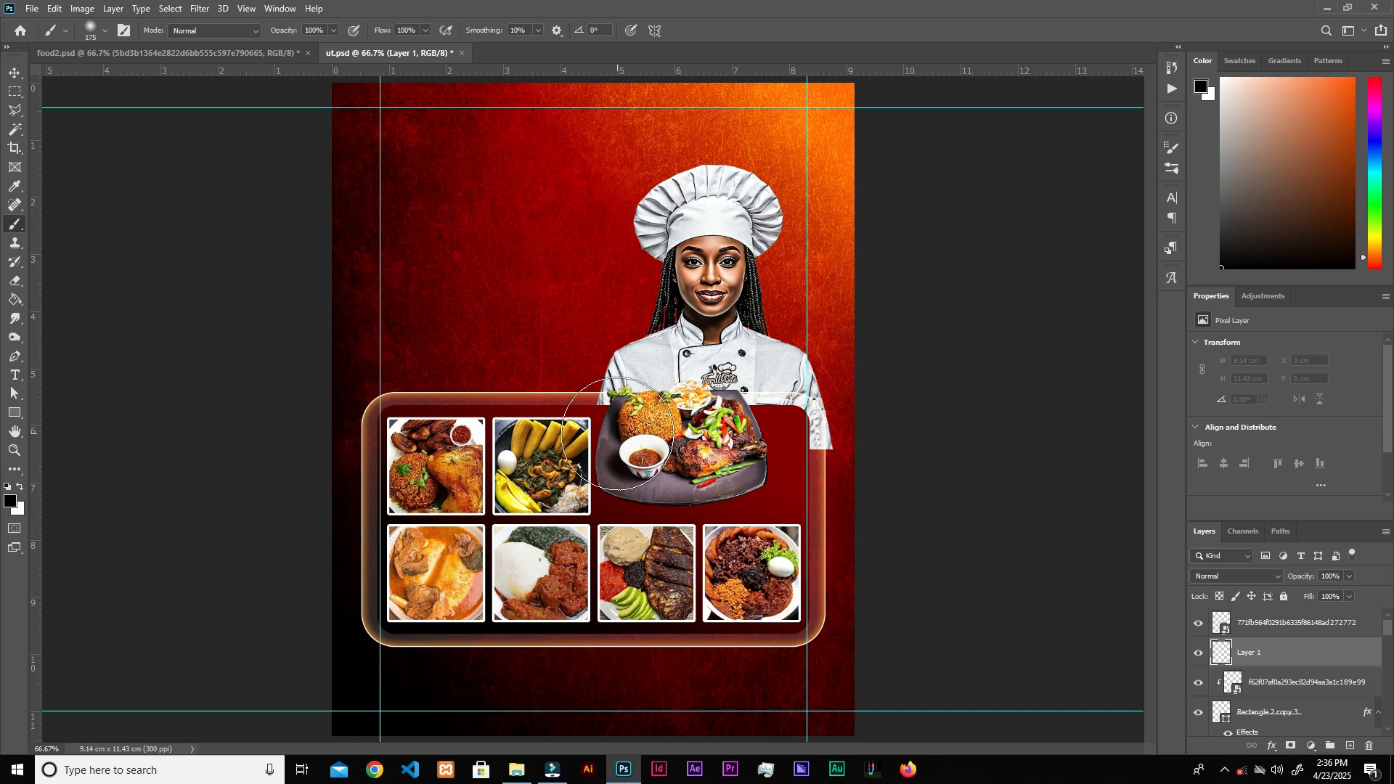
right_click(686, 452)
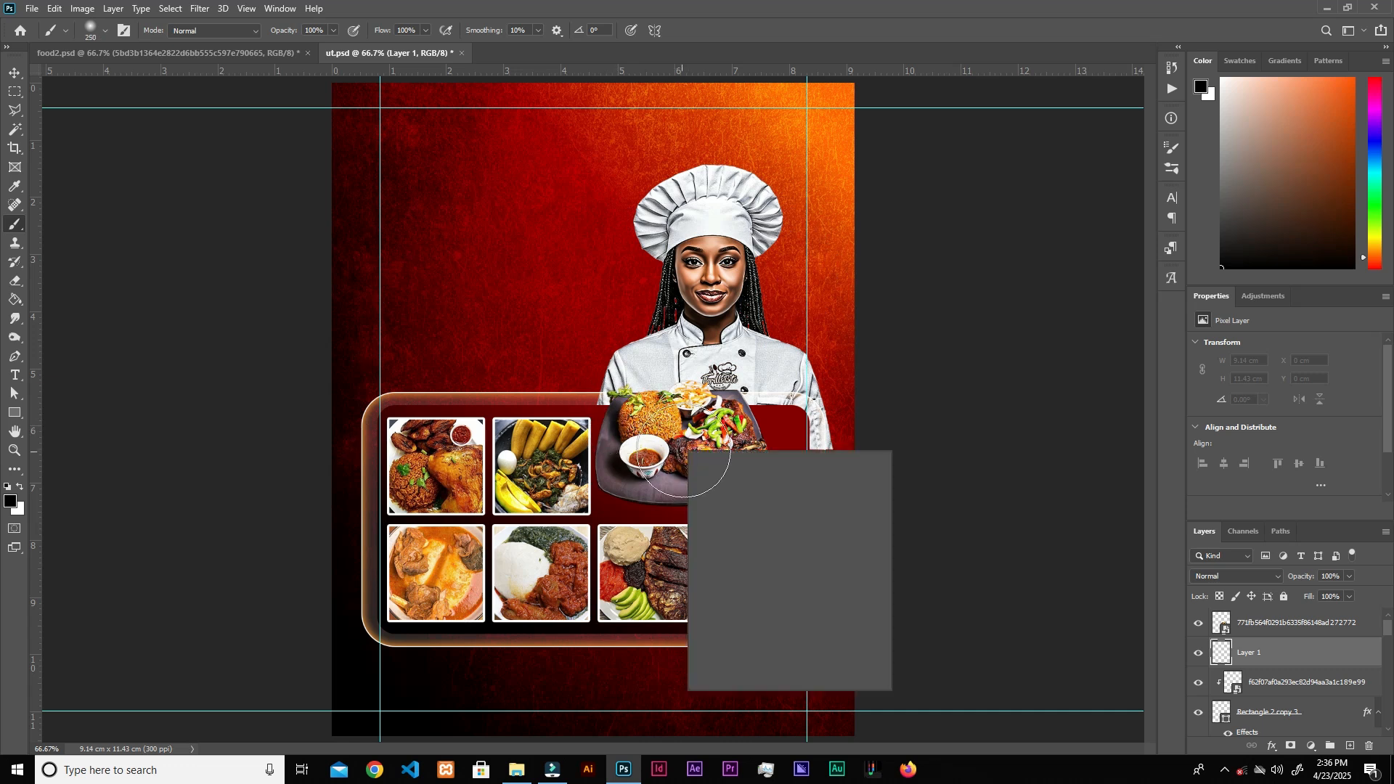
drag(725, 478, 724, 493)
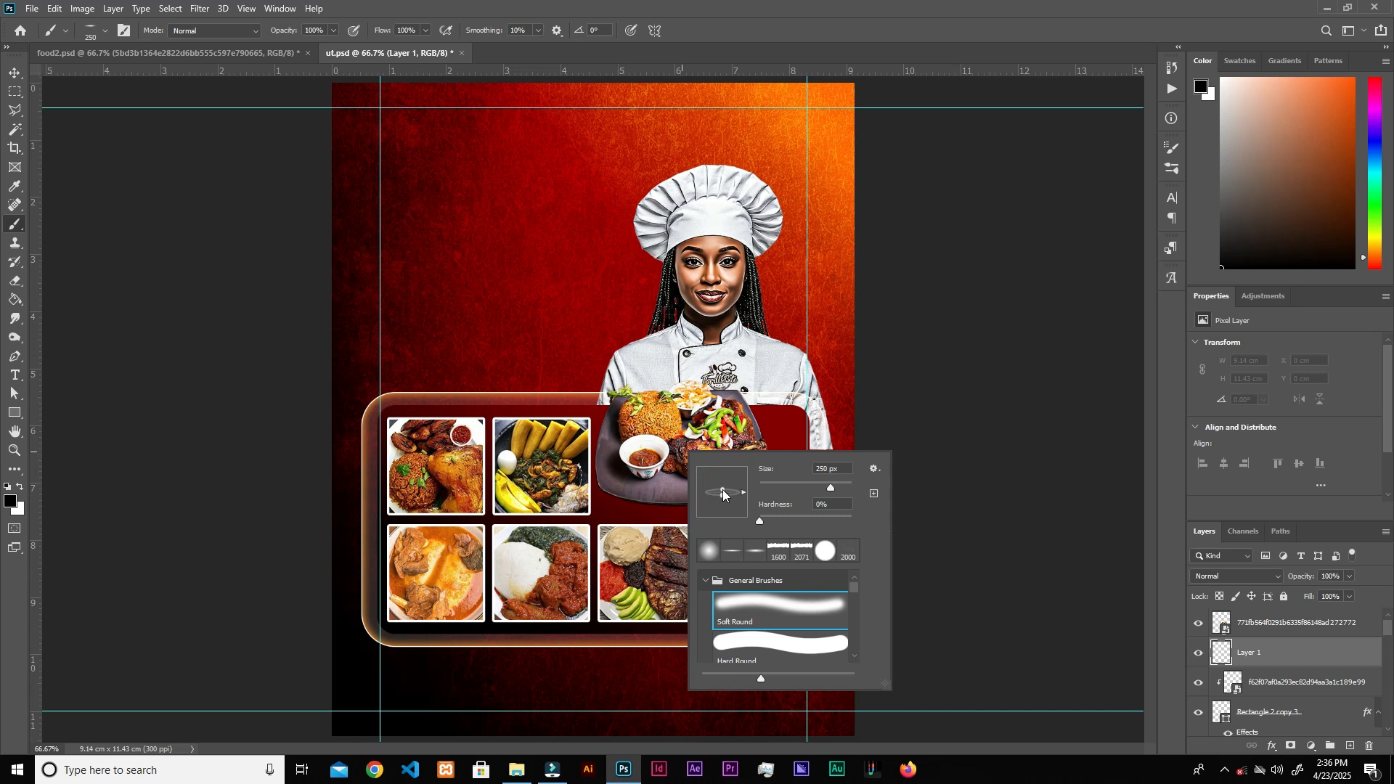
key(Return)
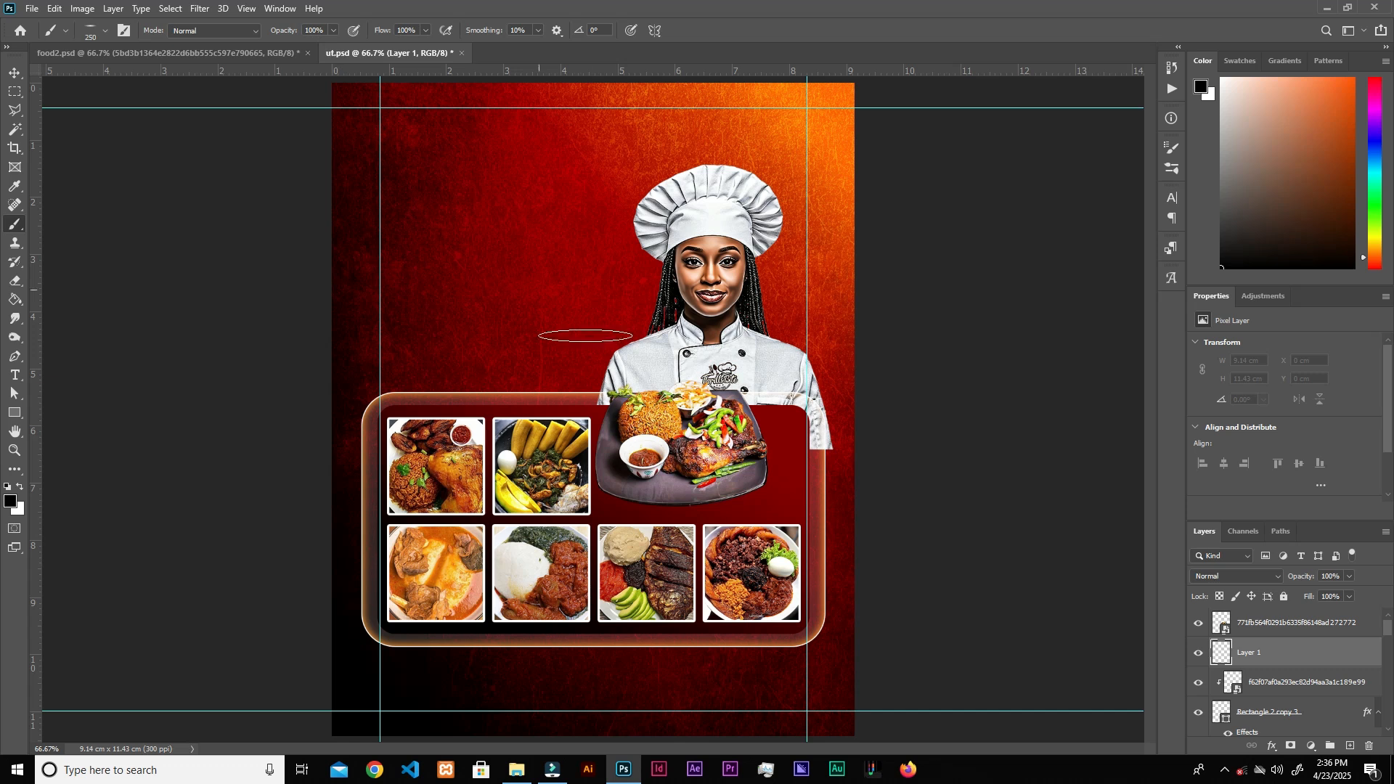
- Enlarge the flattened brush to 400 px and paint a soft black shadow under the plate's lower edge
key(bracketright)
key(bracketright)
key(bracketright)
key(bracketright)
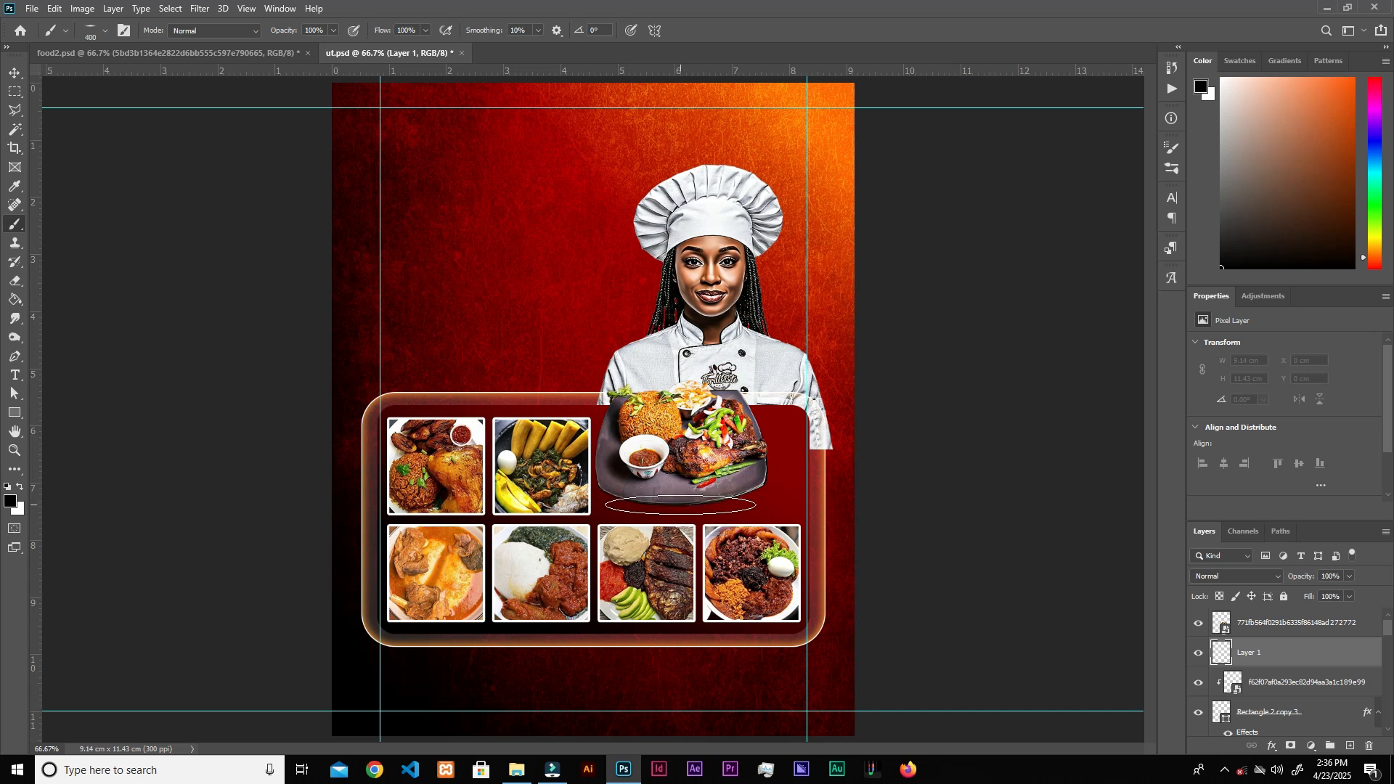
click(679, 505)
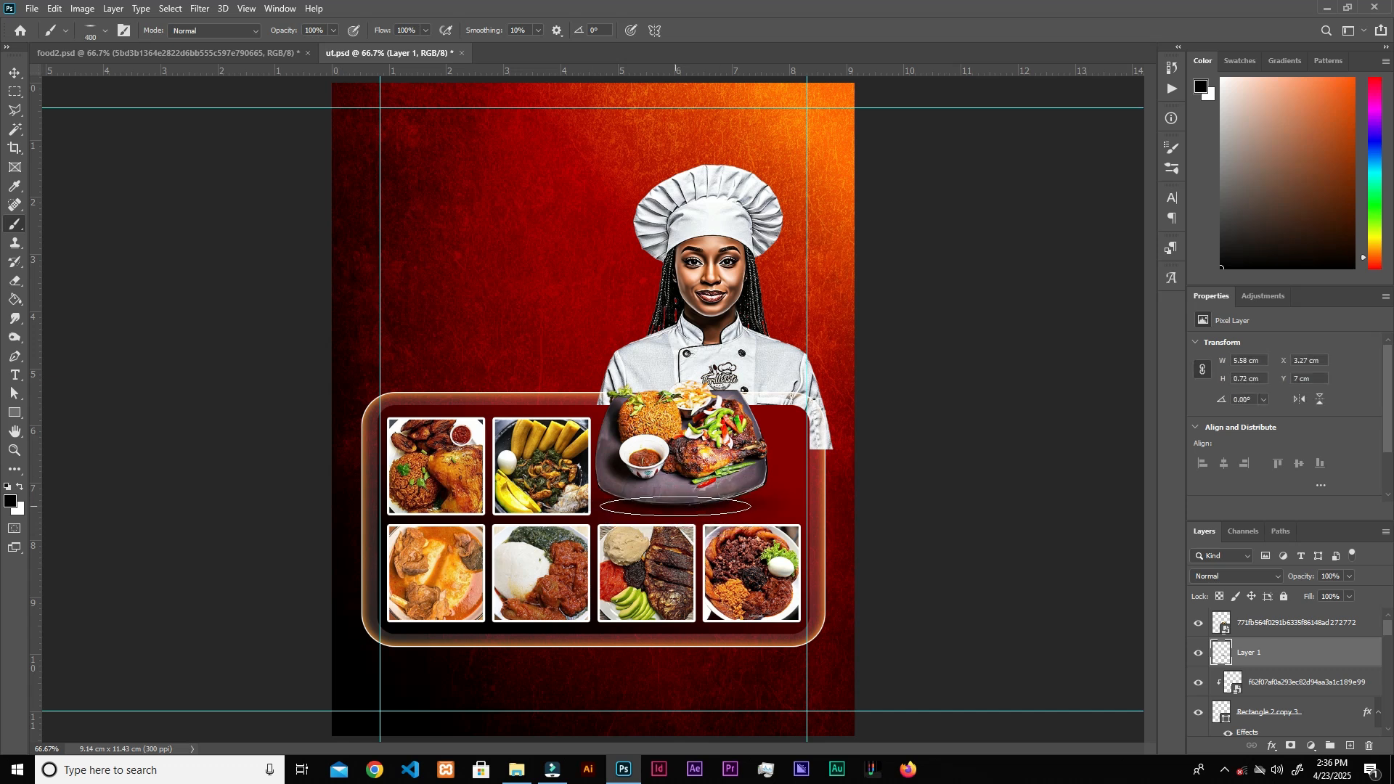
key(v)
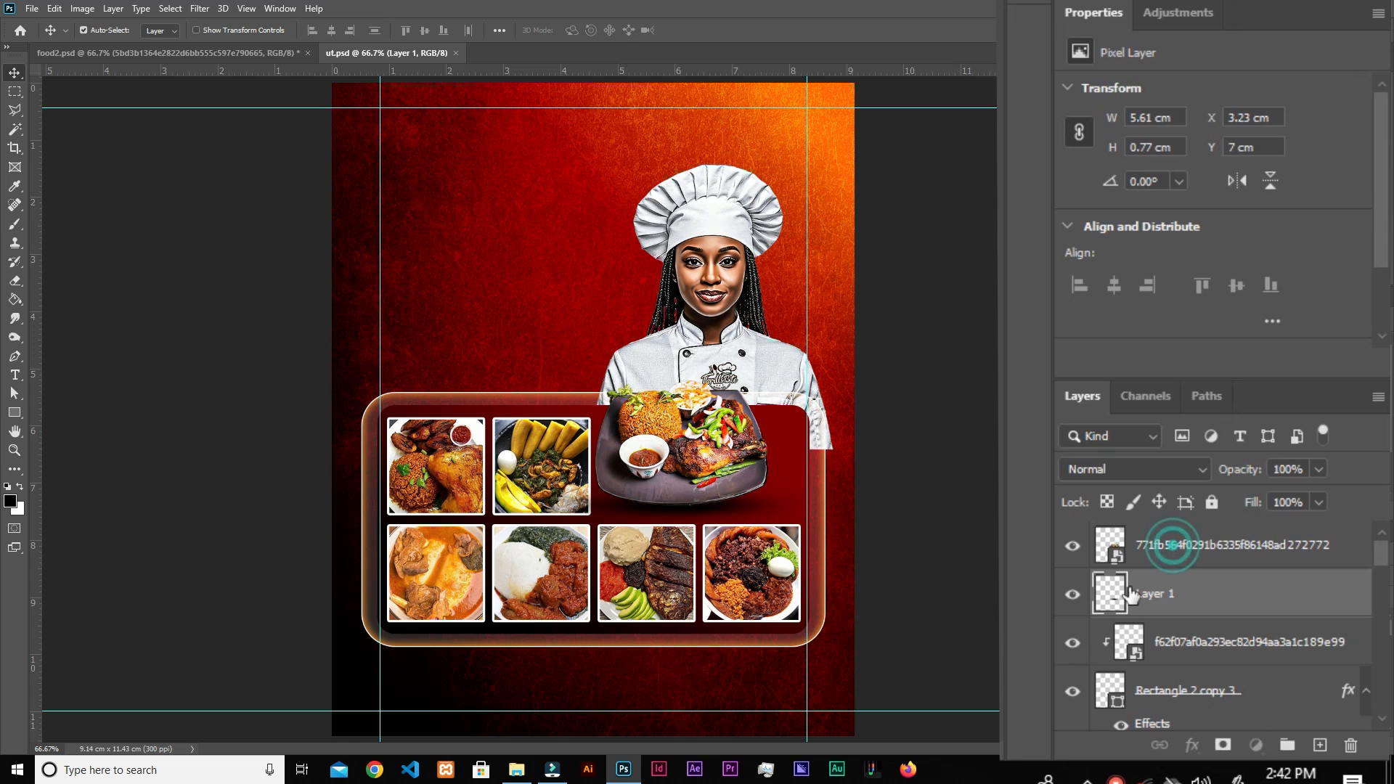
- Move the plate and its painted shadow down together so they slightly overlap the lower row of food photos
shift+click(1146, 561)
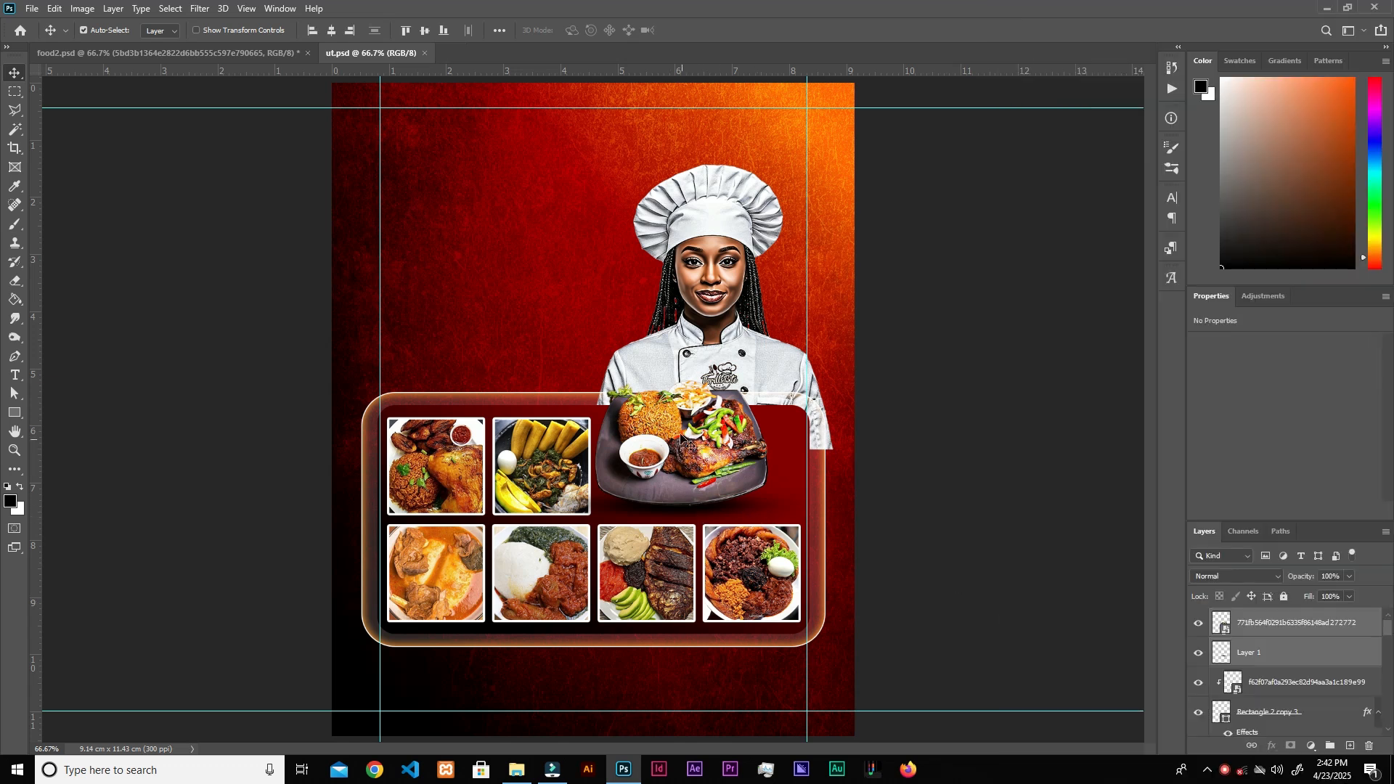
drag(683, 422, 684, 442)
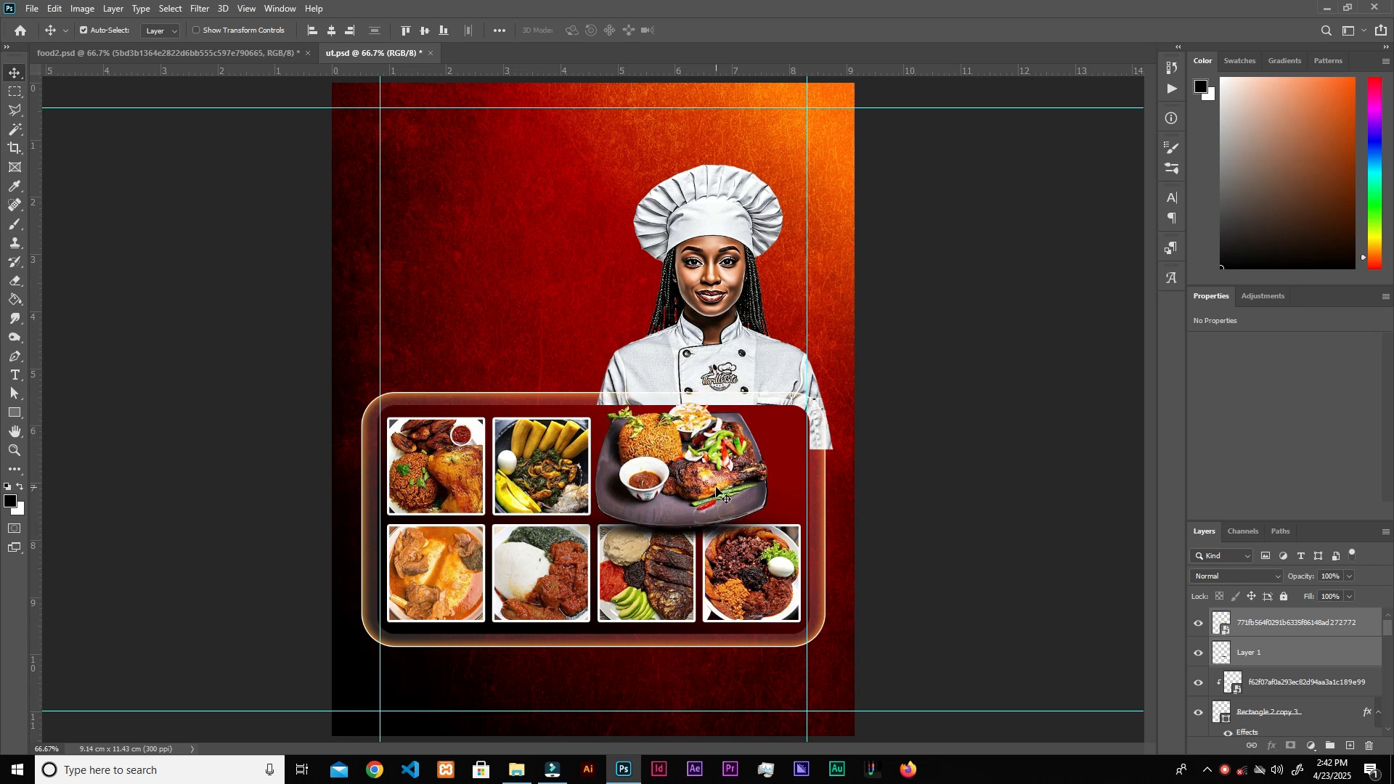
key(Up)
key(Up)
key(Up)
key(Up)
key(Up)
key(Up)
key(Up)
key(Up)
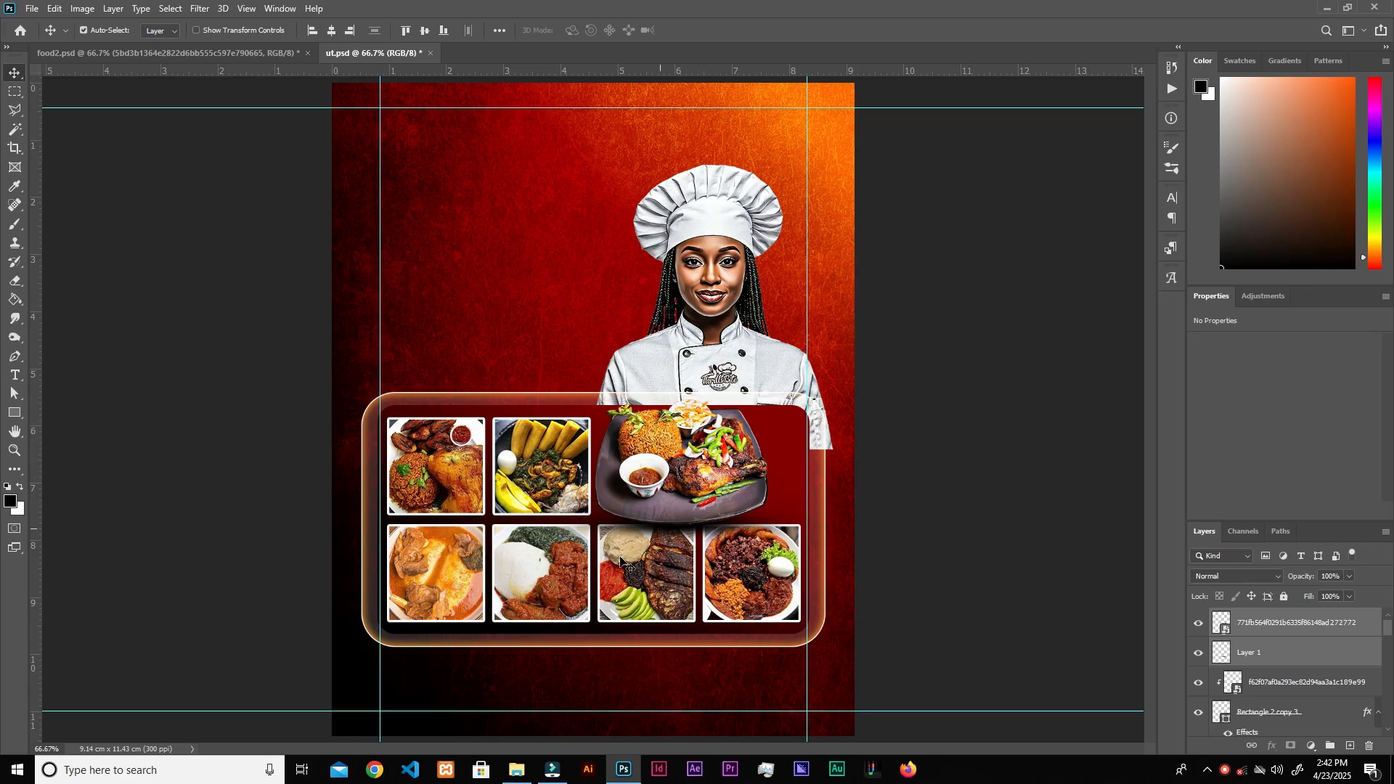
- Place the foil tray of chicken over the plate's right side, tilted clockwise and scaled to about 2.17 by 2.62 cm
click(521, 771)
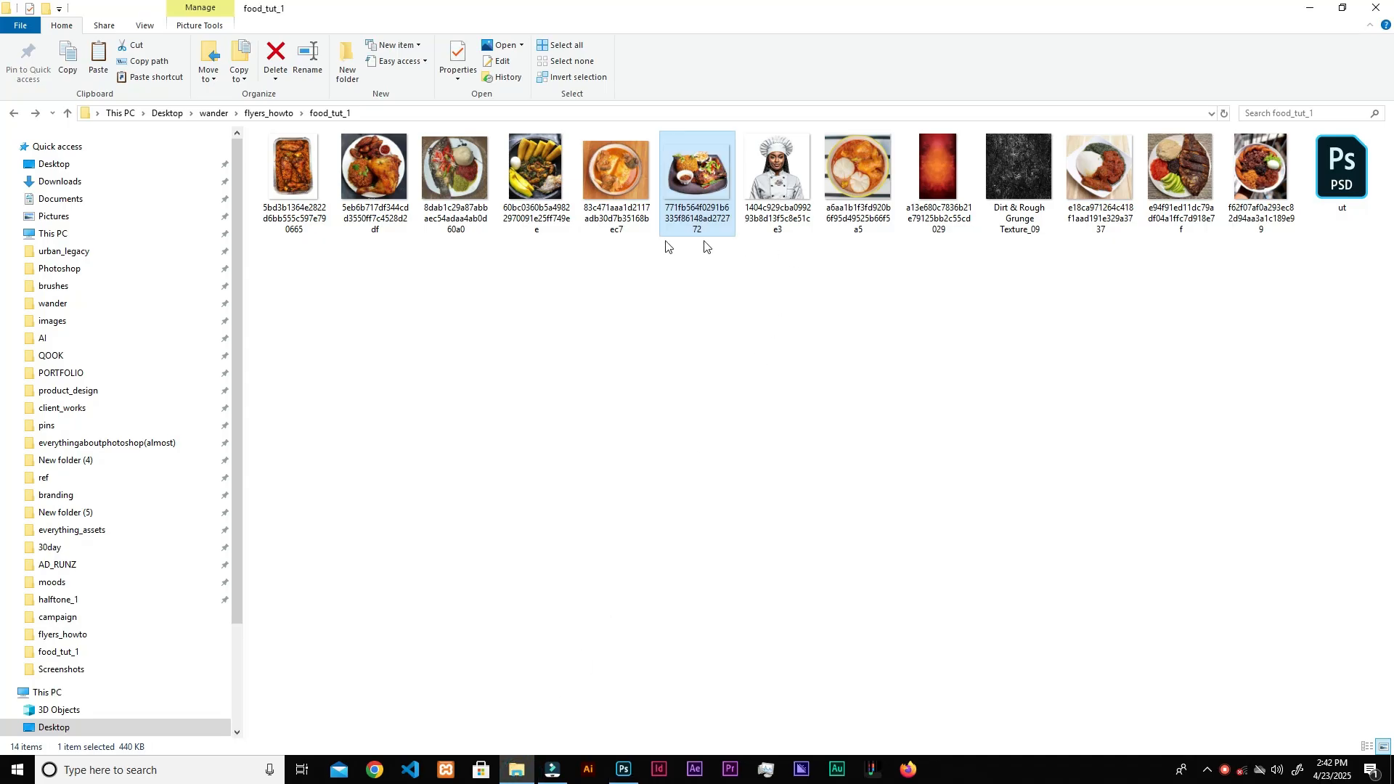
drag(317, 179, 653, 675)
drag(338, 89, 711, 396)
drag(851, 457, 874, 510)
drag(777, 596, 788, 510)
drag(602, 610, 719, 528)
drag(775, 518, 745, 516)
drag(907, 419, 902, 430)
drag(798, 567, 795, 553)
click(694, 33)
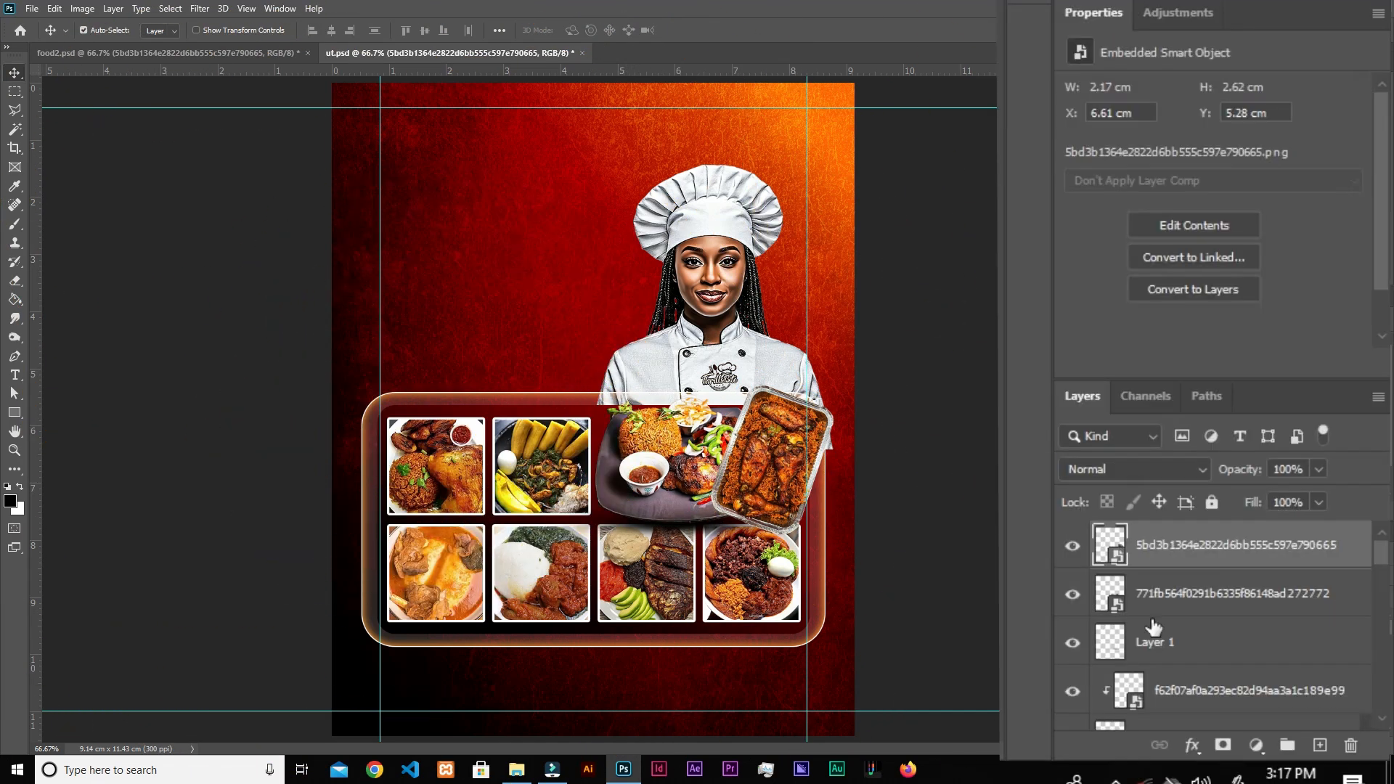
- Add a drop shadow to the foil tray with the Multiply blend mode and Use Global Light turned off
click(1191, 745)
click(1200, 512)
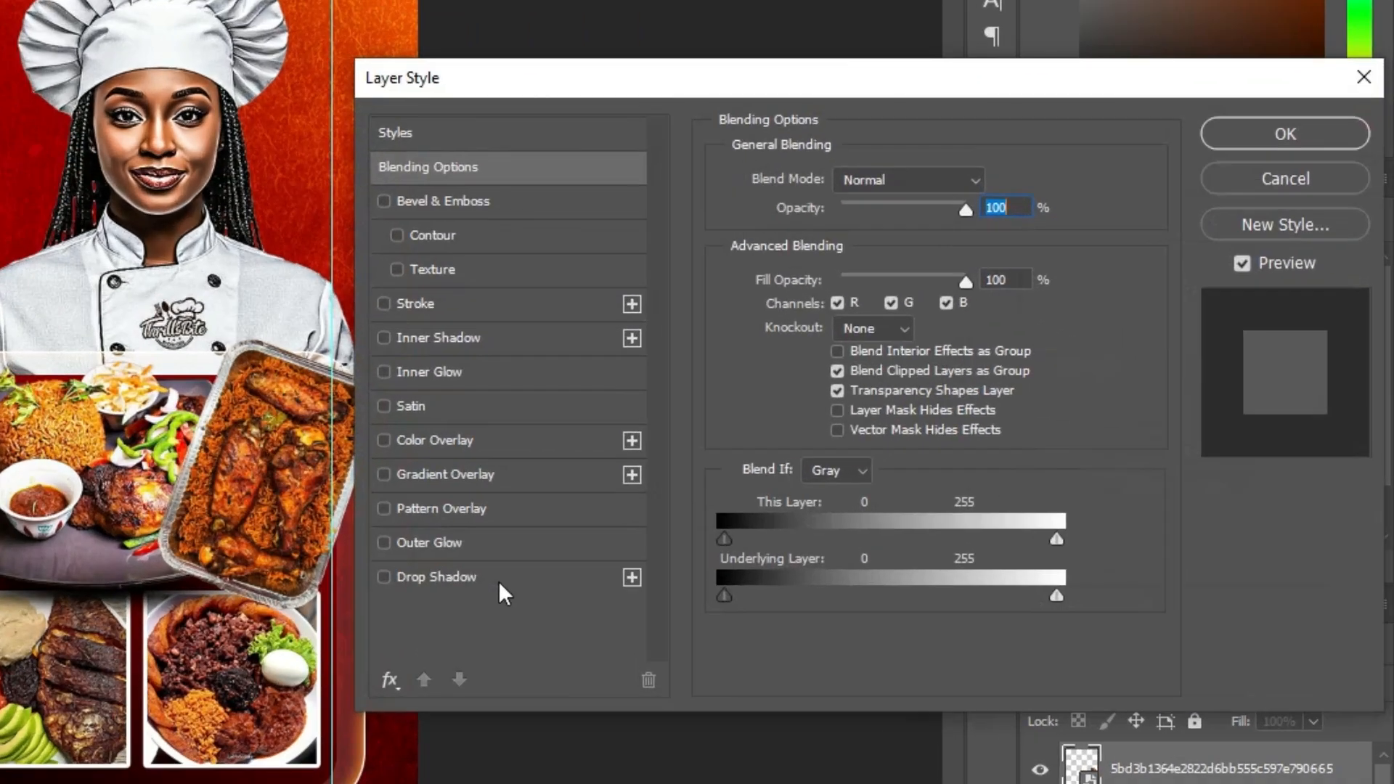
click(500, 576)
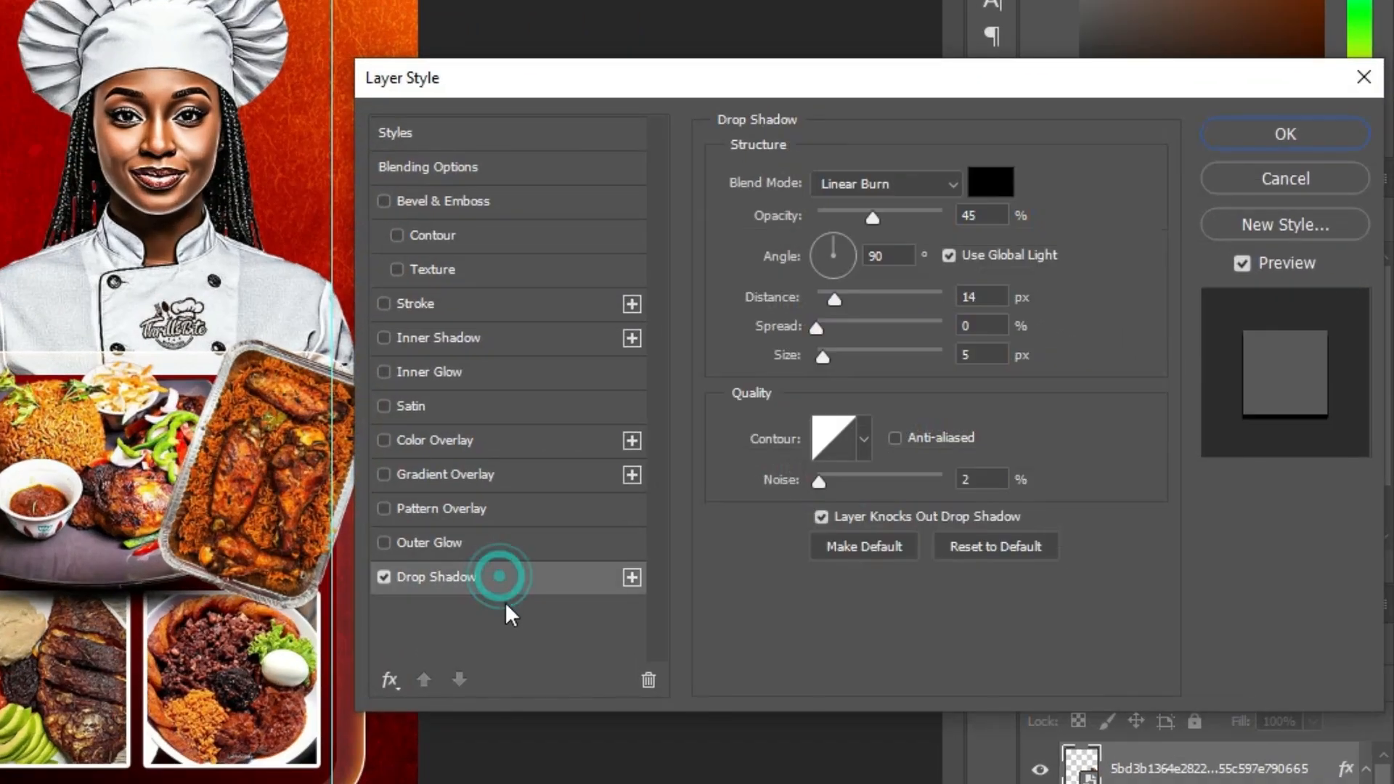
click(907, 183)
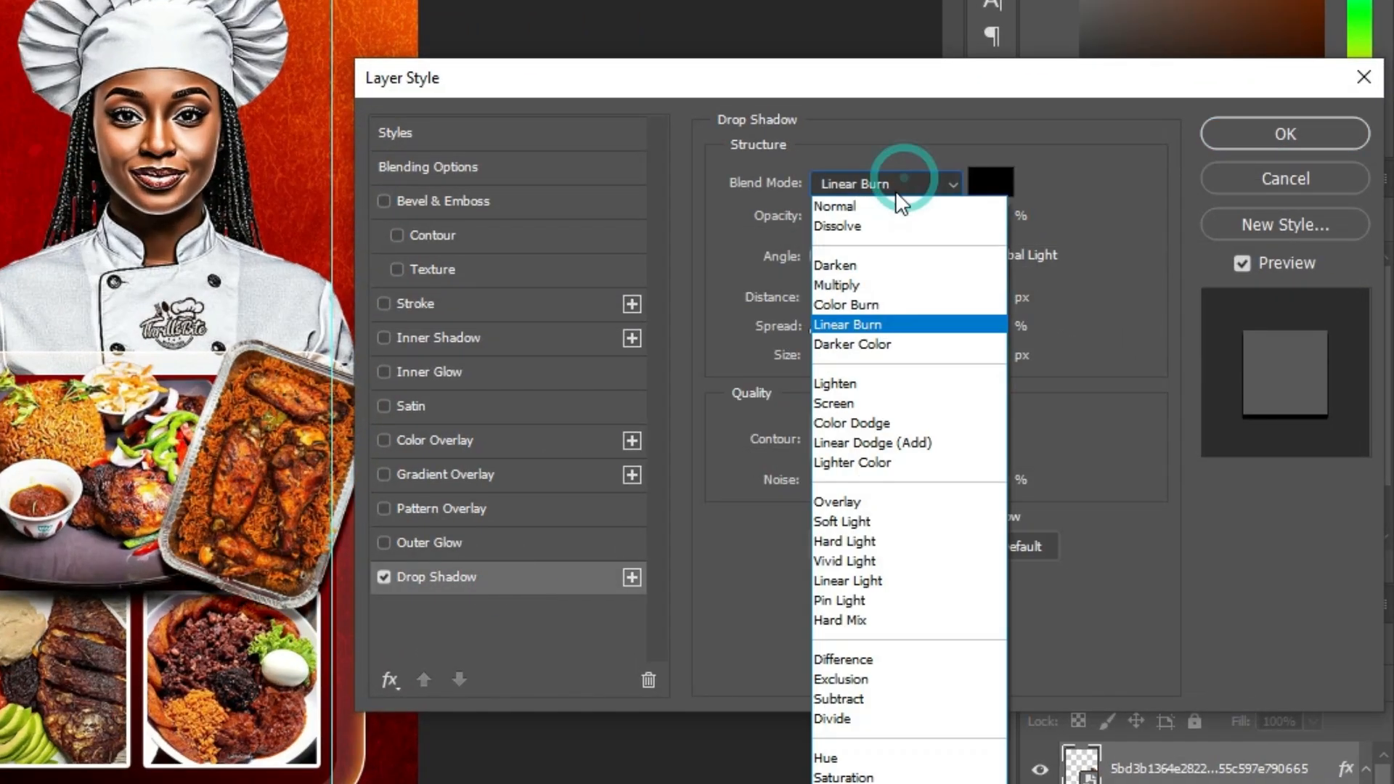
click(837, 285)
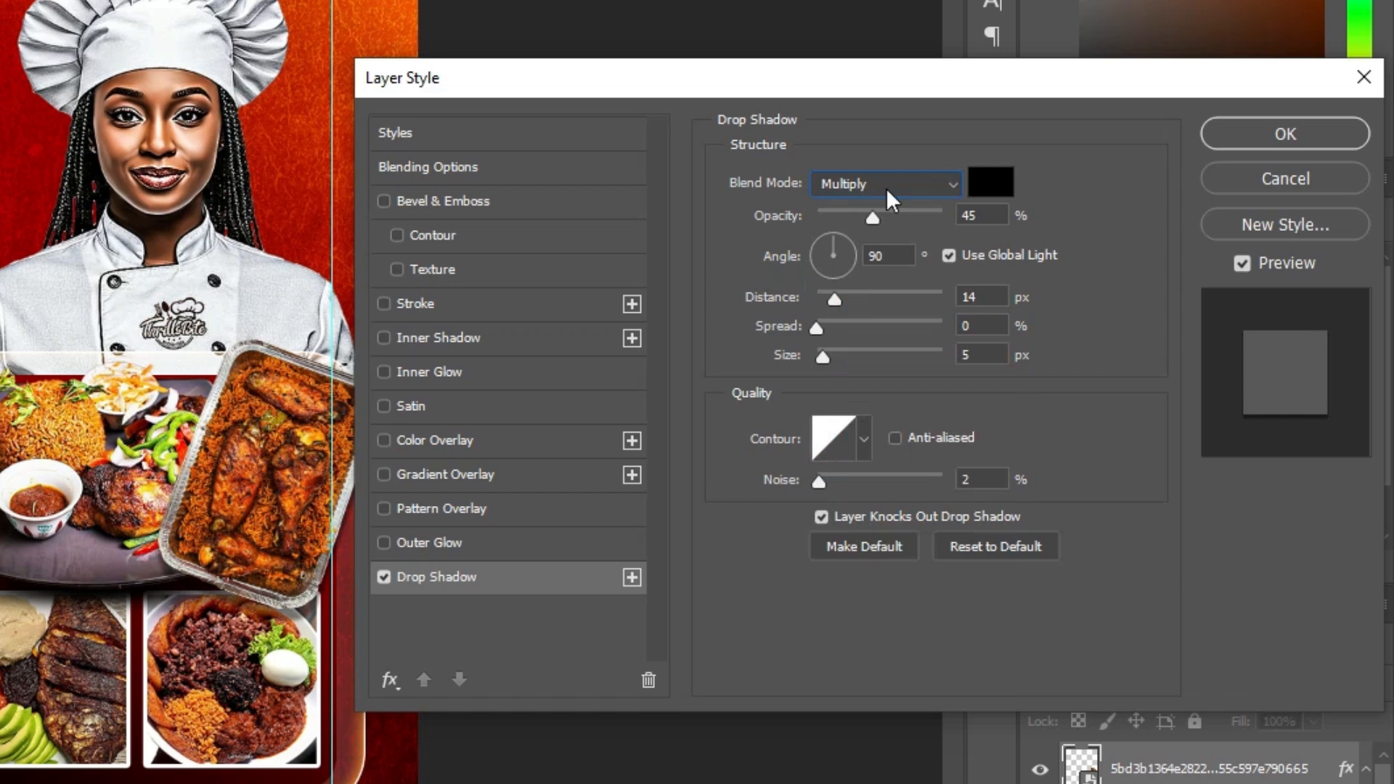
click(949, 256)
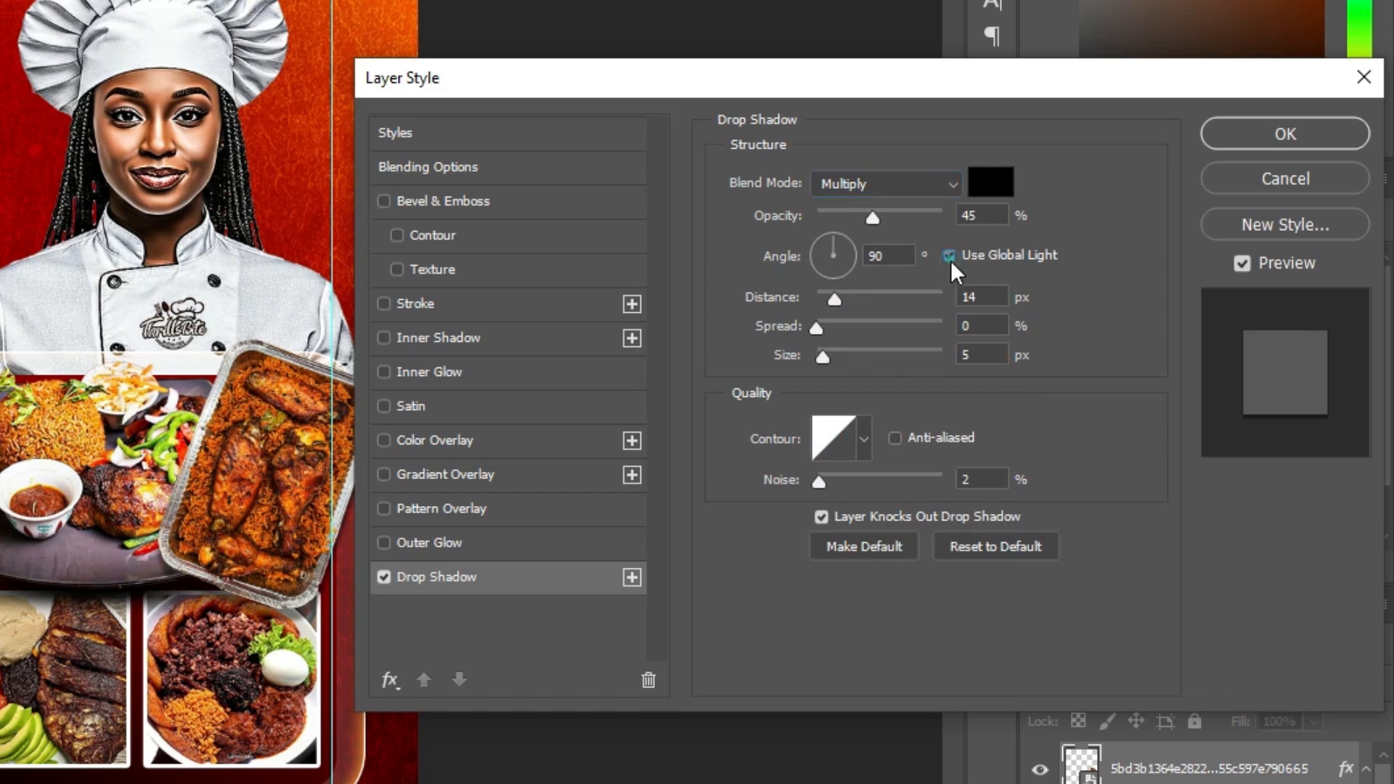
- Set the tray's drop shadow to a 132° angle, 20 px distance, 9 px size and 30% opacity, and apply it
click(898, 261)
double_click(882, 256)
text(132)
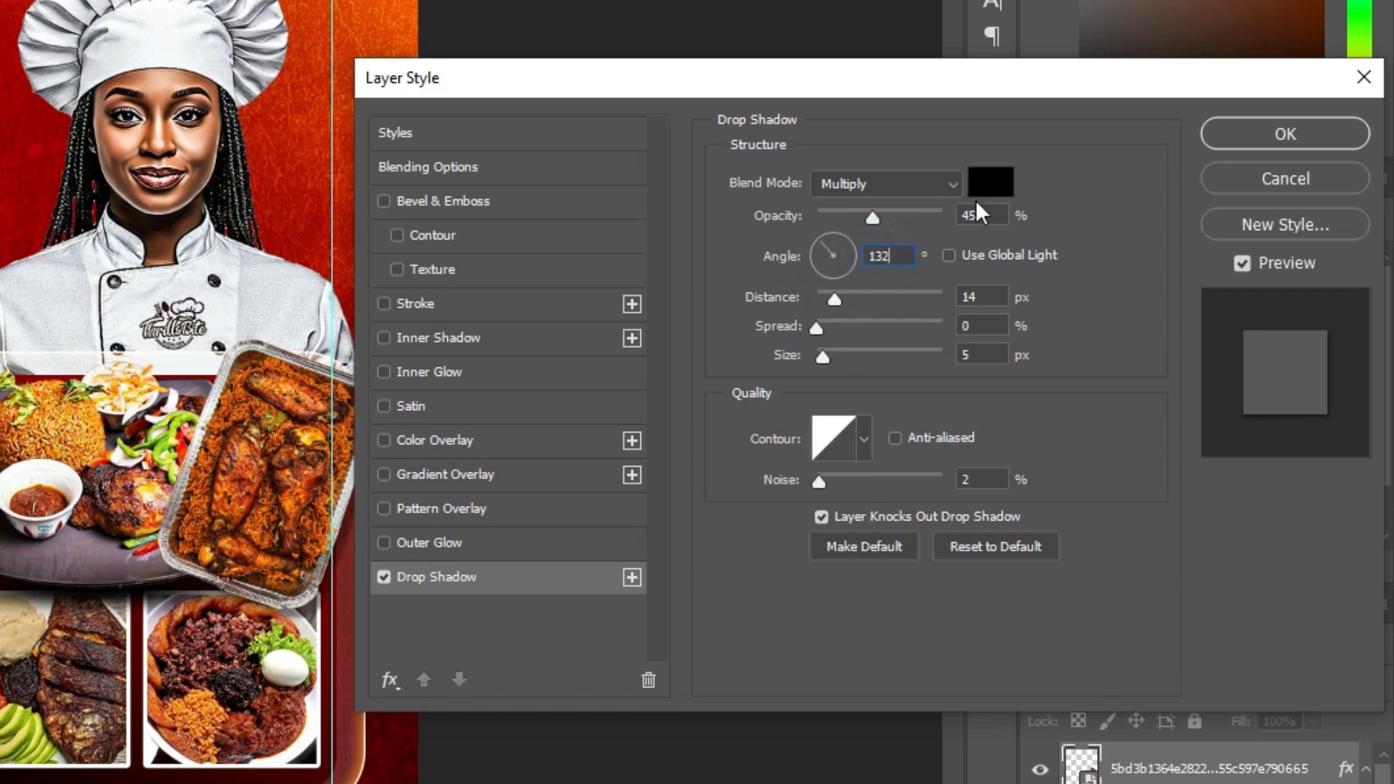
double_click(982, 297)
text(20)
key(Tab)
key(Tab)
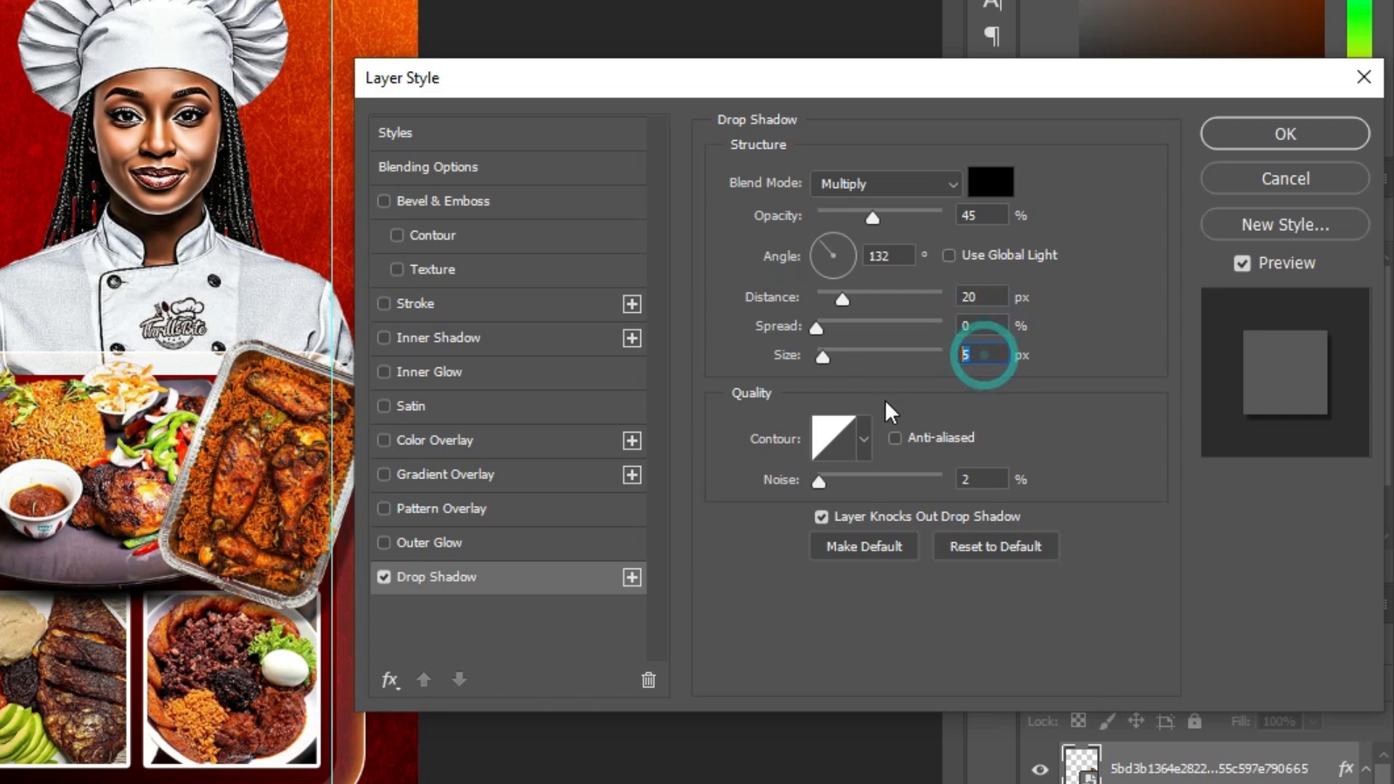
text(9)
double_click(983, 215)
text(30)
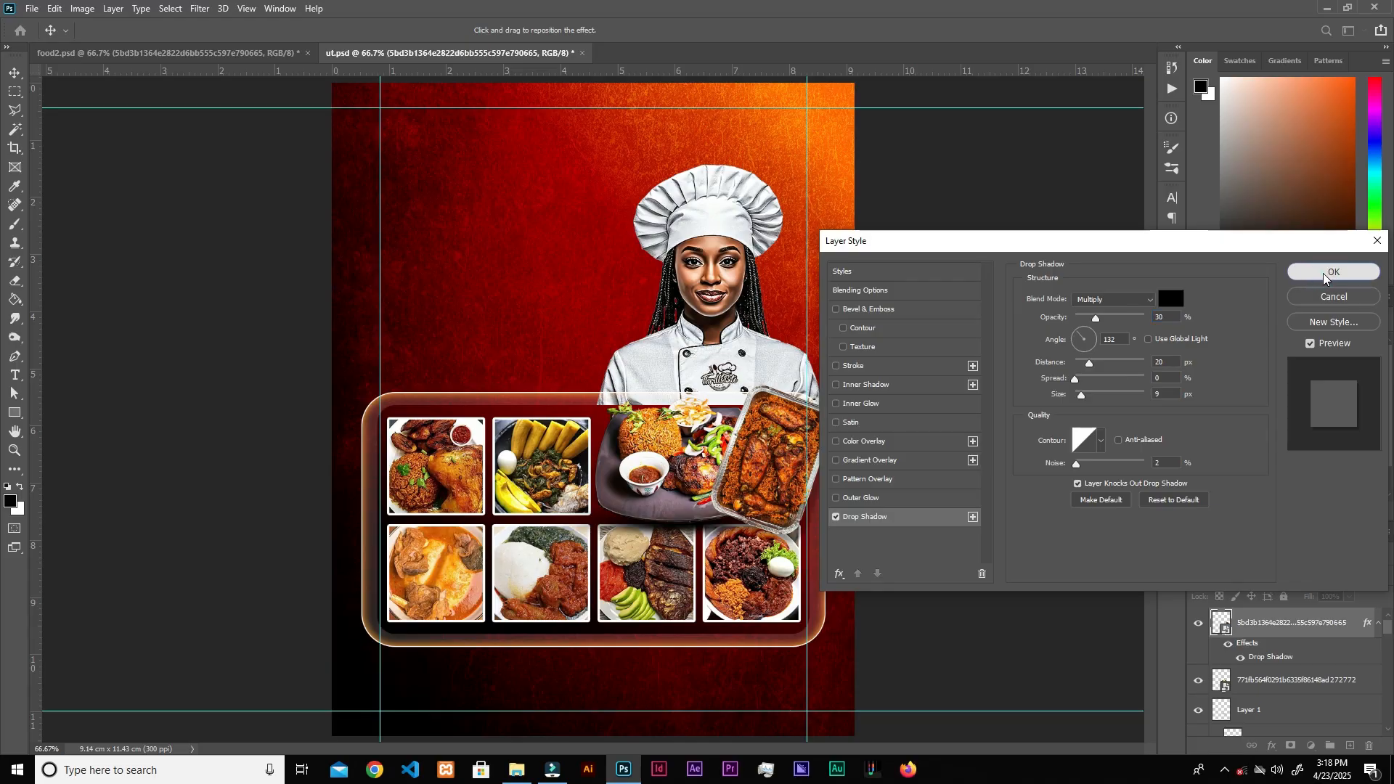
click(1280, 135)
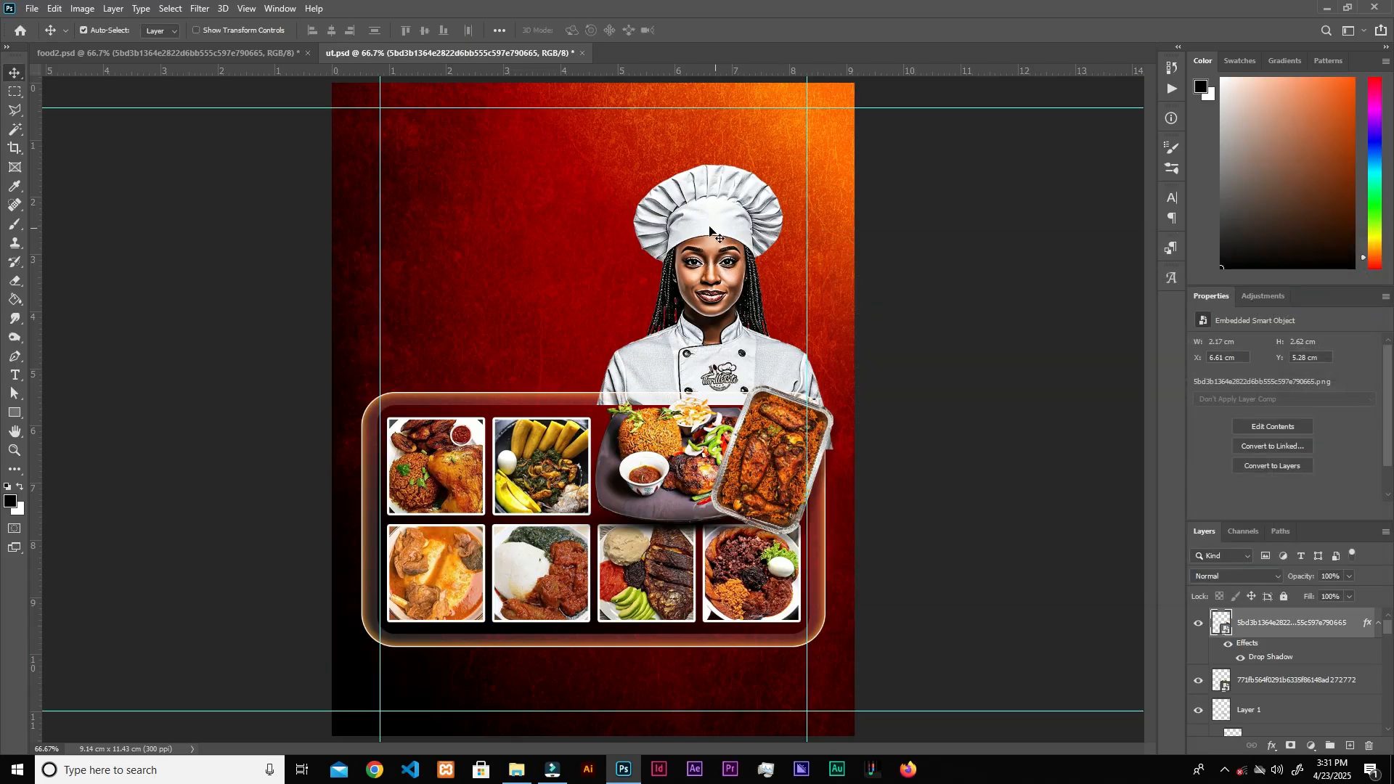
- Add a layer mask to the chef image and set up a black Soft Round brush at 150 px
click(714, 231)
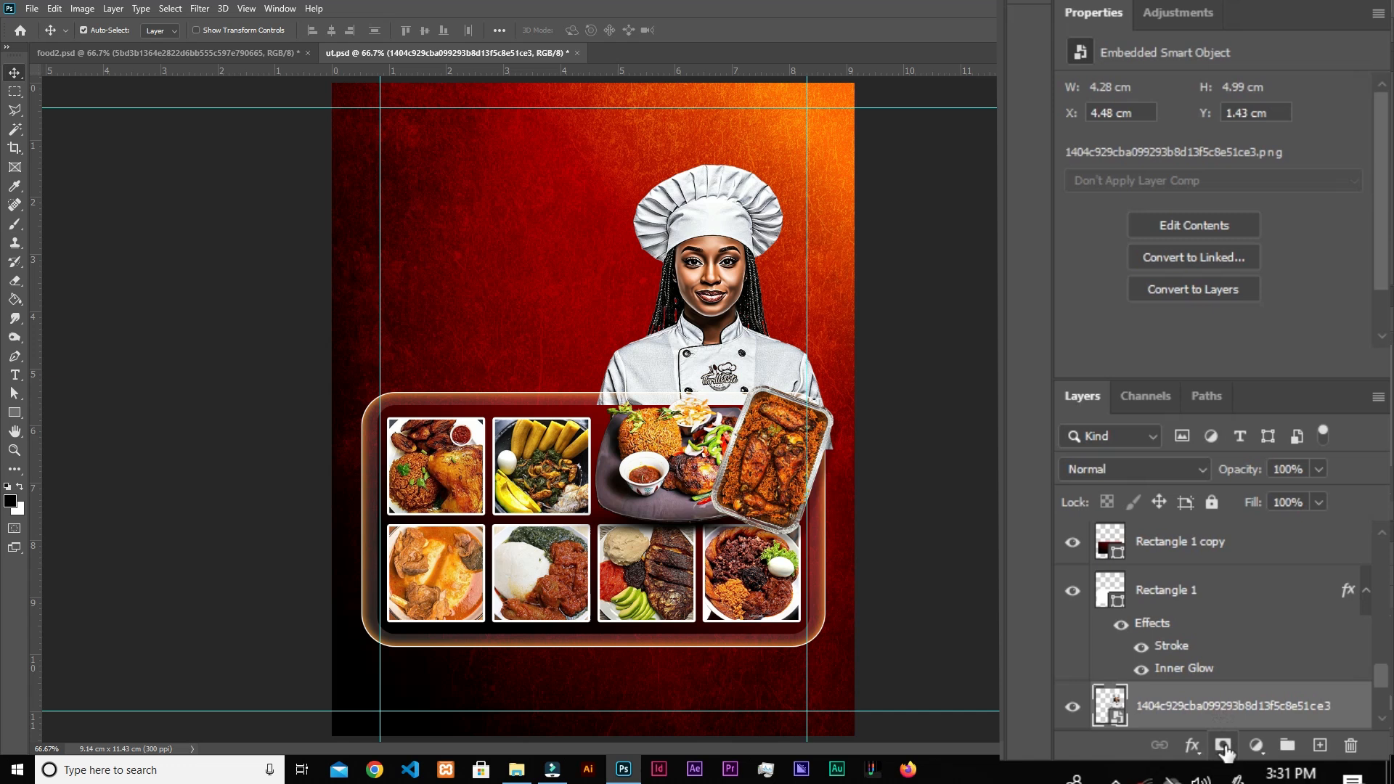
click(1222, 748)
key(b)
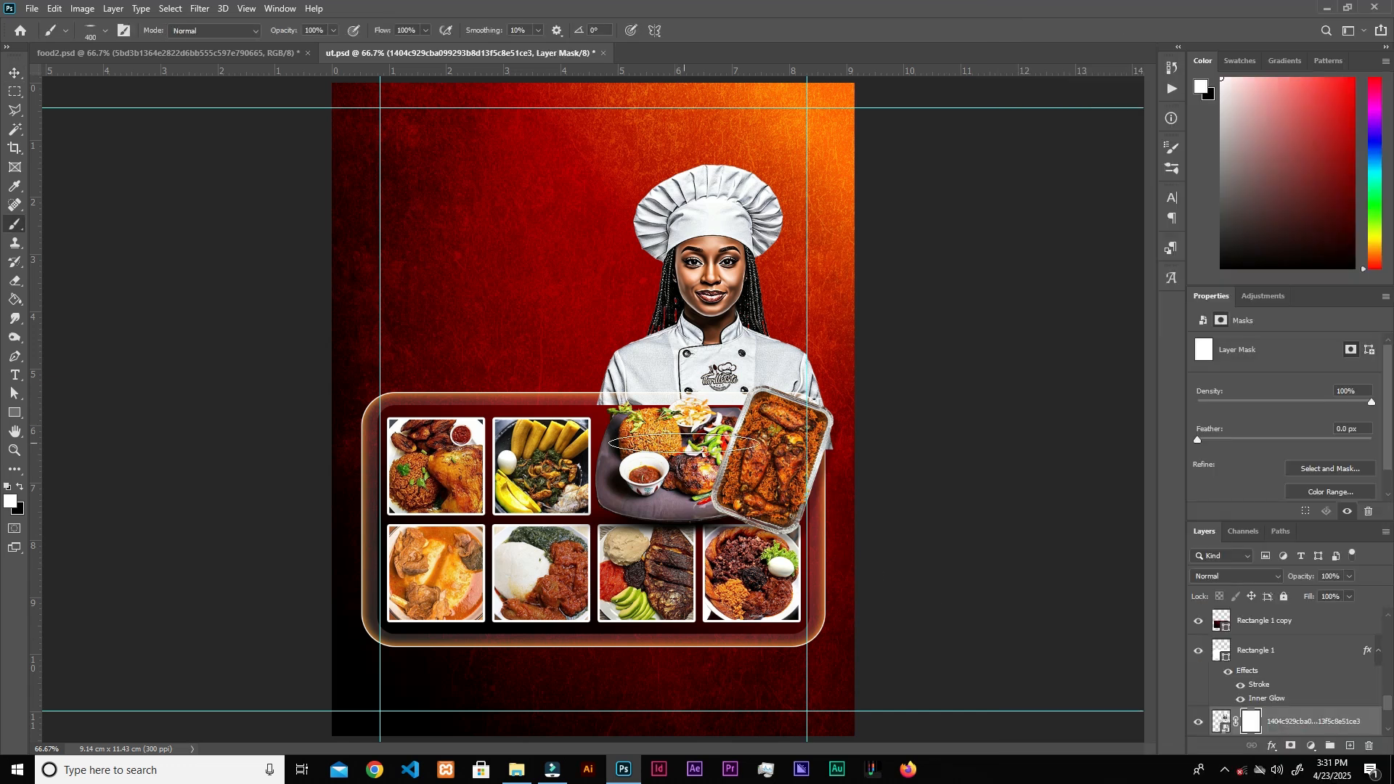
right_click(696, 434)
click(752, 530)
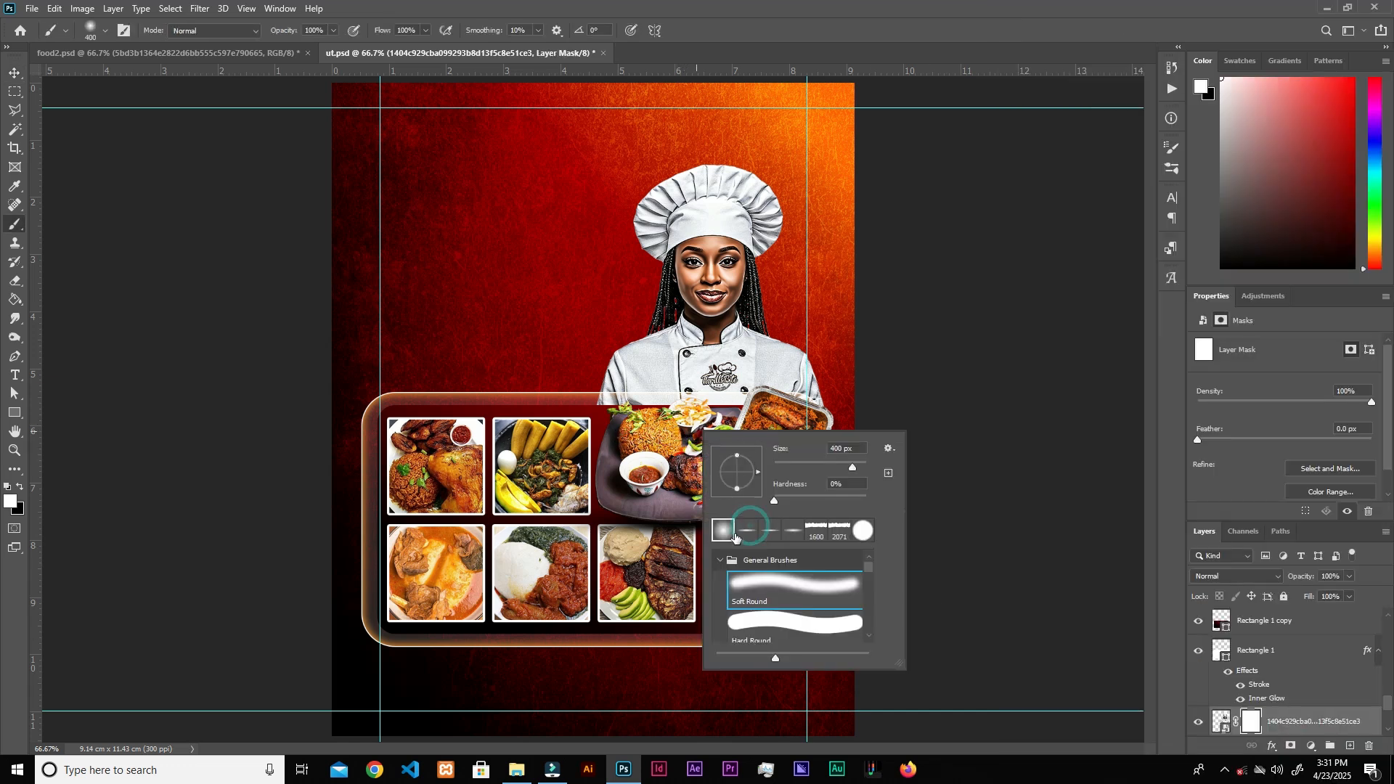
double_click(720, 533)
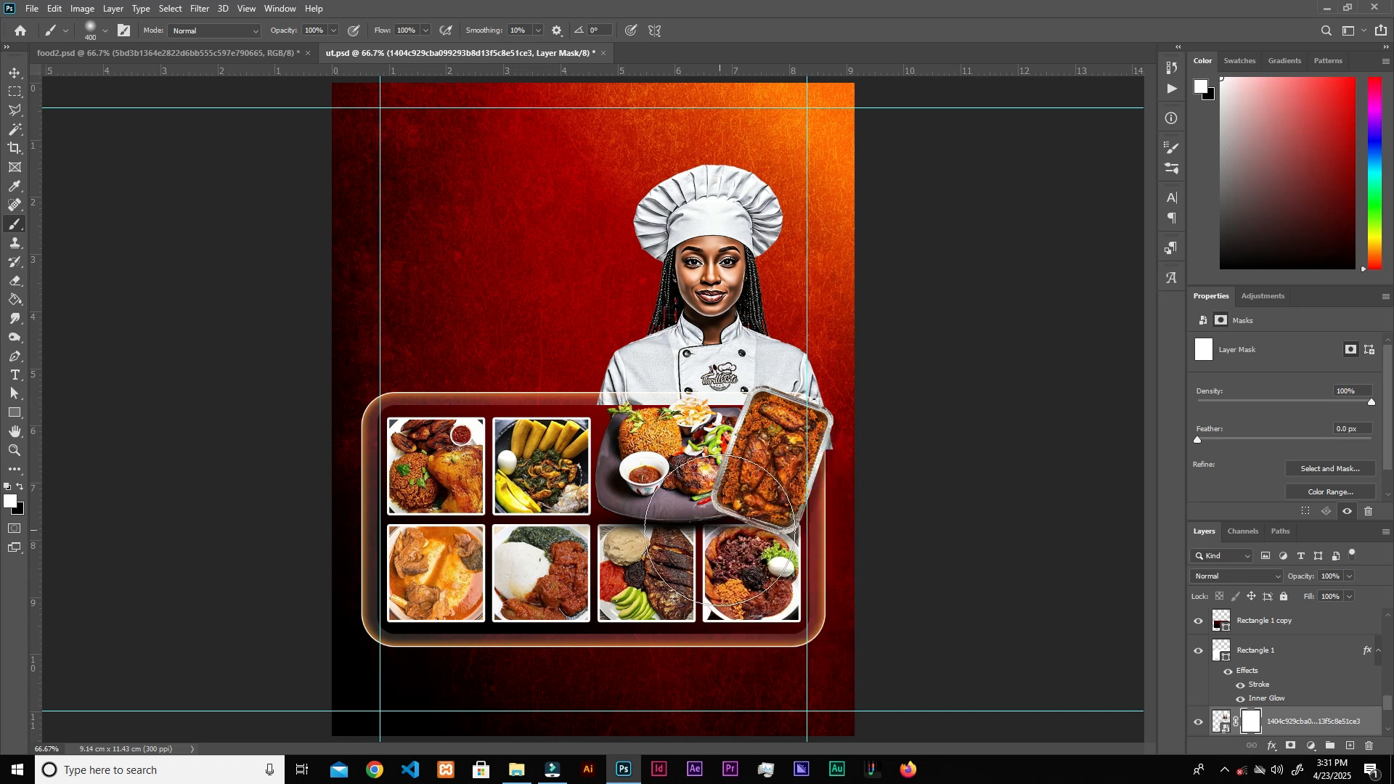
key(bracketleft)
key(bracketleft)
key(bracketleft)
key(bracketleft)
key(bracketleft)
key(x)
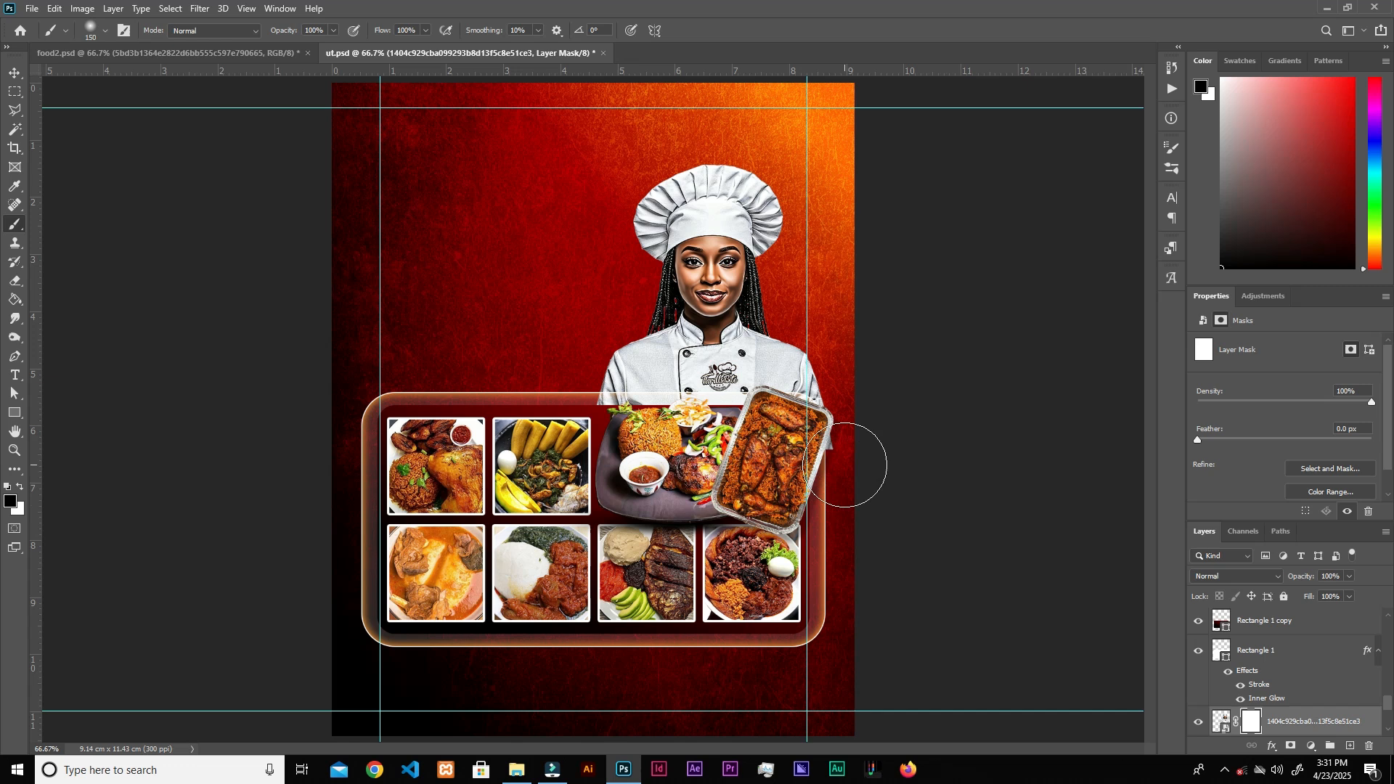
- Paint on the chef's mask to hide the part of the sleeve that sticks out past the foil tray's right edge
key(ctrl+plus)
scroll(959, 552, right, 2)
drag(950, 541, 825, 489)
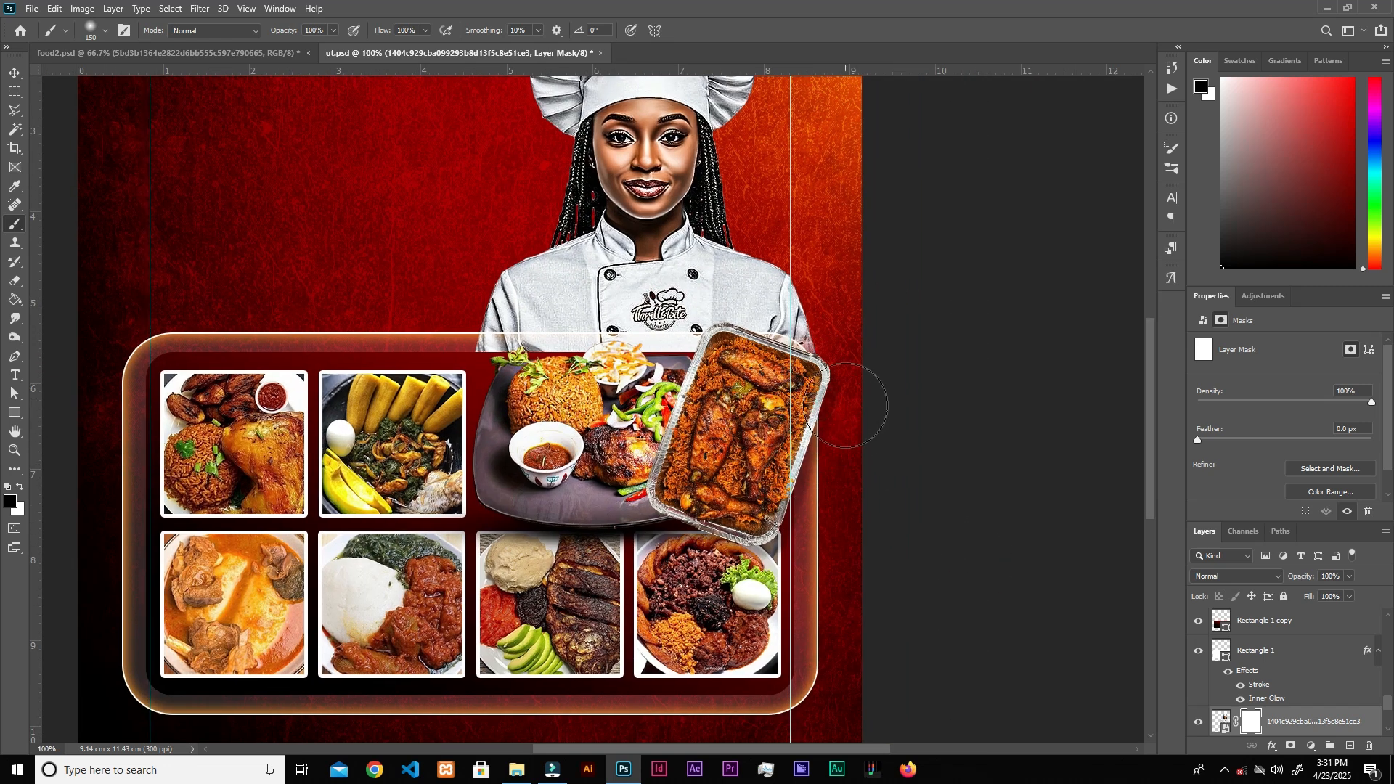
drag(806, 297, 711, 291)
key(ctrl+z)
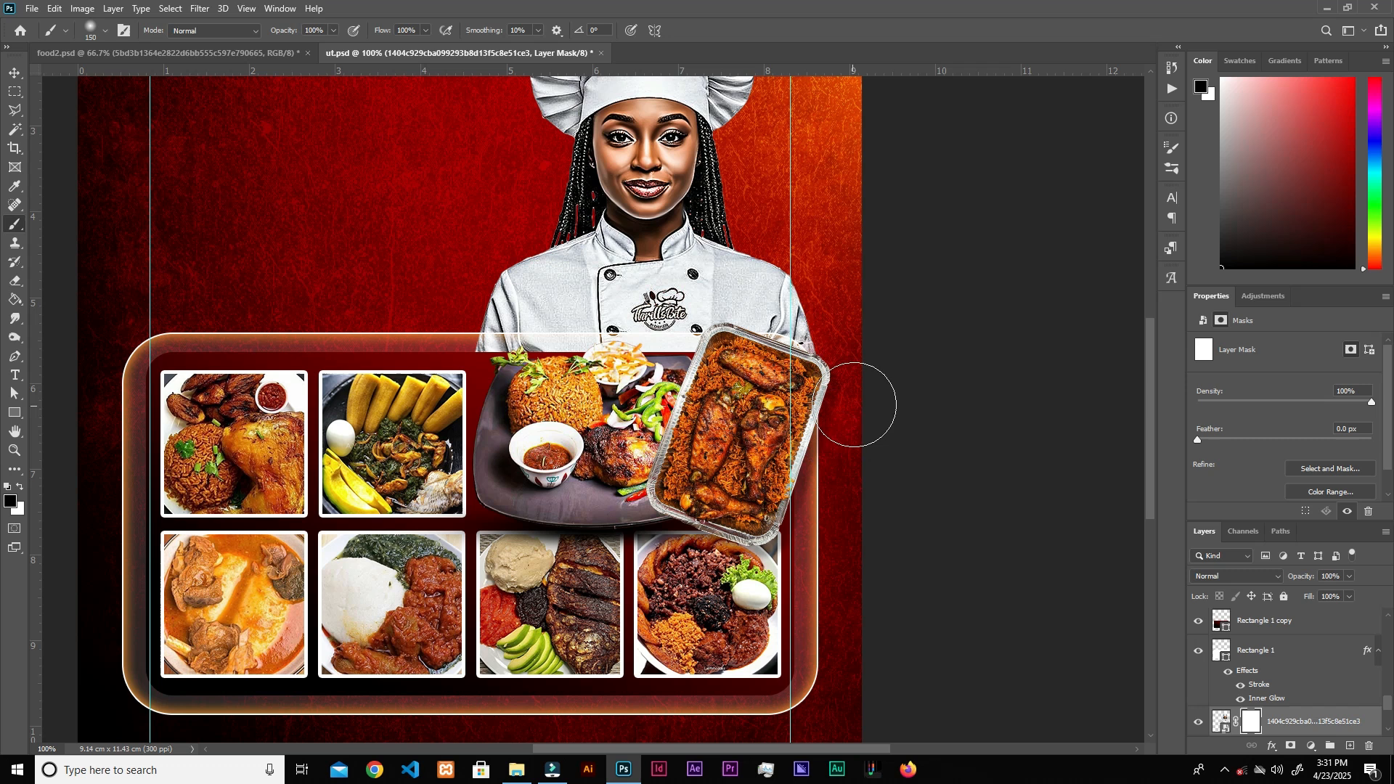
key(v)
key(ctrl+minus)
key(ctrl+minus)
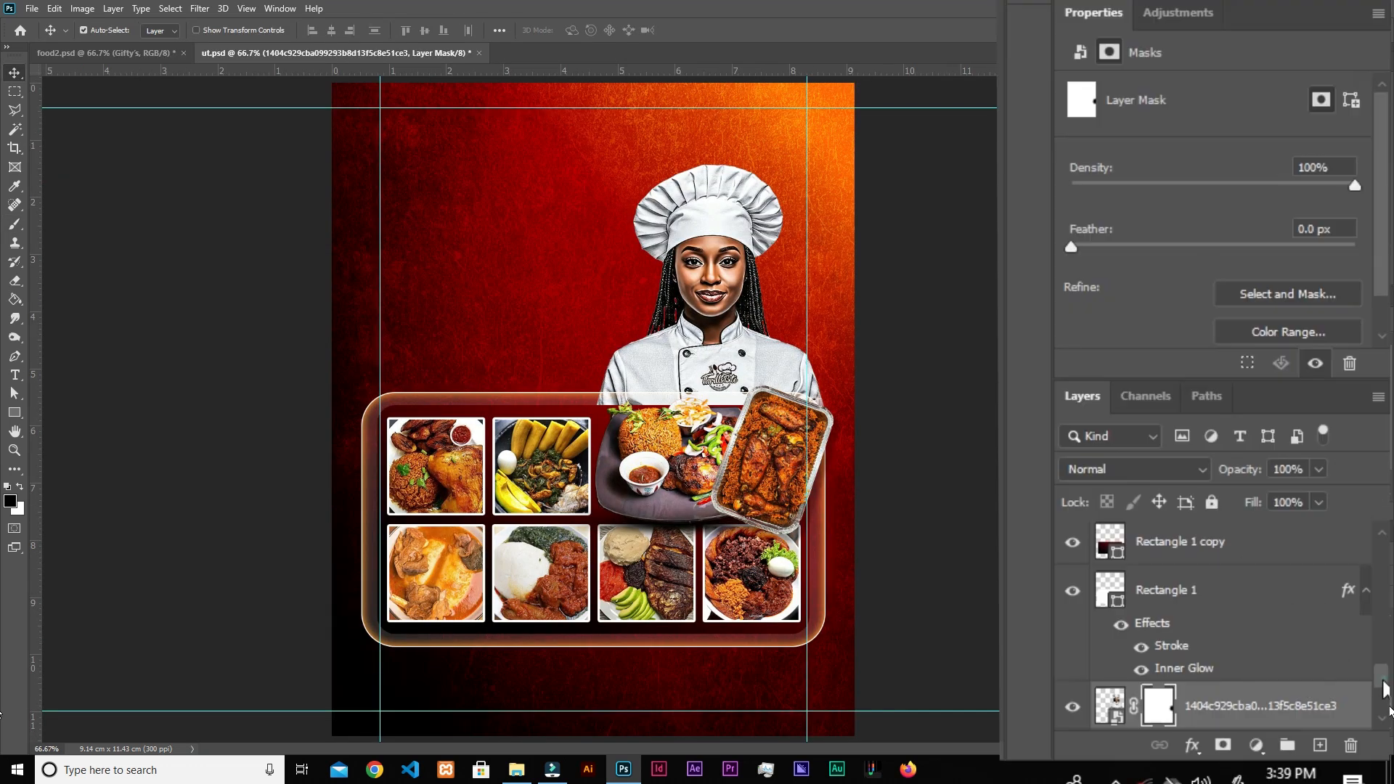
- Add the title text "Gifty's" above the foil tray layer, near the top of the flyer
scroll(1365, 624, up, 5)
click(1191, 581)
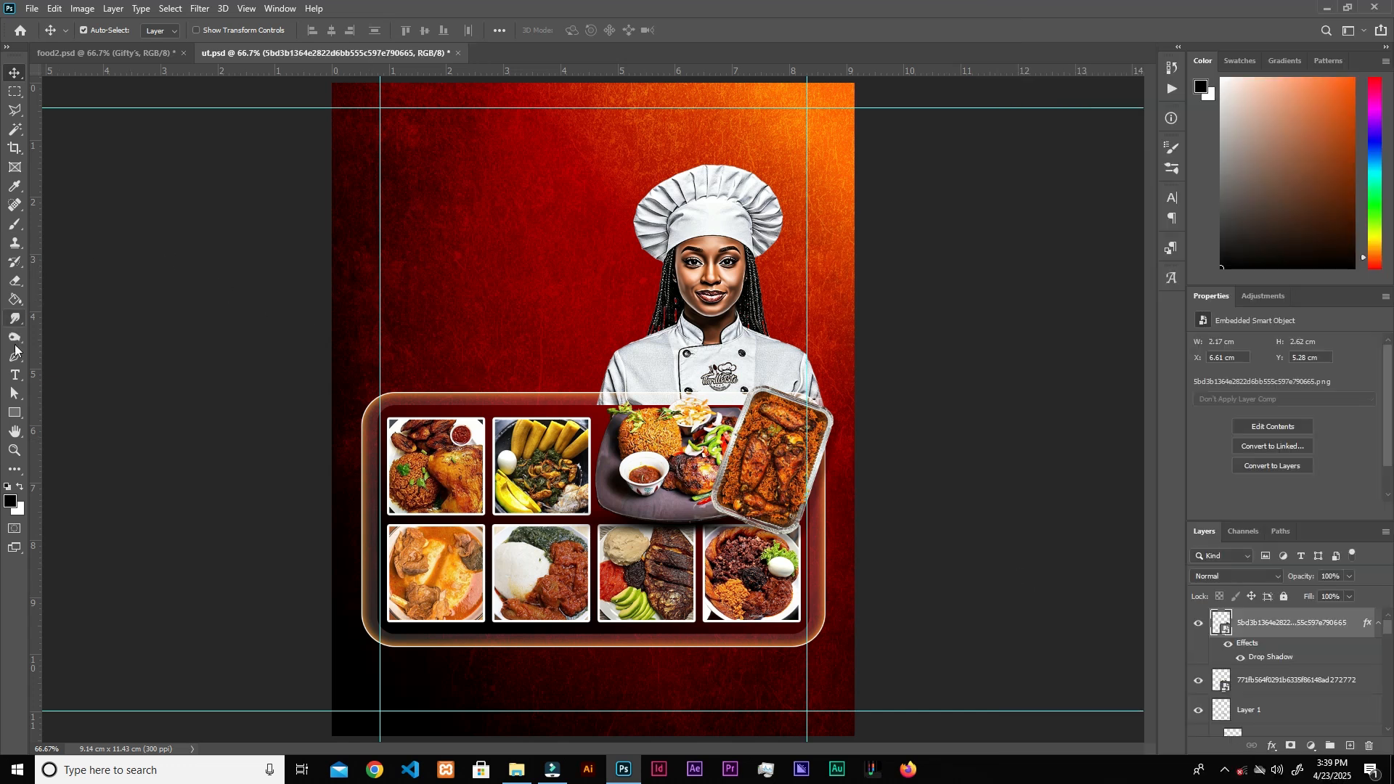
click(15, 375)
click(417, 161)
text(Gifty's)
key(ctrl+Return)
key(v)
- Set the Gifty's title to 44 pt and move it into the flyer's upper-left corner against the margin guides
click(279, 8)
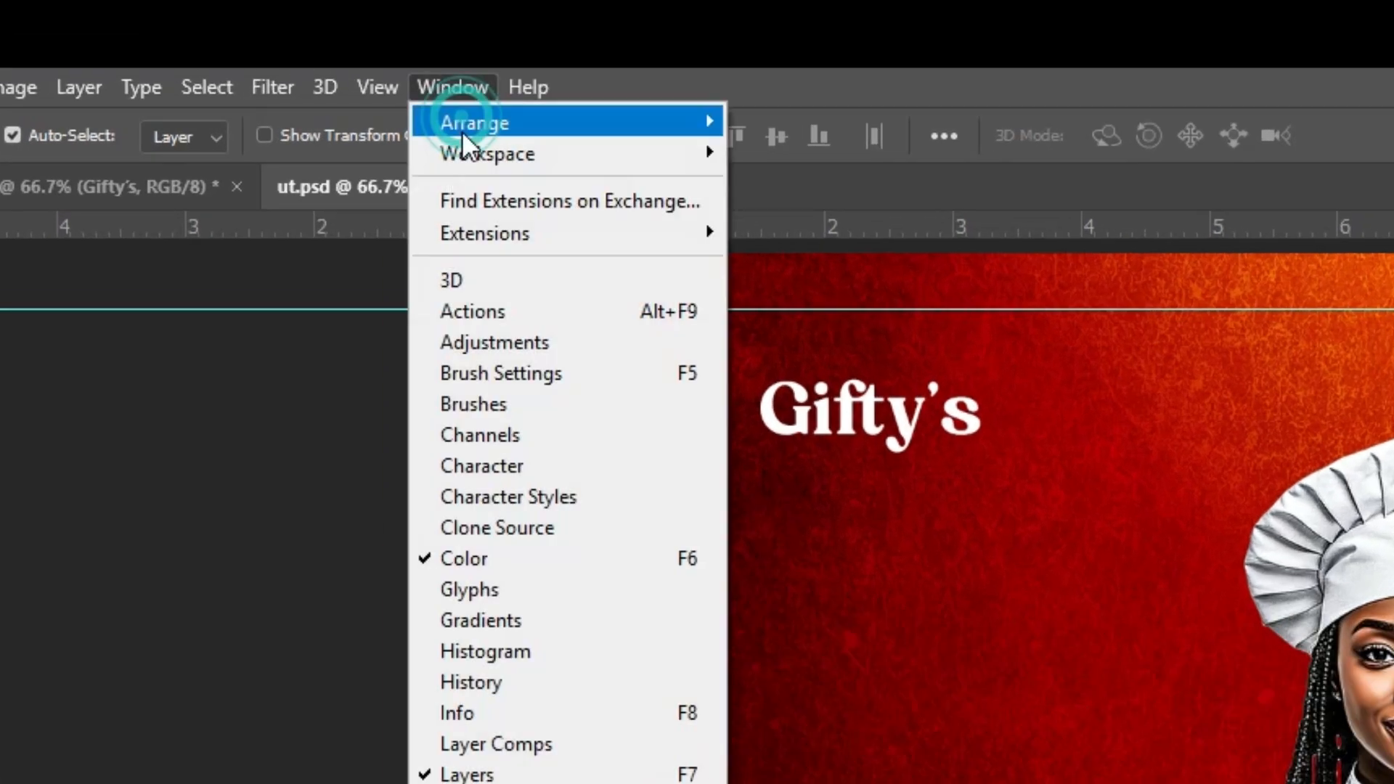
click(499, 471)
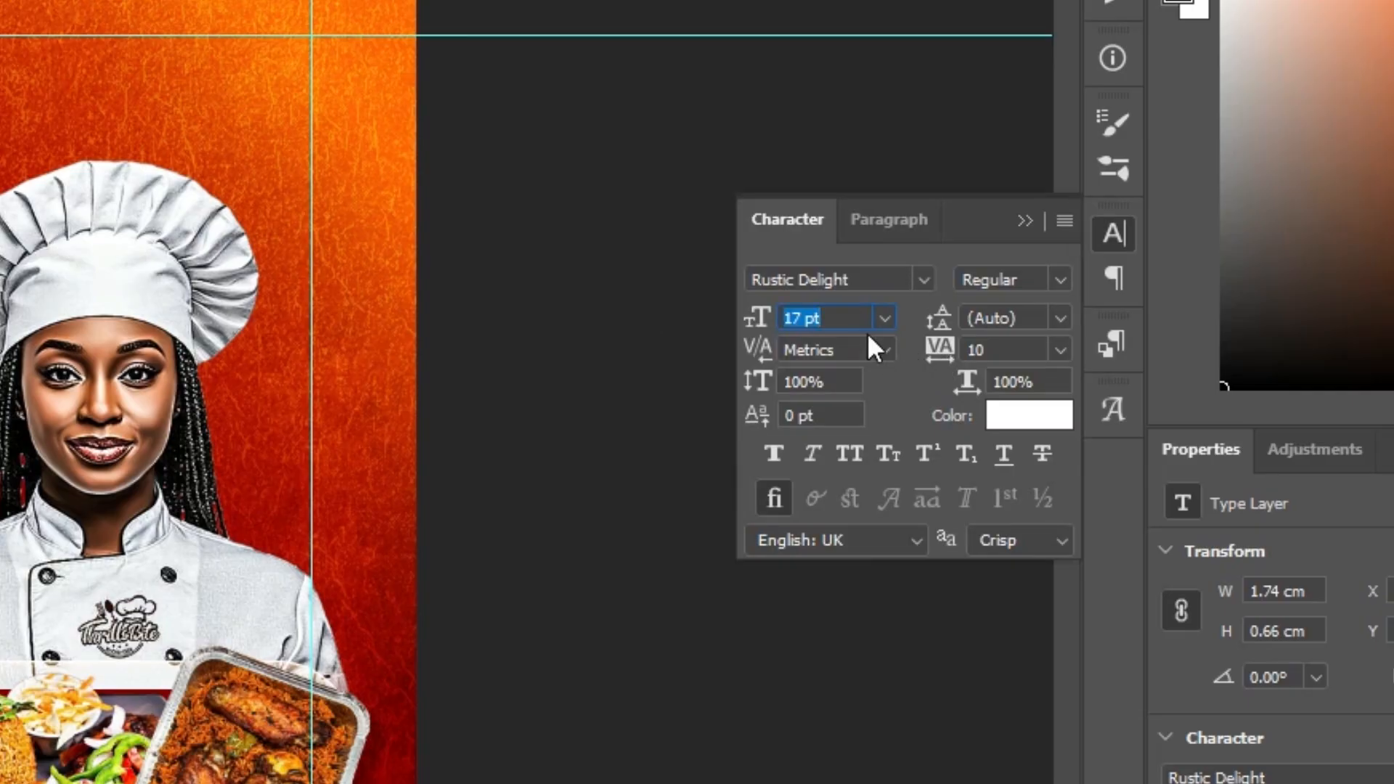
text(44)
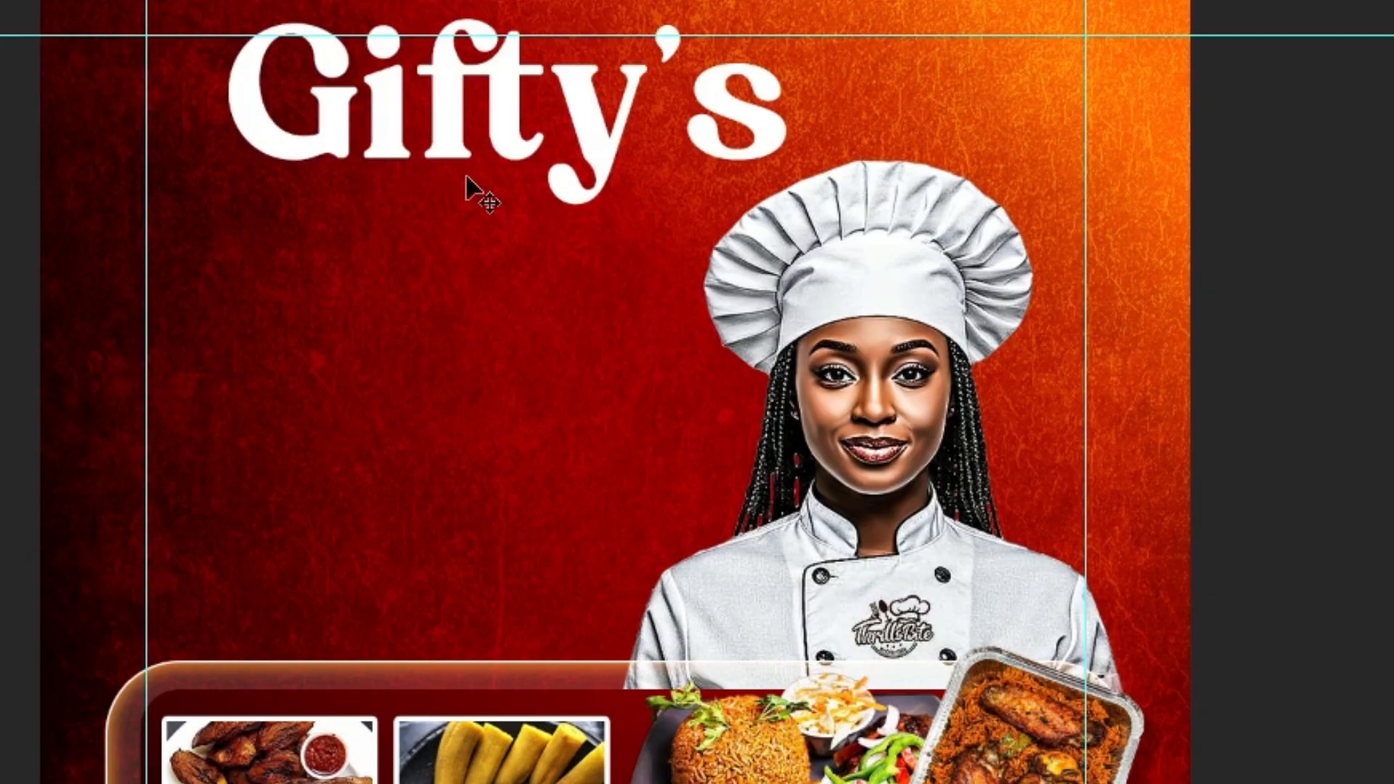
drag(604, 138, 525, 168)
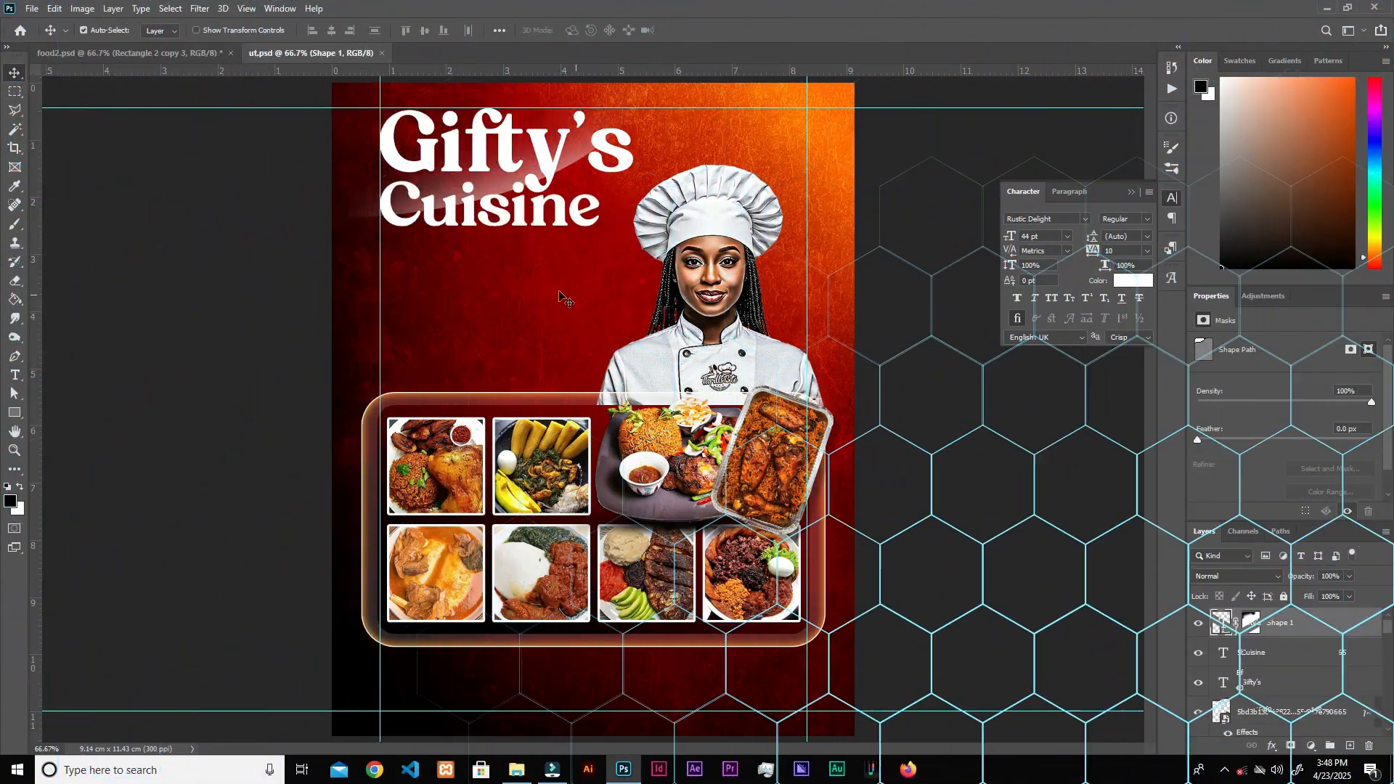
- On a new layer, draw a rectangle about 221 by 60 px below the word Cuisine, starting at the flyer's left guide
drag(573, 168, 575, 182)
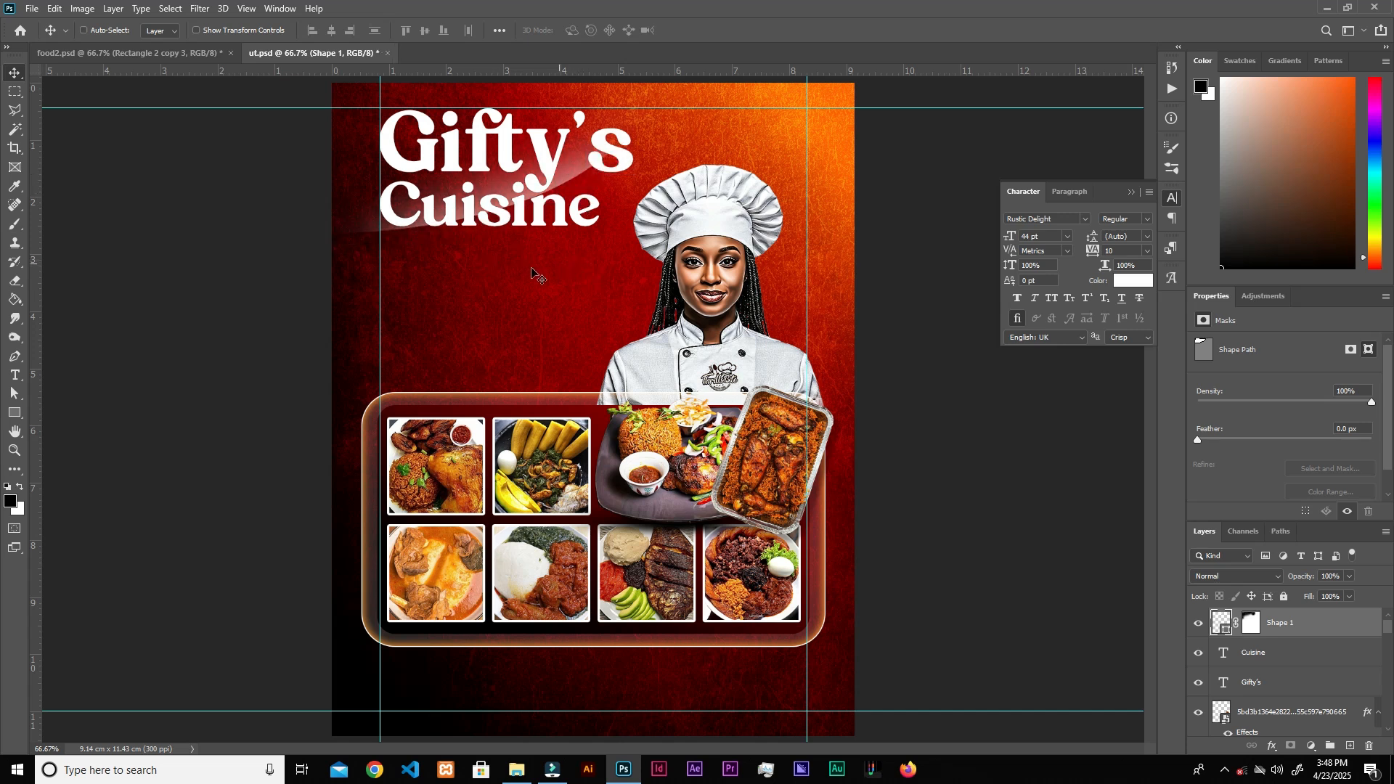
key(ctrl+z)
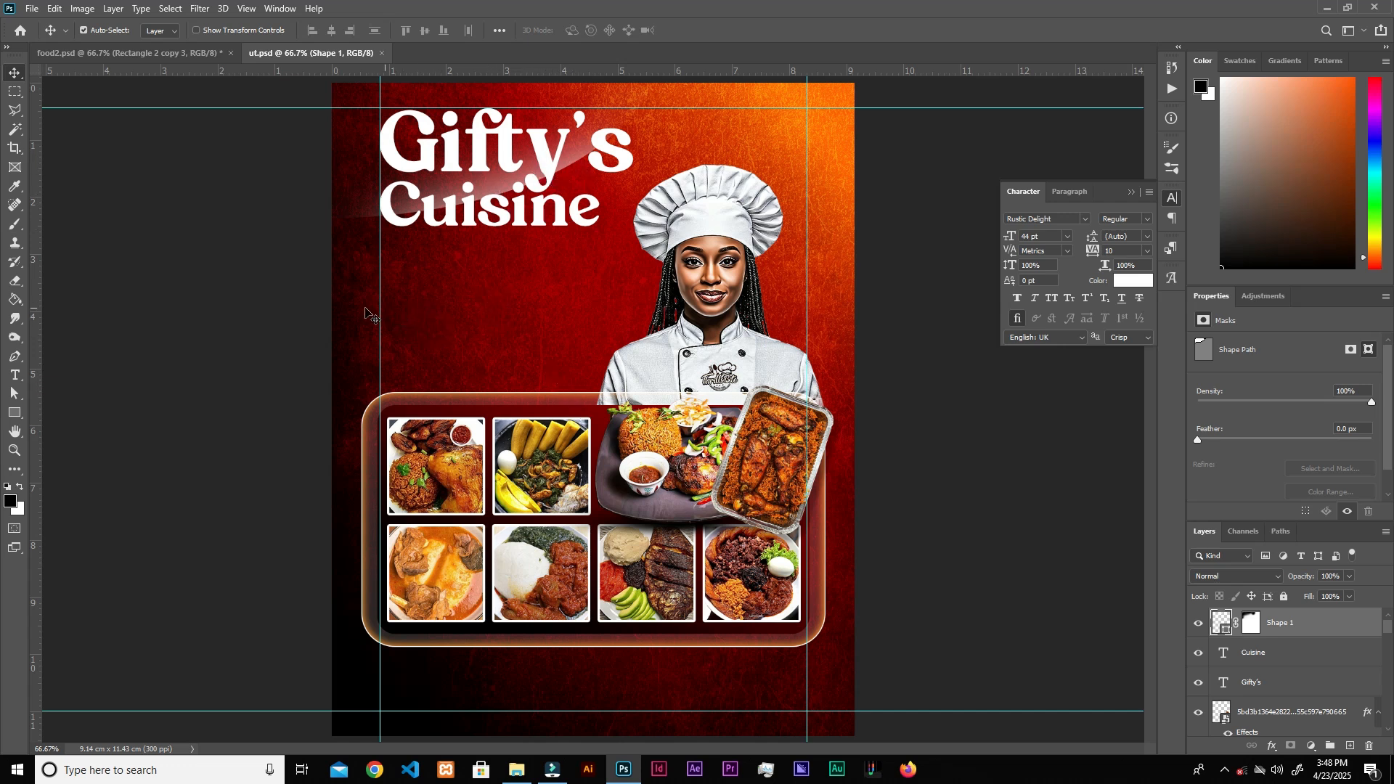
click(15, 412)
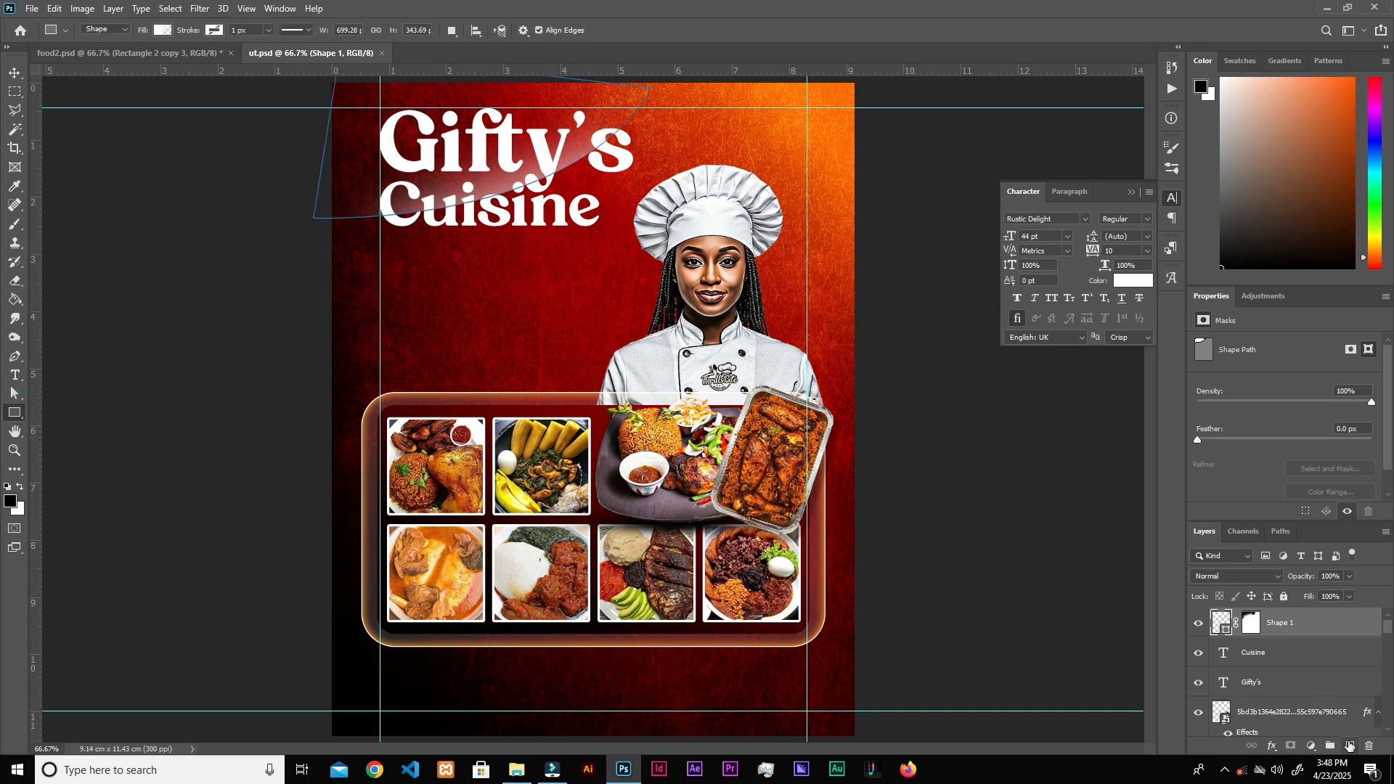
click(1349, 746)
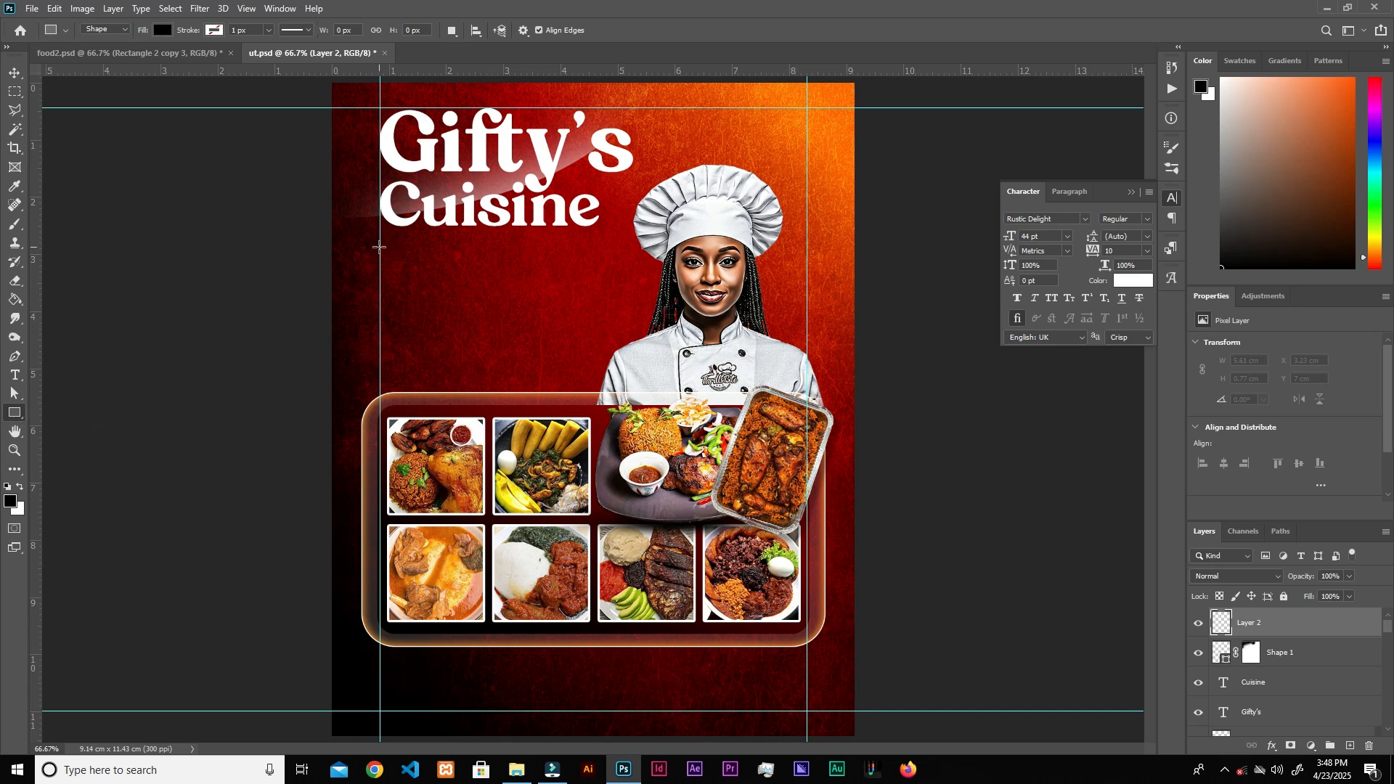
drag(379, 245, 486, 274)
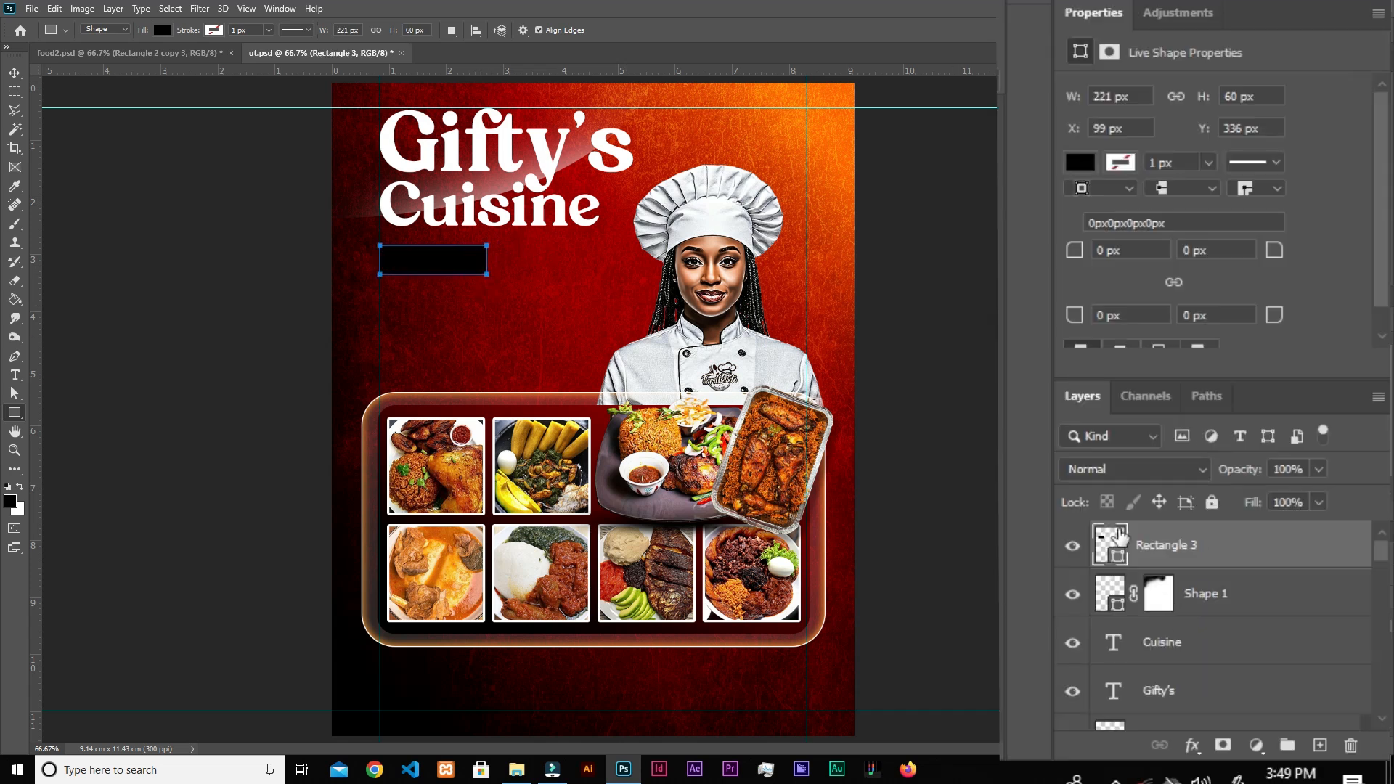
- Fill the rectangle below the title with the yellow colour ffcc00
double_click(1223, 623)
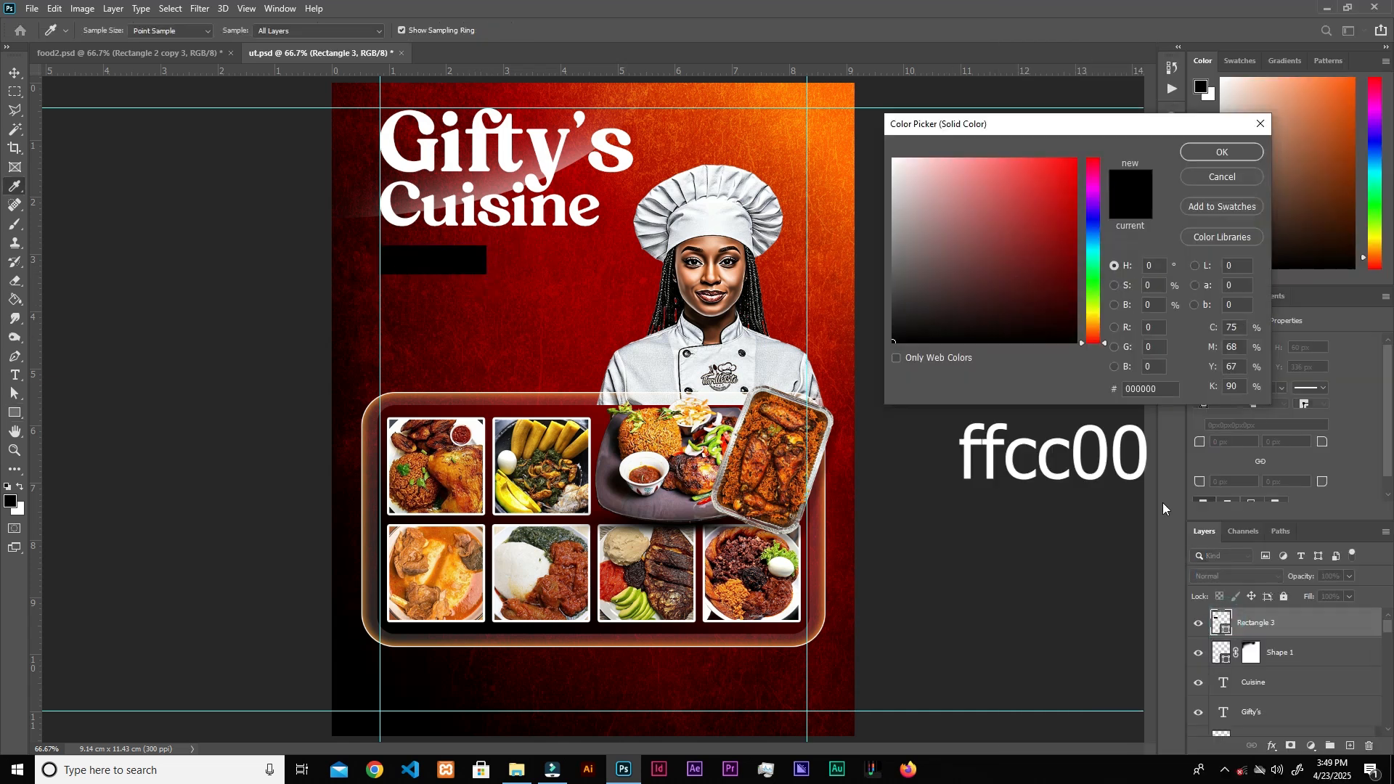
double_click(1175, 387)
text(ffcc00)
click(1223, 152)
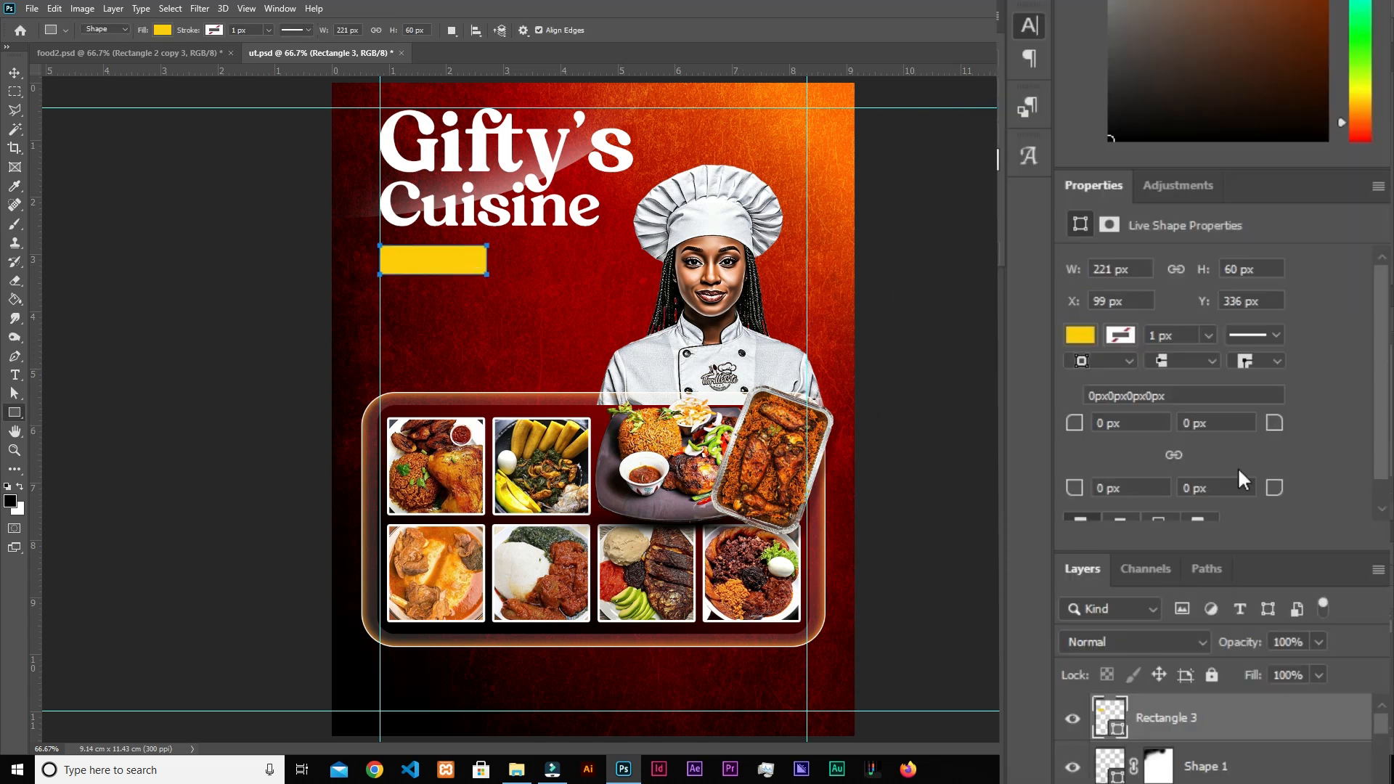
drag(1077, 429, 1177, 444)
click(1174, 453)
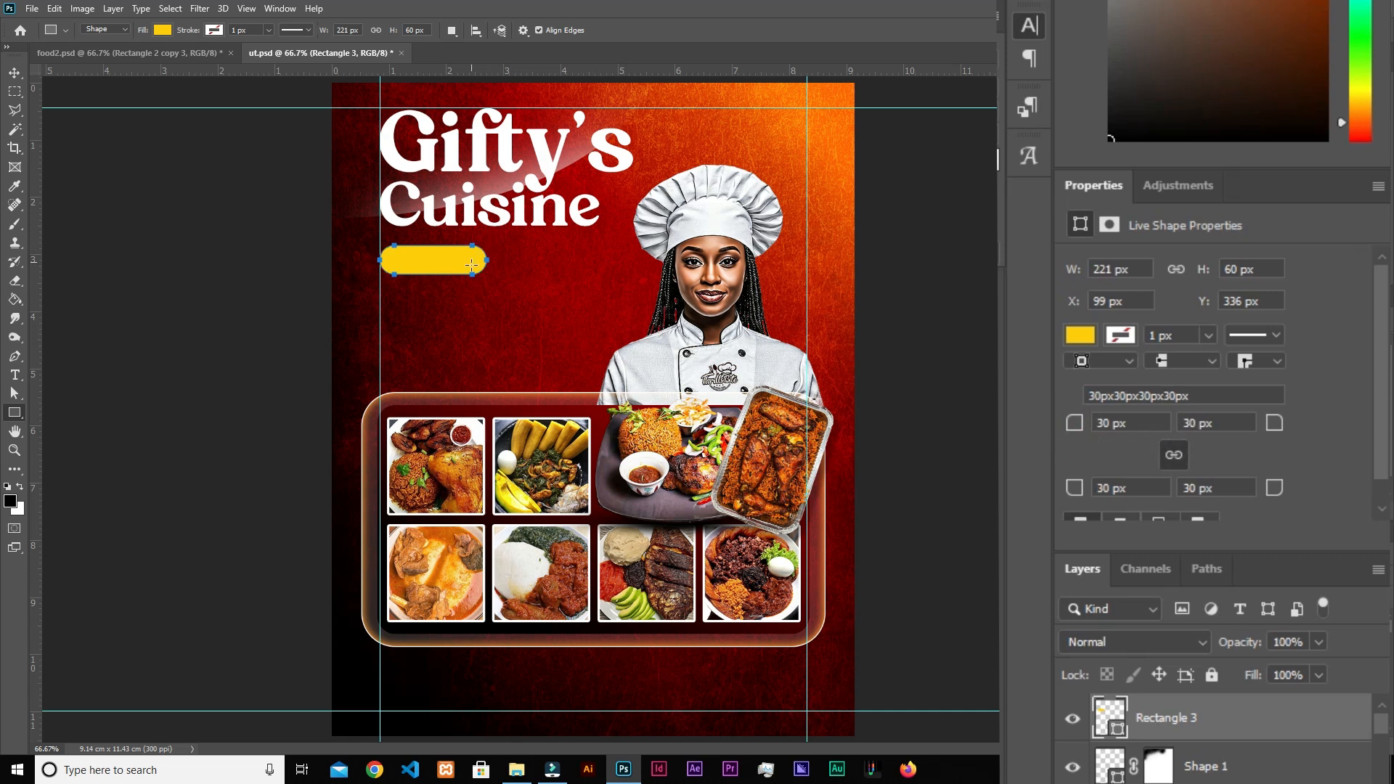
click(1174, 455)
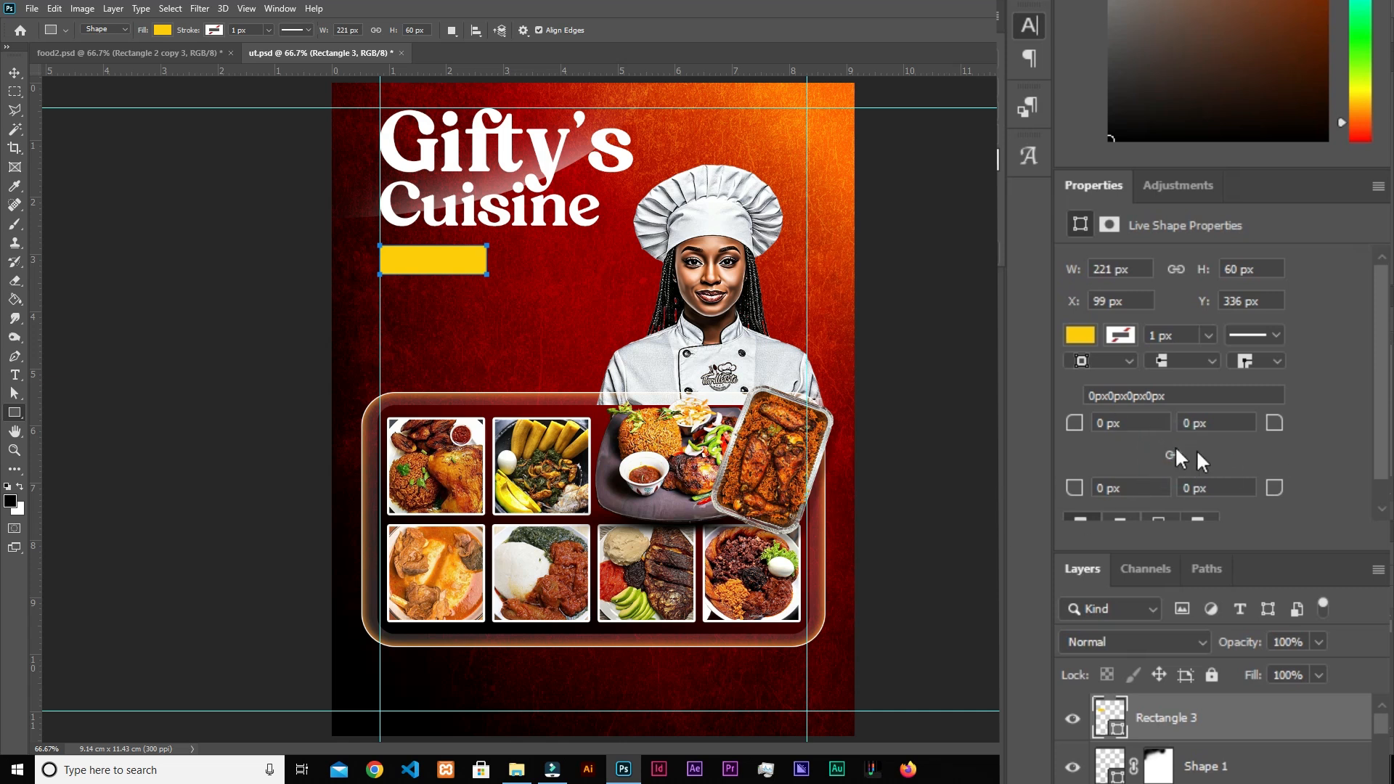
- Round only the yellow rectangle's top-right corner with a 32 px radius, leaving the corner radii unlinked
drag(1270, 418, 1353, 432)
key(ctrl+z)
drag(1274, 423, 1305, 436)
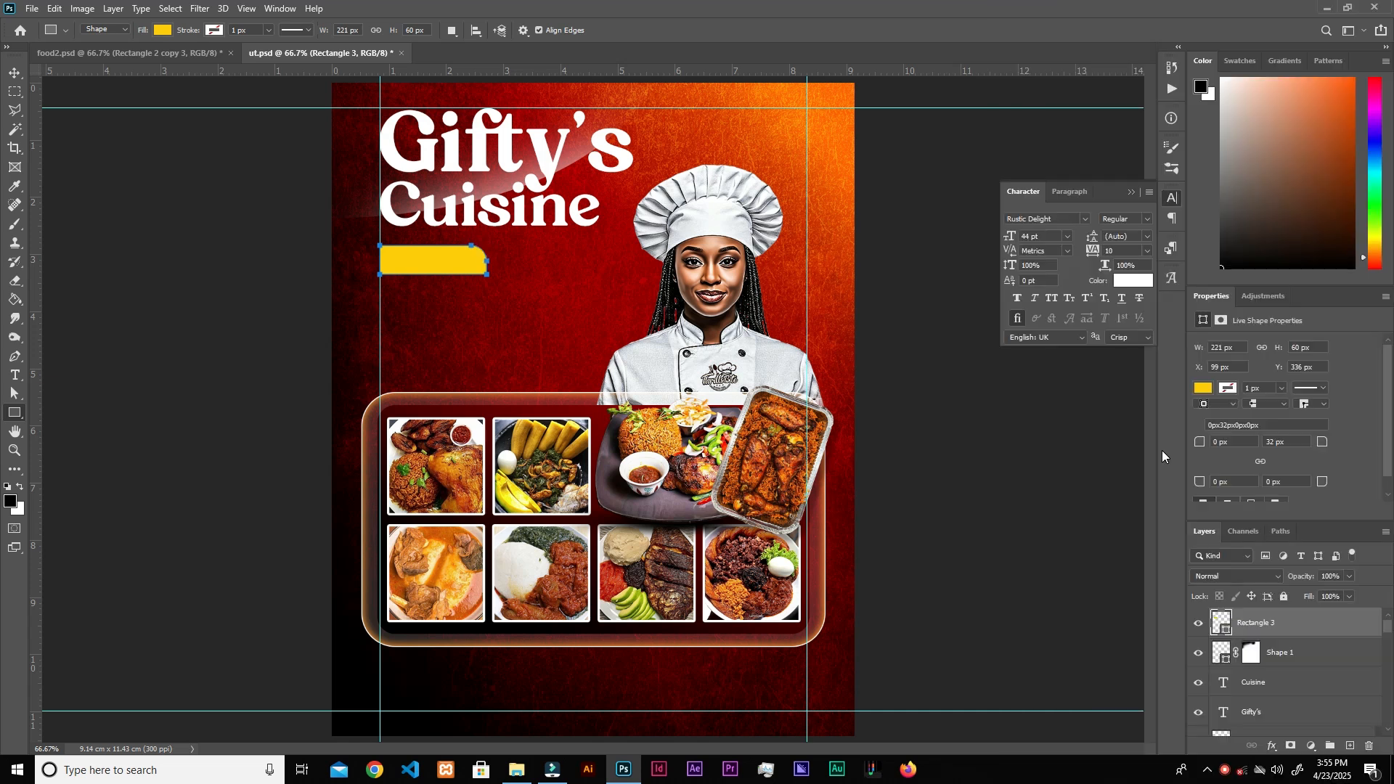
- Paste the "Our Services" label onto the yellow rectangle in black Montserrat Bold at 5.64 pt
key(v)
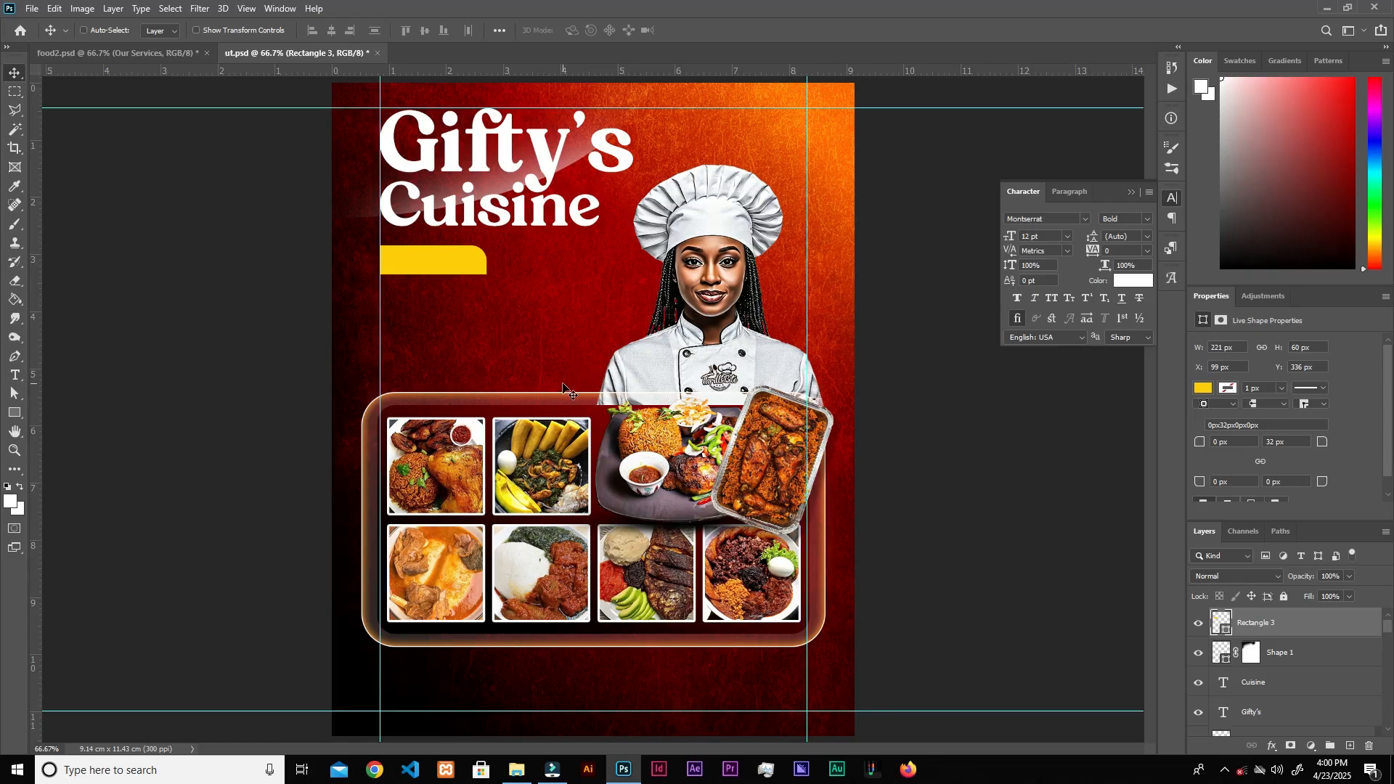
key(ctrl+v)
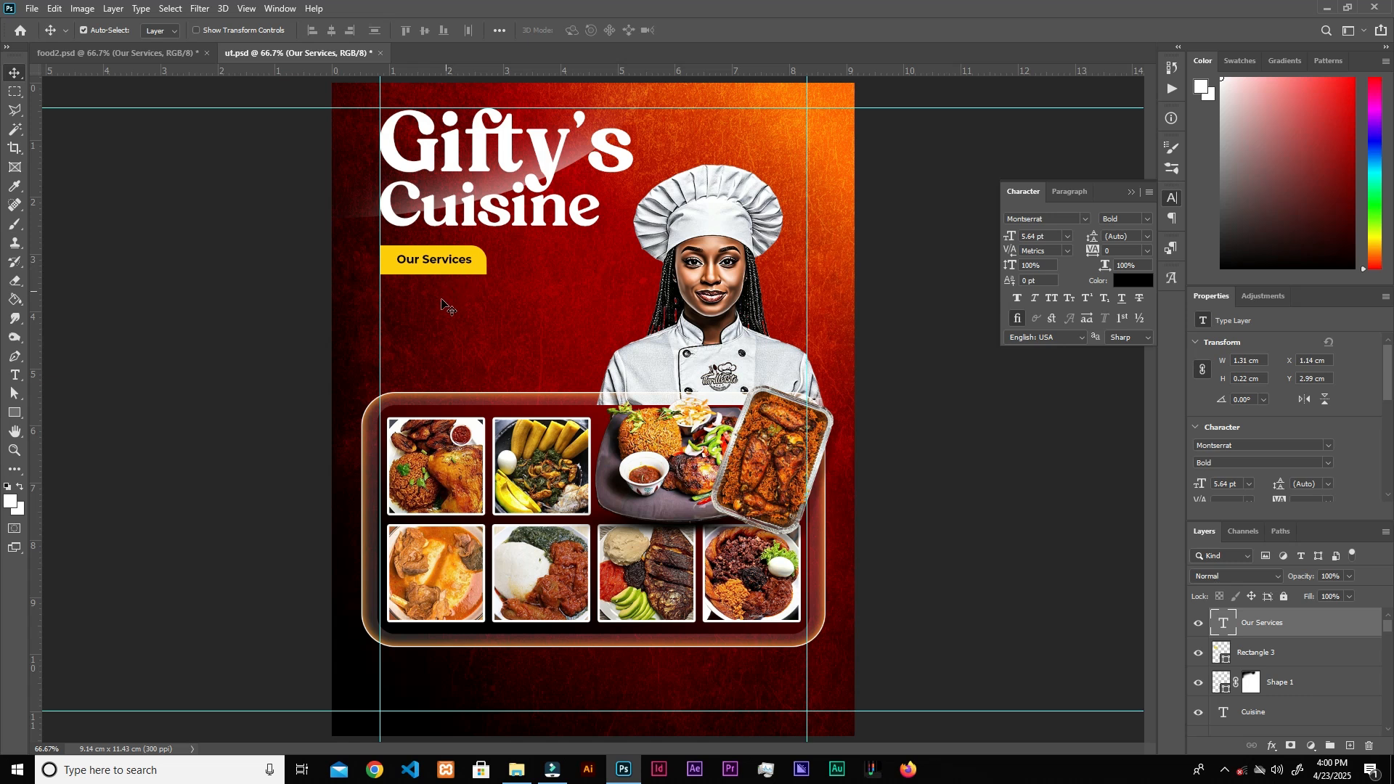
- Draw a small bullet circle of about 10 by 10 px on the flyer's left guide, below the yellow label
key(ctrl+plus)
key(ctrl+plus)
drag(362, 364, 480, 424)
click(14, 413)
click(75, 442)
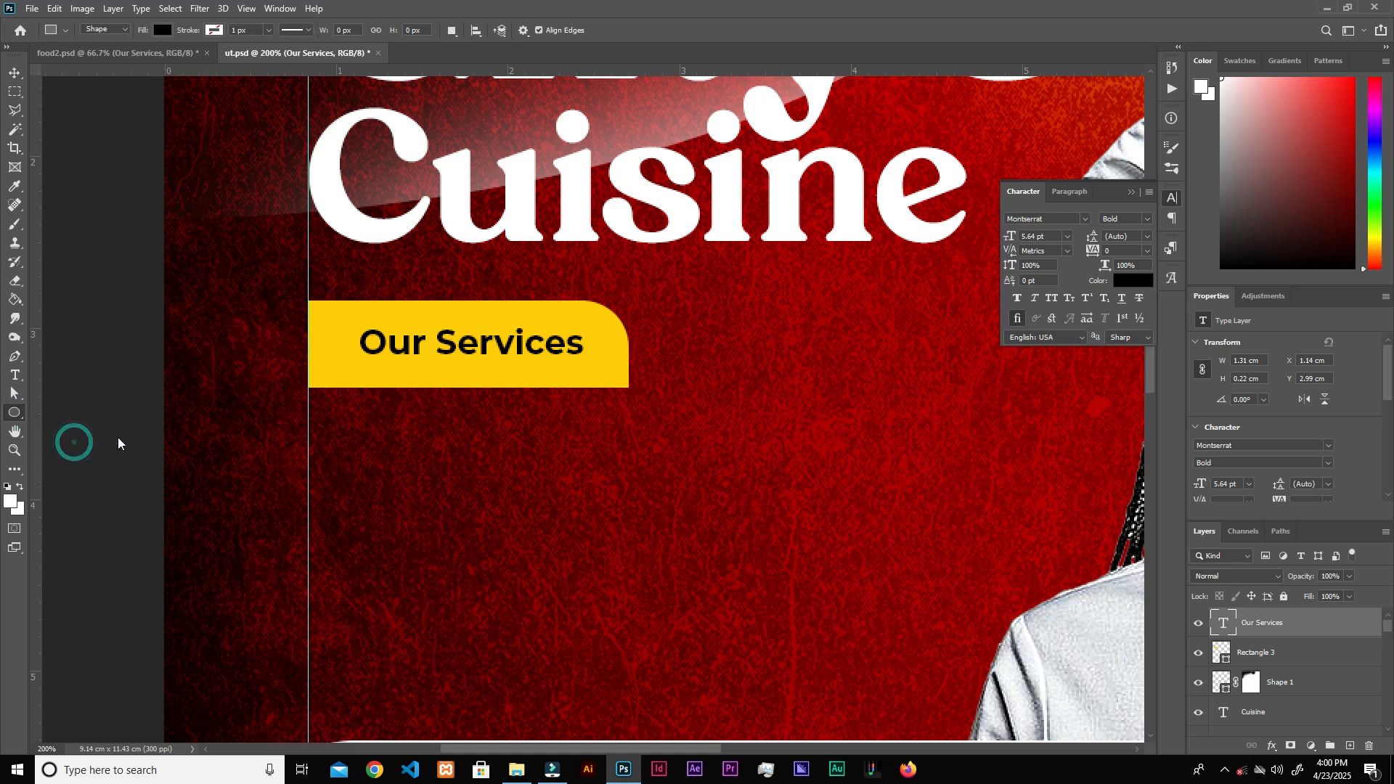
drag(310, 432, 336, 445)
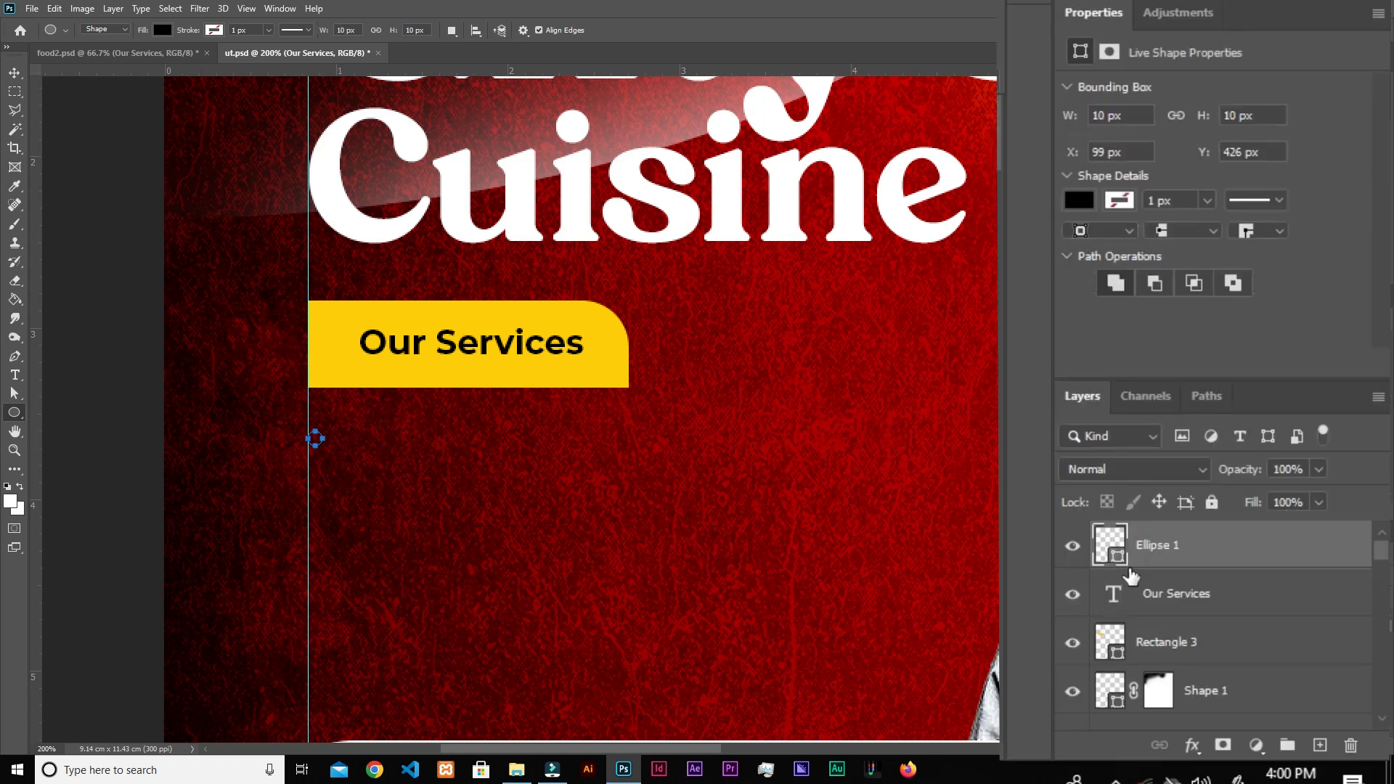
- Fill the bullet circle with the yellow ffcc00 sampled from the Our Services rectangle
double_click(1111, 547)
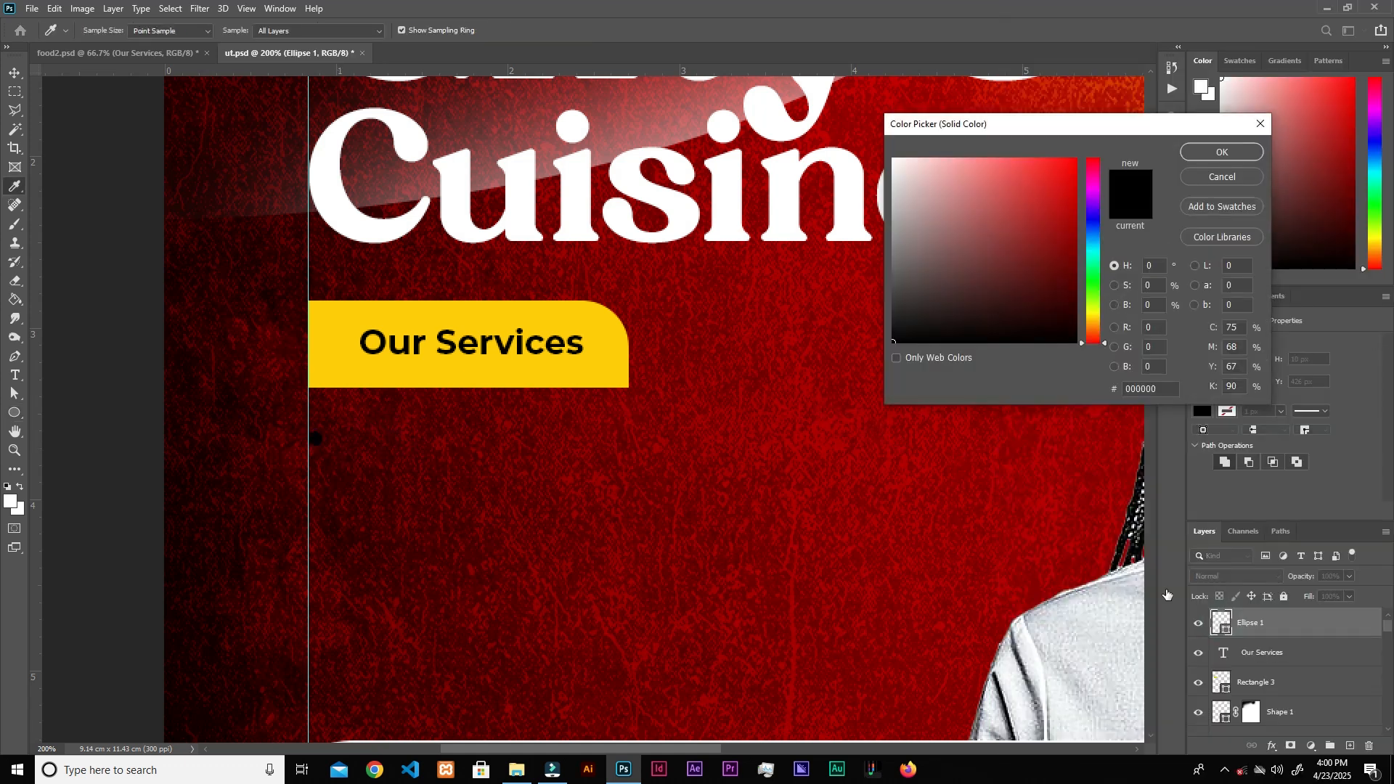
click(579, 368)
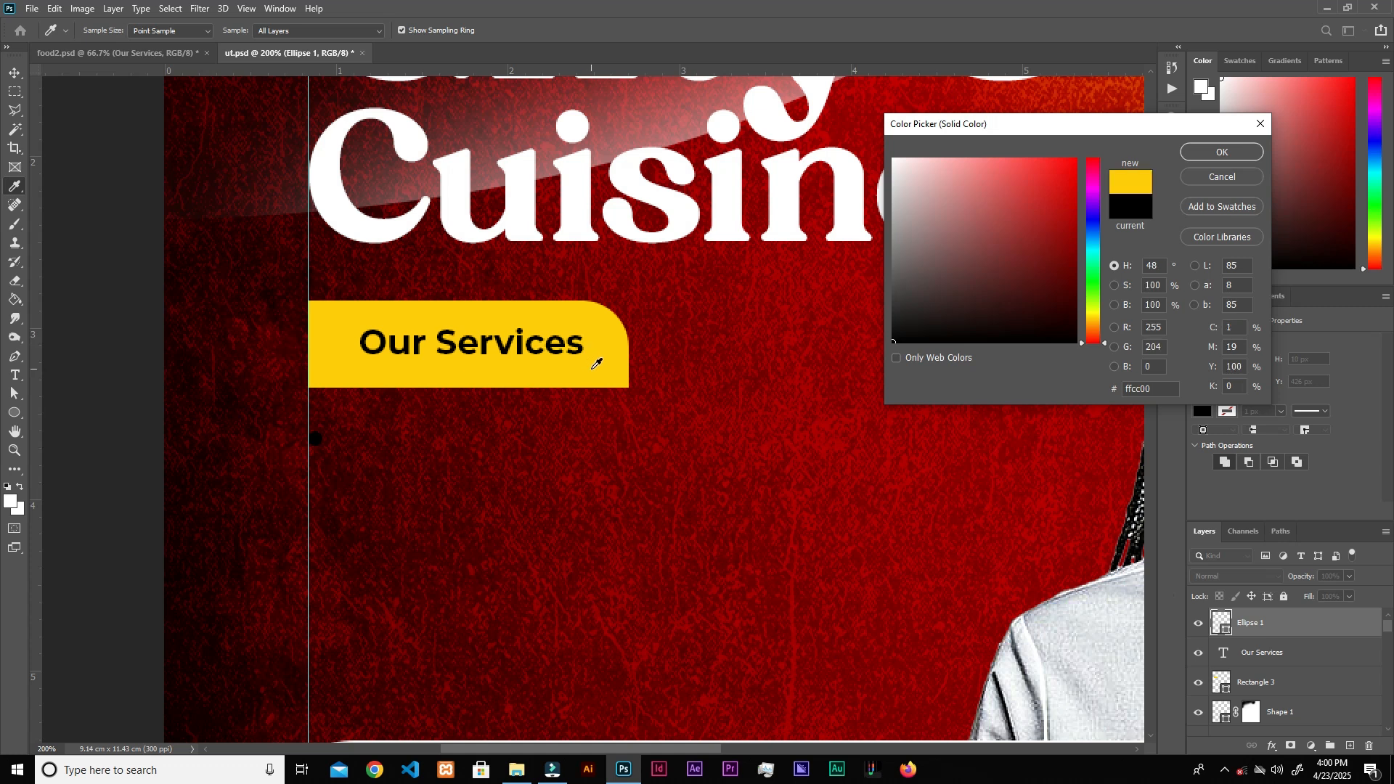
click(1222, 152)
- Add the text "Subscribe" in 12 pt Montserrat Bold beside the yellow bullet
key(t)
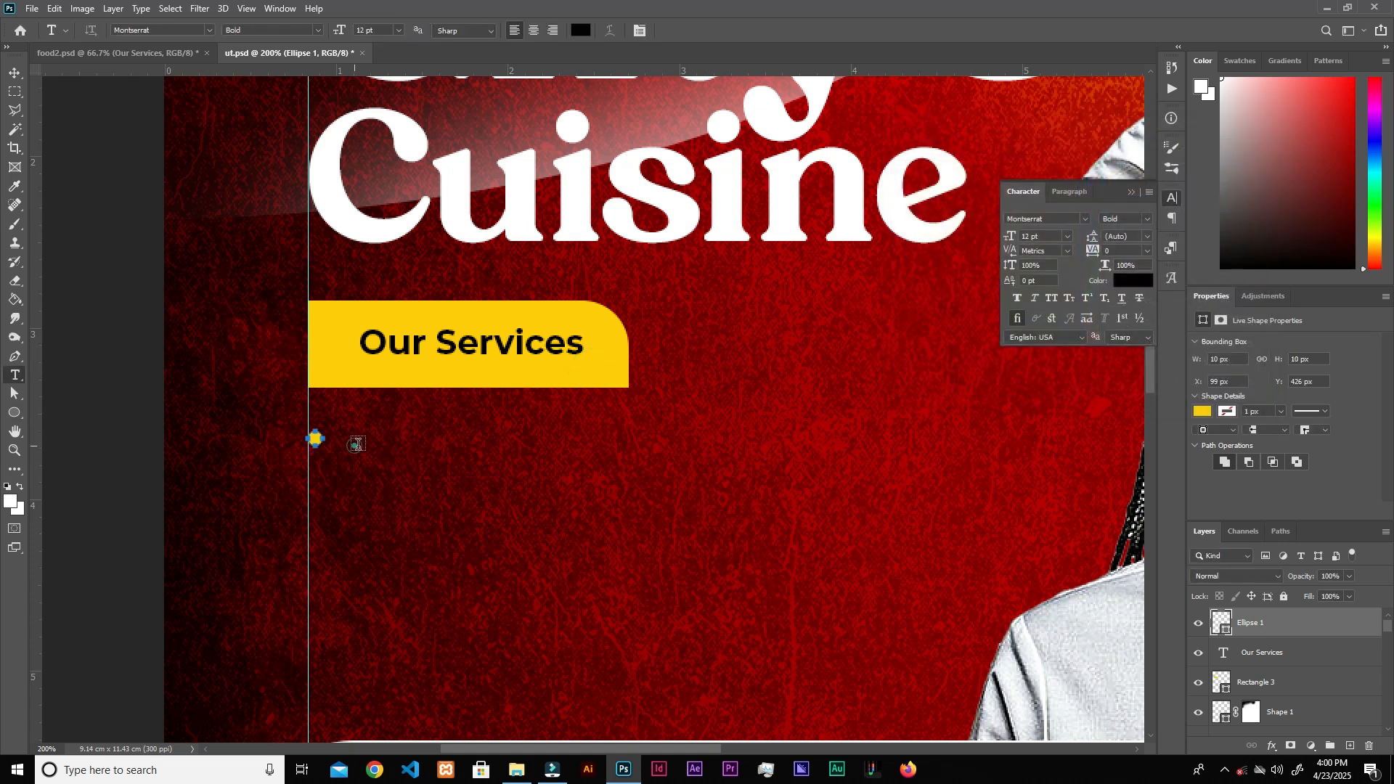
click(357, 444)
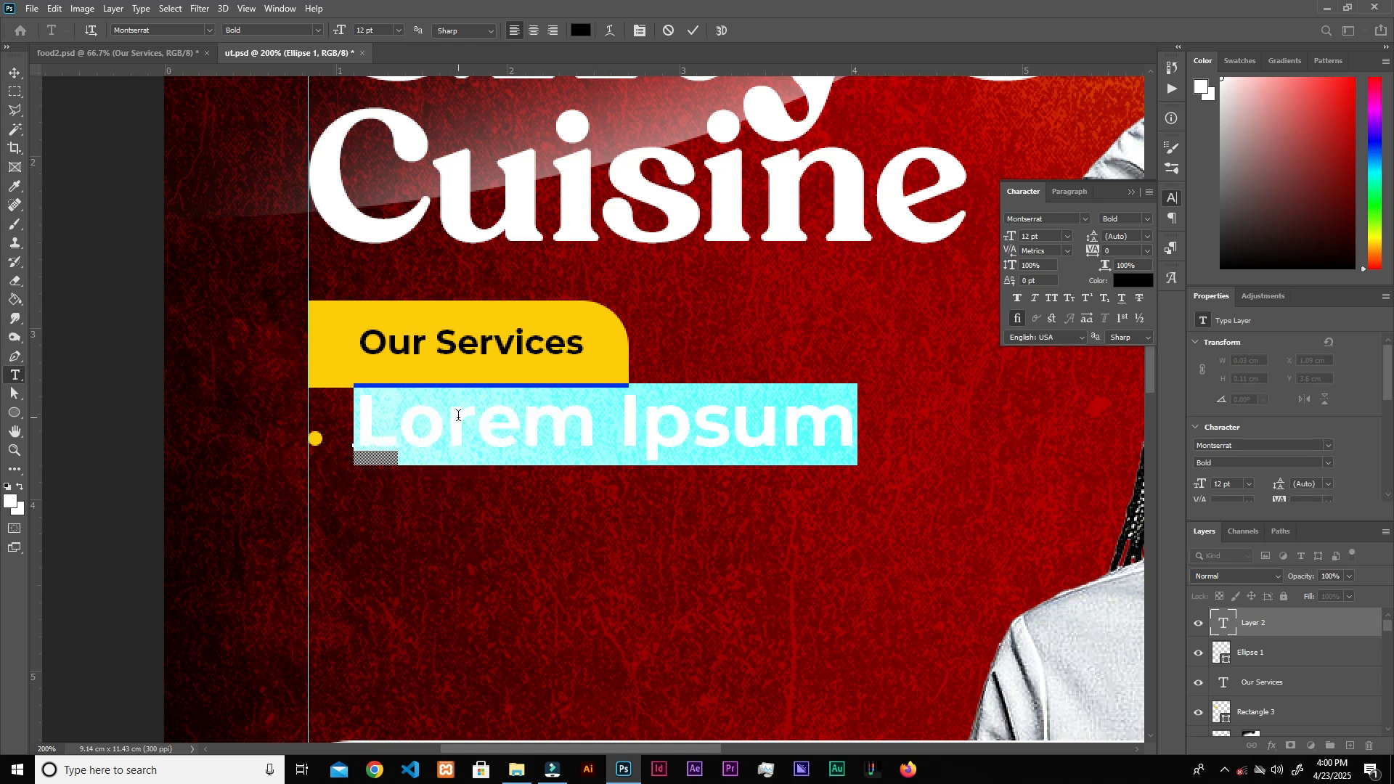
click(458, 416)
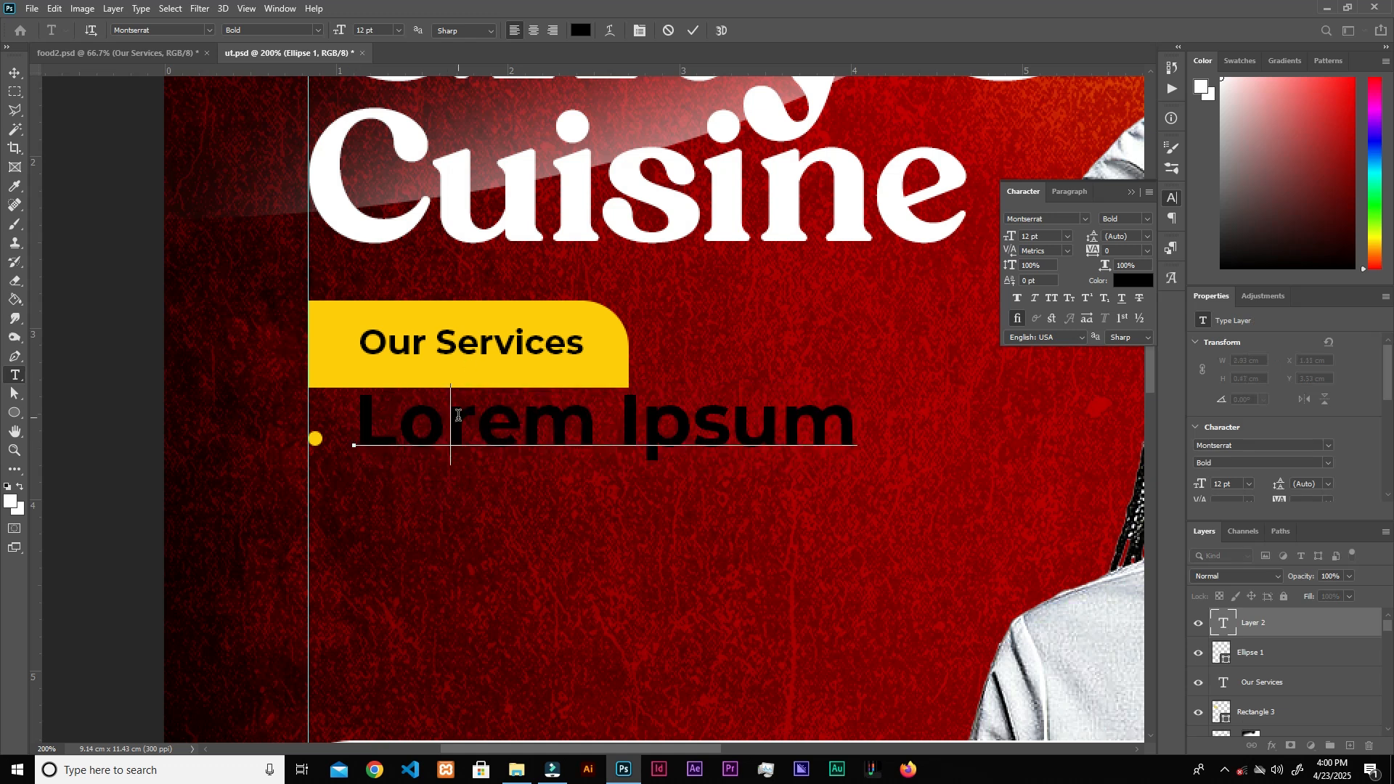
key(ctrl+a)
text(Subscribe)
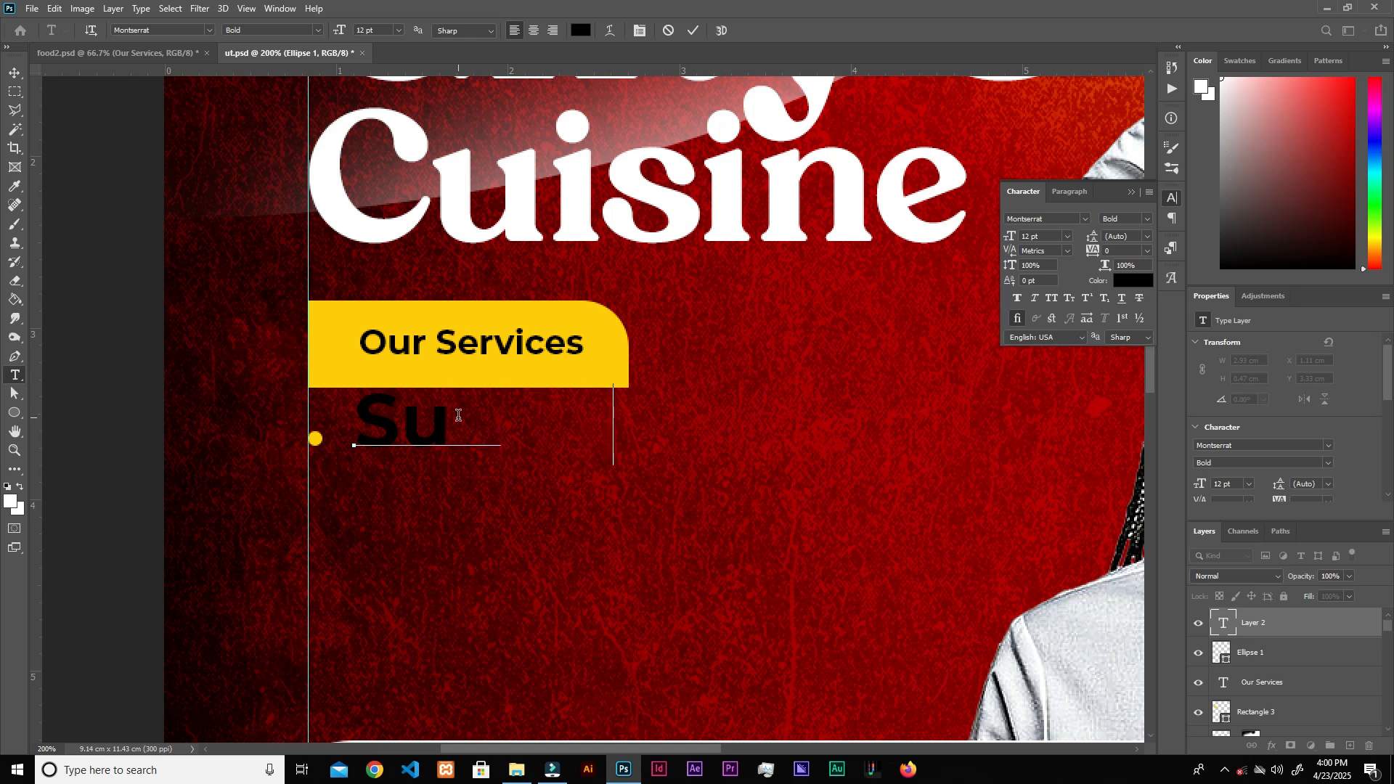
key(ctrl+Return)
- Change the Subscribe text to white and move it down slightly to line up with the yellow bullet
click(1134, 281)
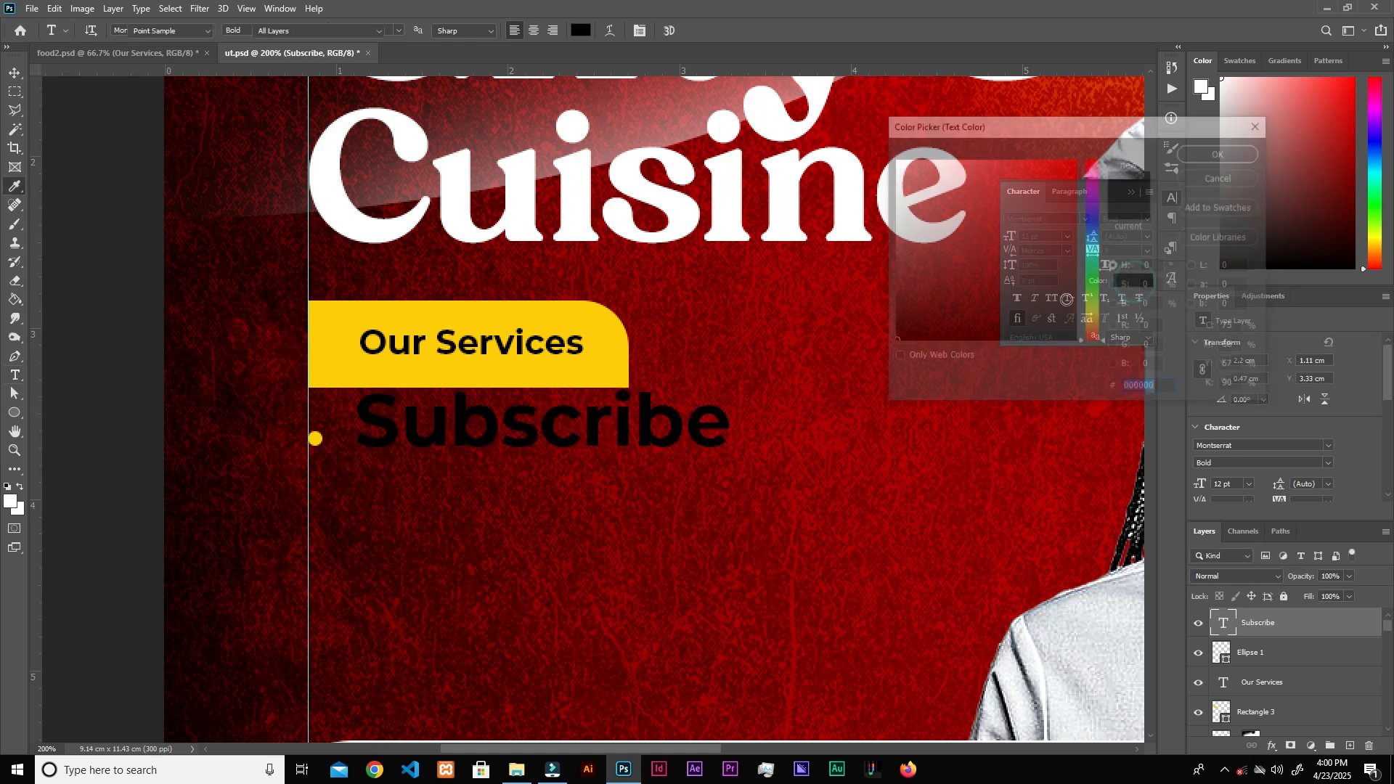
click(895, 159)
click(1216, 153)
key(v)
drag(525, 434, 524, 450)
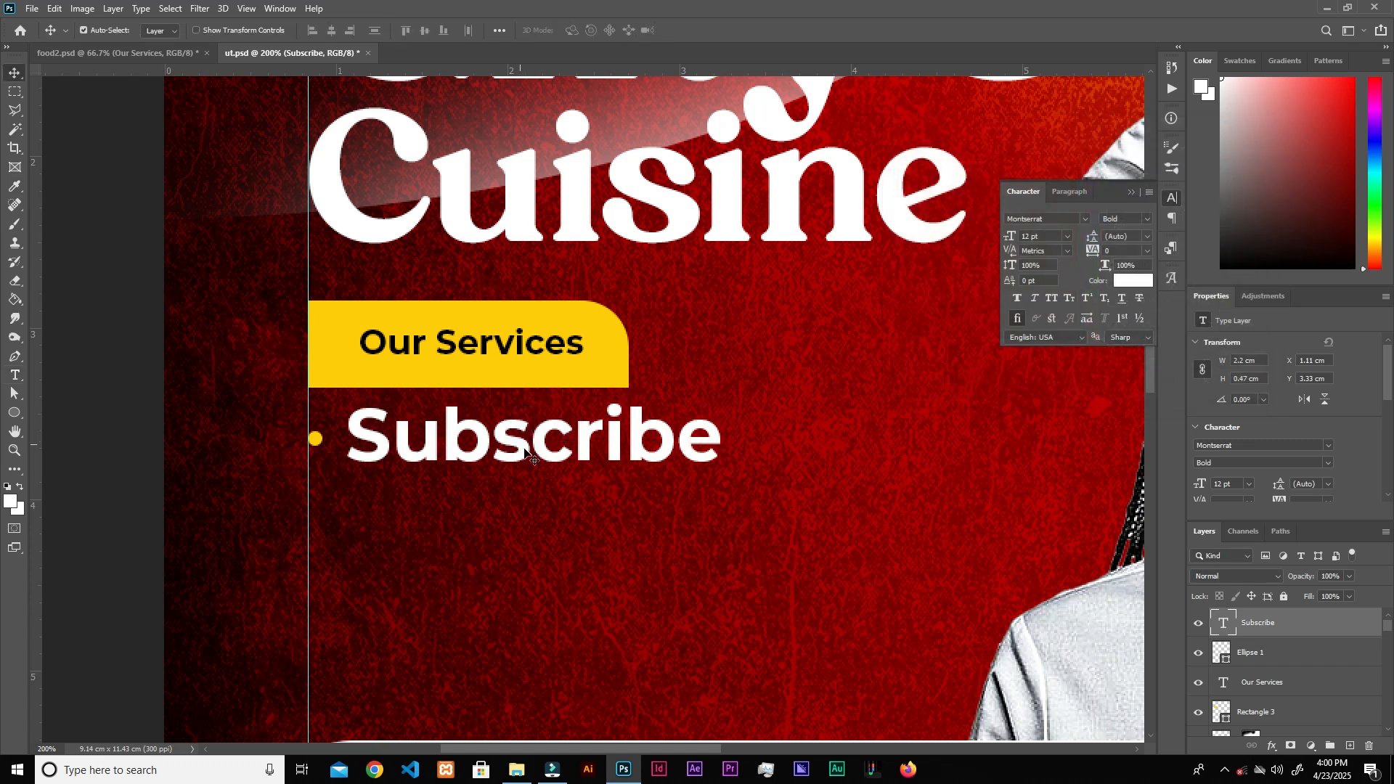
- Scale the Subscribe text down to about 5.66 pt
key(ctrl+t)
drag(716, 438, 605, 437)
click(718, 31)
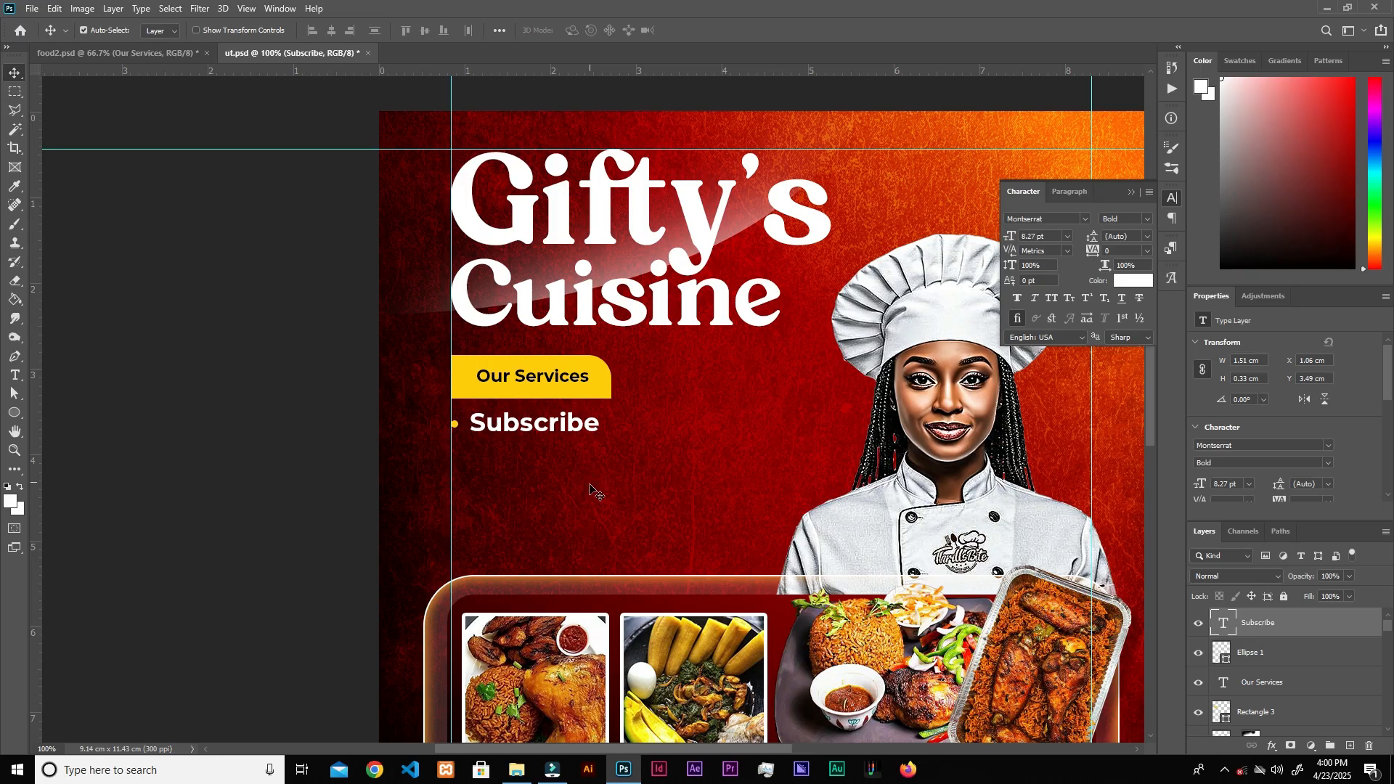
key(ctrl+t)
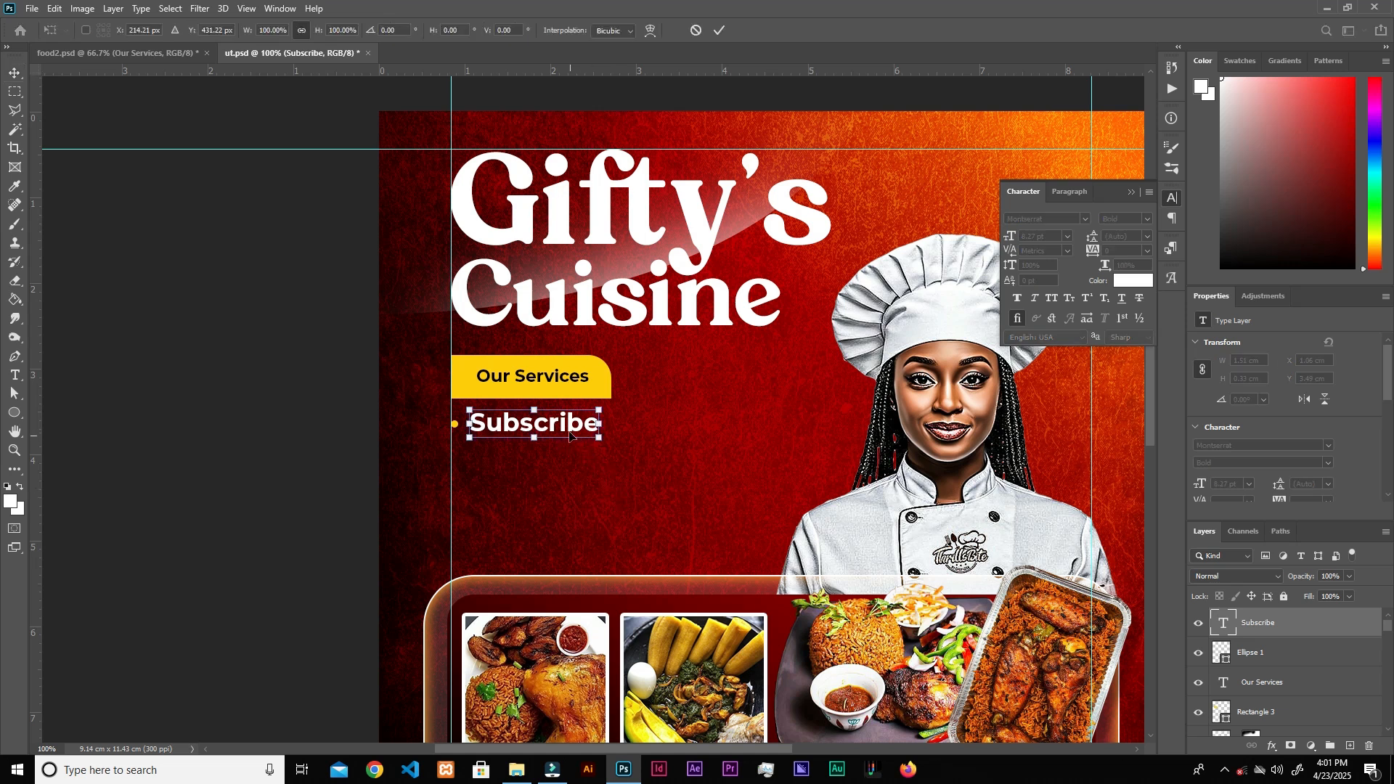
drag(604, 412, 560, 420)
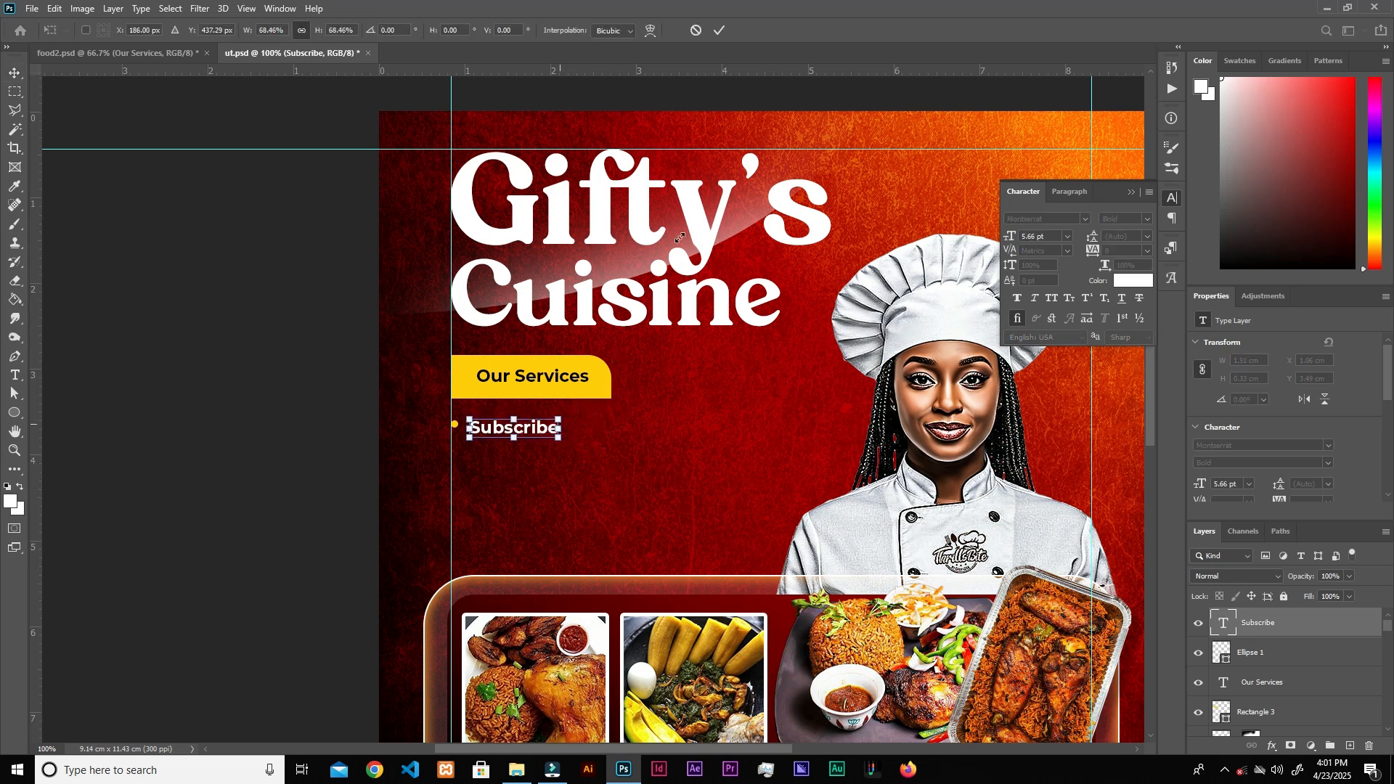
click(718, 31)
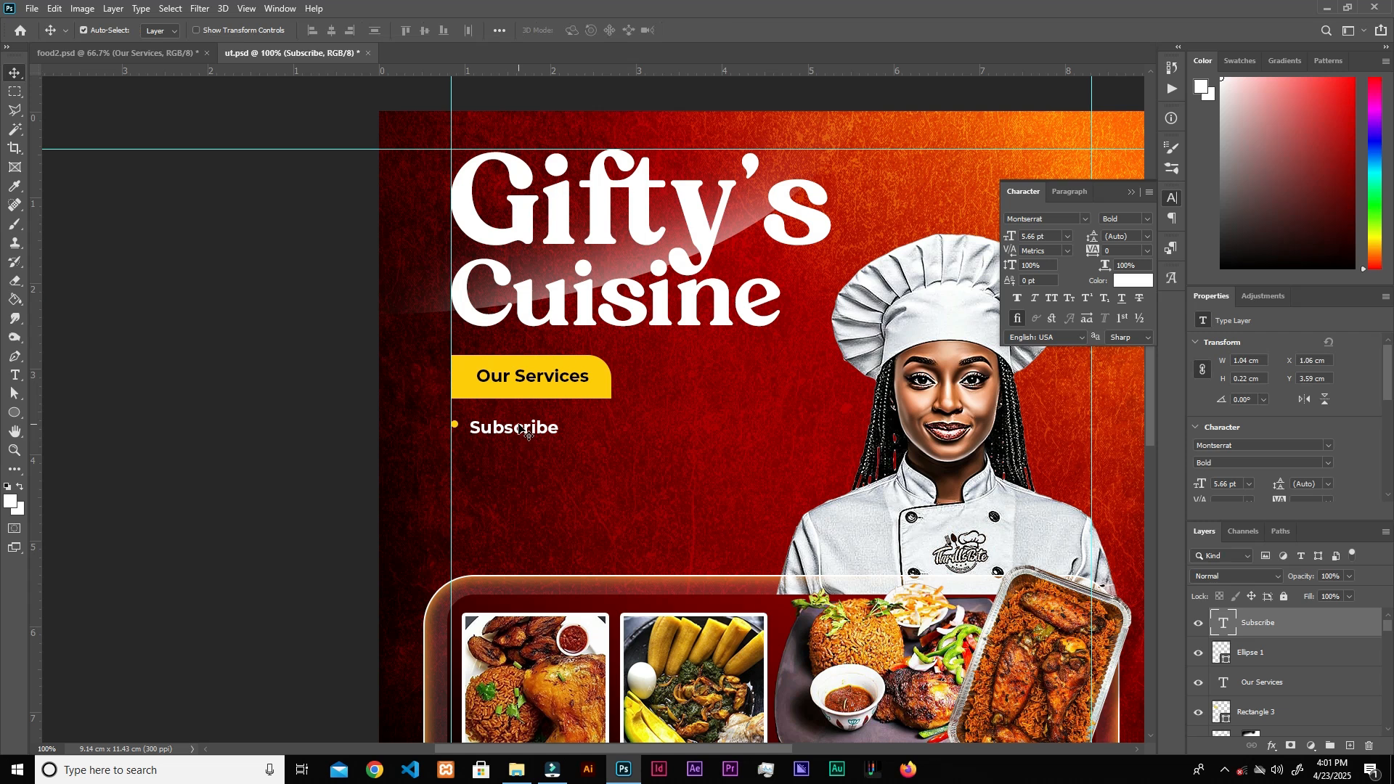
- Move the Subscribe text closer to the yellow bullet, level with it, and set its font weight to Medium
drag(515, 428, 522, 423)
click(1147, 220)
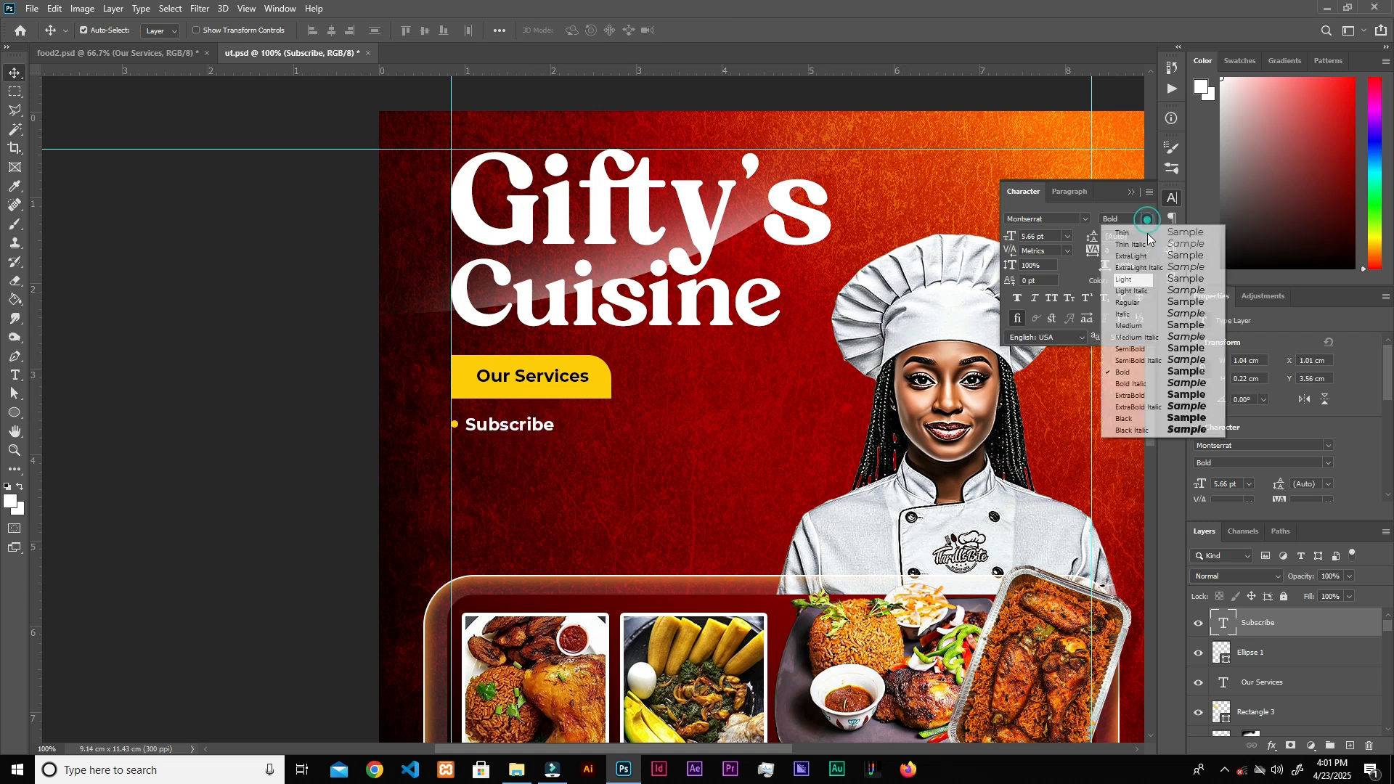
click(1135, 324)
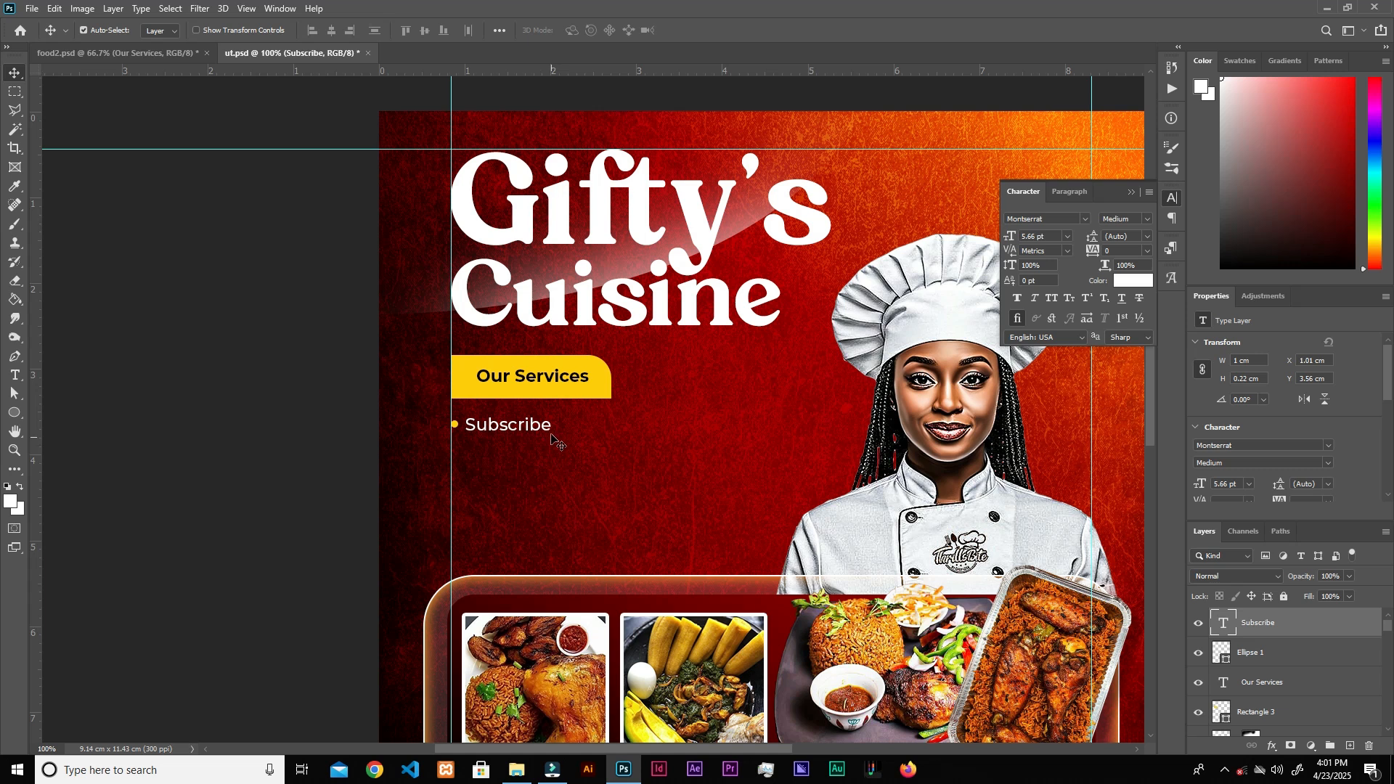
key(ctrl+t)
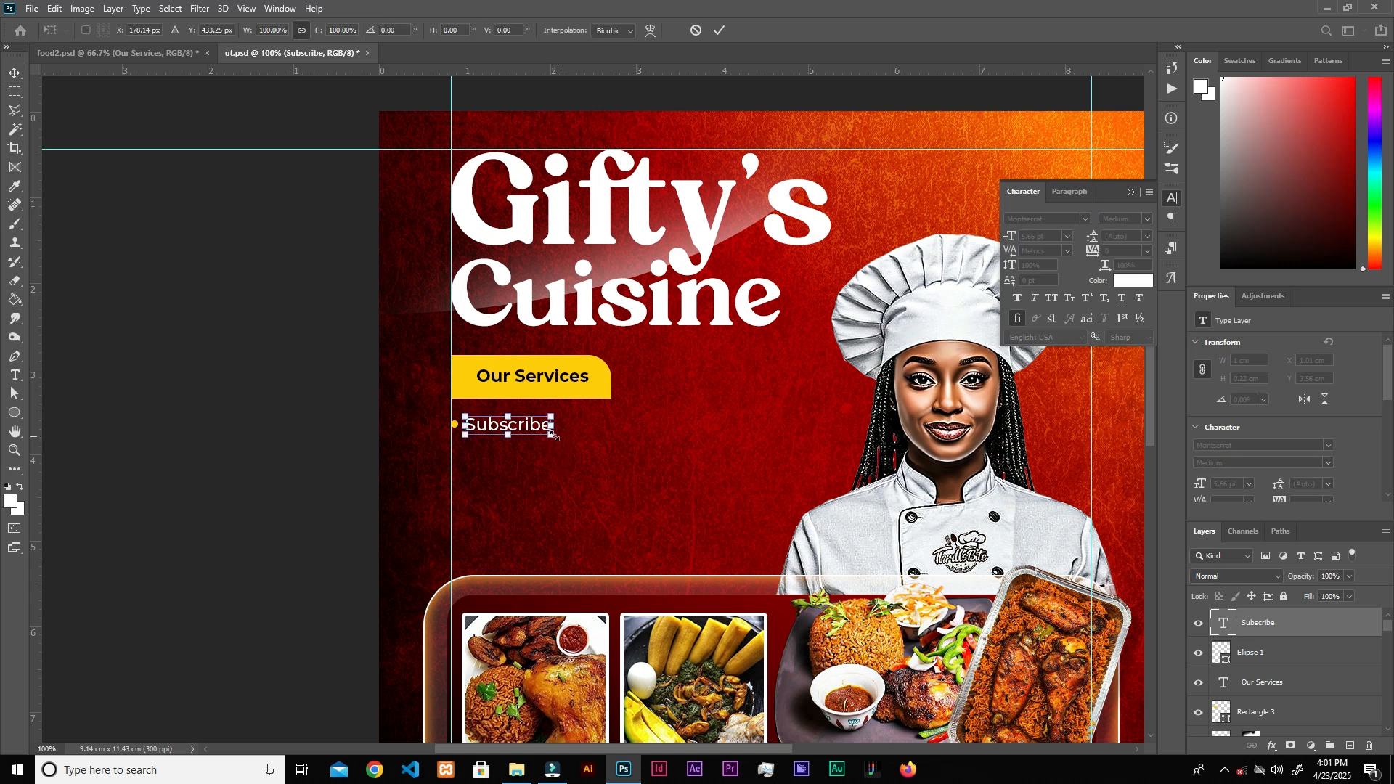
drag(571, 436, 629, 449)
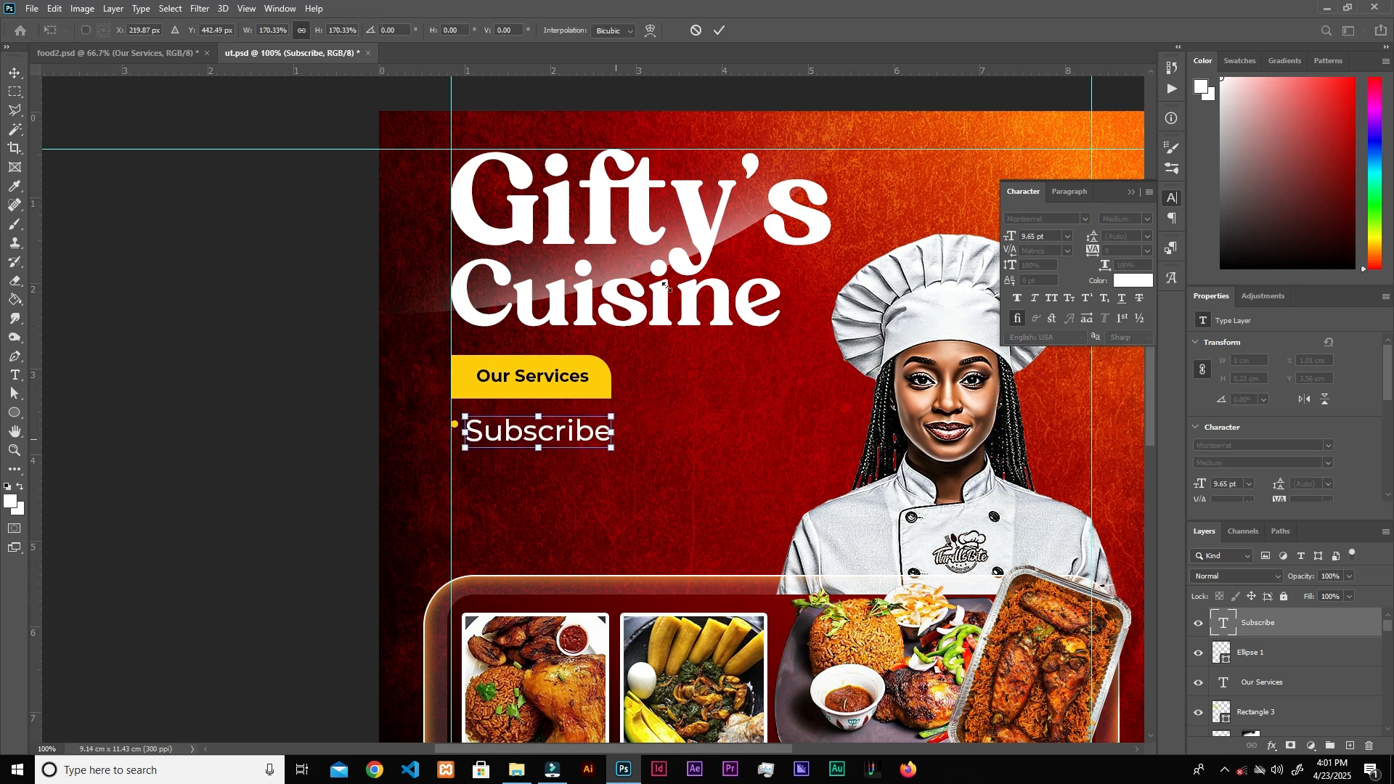
click(717, 31)
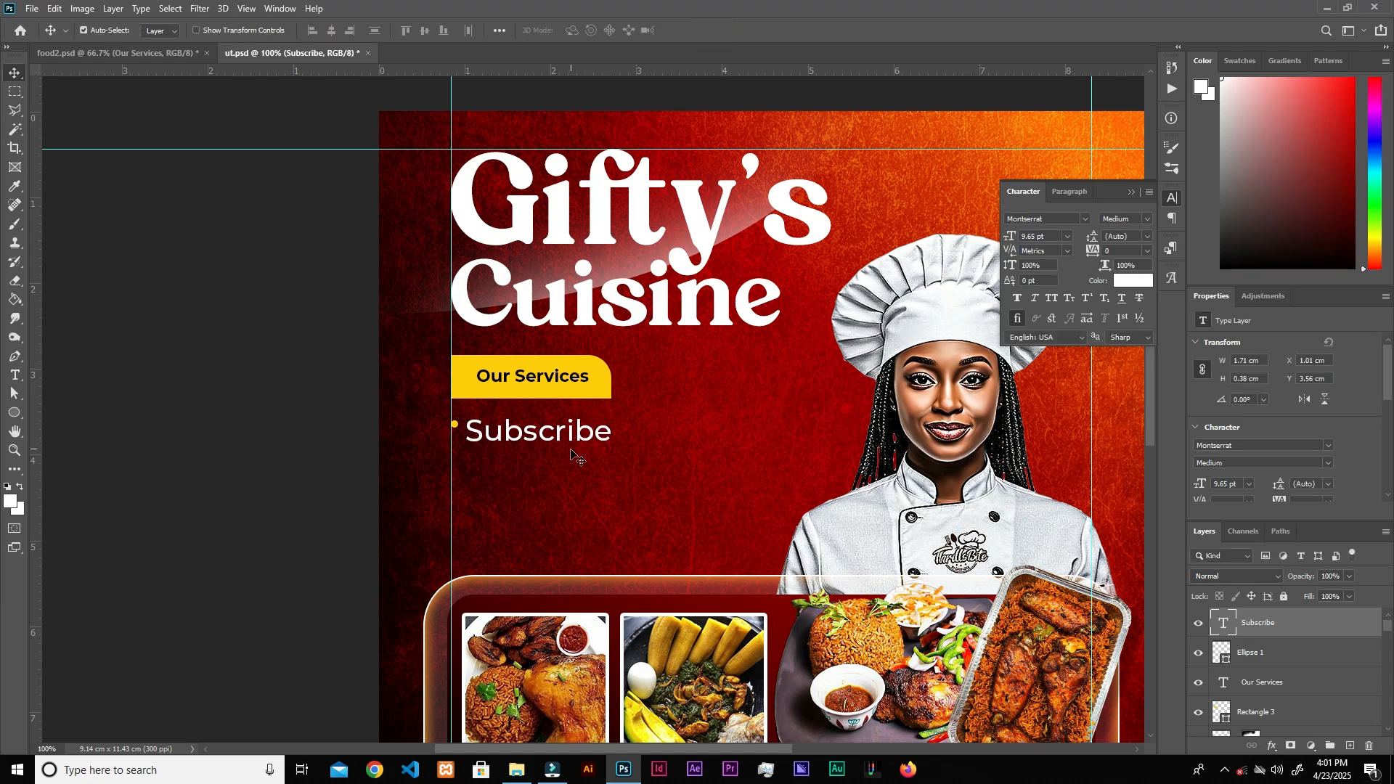
key(ctrl+z)
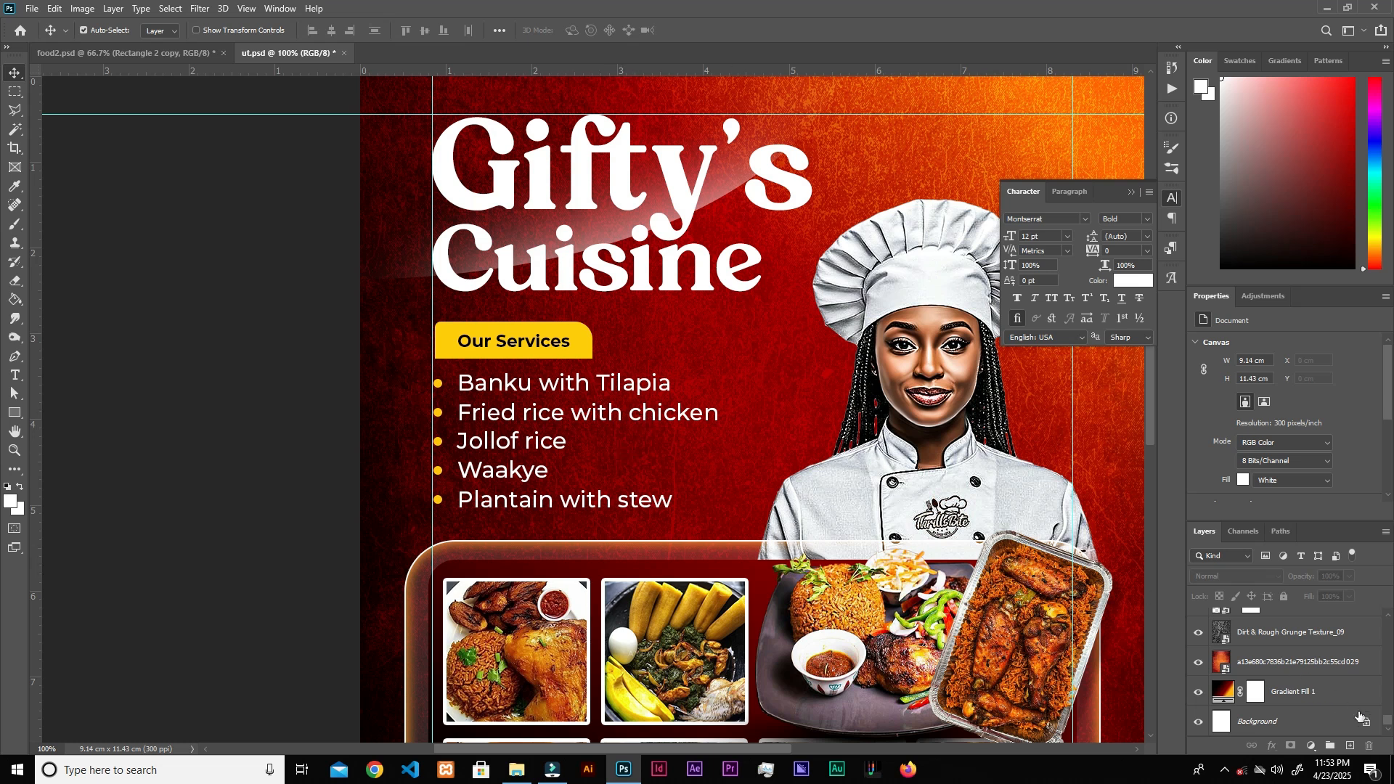
- Draw a rectangle of about 1103 by 86 px across the full width of the flyer below the food photo panel
drag(1385, 724, 1387, 622)
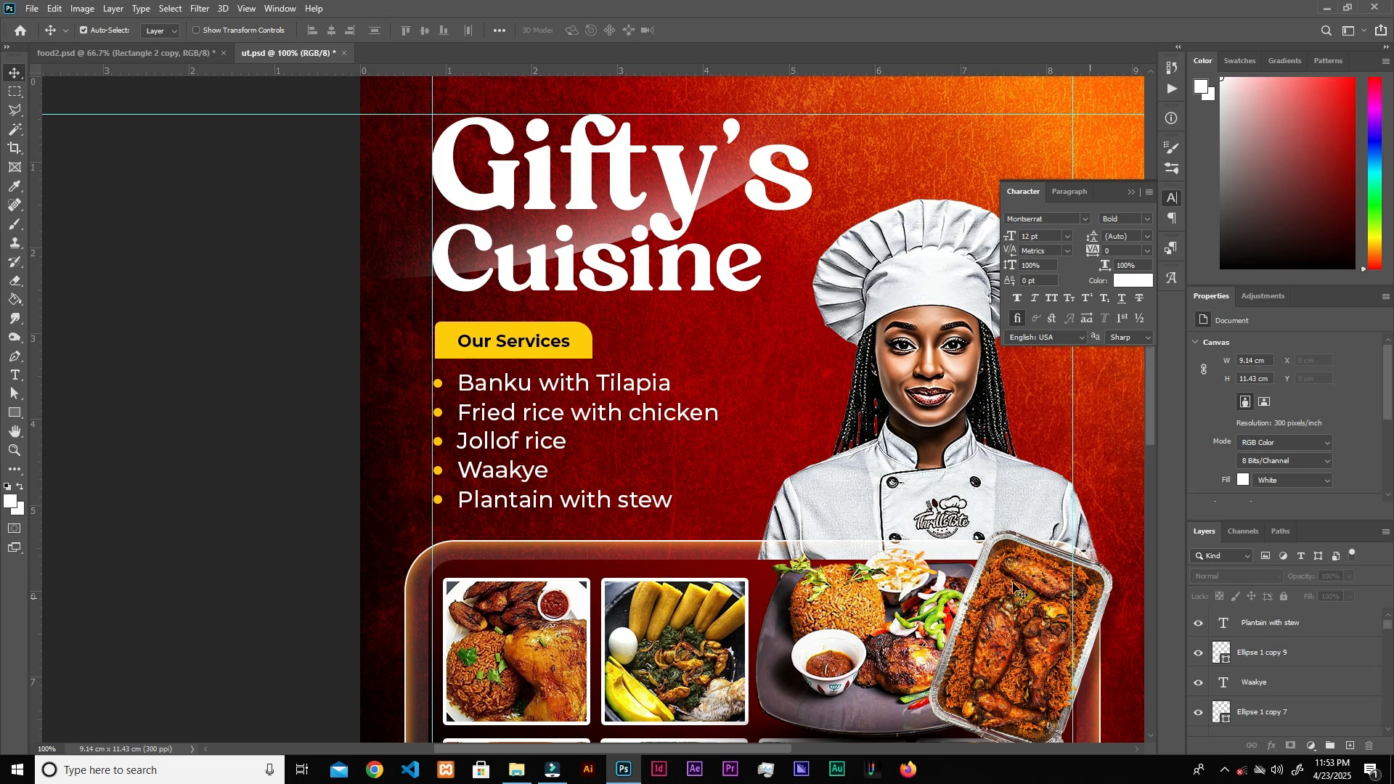
key(ctrl+minus)
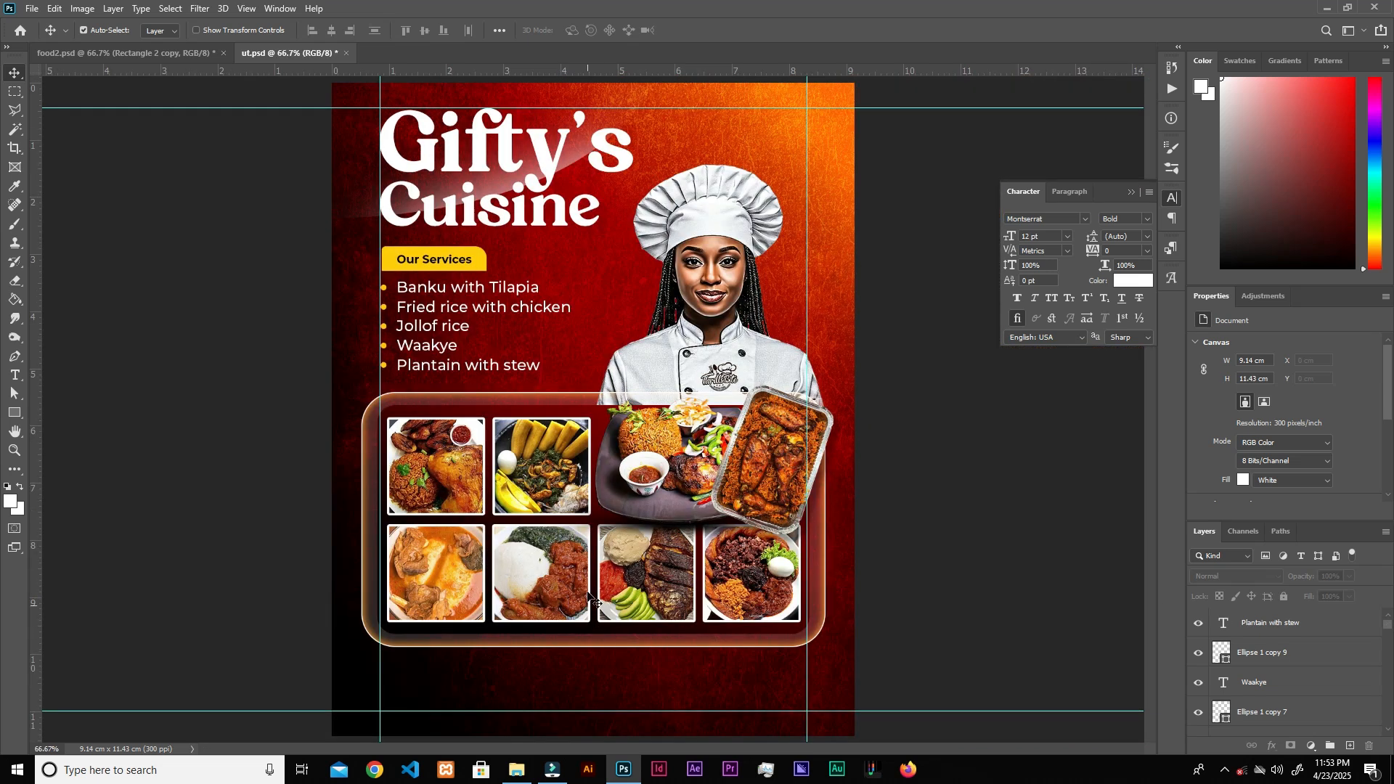
click(15, 414)
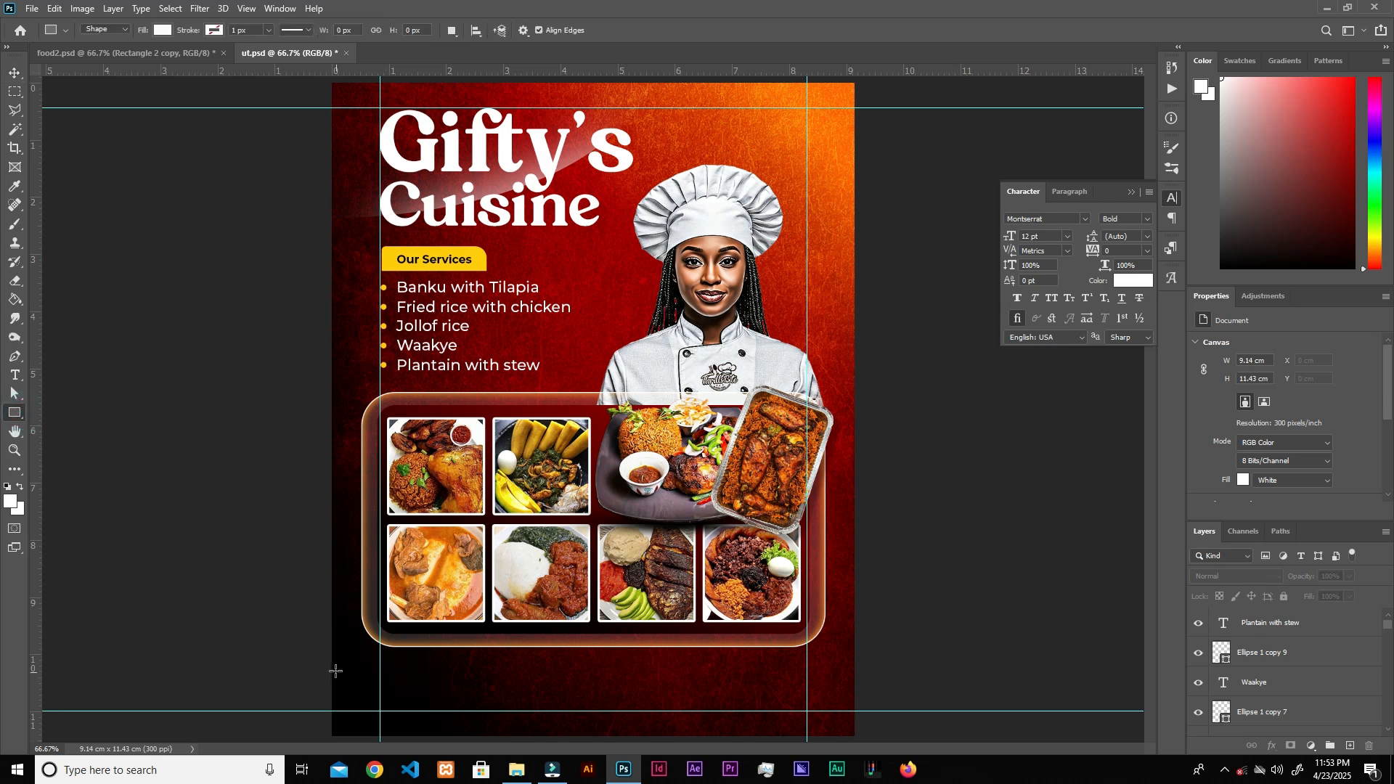
drag(329, 669, 864, 713)
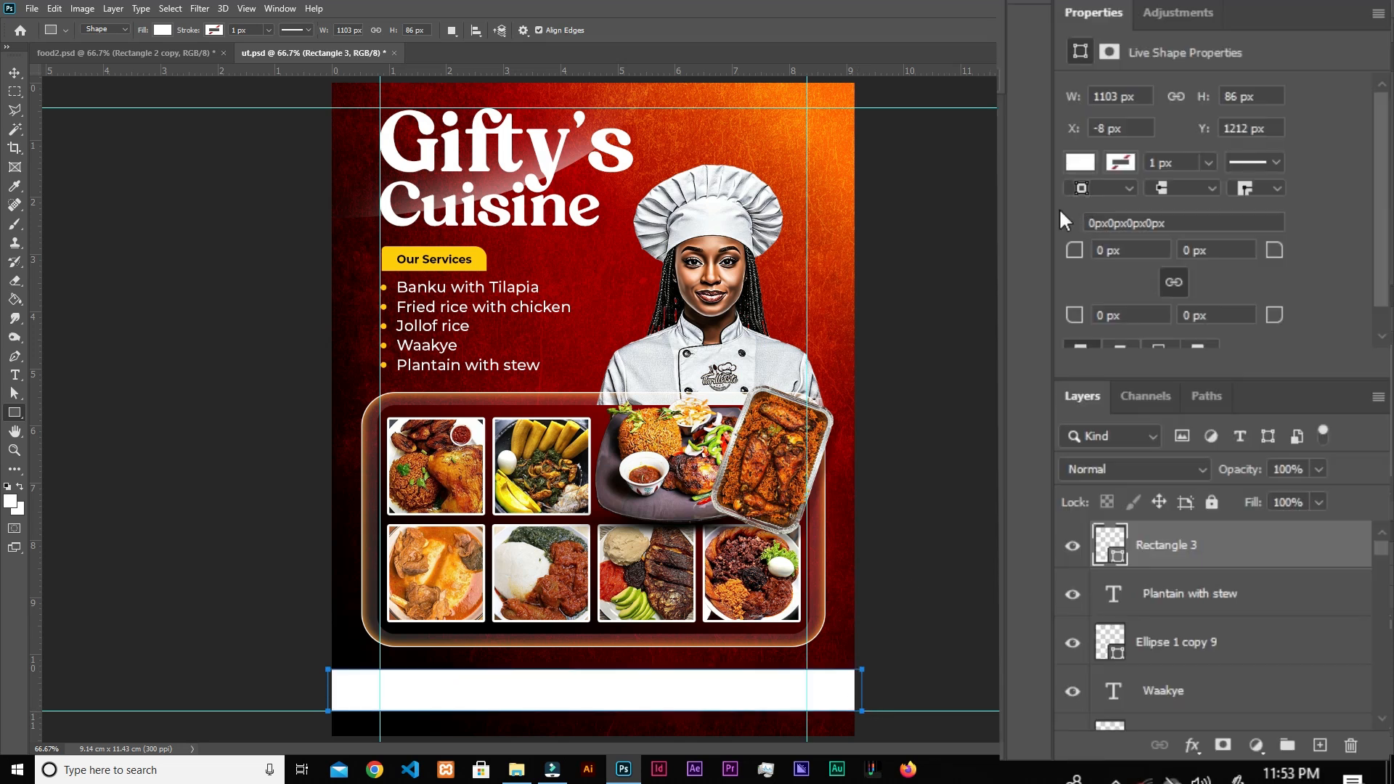
- Colour the bottom rectangle black 000000 and set its layer fill to 50%
double_click(1114, 541)
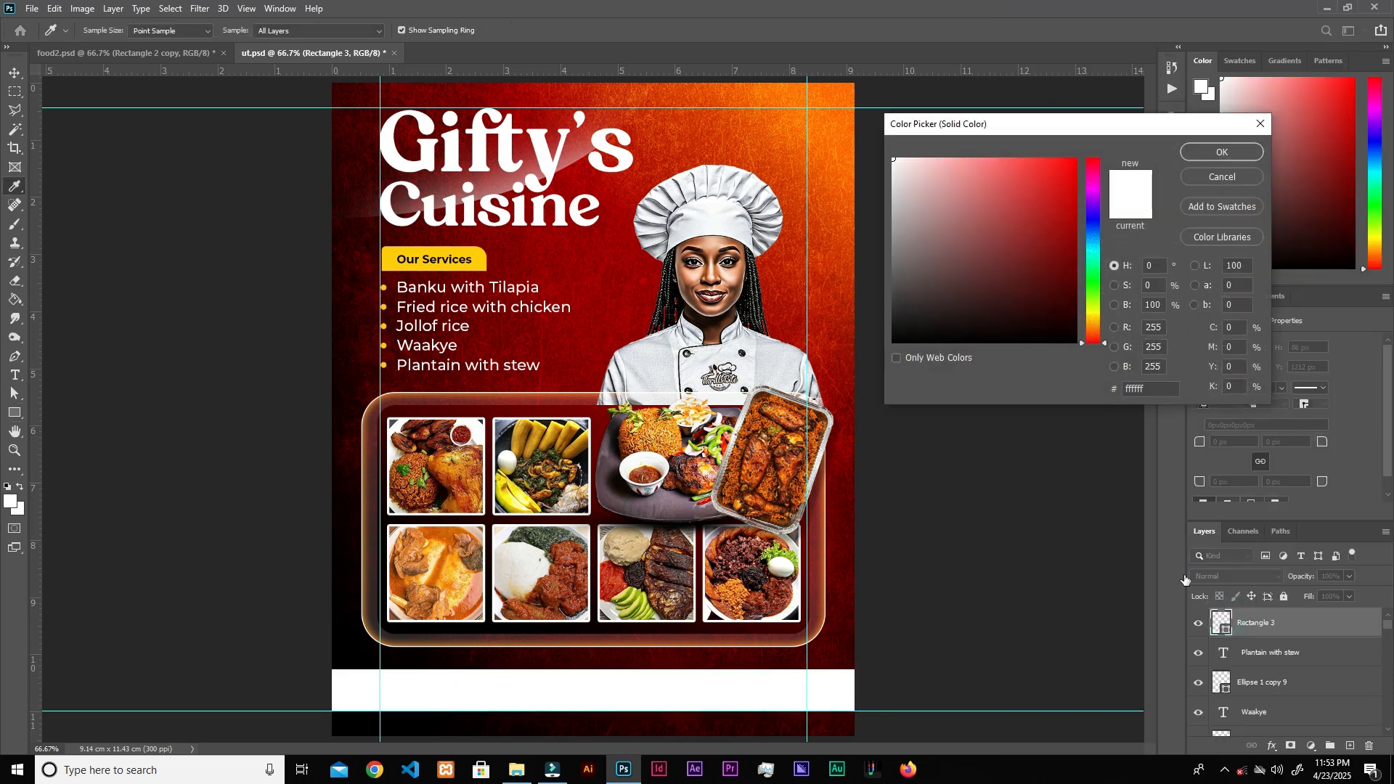
drag(979, 297, 892, 344)
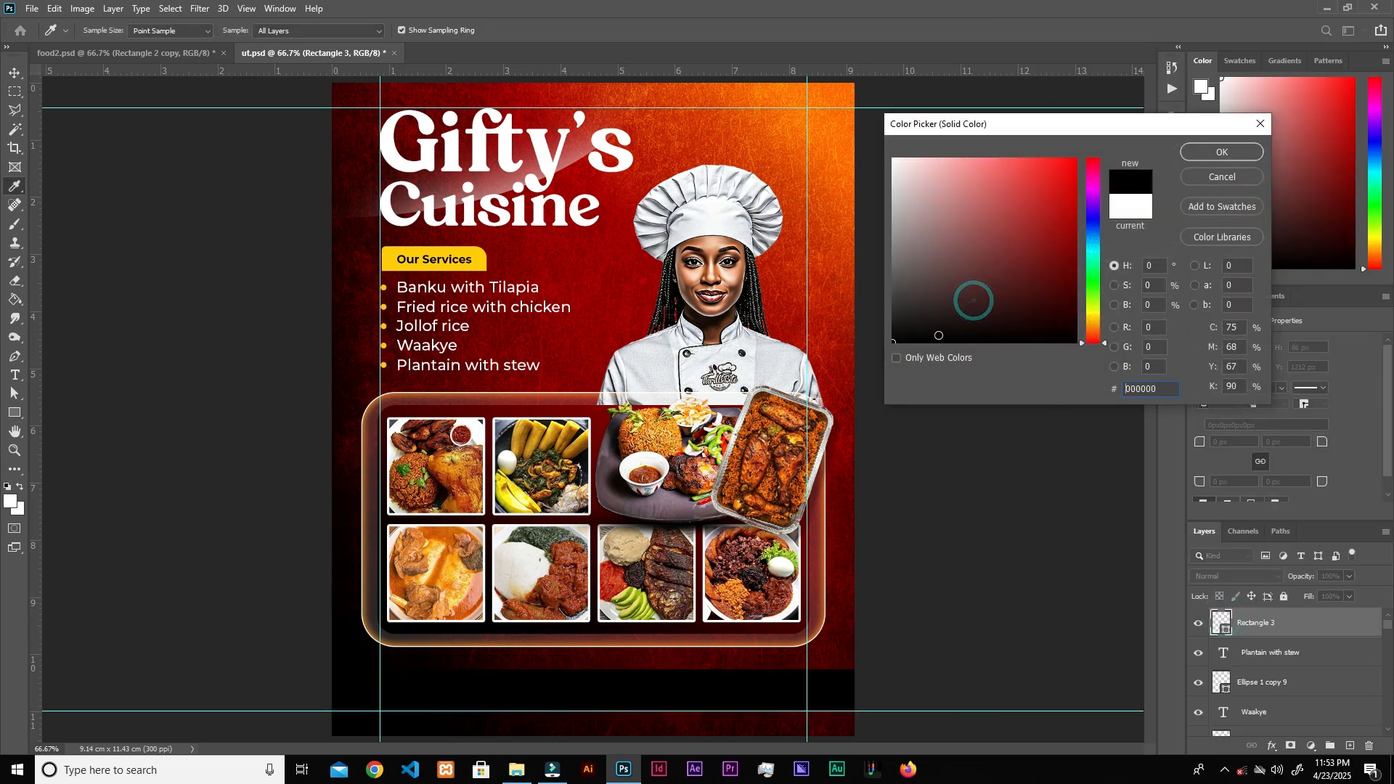
click(1220, 153)
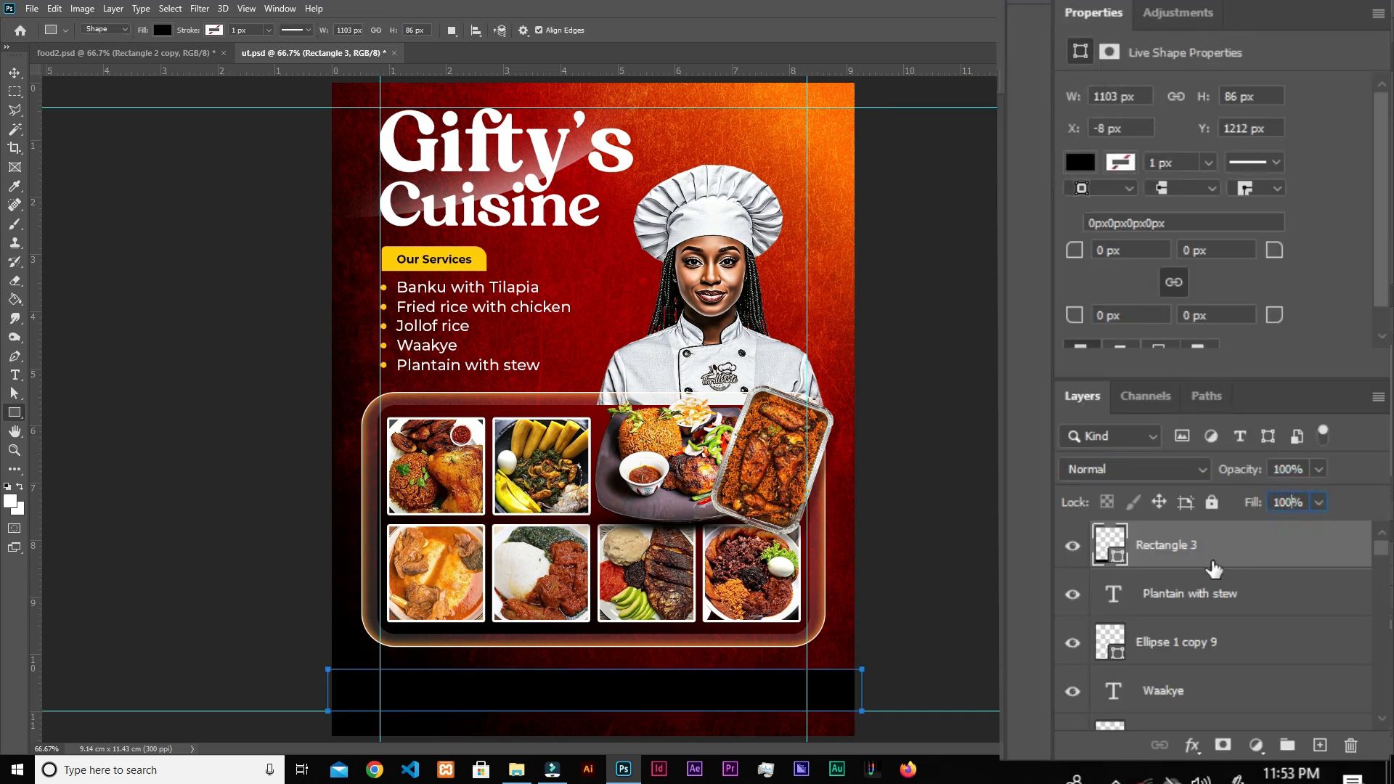
text(50)
key(Return)
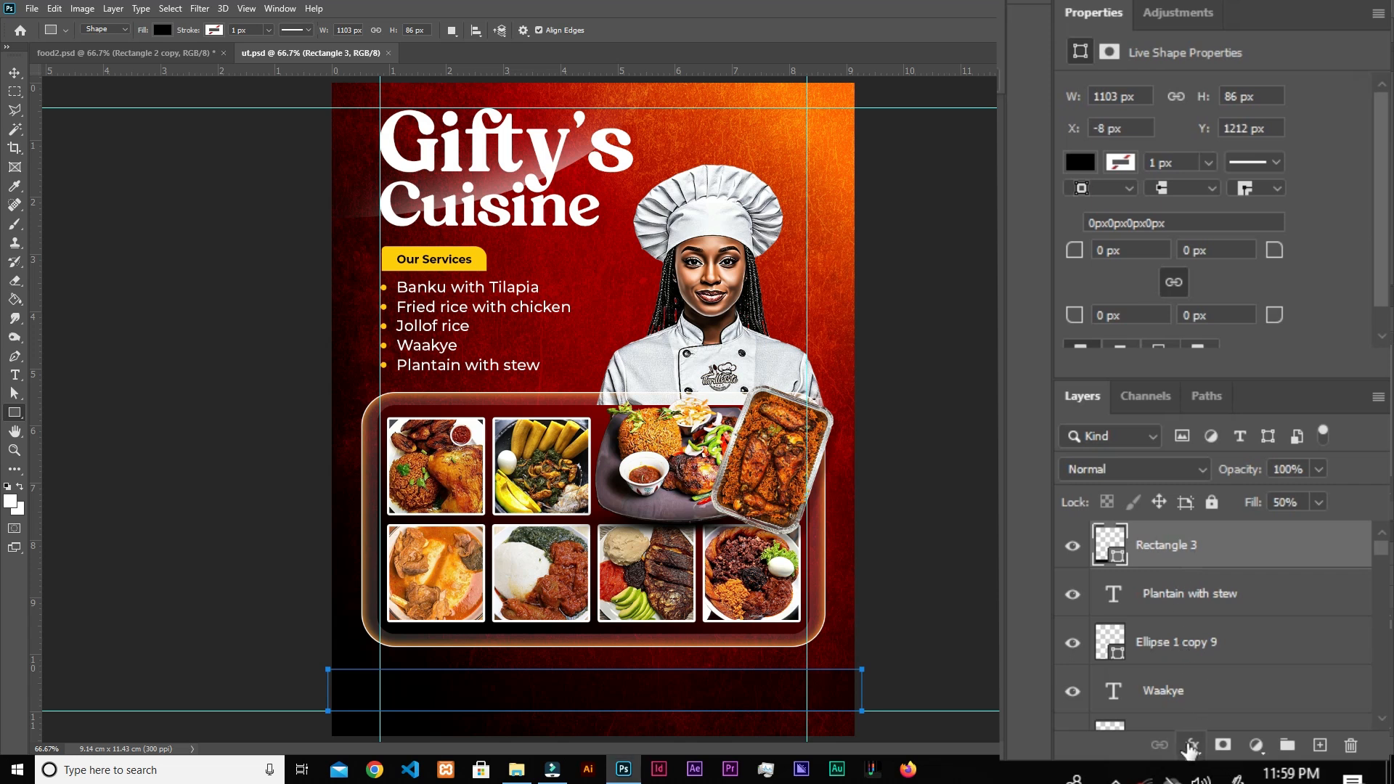
- Add an Inner Glow to the black bottom rectangle with Screen blending, 63% opacity, 0% choke and 21 px size
click(1192, 746)
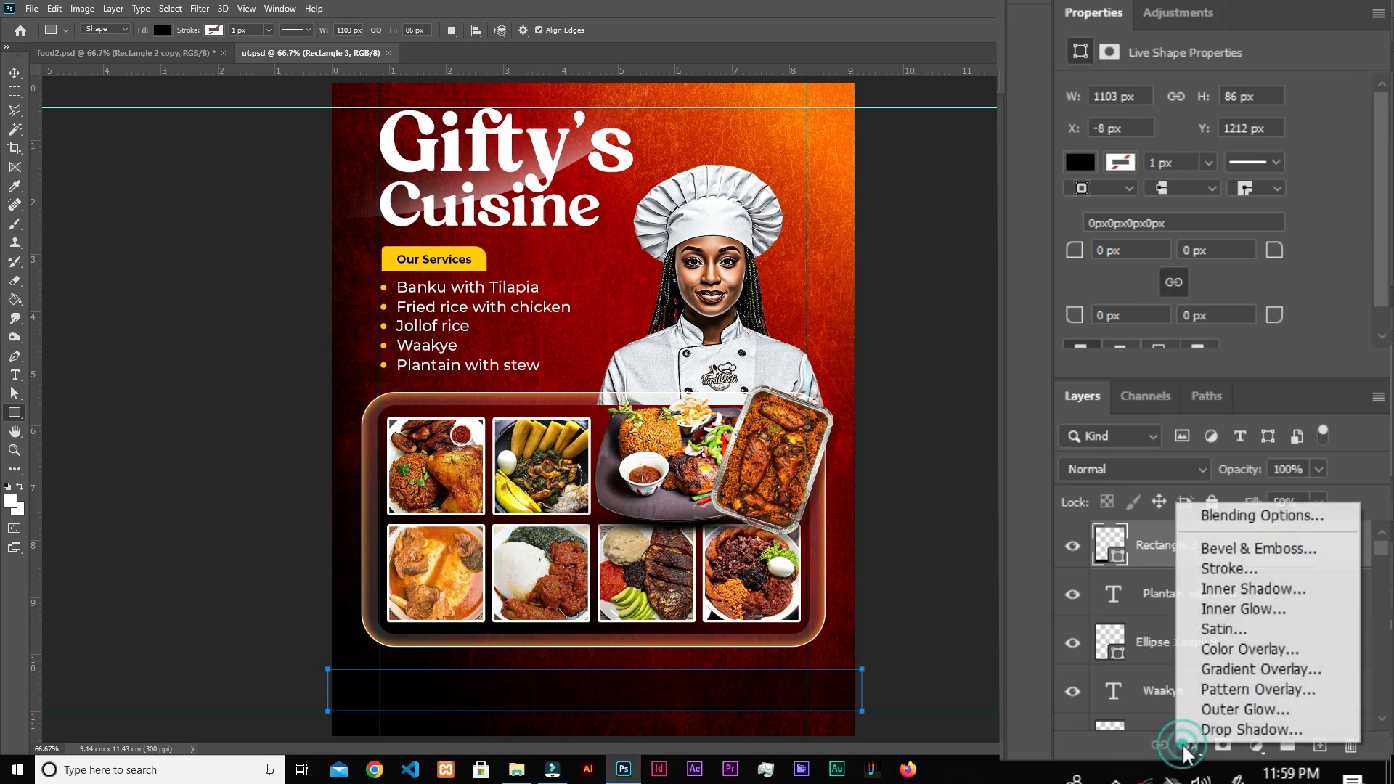
click(1235, 513)
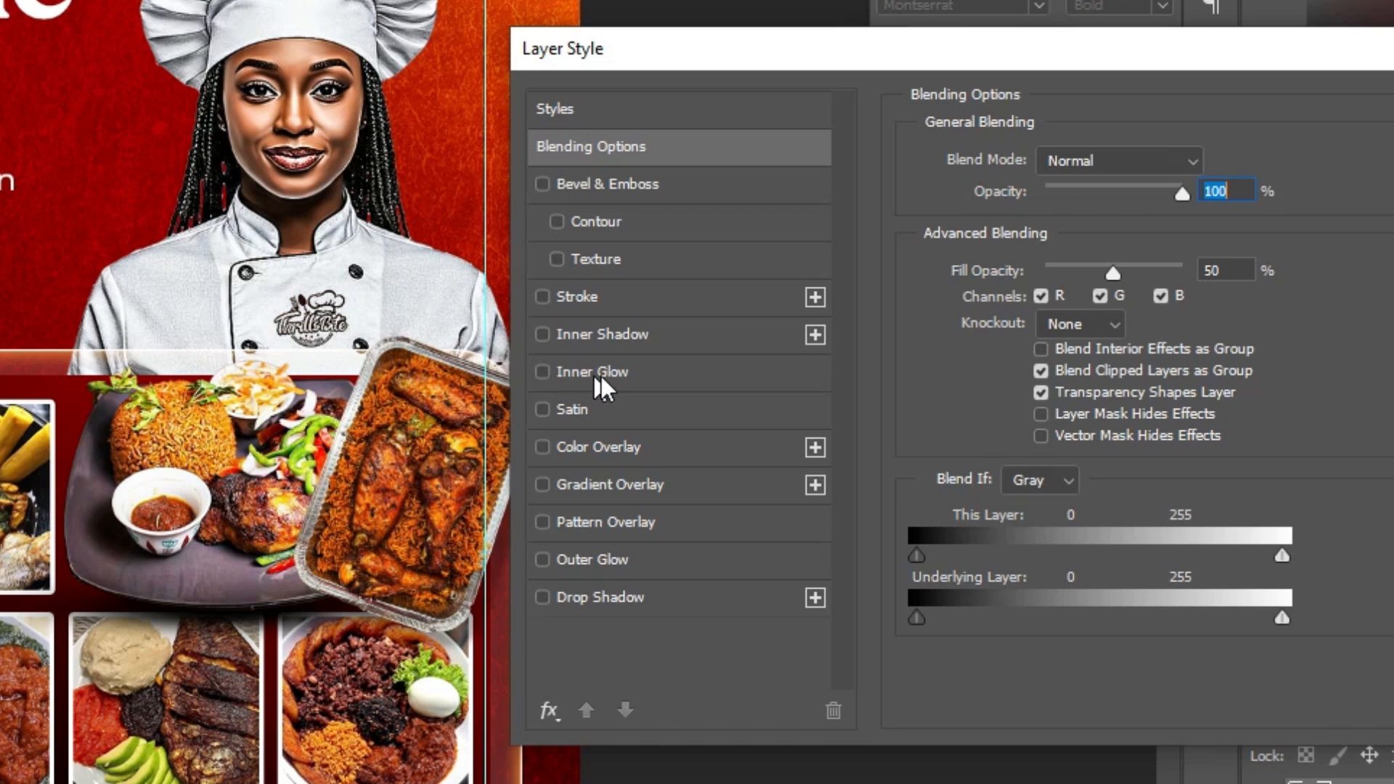
click(591, 375)
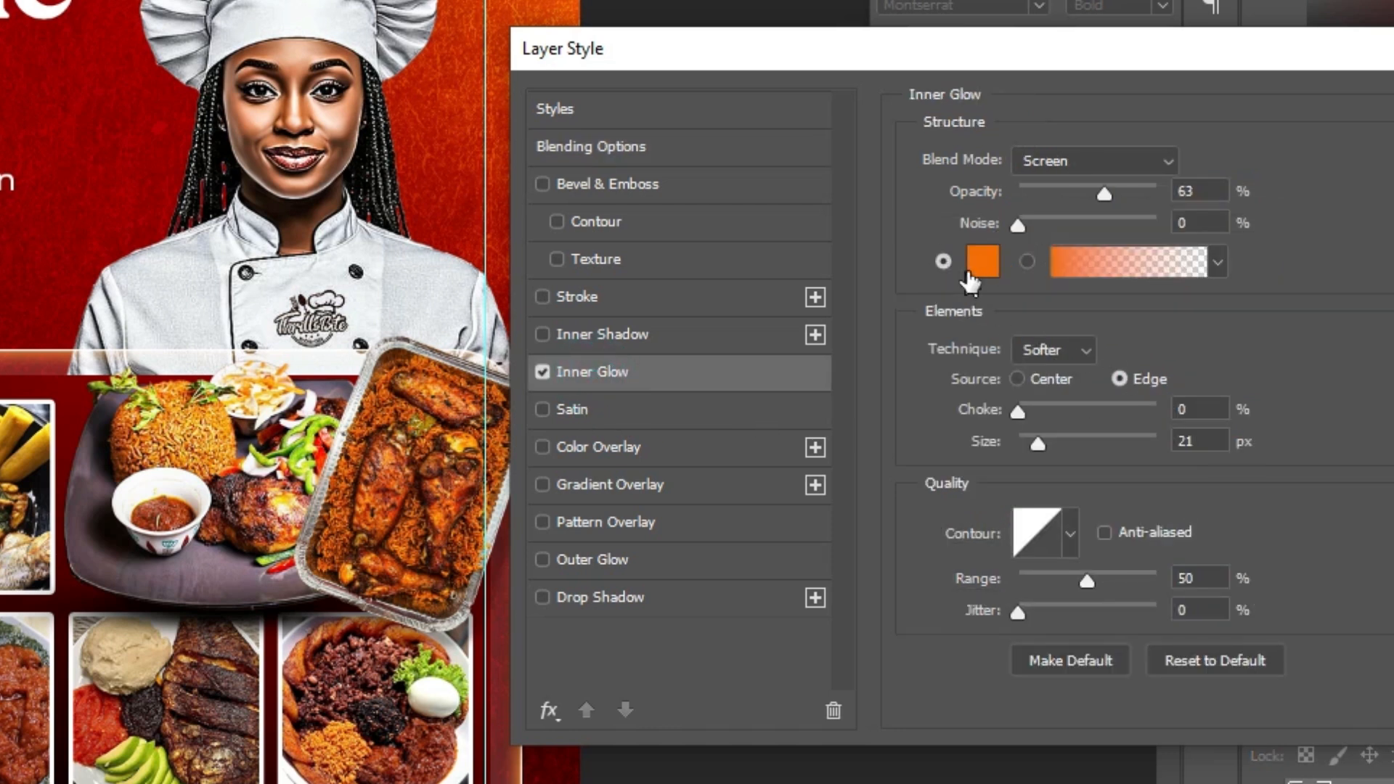
click(1200, 190)
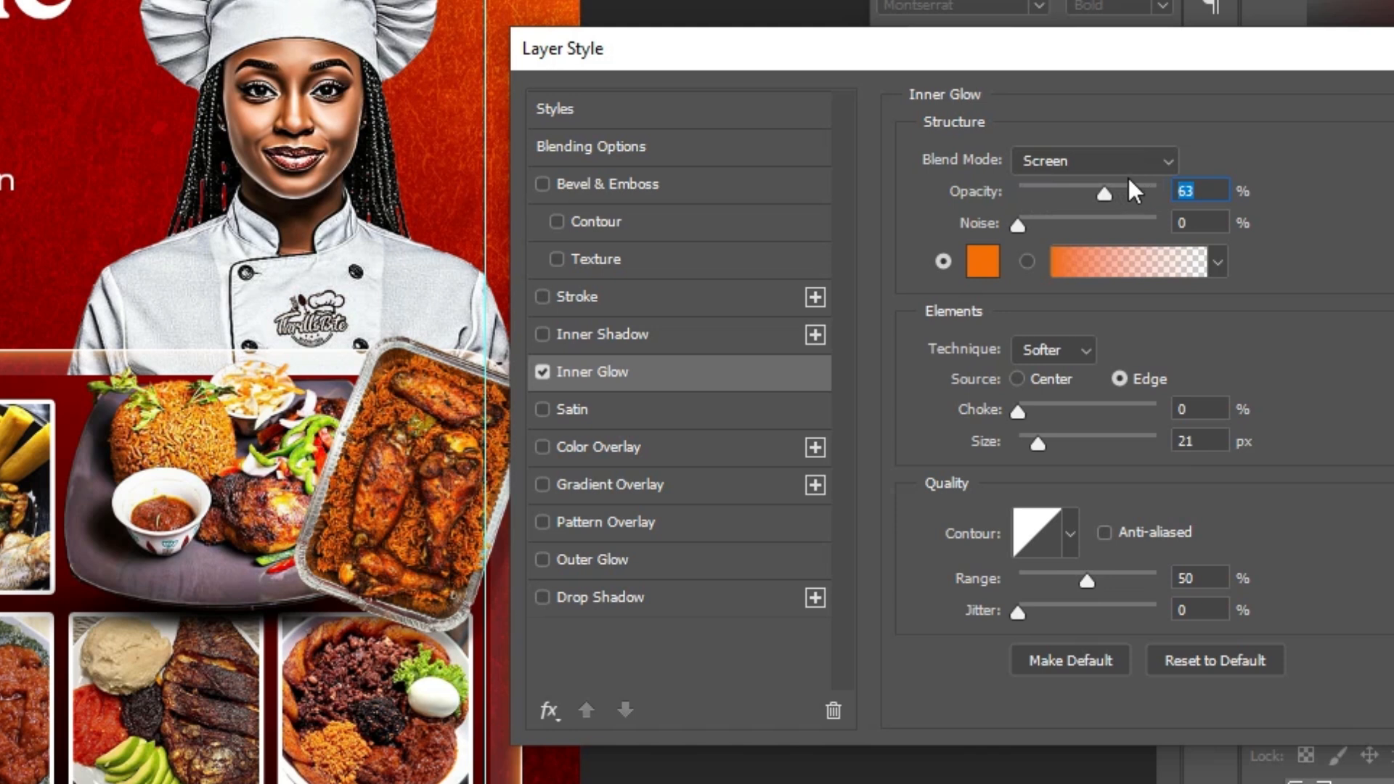
click(1207, 438)
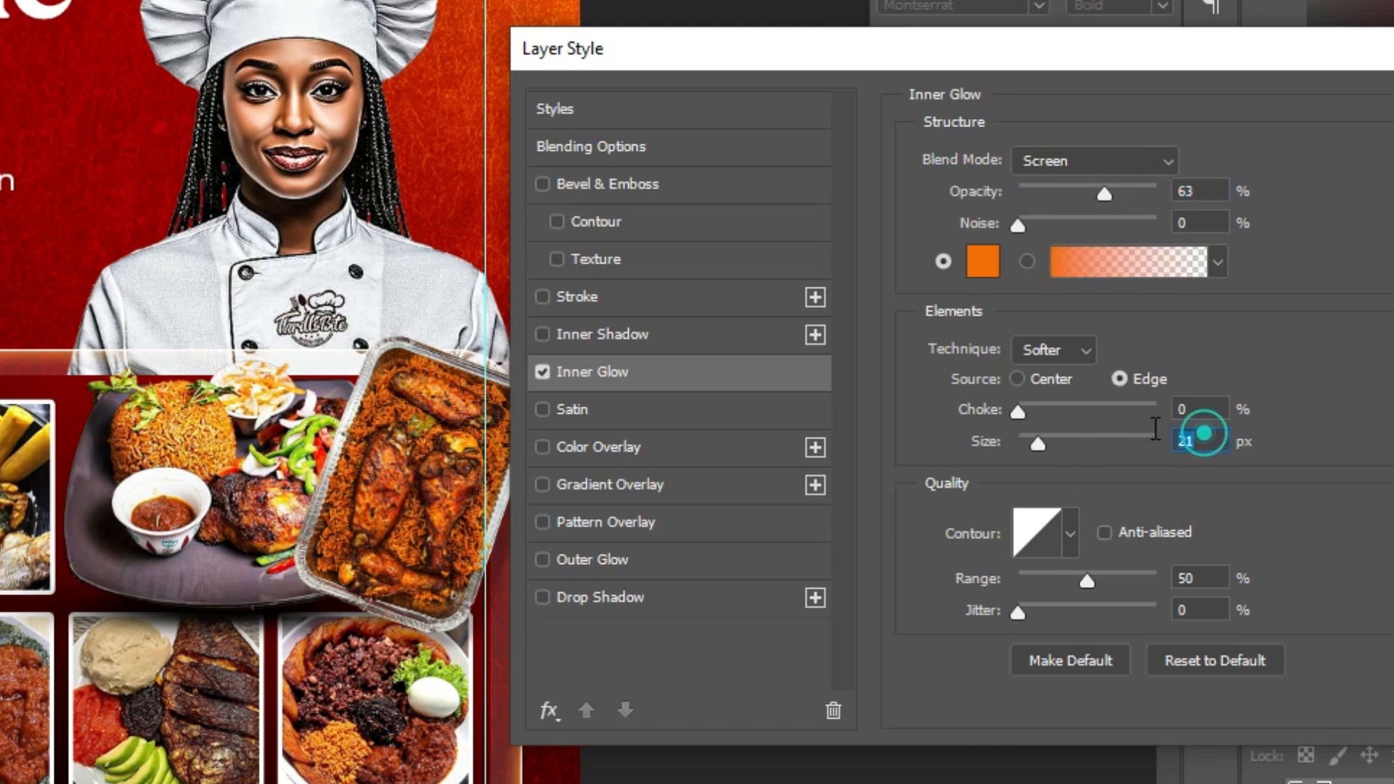
click(1200, 404)
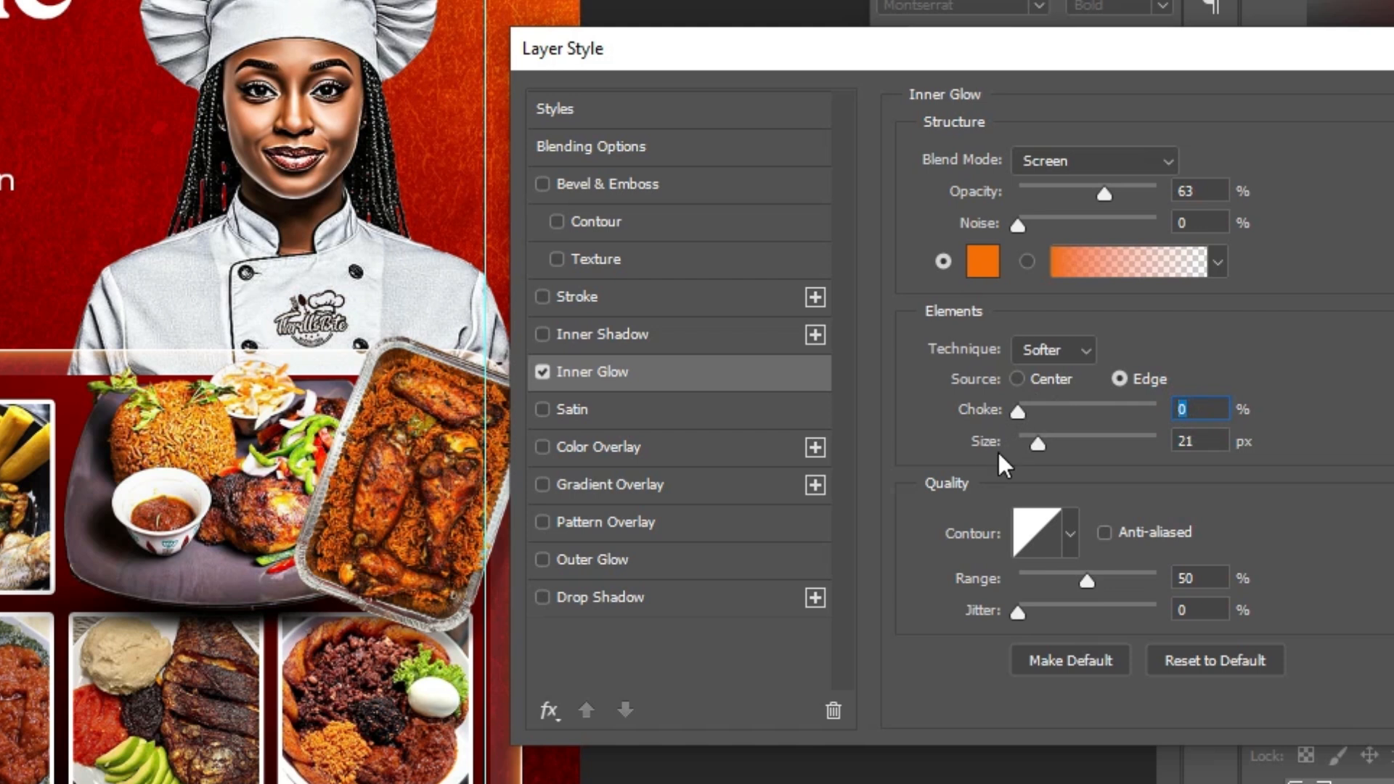
- Use the orange f46e00 as the inner glow colour and apply the layer style
click(983, 260)
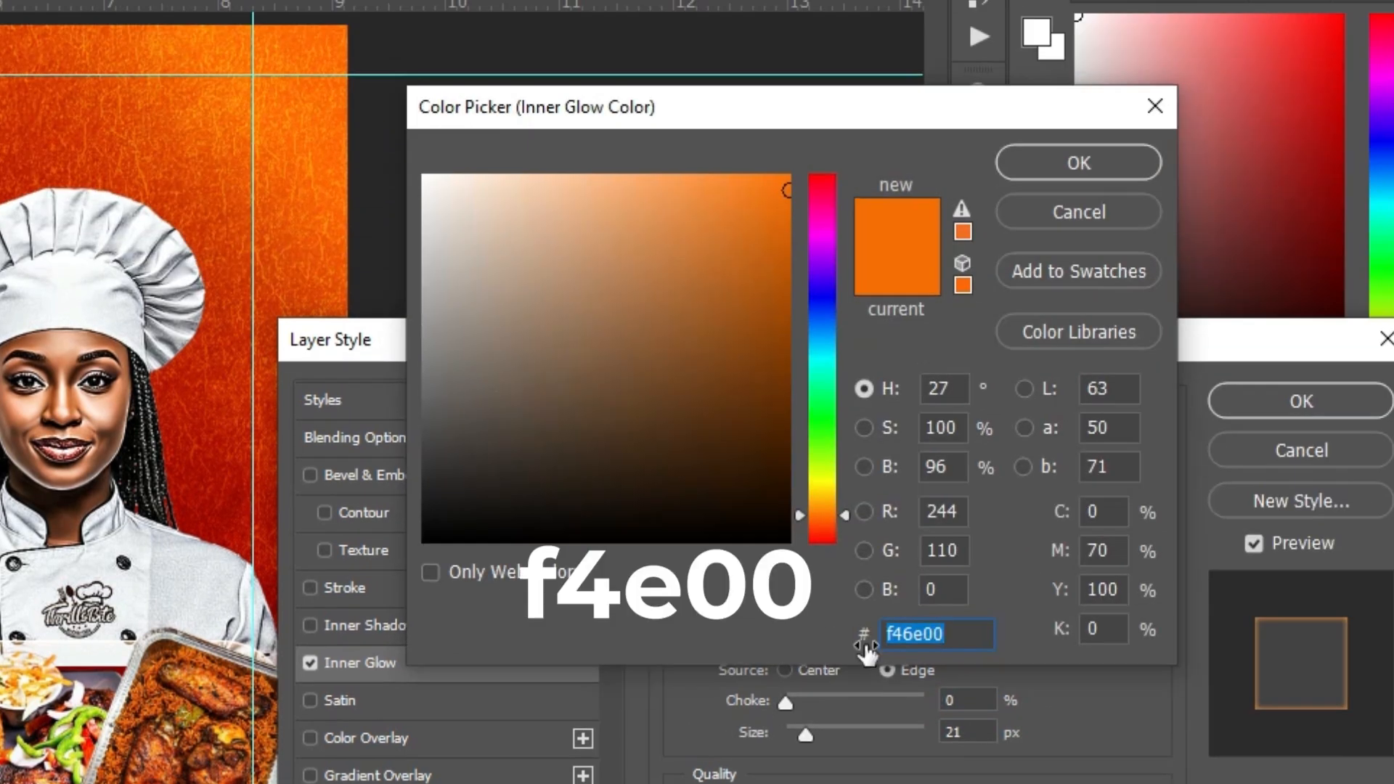
click(960, 636)
click(1057, 163)
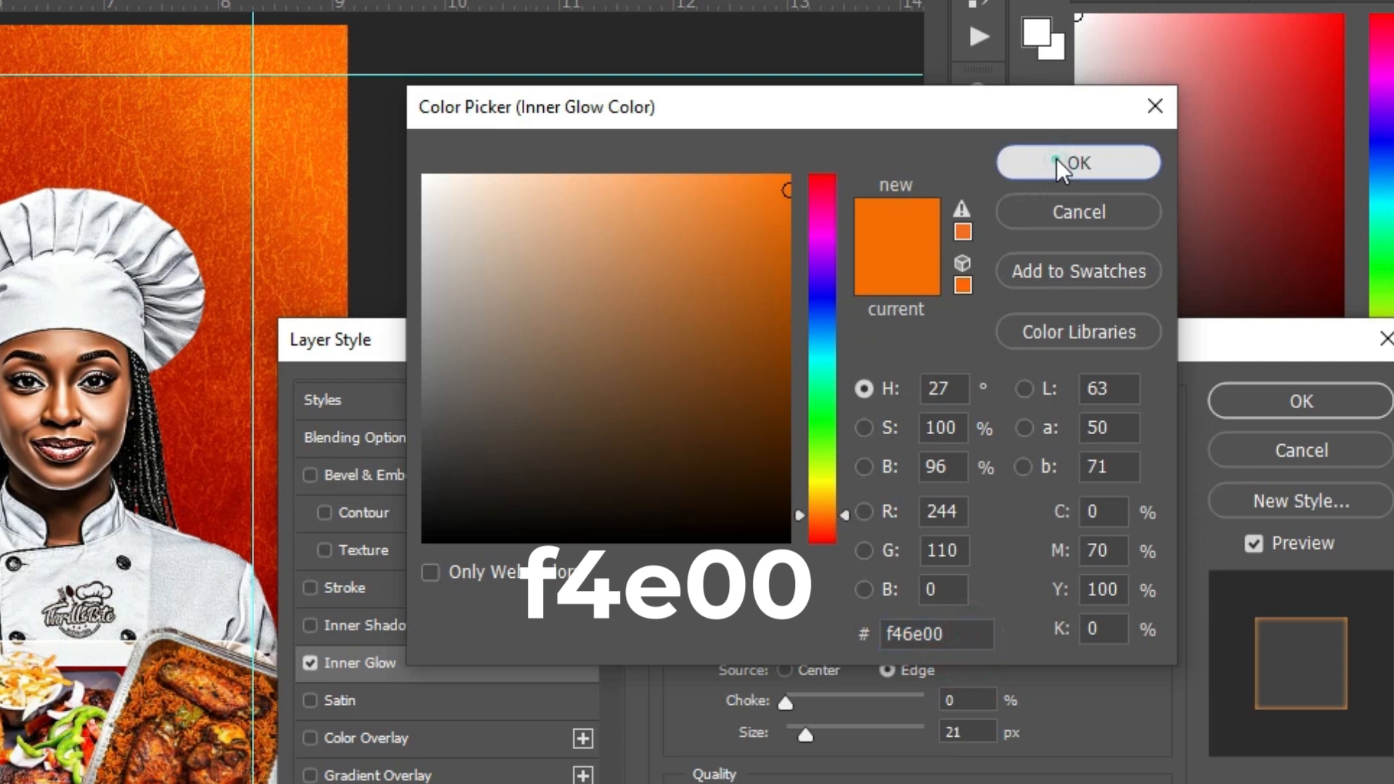
click(1255, 414)
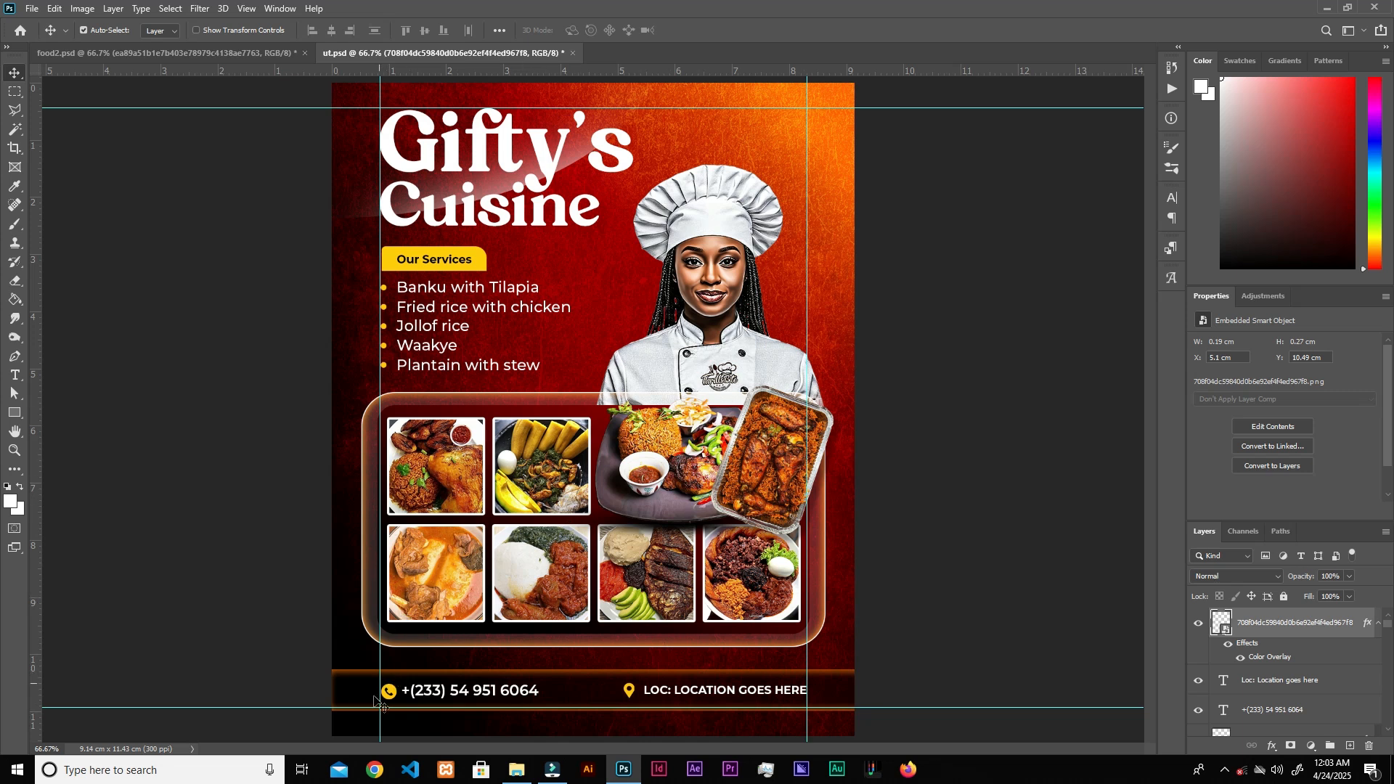
- Place the round red vegetable image on the flyer, scaled down and partly off the left edge just above the contact bar
click(518, 770)
drag(776, 171, 483, 520)
drag(397, 611, 346, 665)
drag(430, 577, 385, 618)
drag(353, 674, 373, 660)
key(Return)
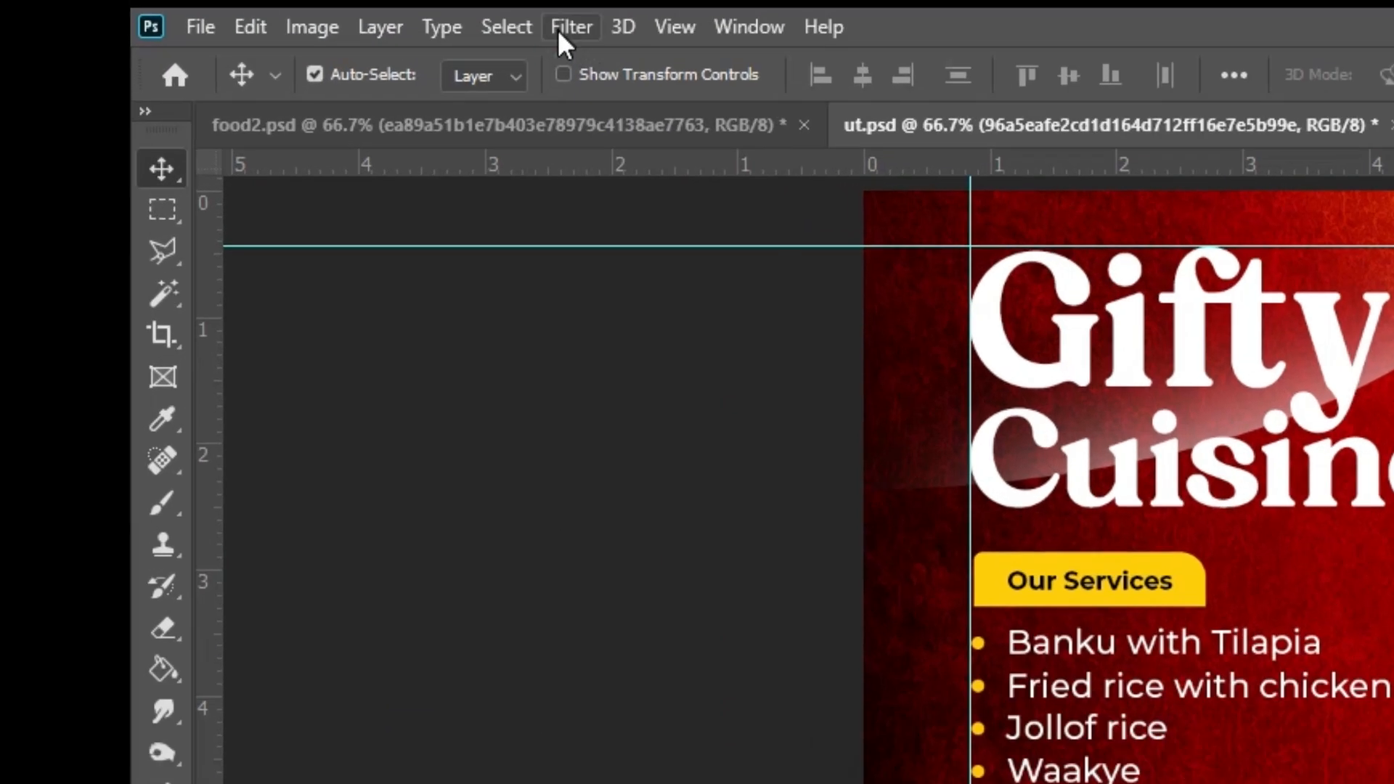
- Apply a Motion Blur to the red vegetable image with a 34° angle and a 61-pixel distance
click(559, 29)
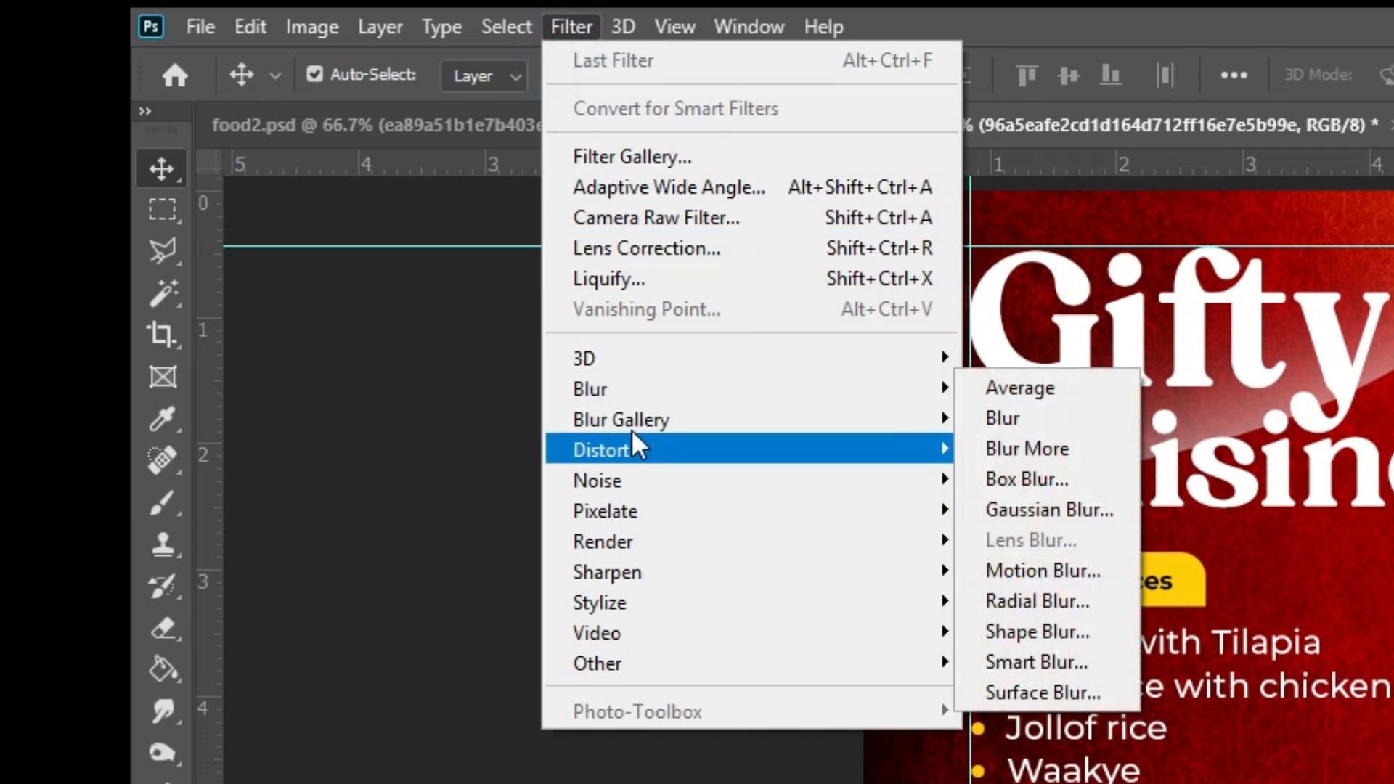
mouse_move(640, 391)
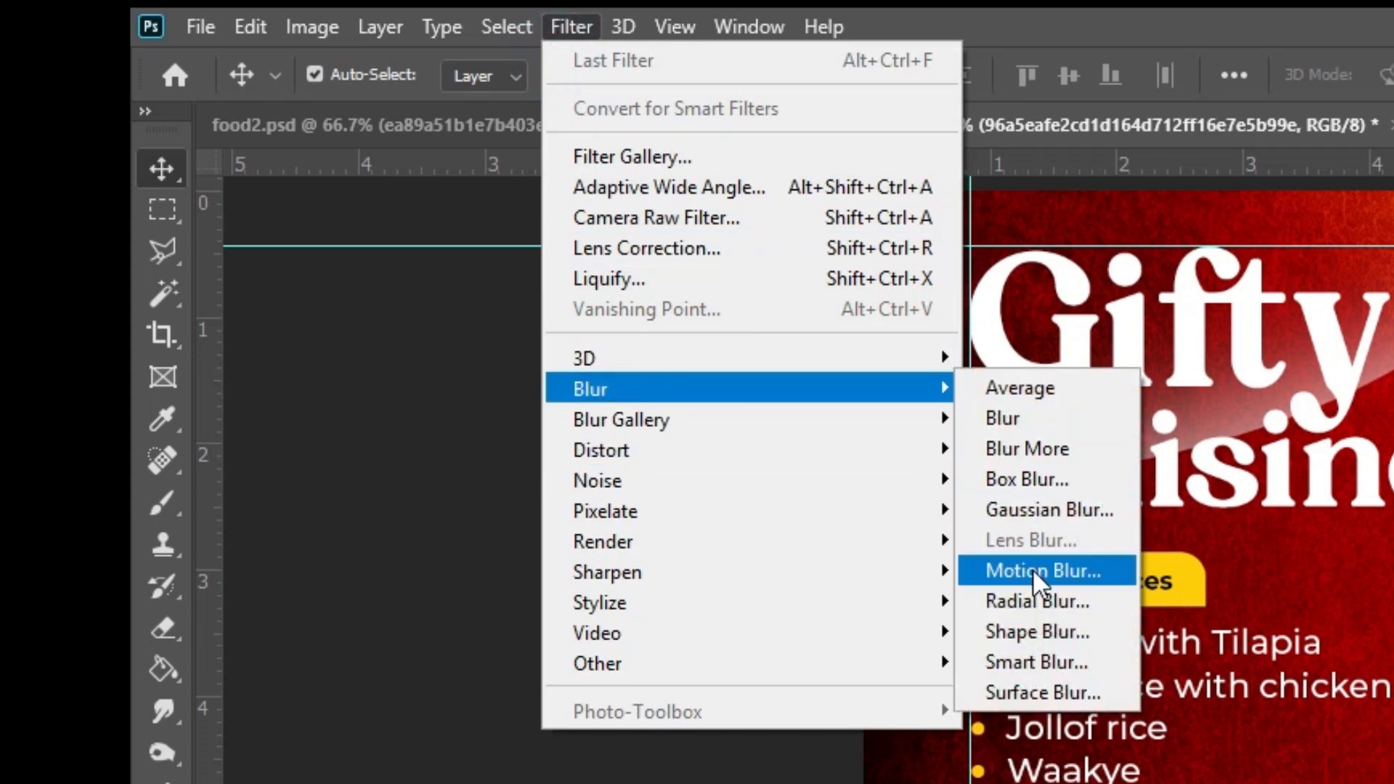
click(1067, 571)
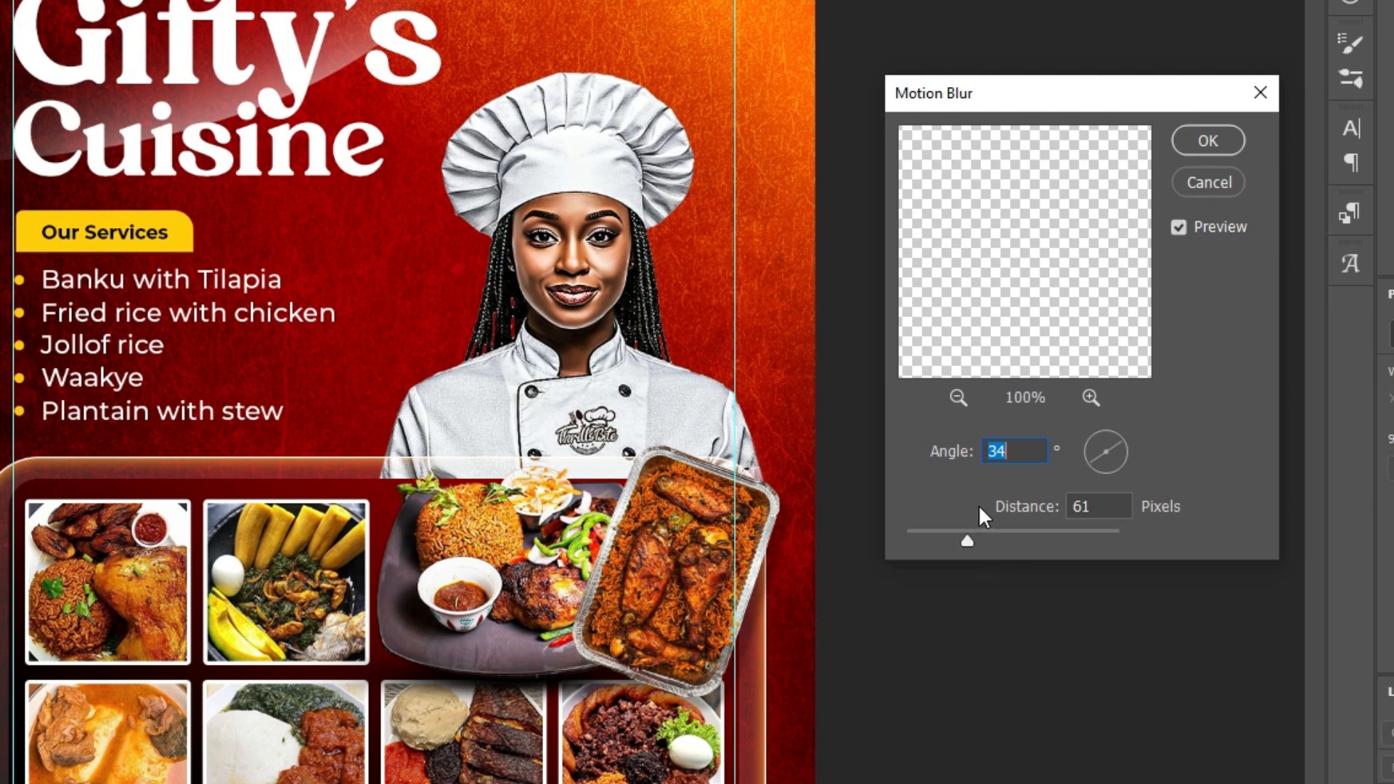
click(1100, 506)
click(1205, 141)
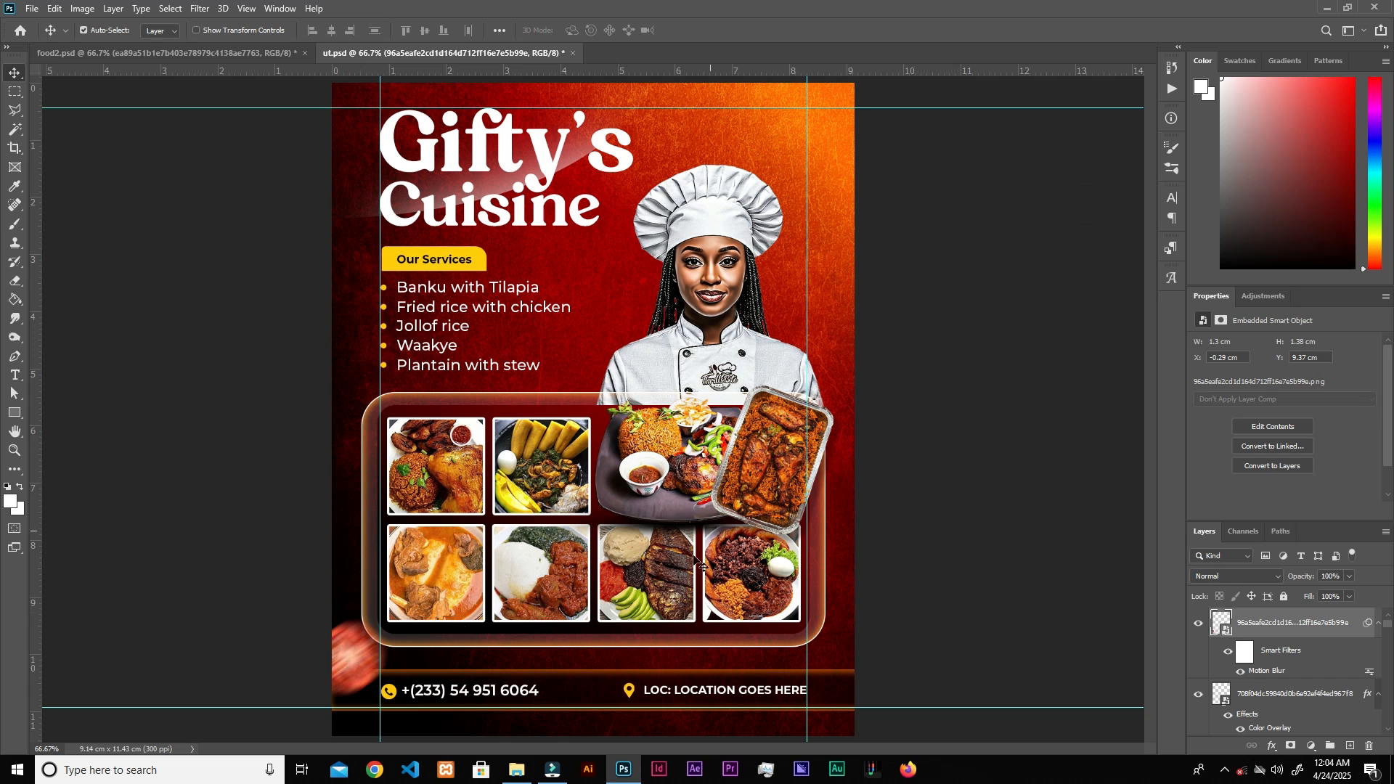
- Place the green leaf image beside the chef near the right guide, scaled to about 3.35% and rotated about -35°
click(517, 769)
drag(300, 187, 623, 772)
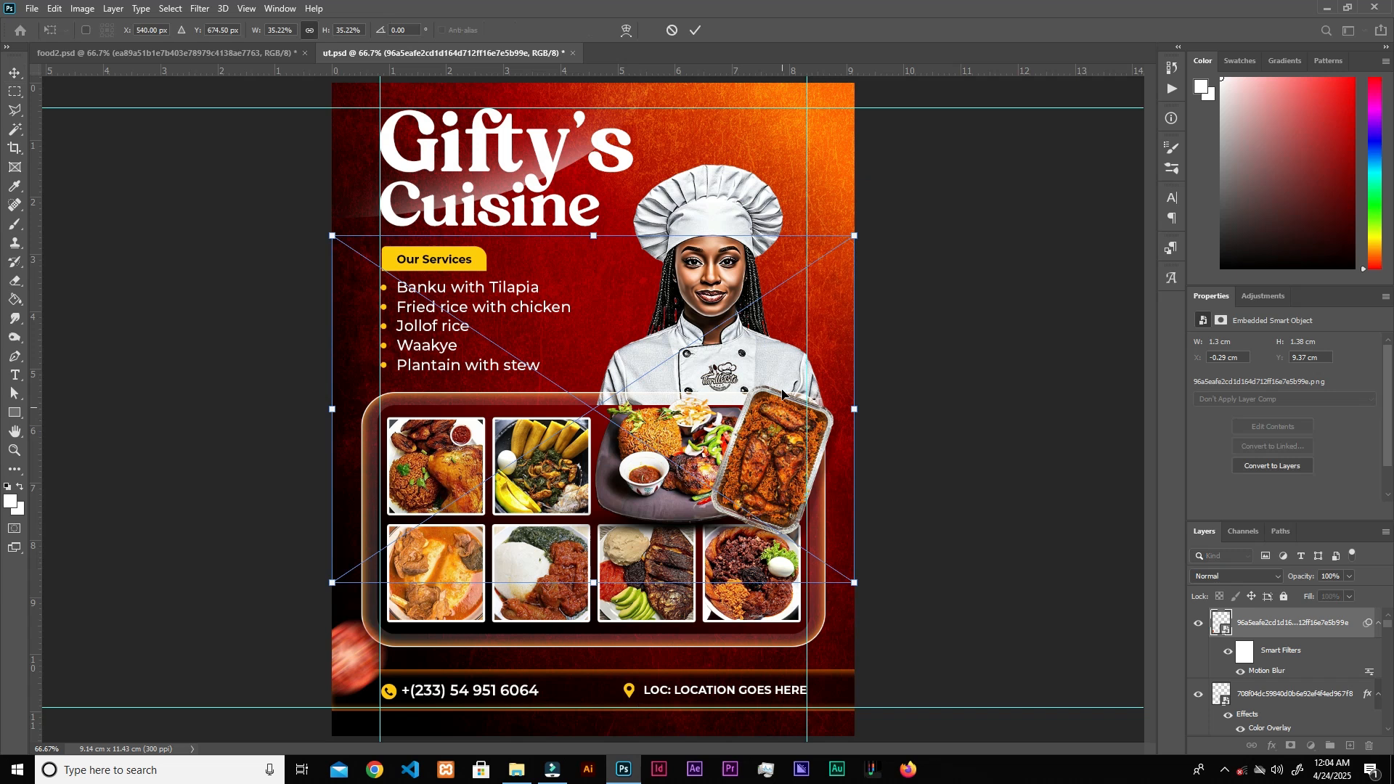
drag(855, 409, 814, 268)
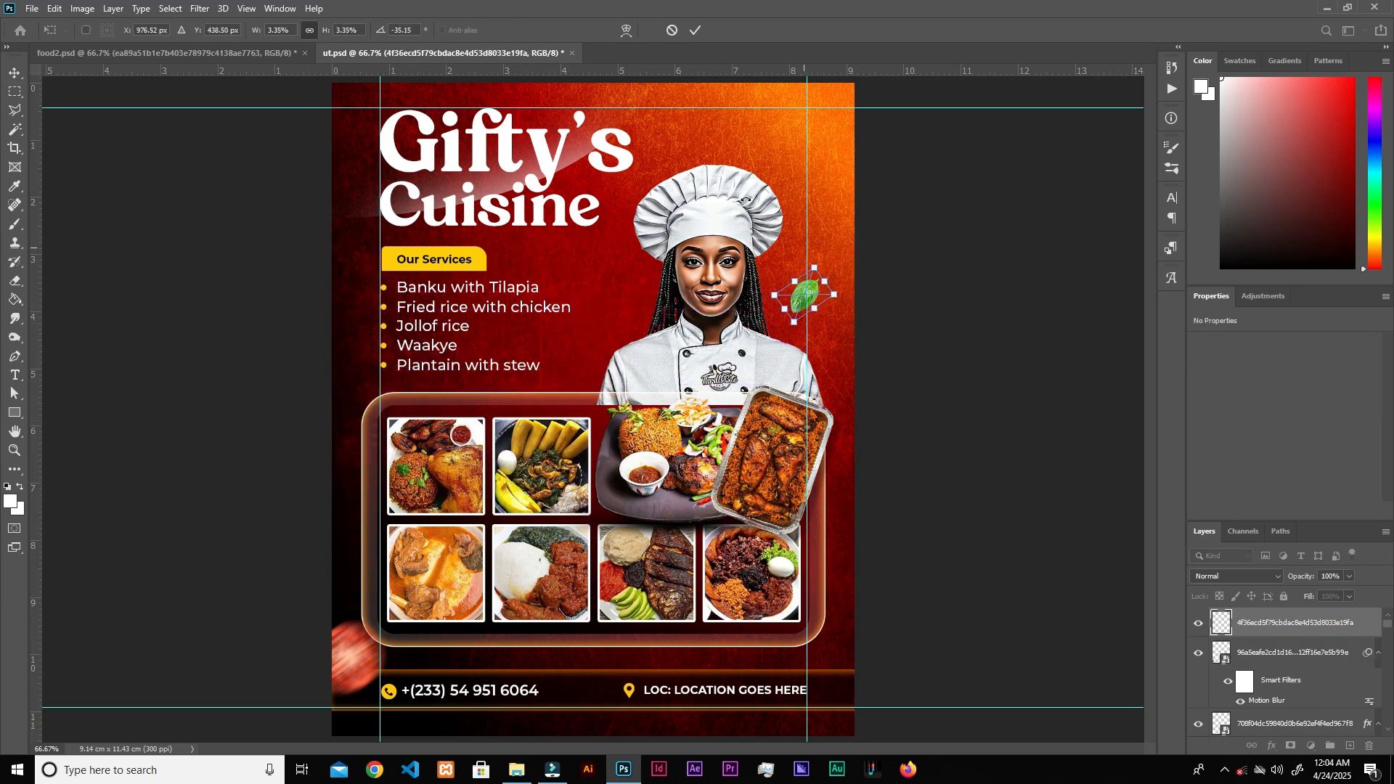
click(697, 29)
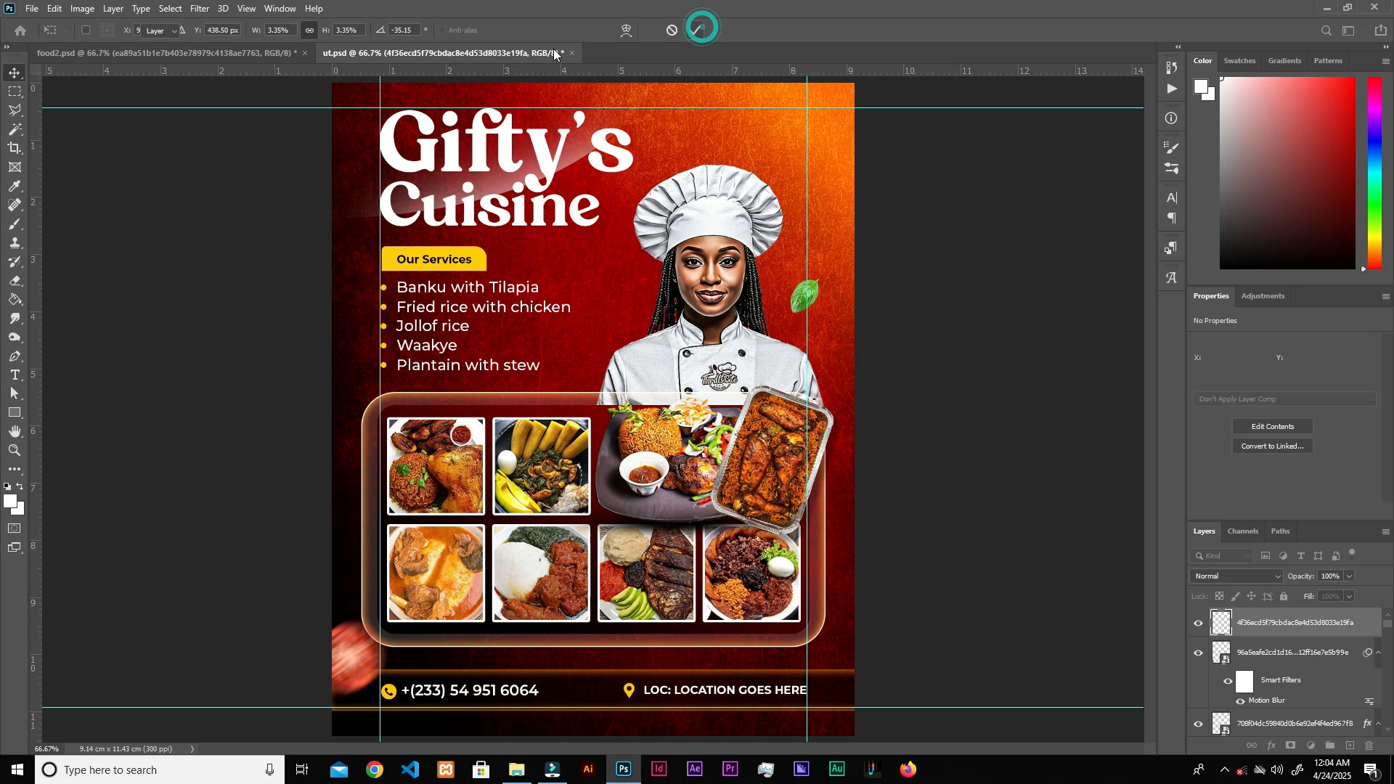
- Apply a Motion Blur to the green leaf image with a 26° angle and a 44-pixel distance
click(200, 9)
click(204, 25)
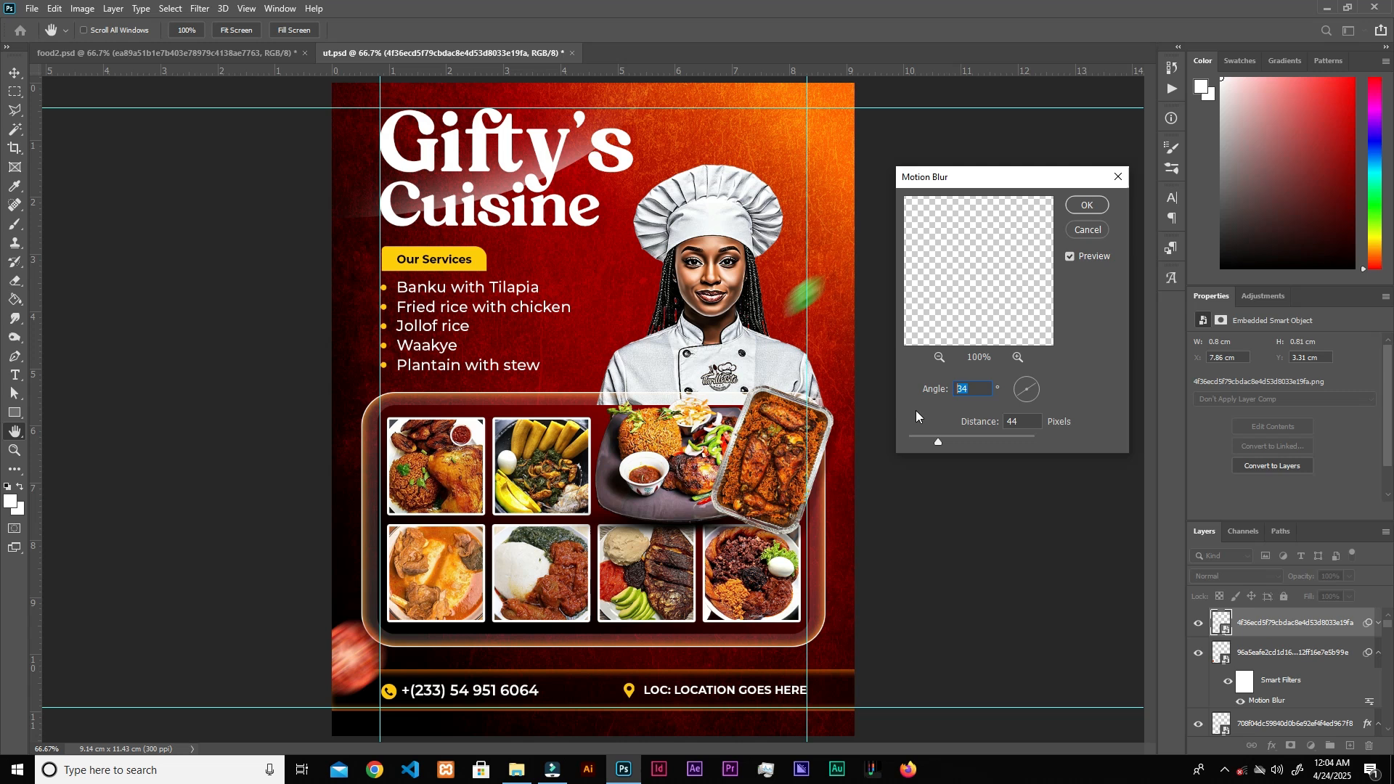
click(1090, 205)
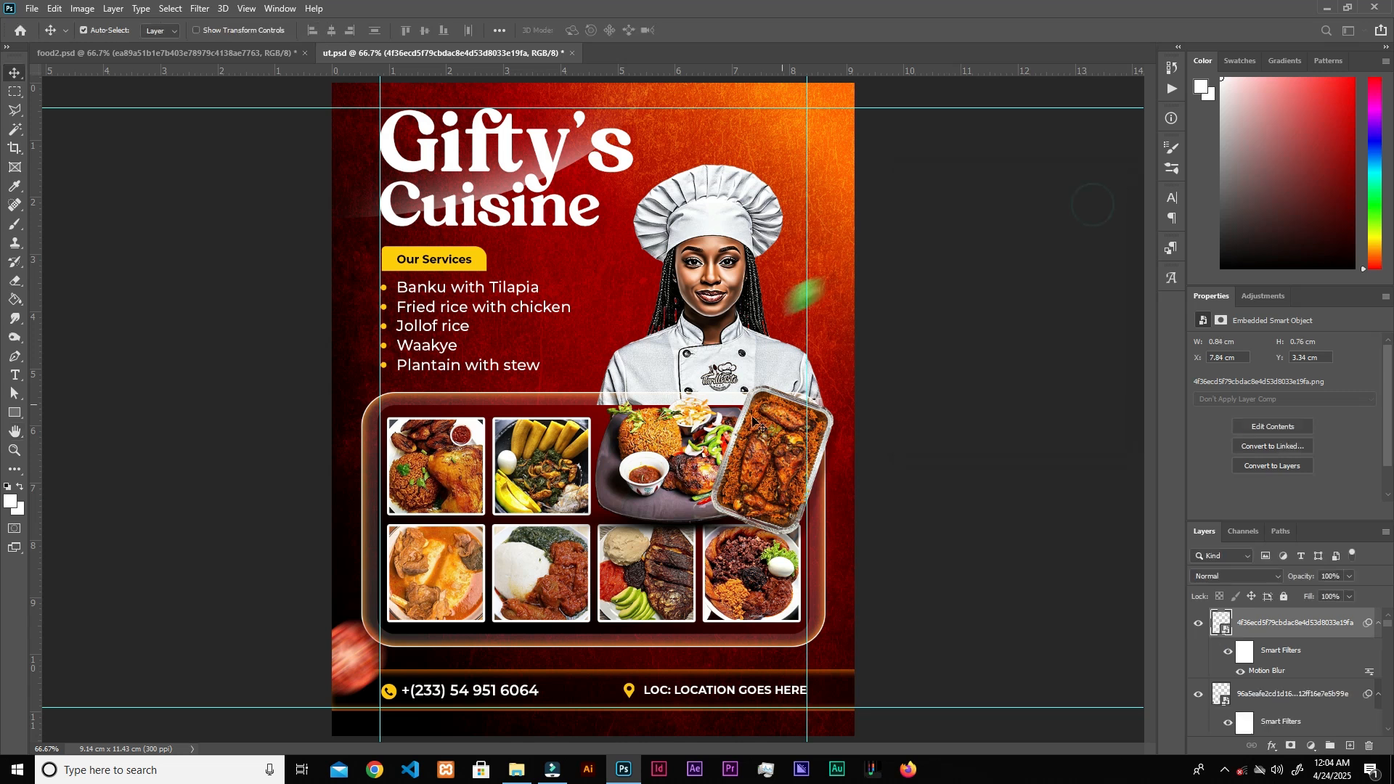
- Place the onion ring image on the flyer, scaled down and positioned above the chef's hat near the upper guide
click(517, 770)
drag(287, 269, 763, 118)
drag(795, 84, 727, 112)
click(698, 32)
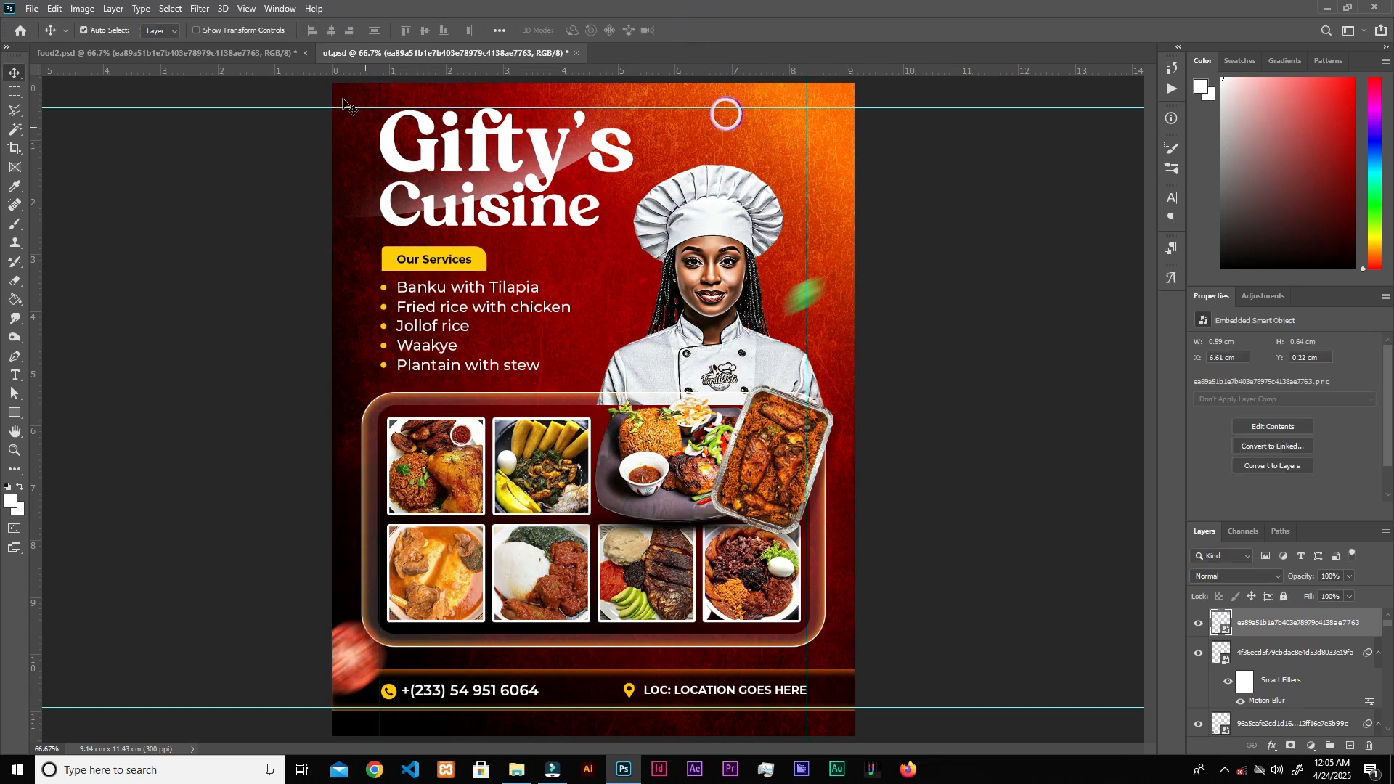
- Apply a Motion Blur to the onion ring image with a 26° angle and a 44-pixel distance
click(200, 8)
click(212, 23)
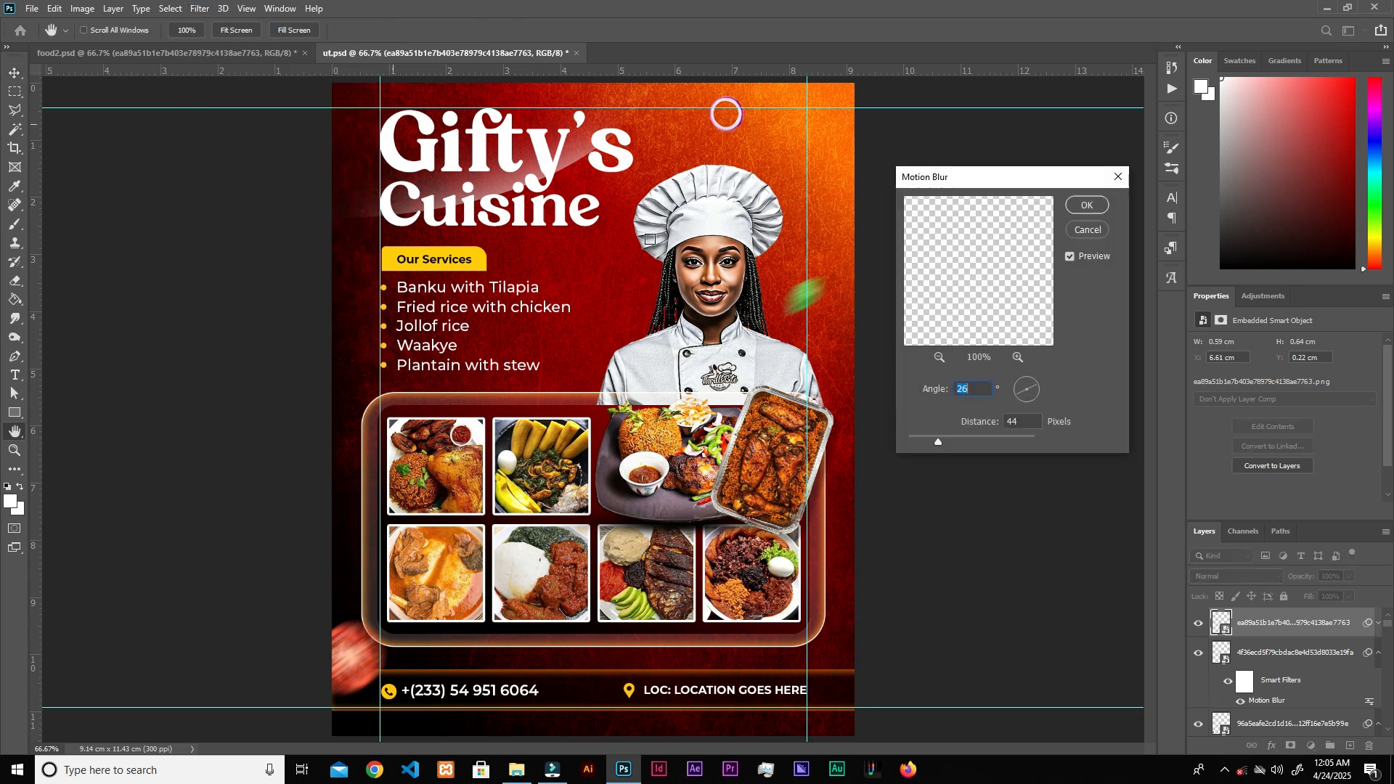
click(1088, 205)
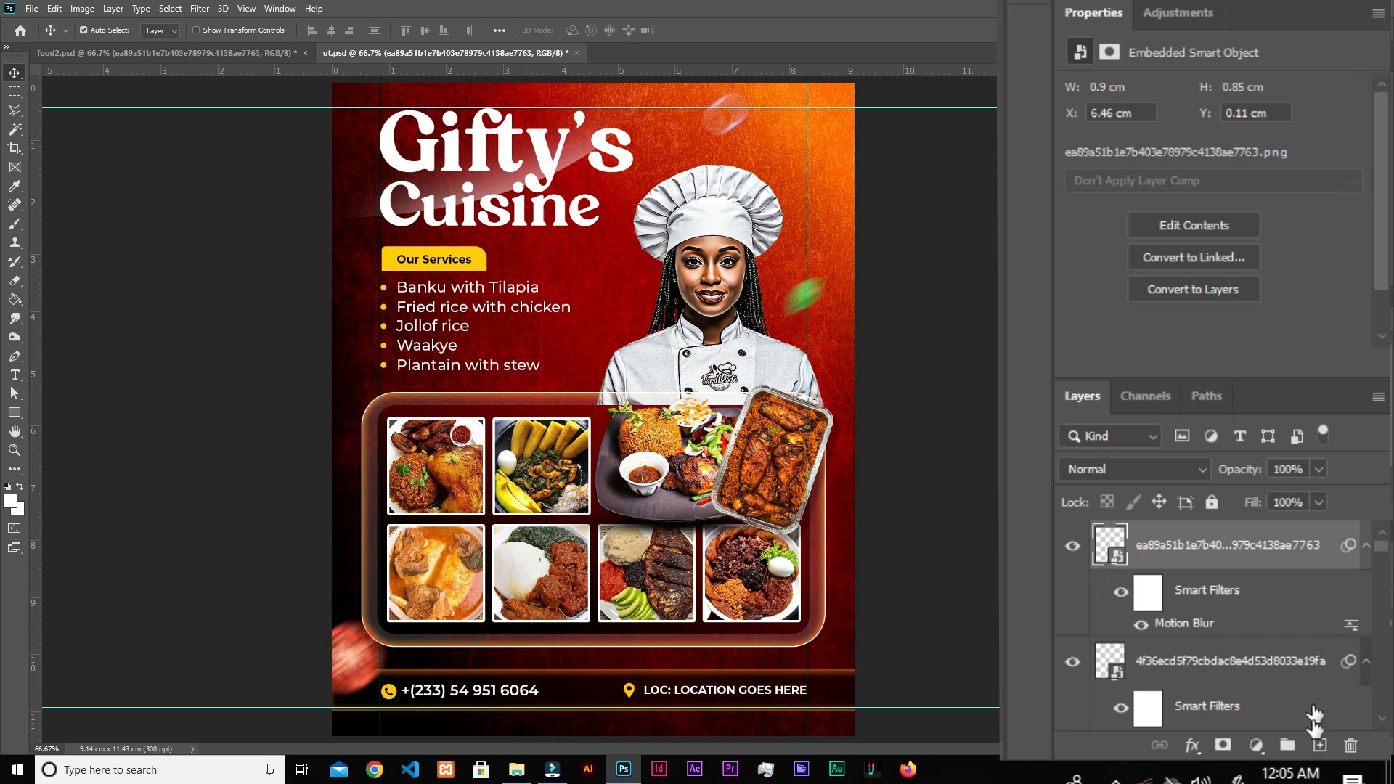
- Add a new layer above all others and set its blend mode to Linear Dodge (Add)
click(1320, 748)
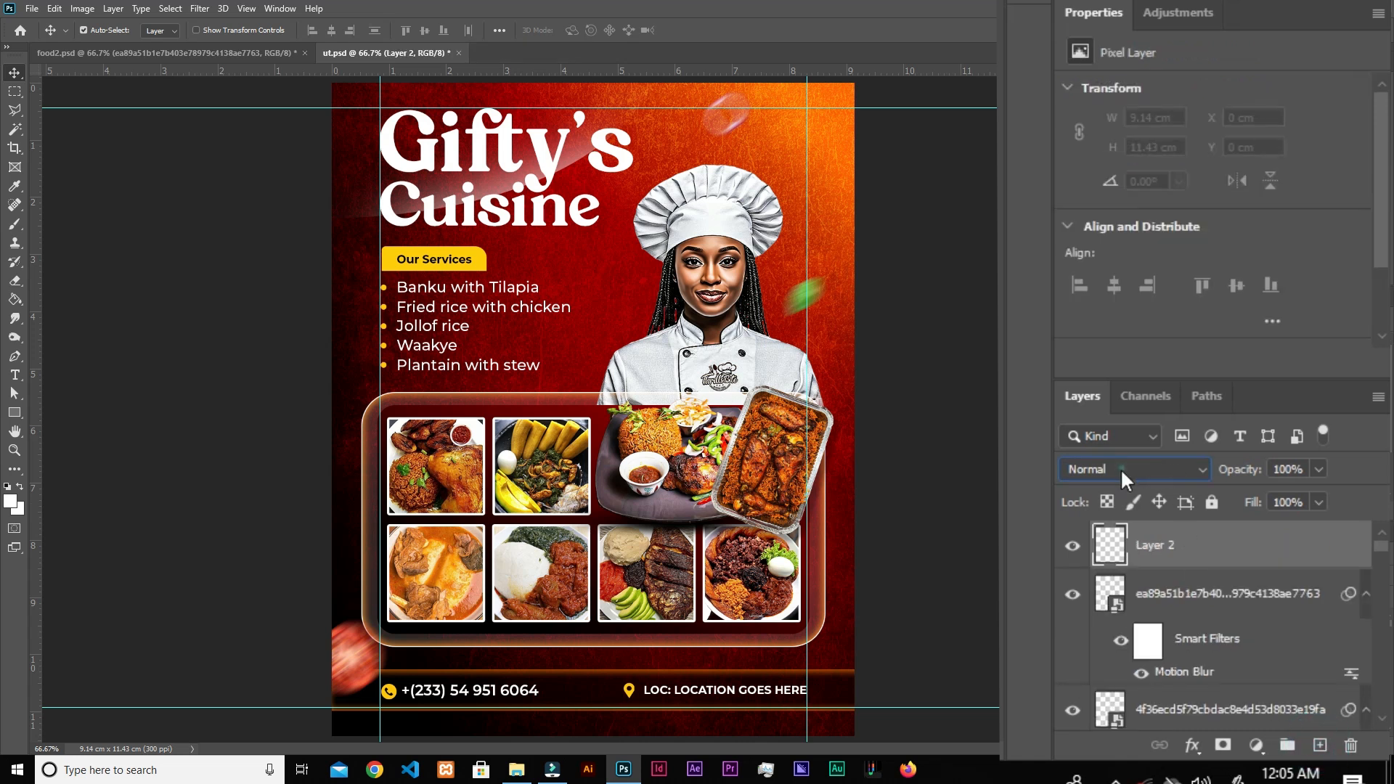
click(1121, 468)
click(1130, 404)
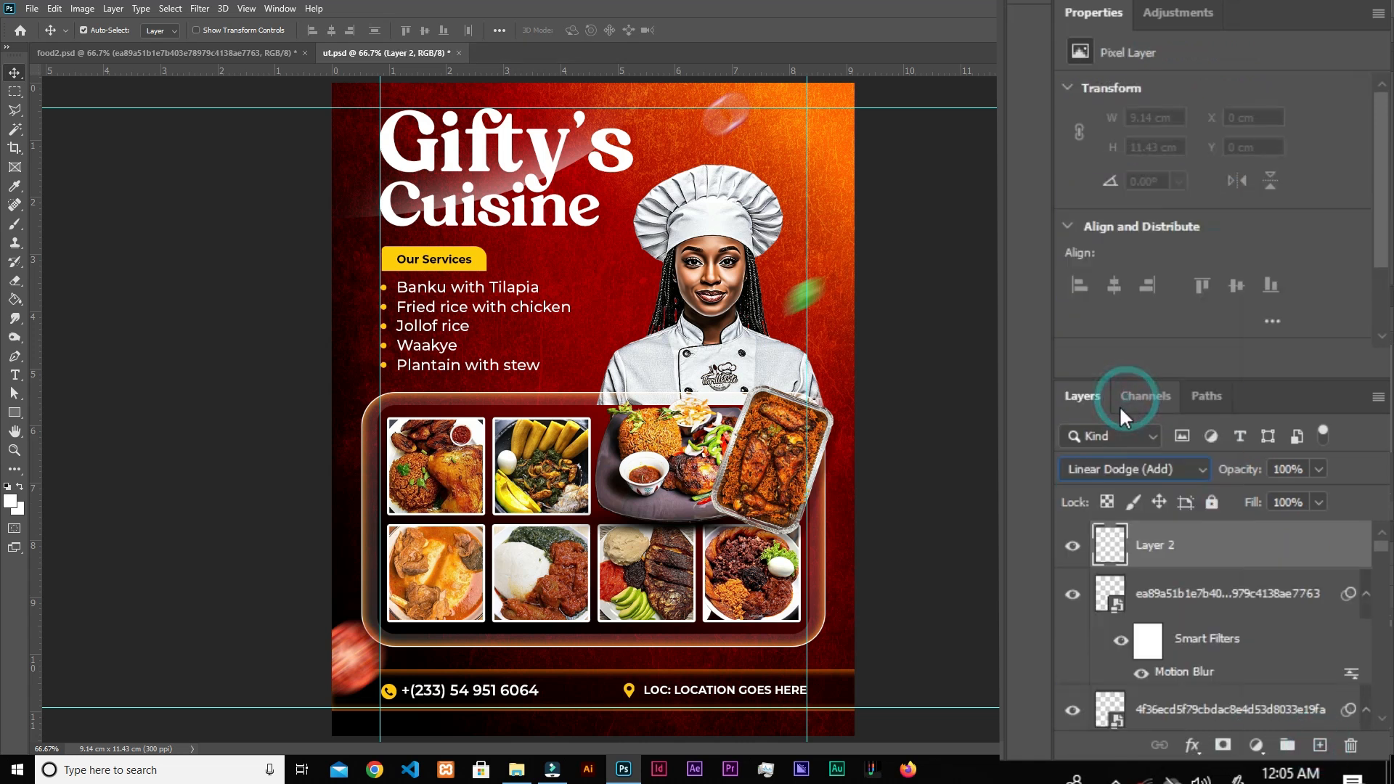
- Paint a soft glow over the chef and the flyer's lower-left corner with a large soft brush, starting with the colour b52000 at 1200 px
click(16, 226)
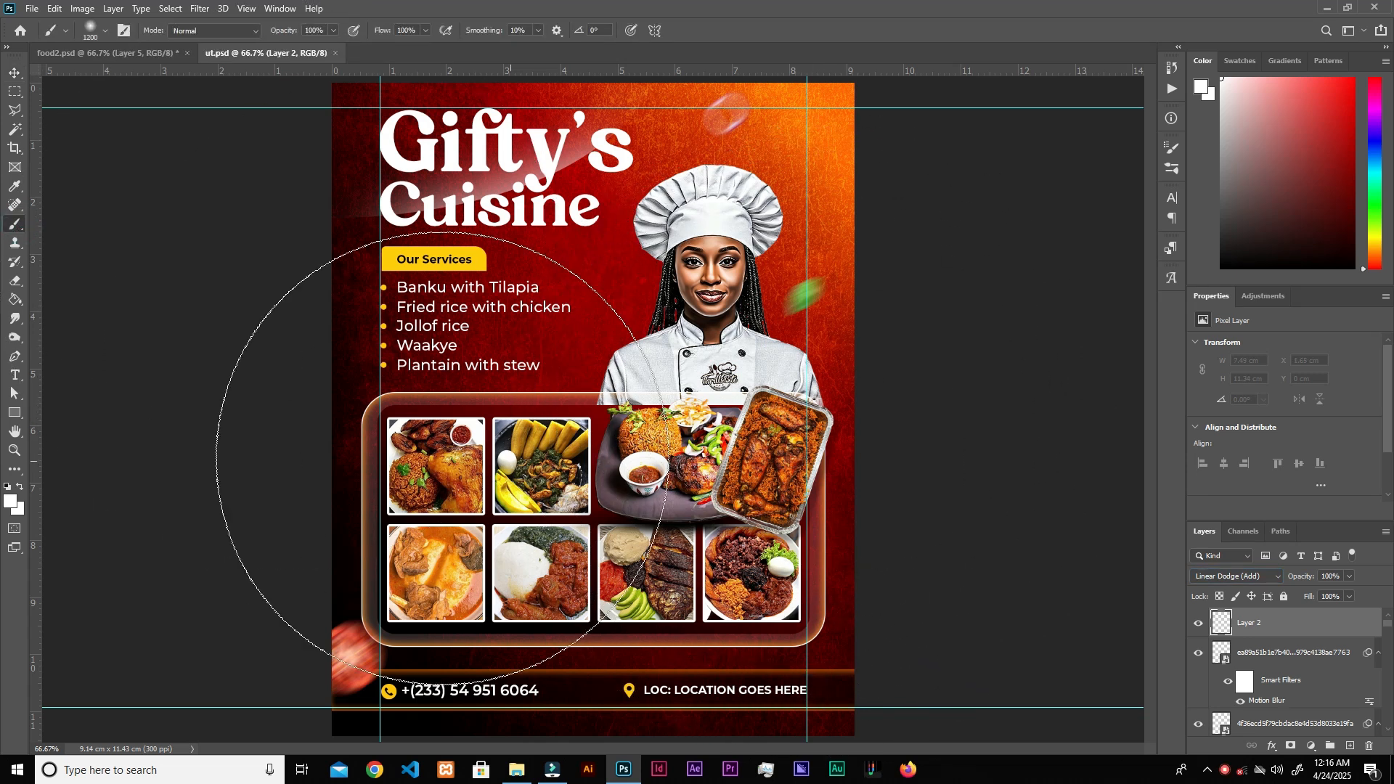
click(13, 499)
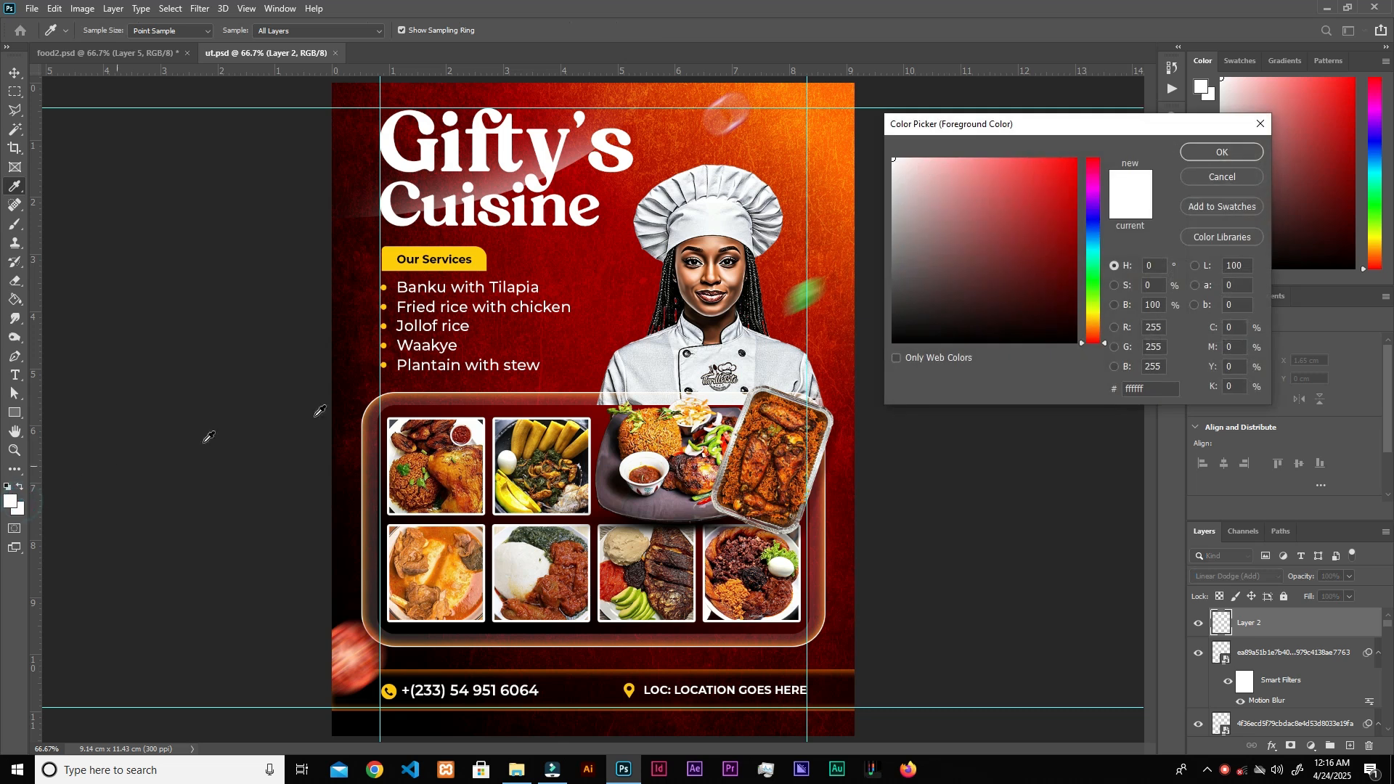
text(b52000)
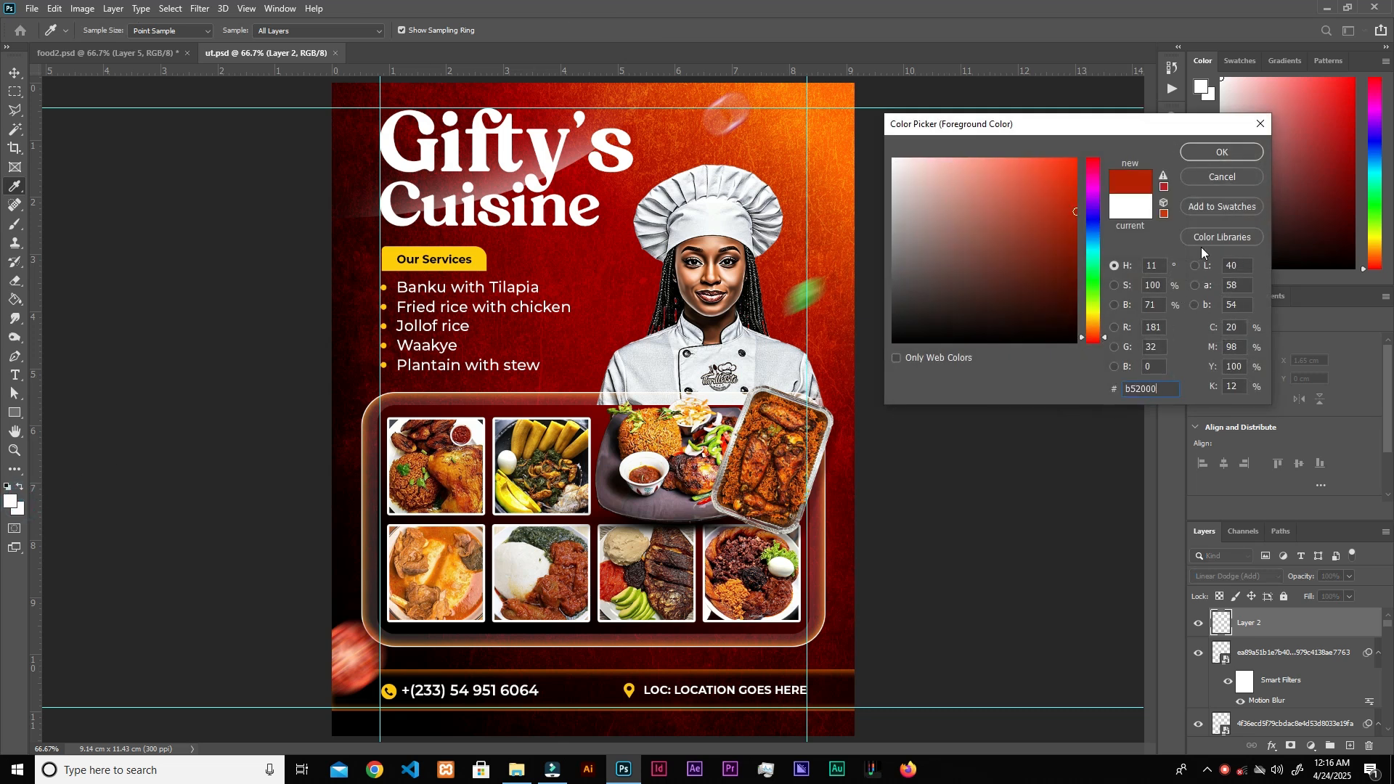
click(1218, 154)
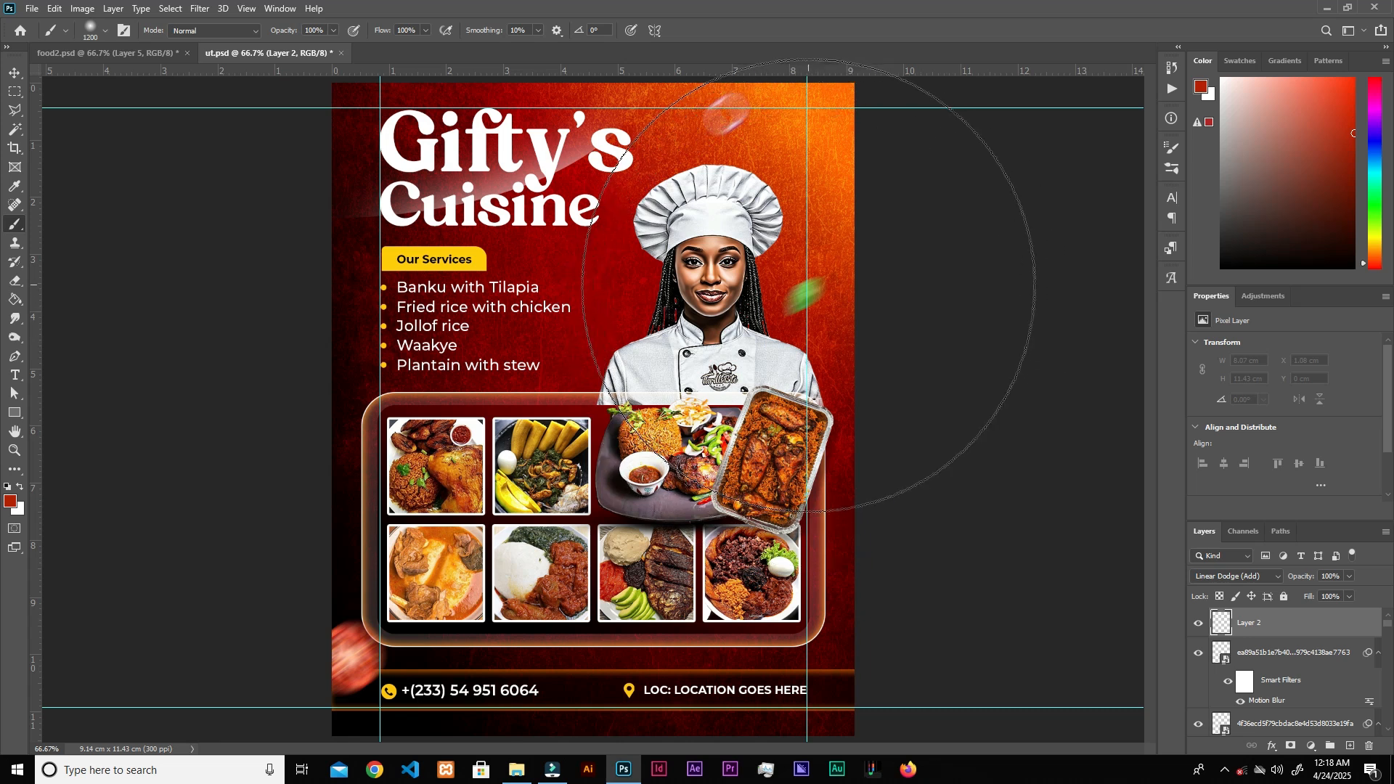
click(809, 289)
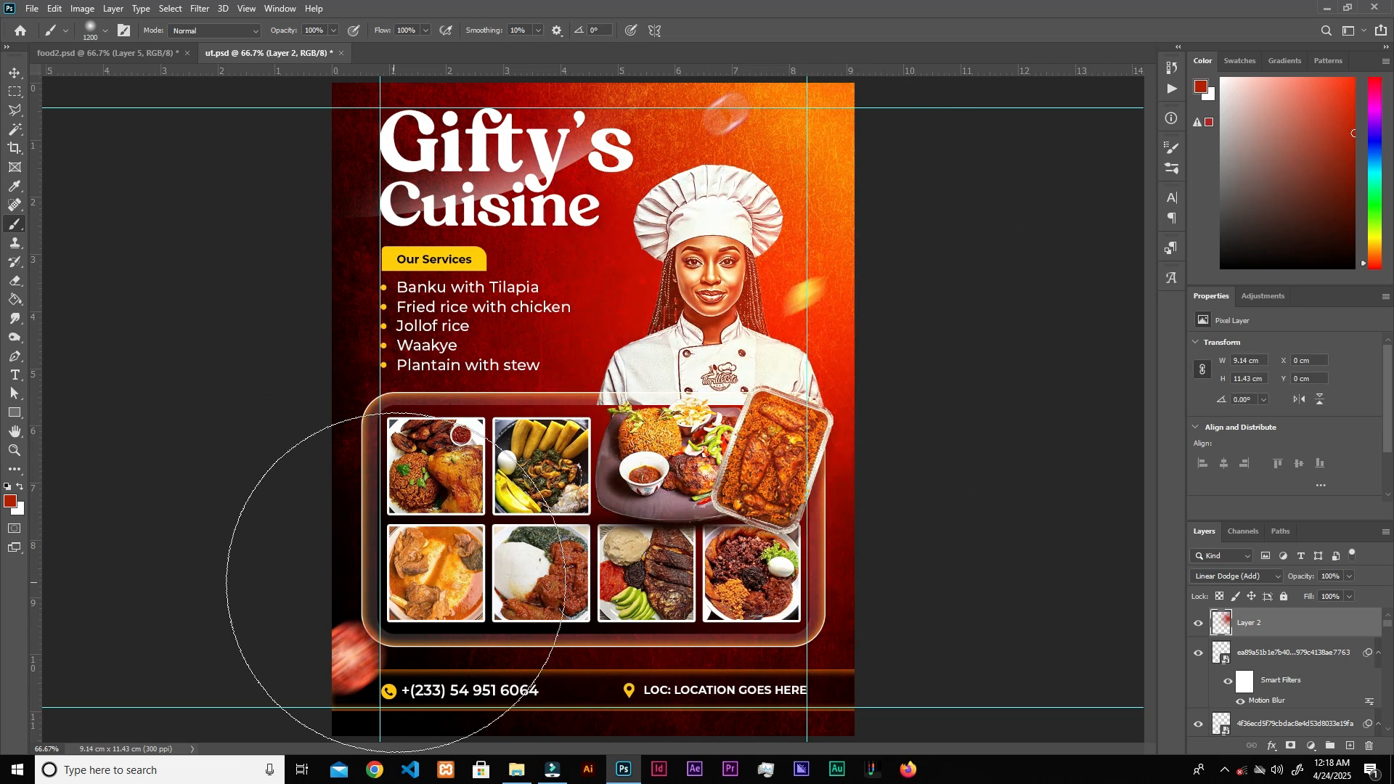
key(ctrl+minus)
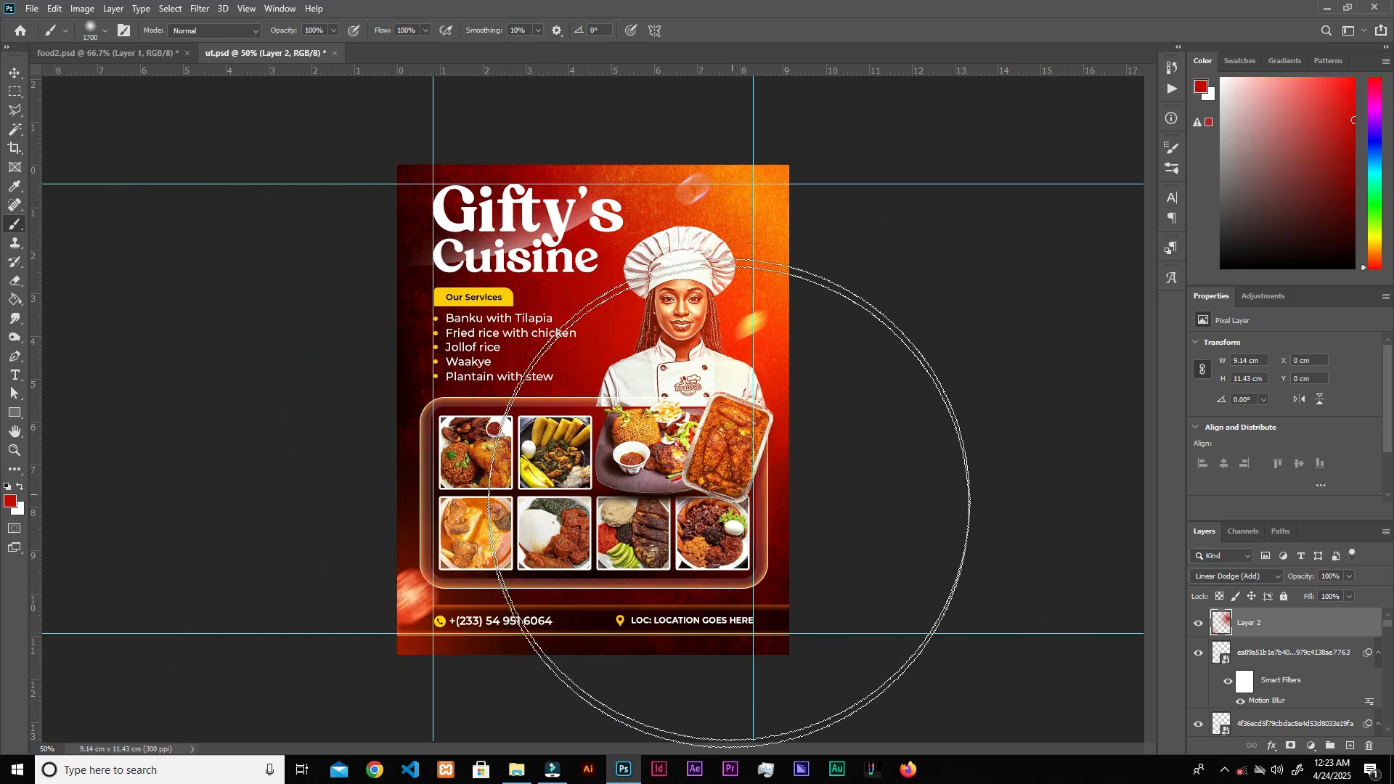
- Add a new layer directly above the Dirt & Rough Grunge Texture_09 layer
drag(1382, 559, 1371, 716)
click(1231, 635)
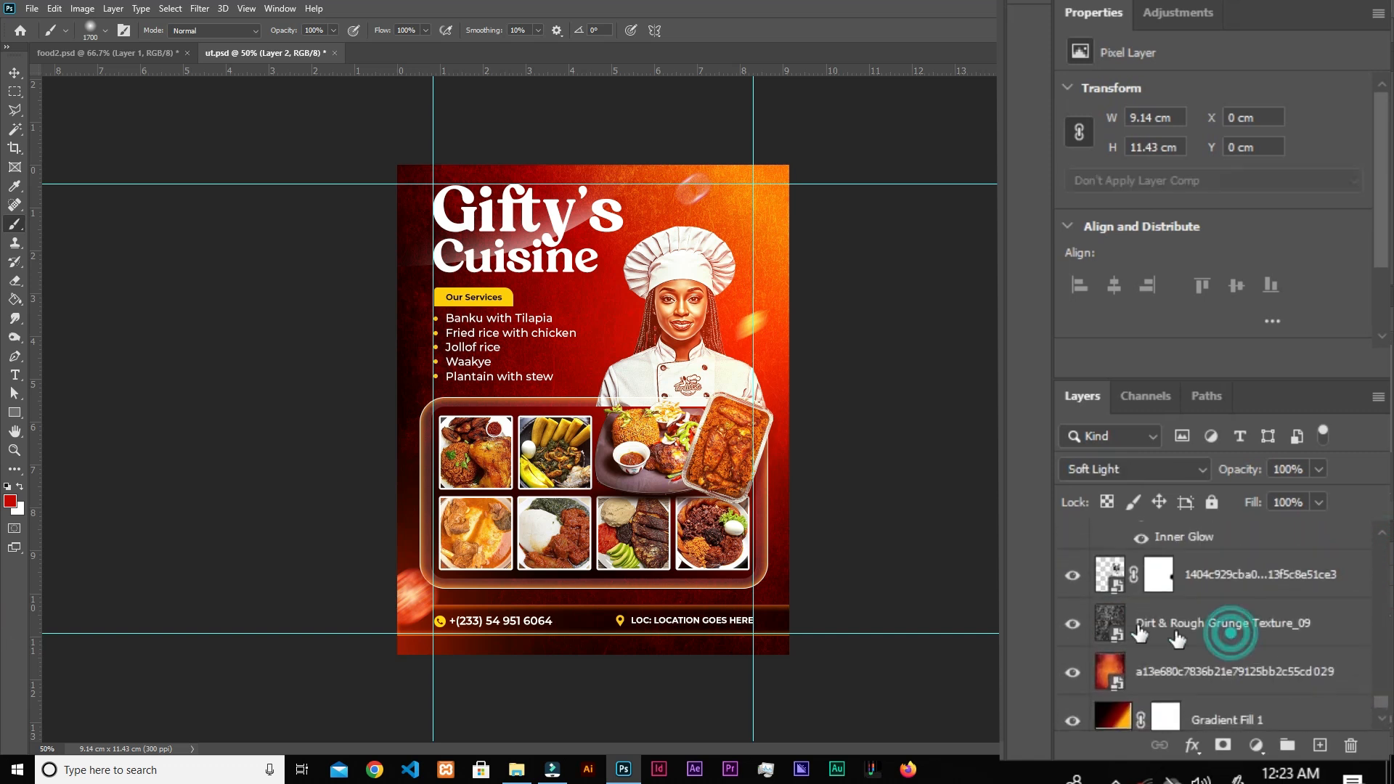
click(1320, 746)
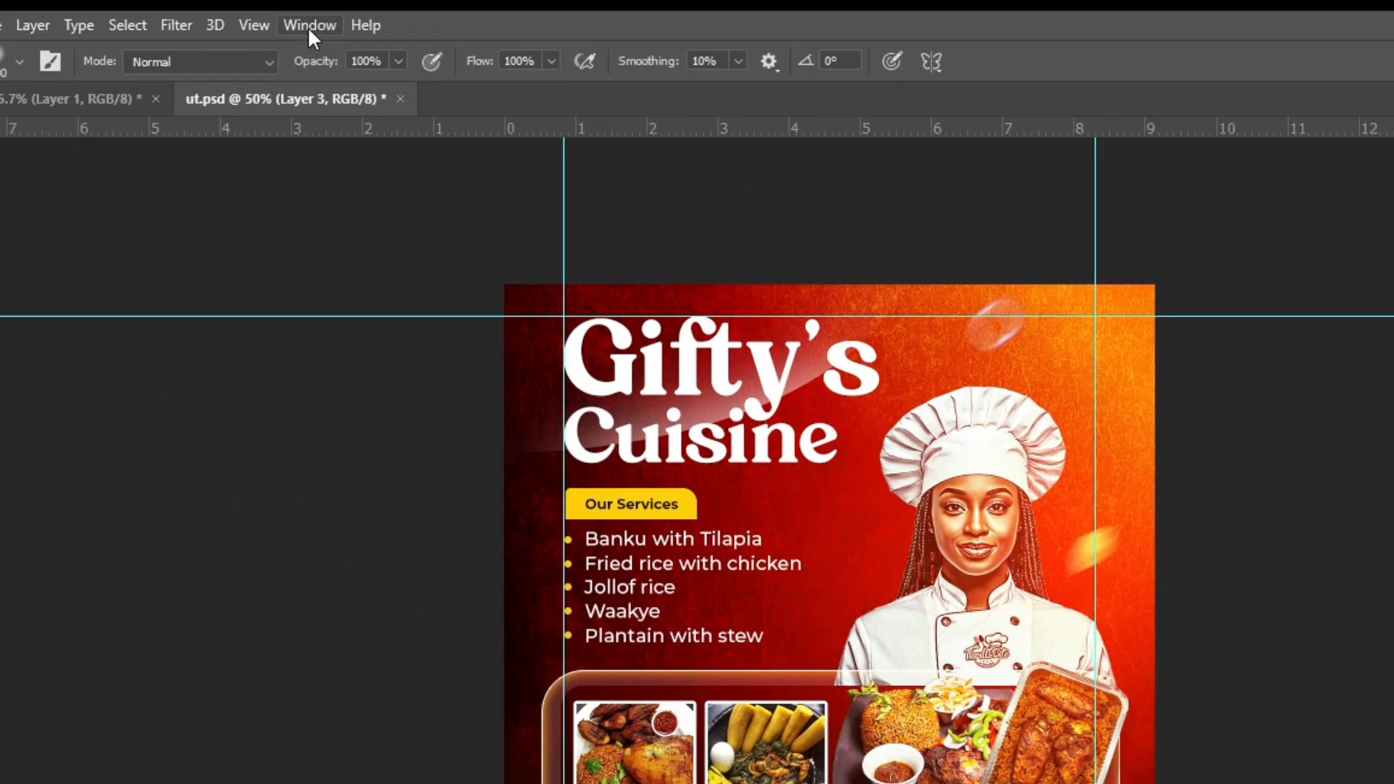
- Choose the Fire Spark Brushes_Walllow_6 brush from the FIRE SPARK BRUSHES set
click(308, 26)
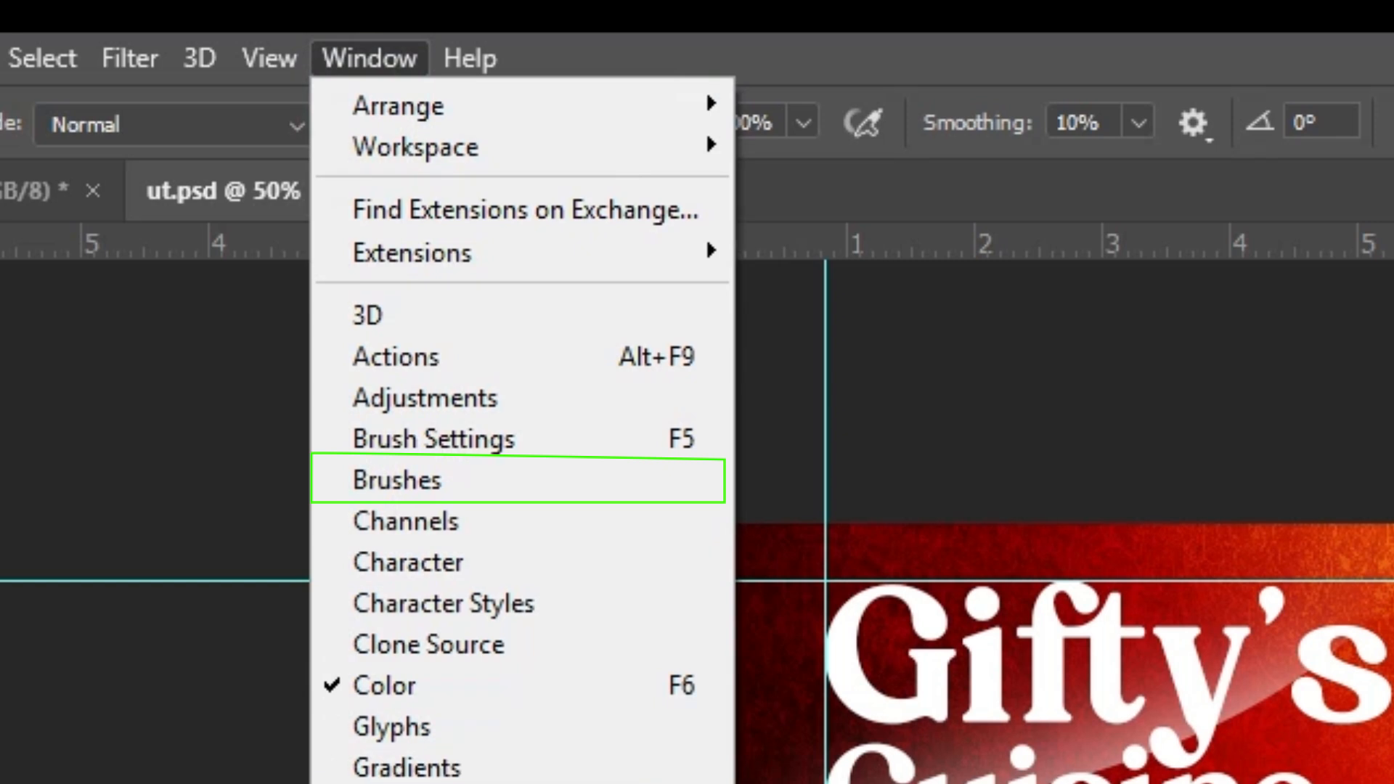
click(412, 485)
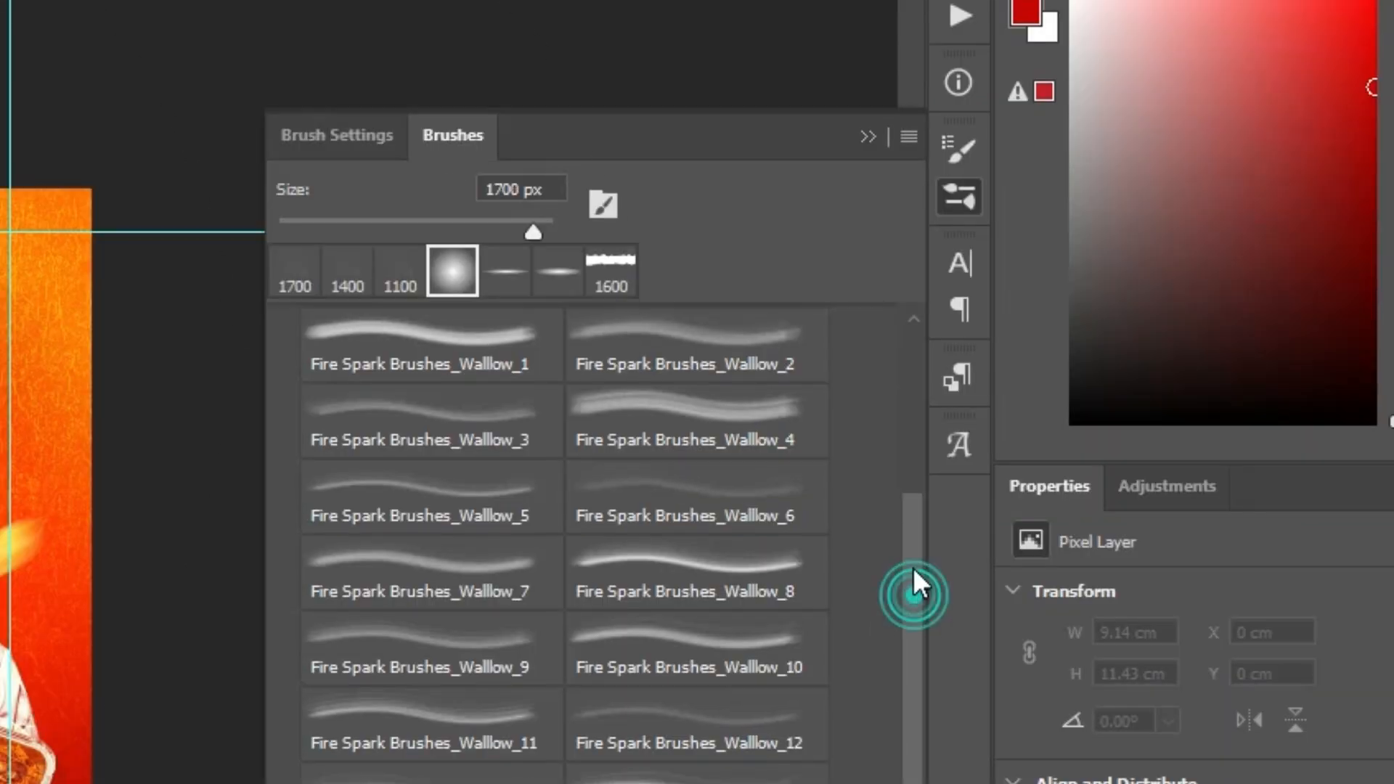
drag(908, 592, 908, 555)
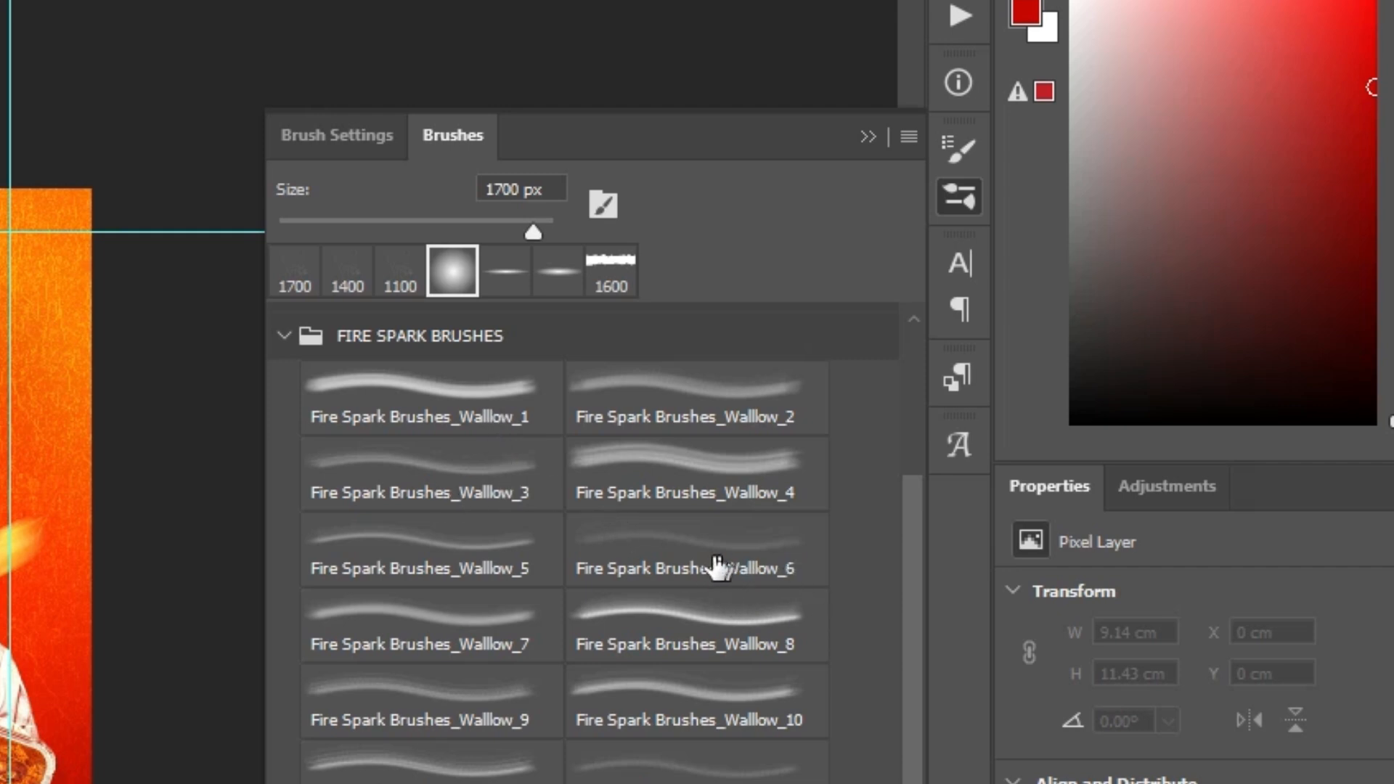
click(908, 137)
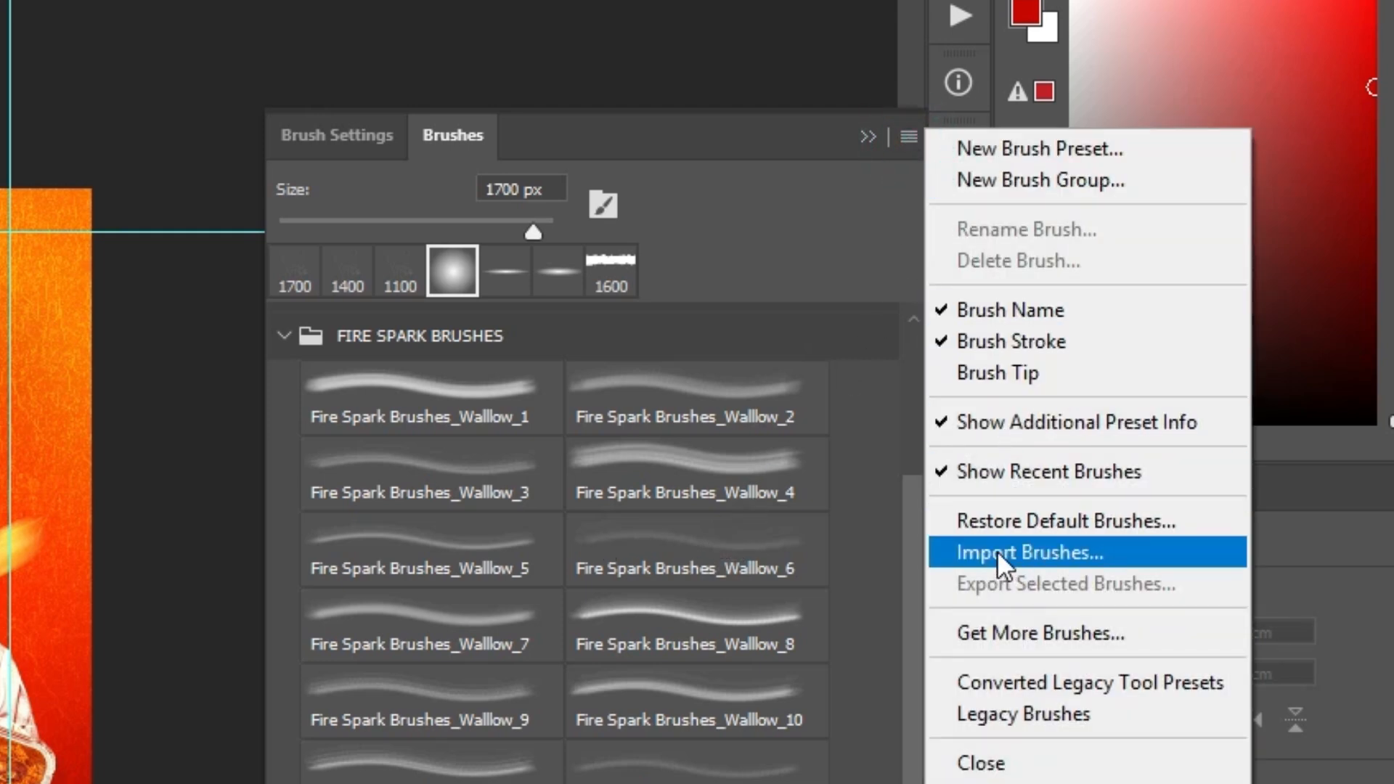
click(1034, 555)
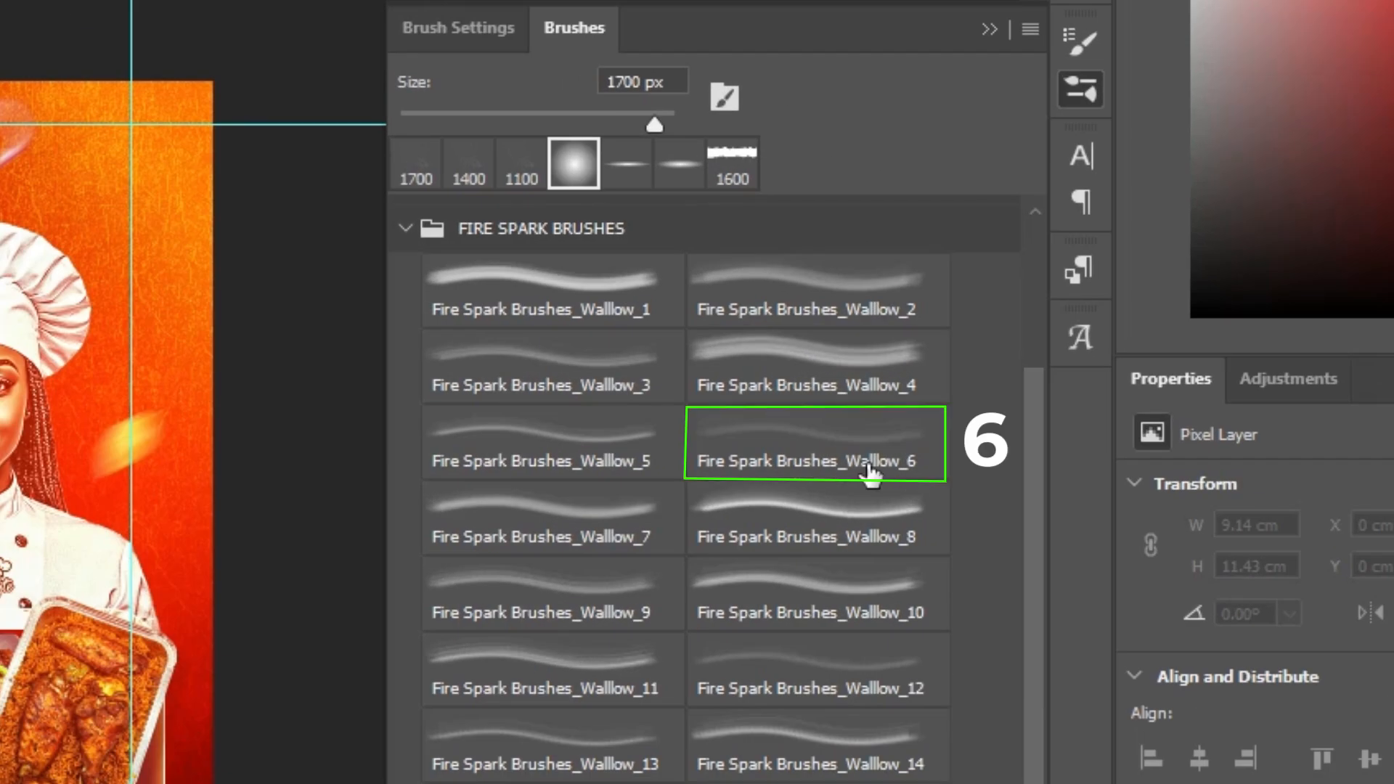
click(803, 463)
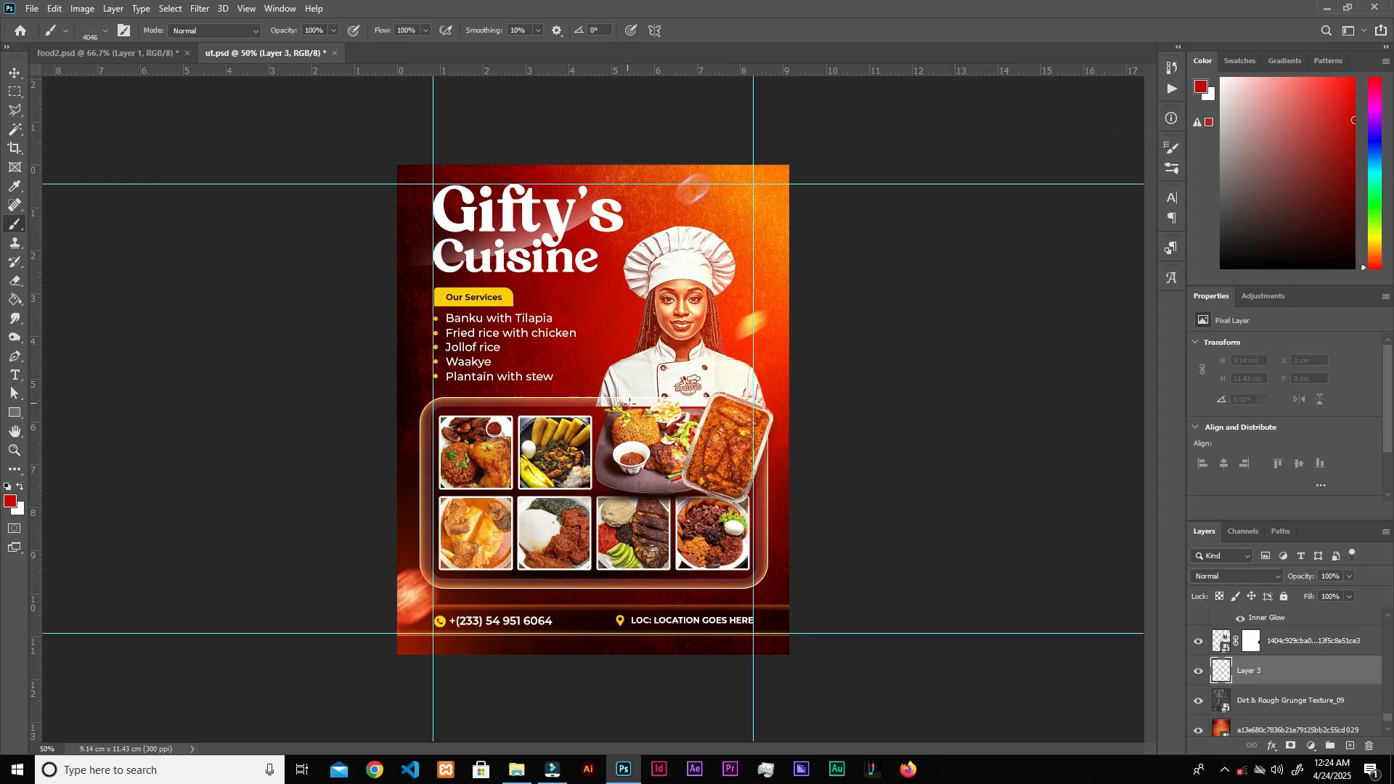
- Set the spark brush to 1700 px with a yellow foreground colour and stamp sparks across the background behind the services list
right_click(629, 402)
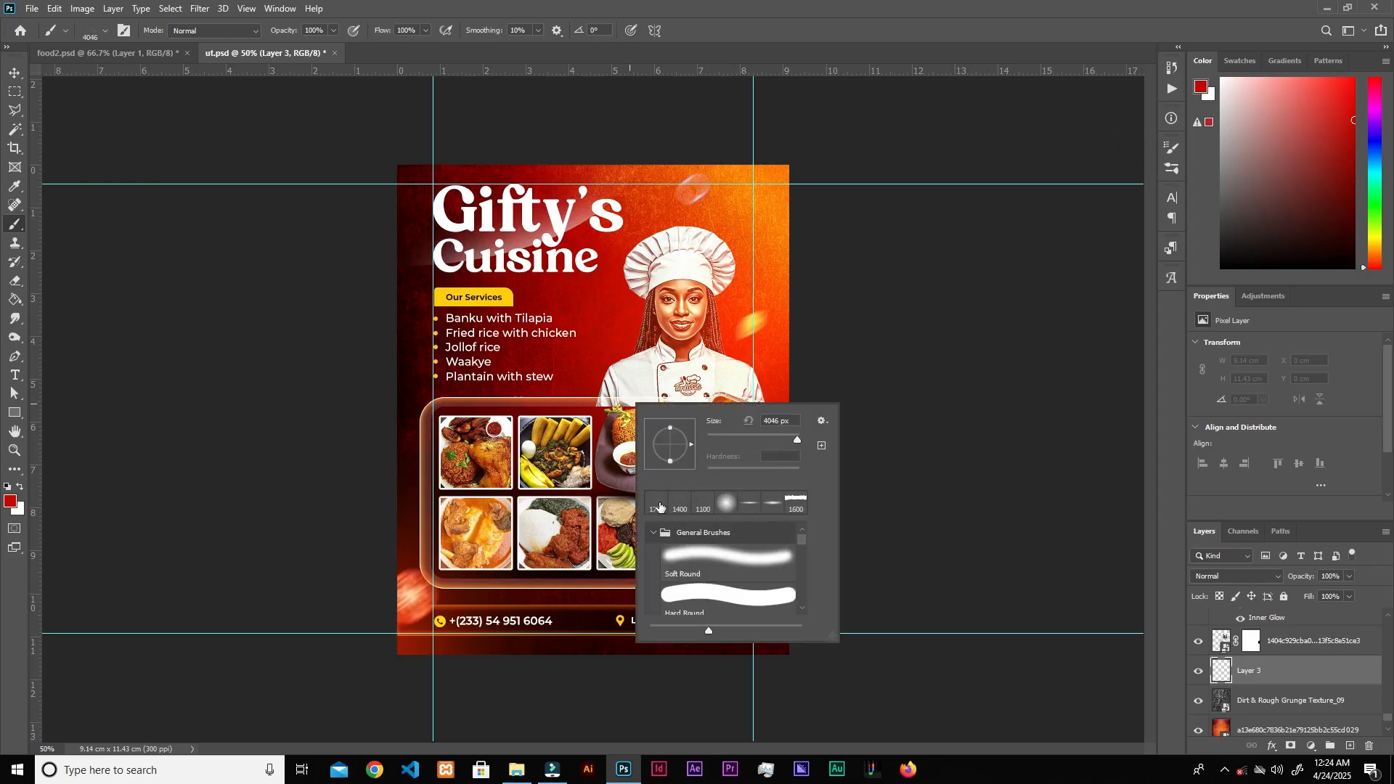
key(Return)
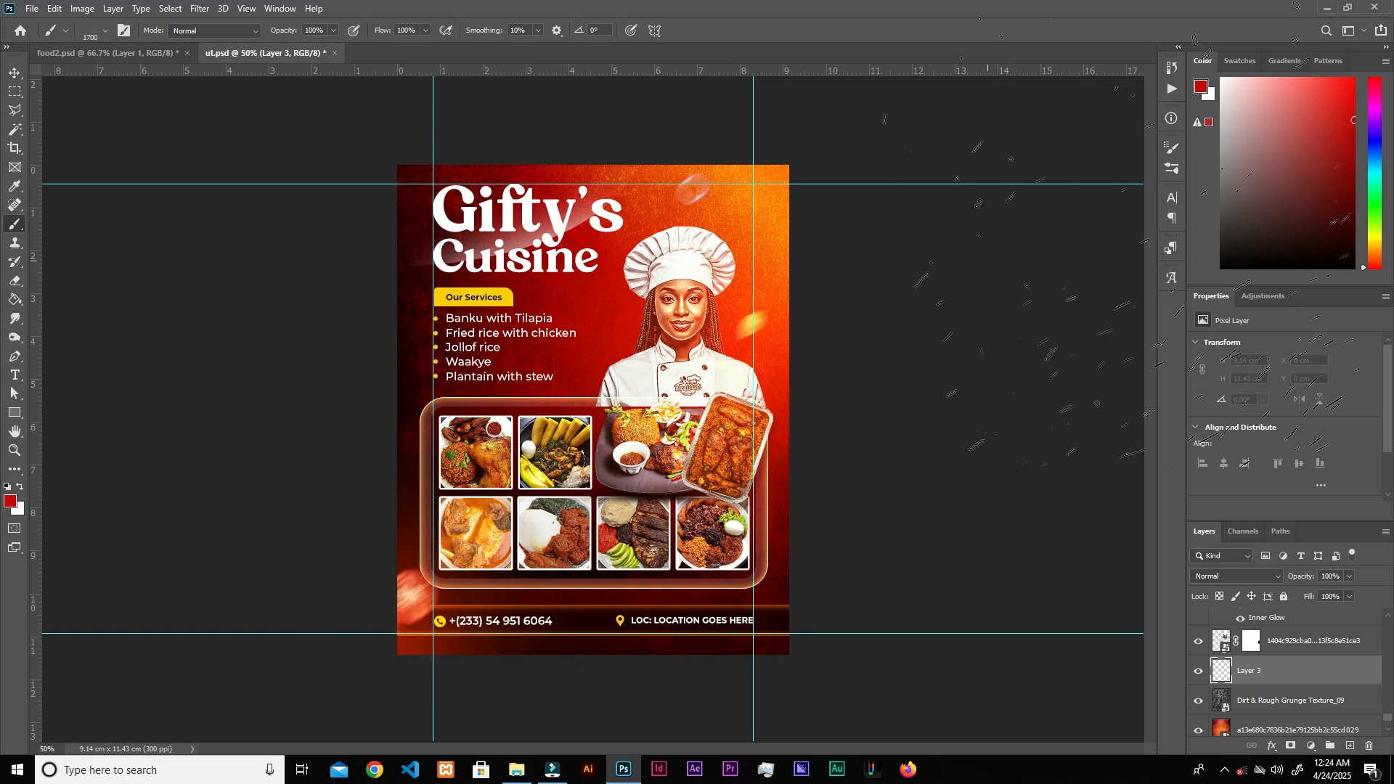
drag(1379, 249, 1366, 233)
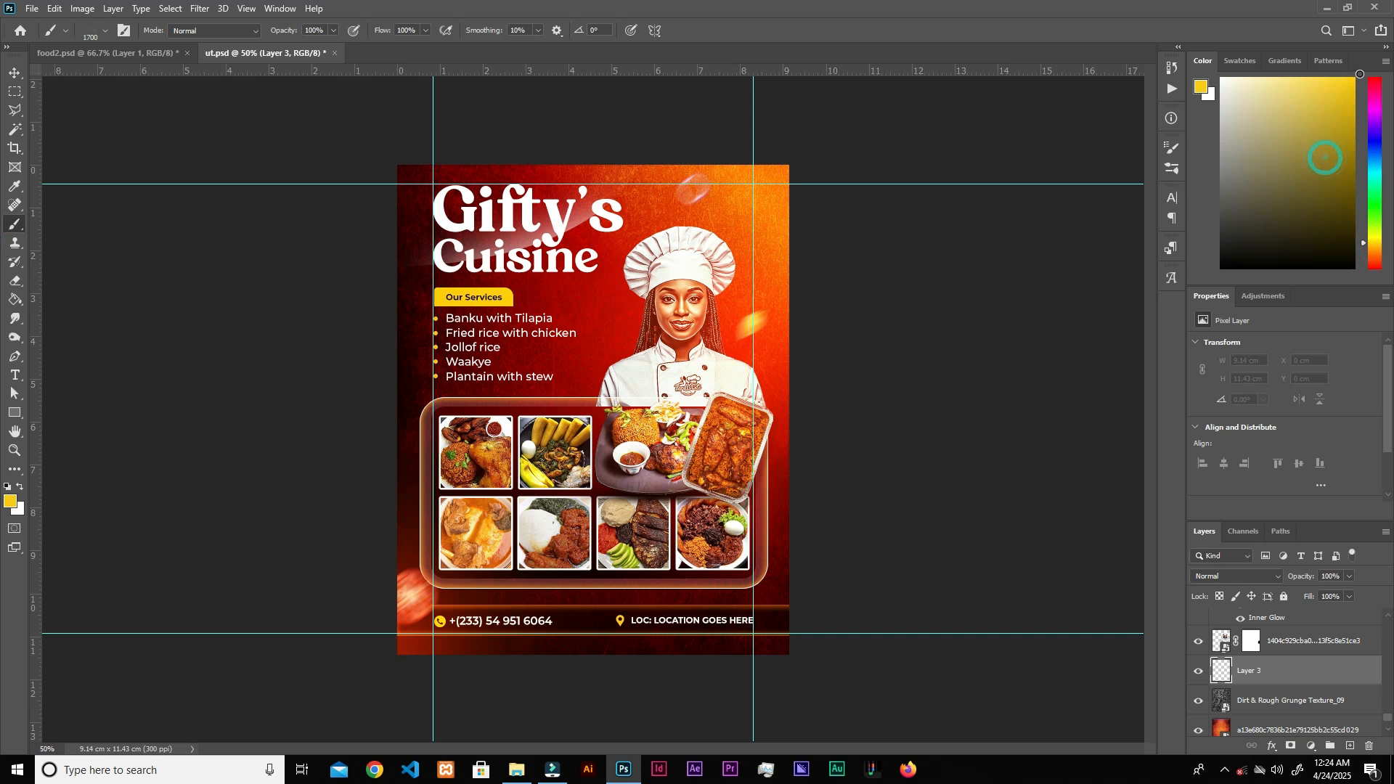
click(404, 506)
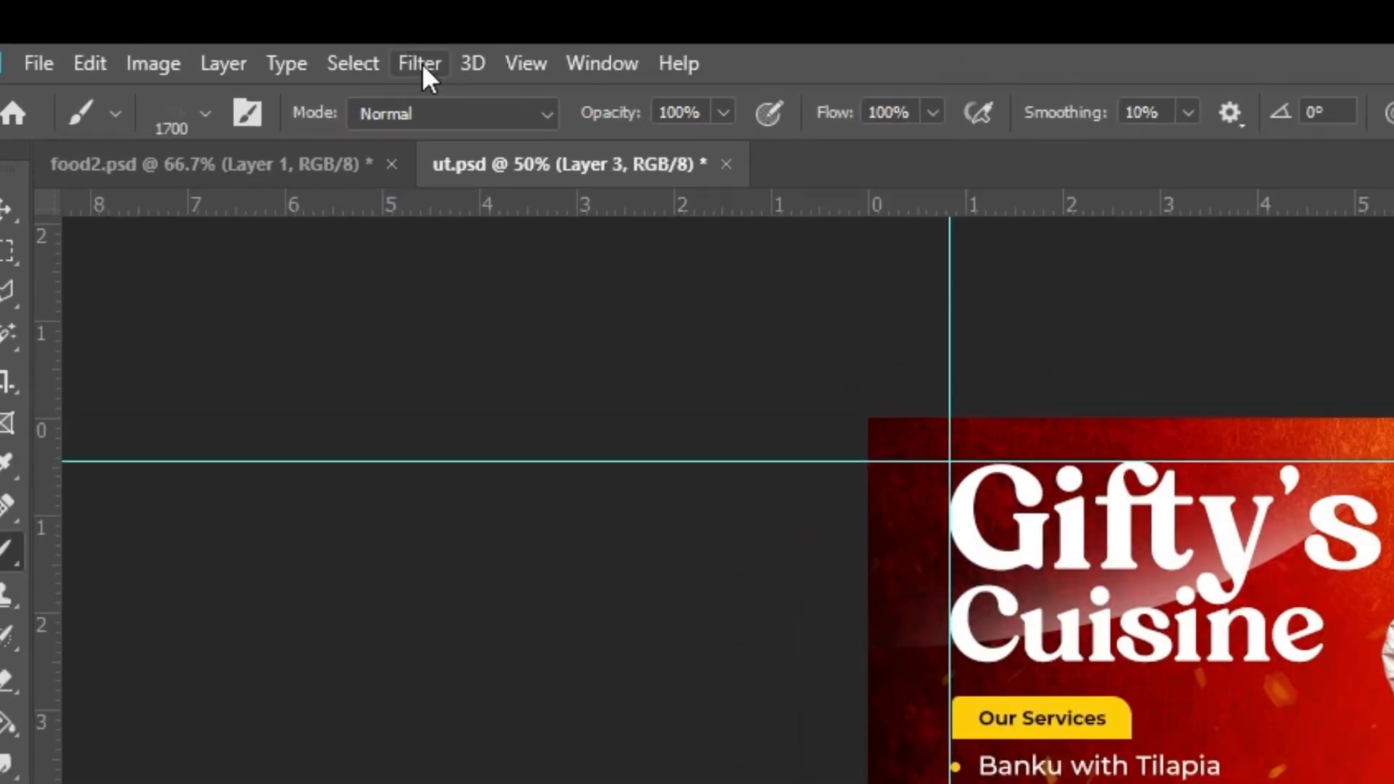
- Apply a Gaussian Blur with a 2.5-pixel radius to the spark layer
click(199, 9)
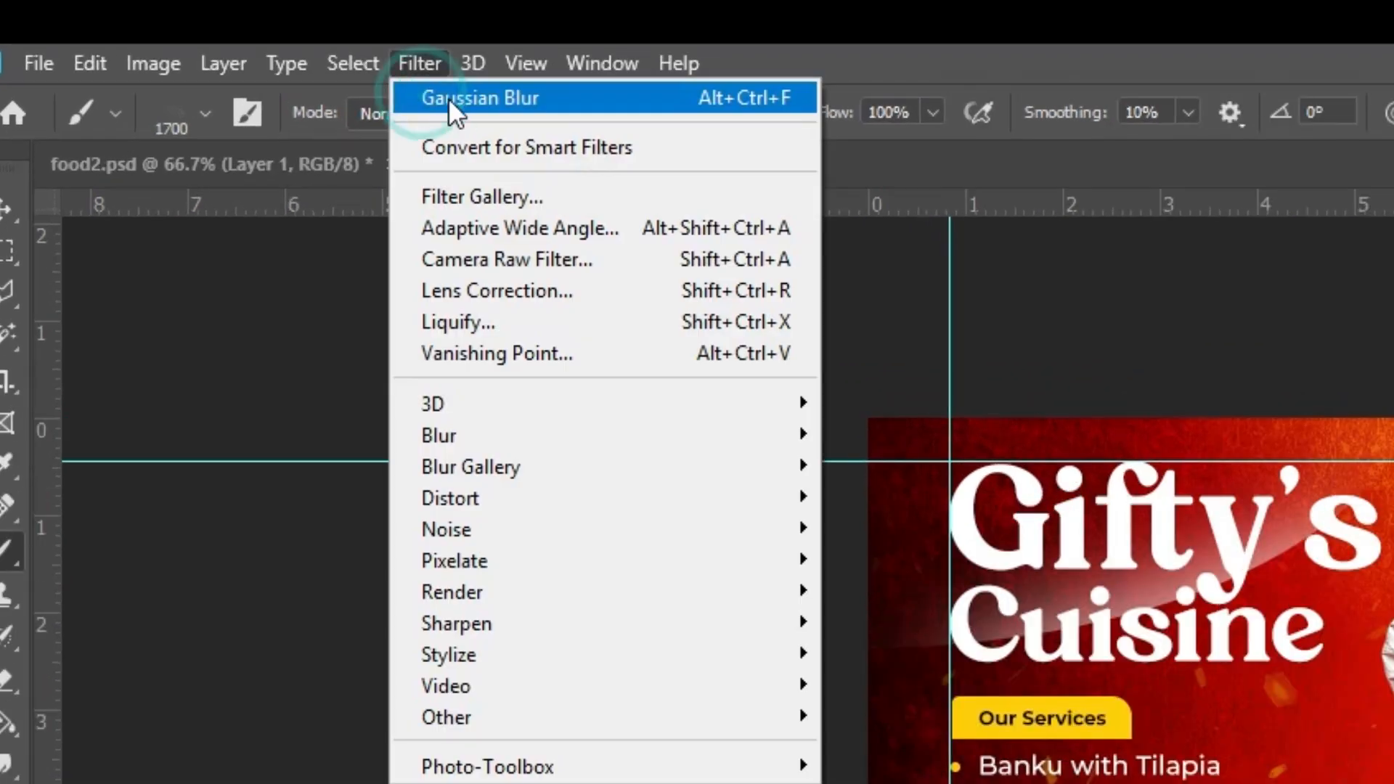
mouse_move(436, 436)
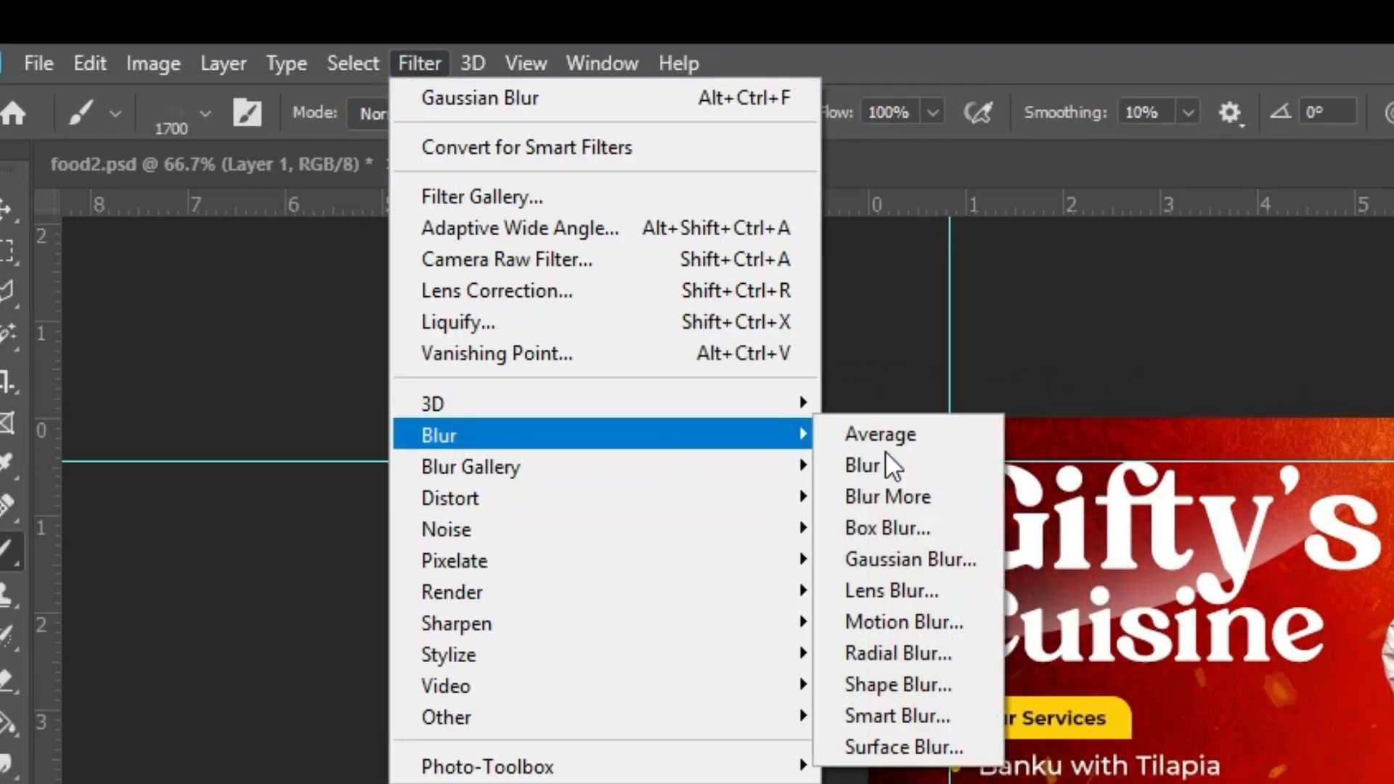
click(944, 560)
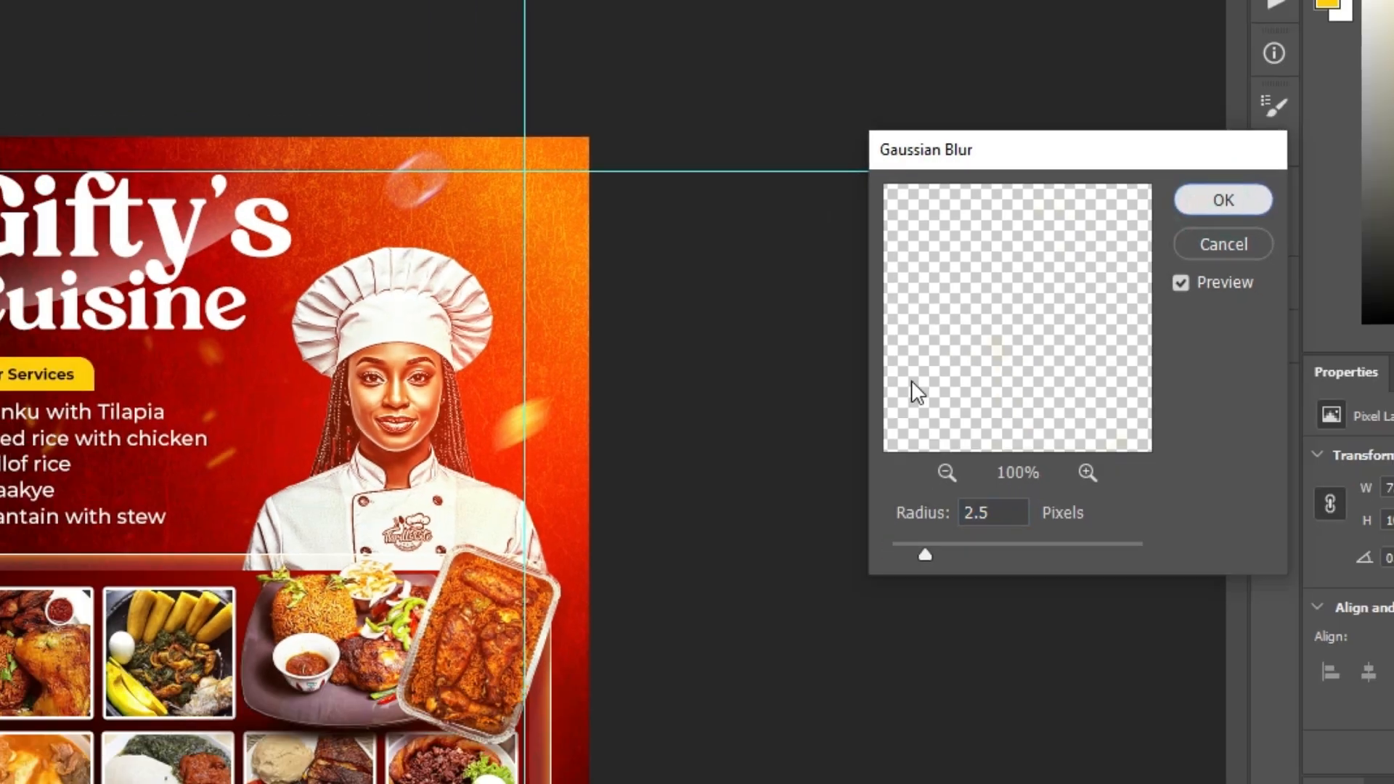
click(1258, 203)
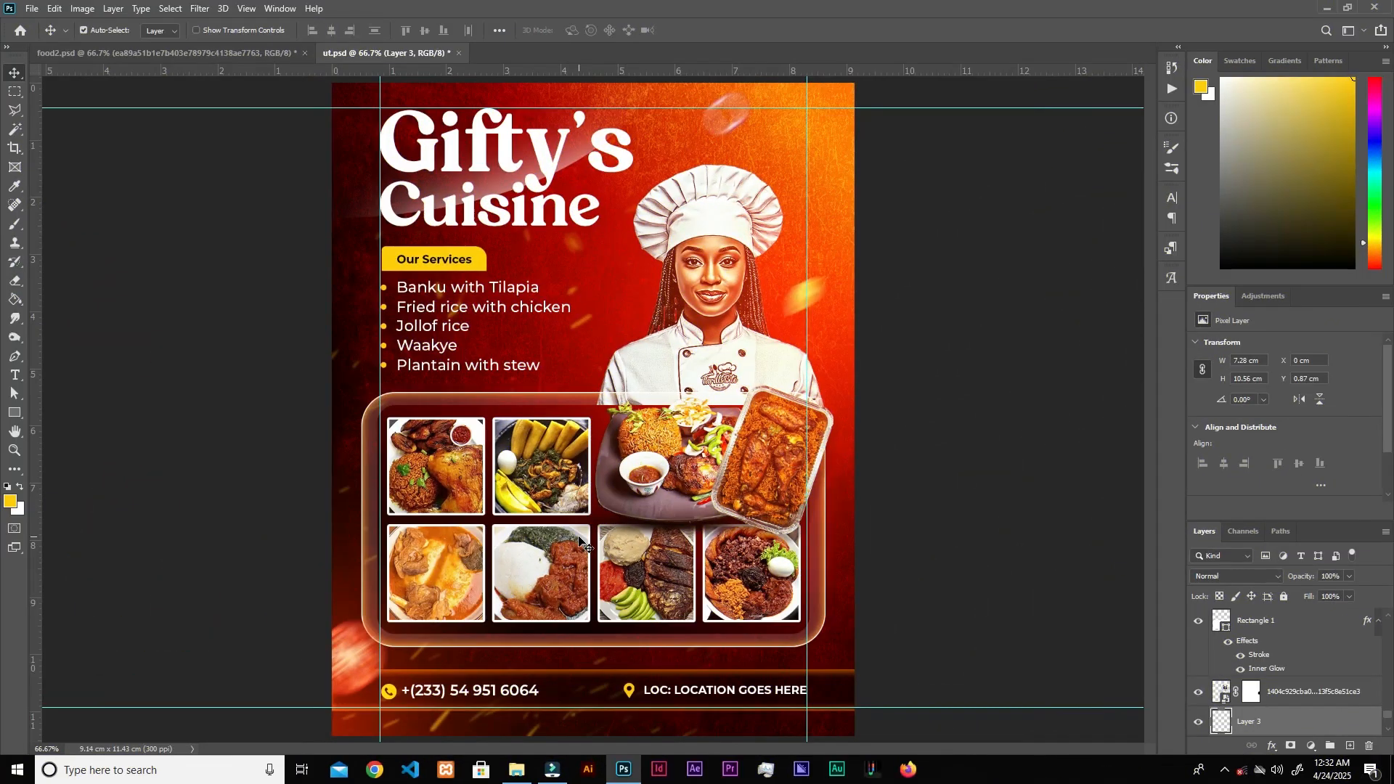